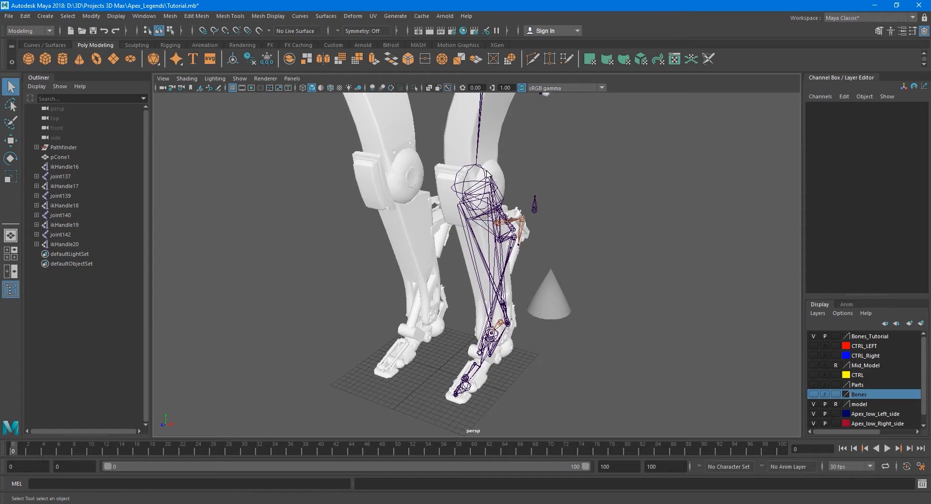
- Select the ball-of-foot joint of the tutorial skeleton in the front foot and examine it up close
middle_click_drag(507, 355, 497, 297, "alt")
left_click_drag(496, 297, 488, 314, "alt")
middle_click_drag(488, 314, 492, 254, "alt")
scroll(492, 252, "up", 6)
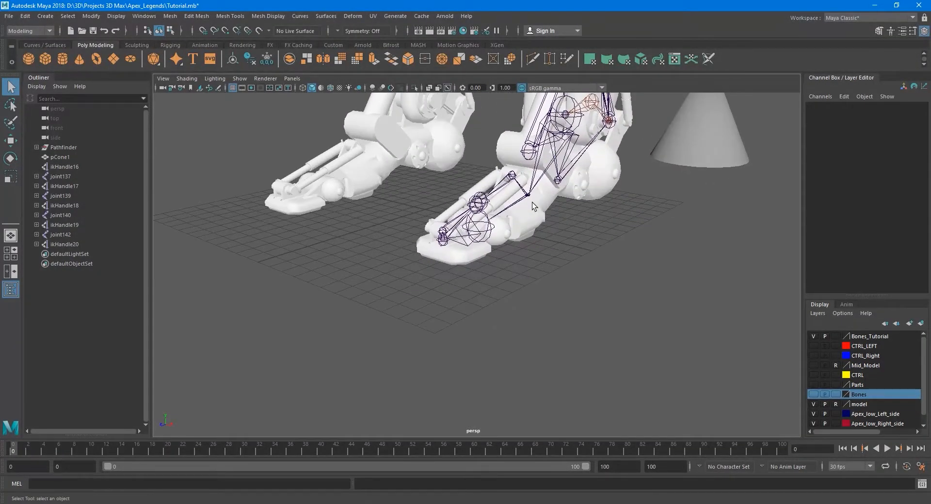
scroll(508, 262, "up", 7)
middle_click_drag(467, 375, 464, 387, "alt")
middle_click_drag(507, 291, 507, 294, "alt")
left_click(475, 260)
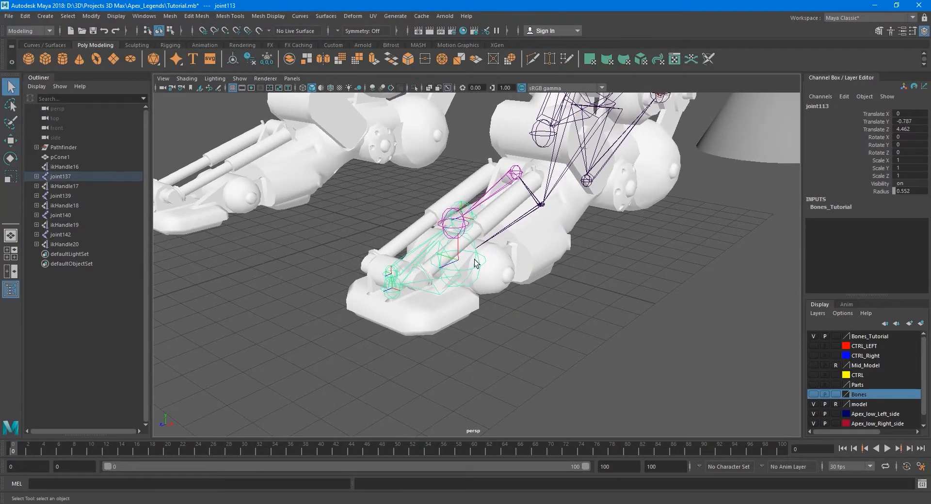
key("f")
scroll(456, 281, "down", 6)
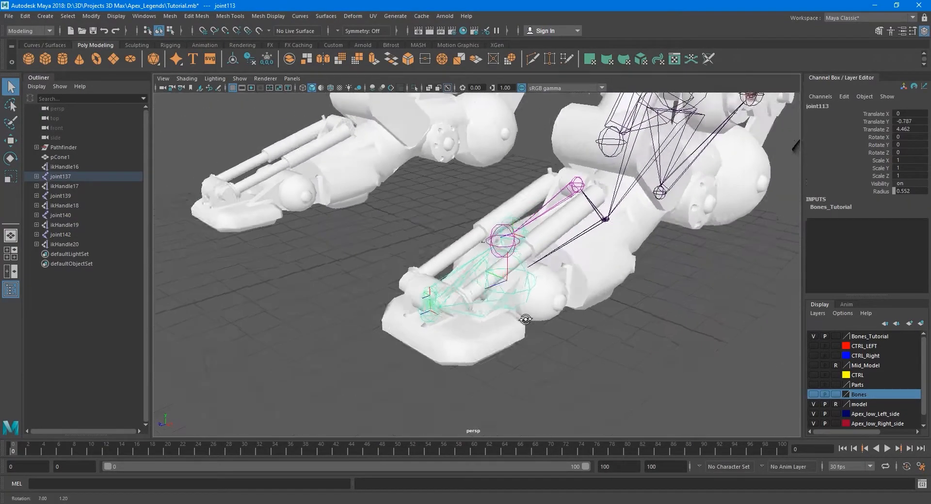
left_click_drag(432, 316, 529, 316, "alt")
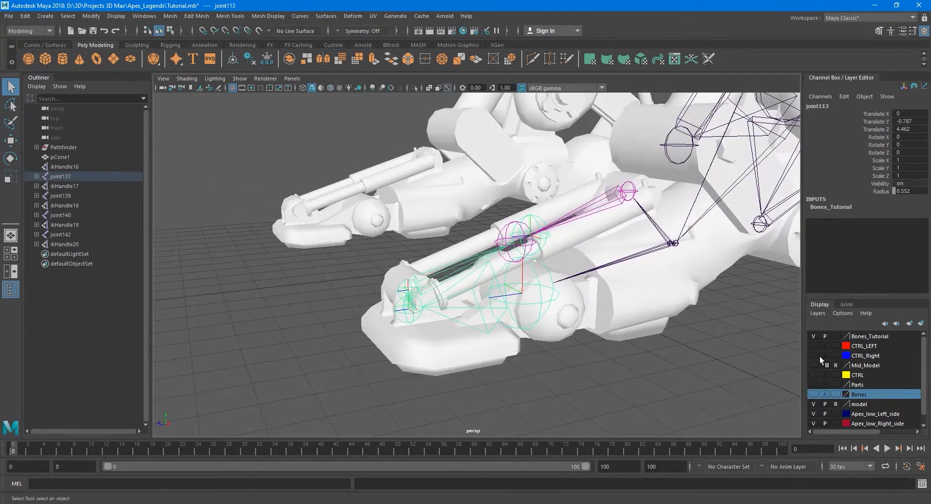
- Hide the Bones_Tutorial layer, show the Bones layer, and copy the name L_Foot05_J from the matching foot joint
left_click(813, 337)
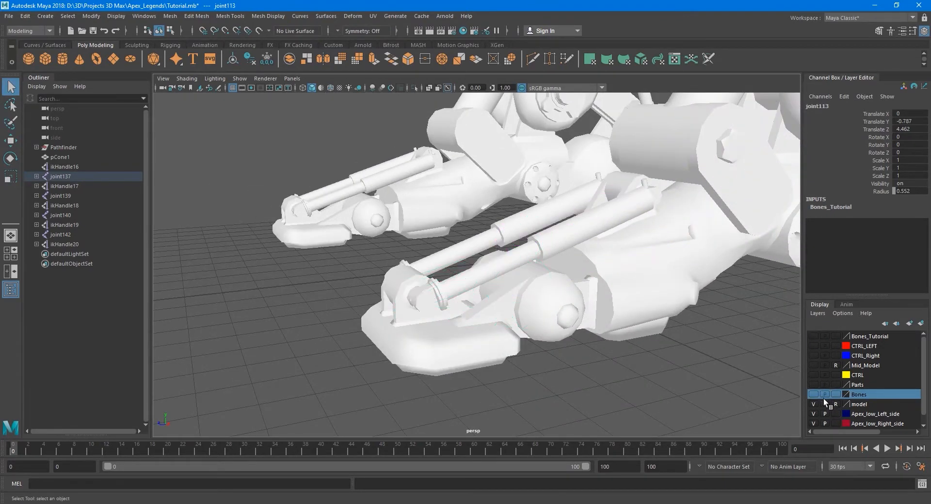
left_click(814, 394)
left_click(541, 293)
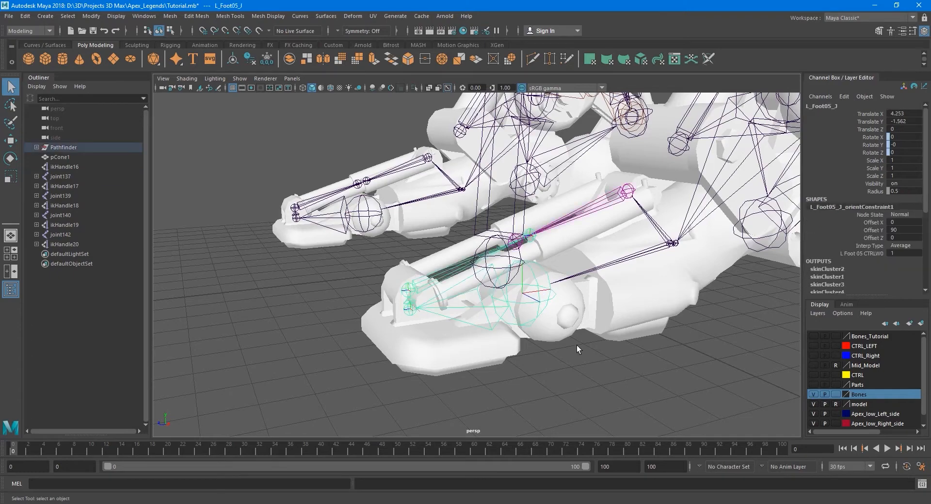
left_click_drag(577, 345, 726, 204, "alt")
left_click(850, 106)
key("ctrl+c")
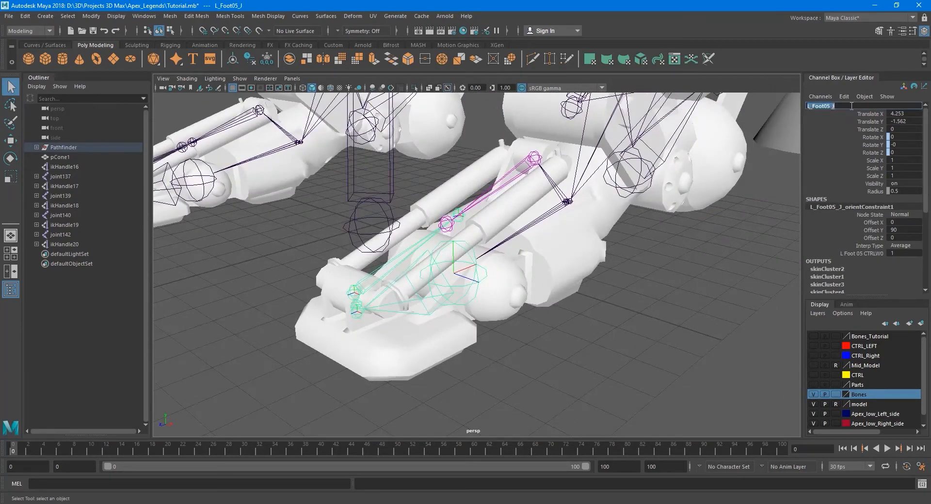
- Show the Bones_Tutorial layer, hide the Bones layer, and rename joint113 as L_Foot05_J
left_click(813, 336)
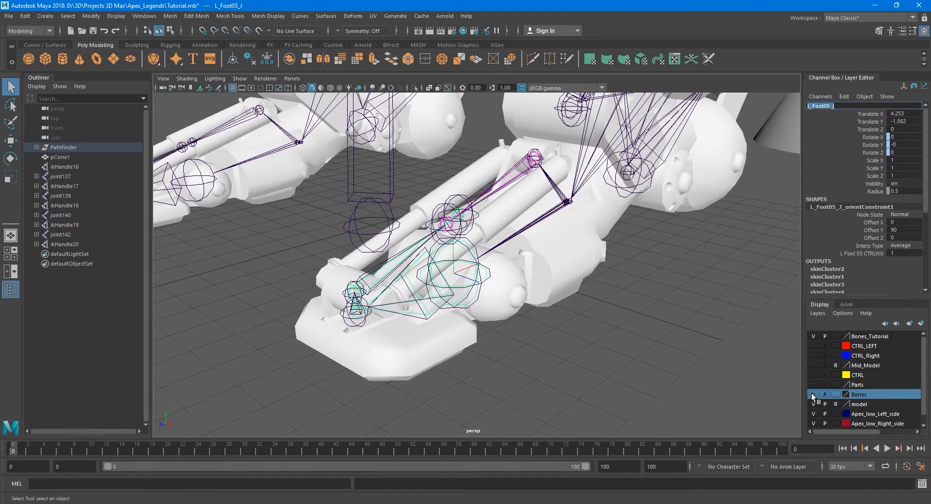
left_click(813, 394)
left_click(491, 281)
left_click(844, 114)
key("w")
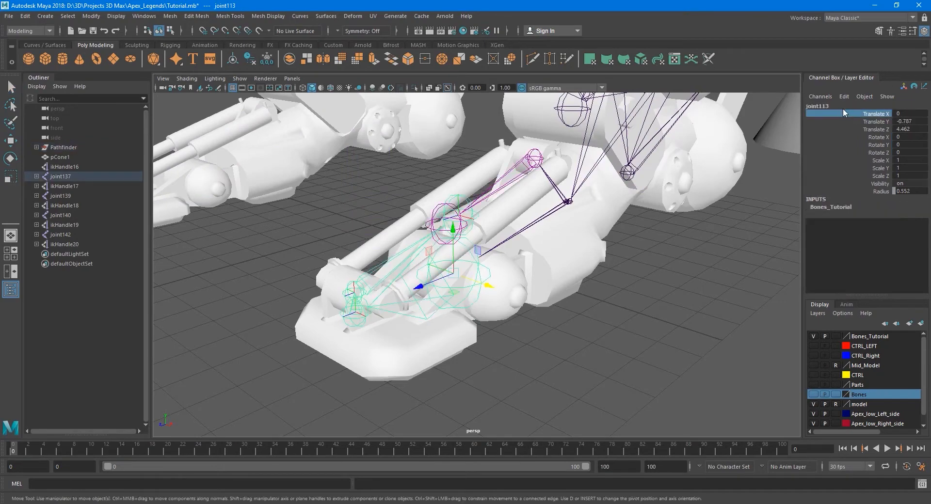
left_click(842, 106)
key("ctrl+v")
key("Return")
- Add a suffix to the foot joint's name so it reads L_Foot05_J_Tutorial
middle_click_drag(553, 269, 570, 295, "alt")
scroll(570, 294, "down", 3)
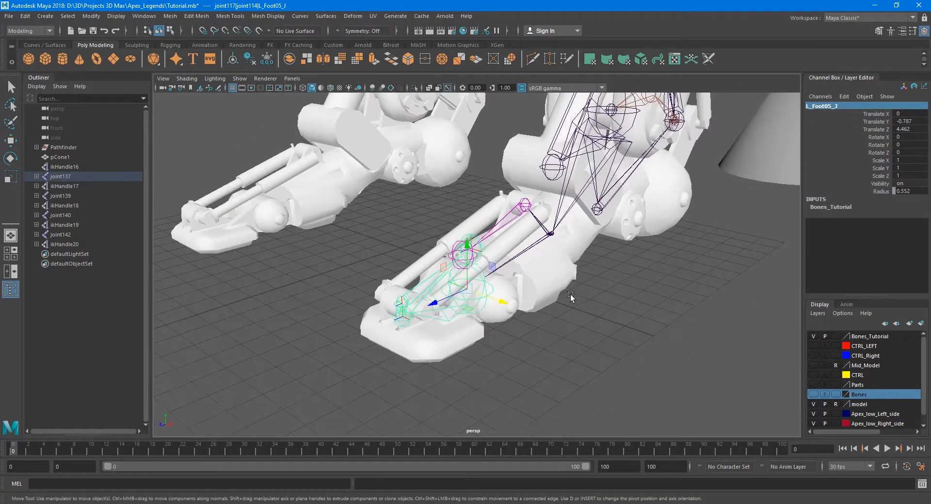
left_click_drag(570, 295, 491, 294, "alt")
middle_click_drag(491, 294, 493, 312, "alt")
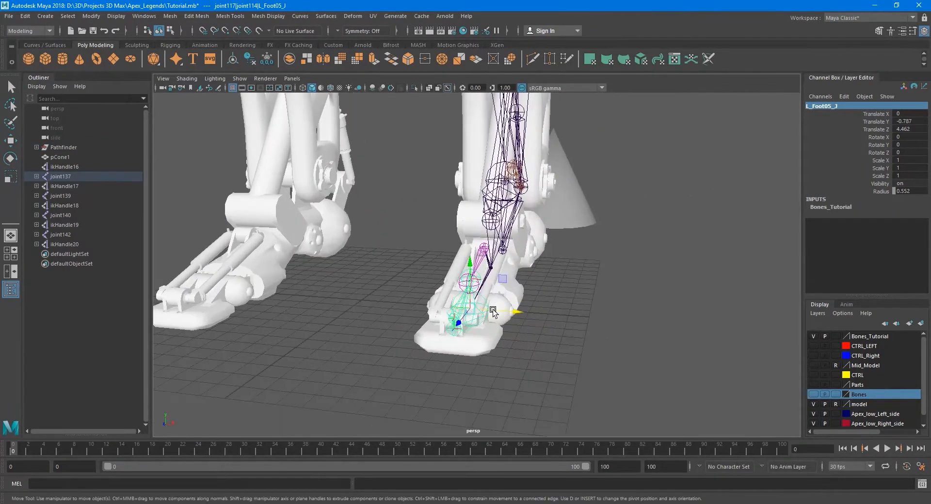
left_click_drag(493, 311, 717, 199, "alt")
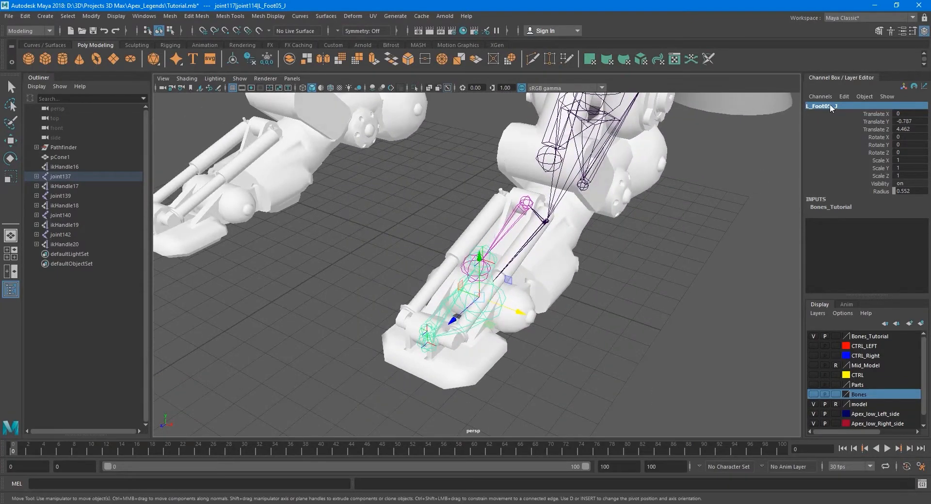
left_click(808, 107)
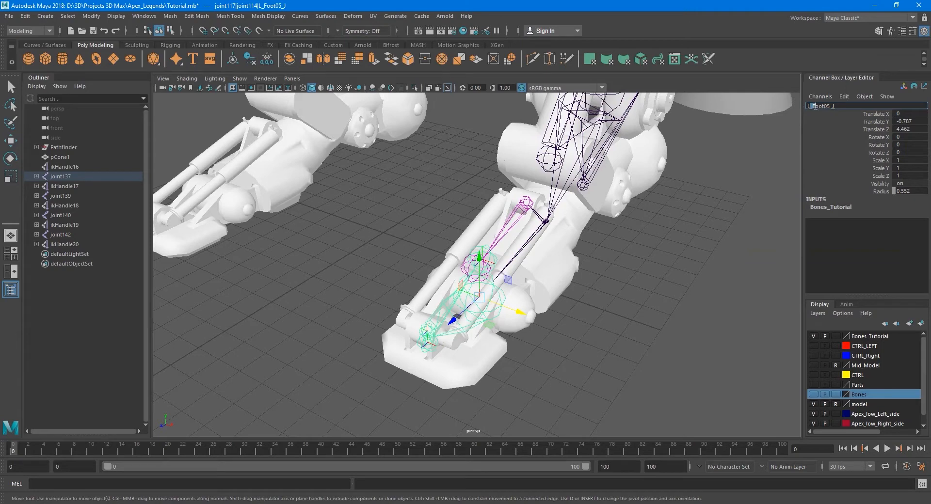
left_click(834, 106)
key("Return")
- Copy the name L_Foot05_J_Tutorial and paste it into the name of the toe joint, joint114
middle_click_drag(519, 293, 542, 248, "alt")
left_click_drag(587, 297, 521, 286, "alt")
scroll(509, 291, "up", 3)
scroll(510, 290, "up", 3)
middle_click_drag(583, 291, 463, 286, "alt")
scroll(435, 283, "down", 6)
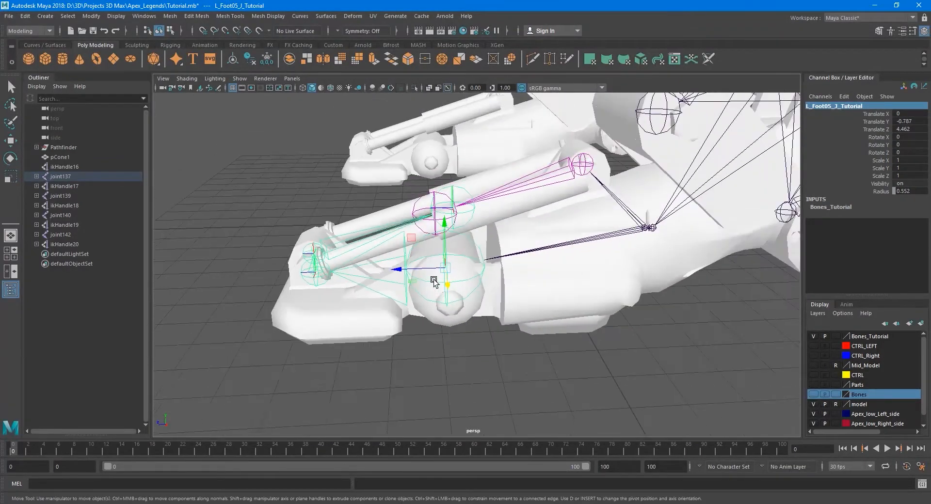
left_click_drag(468, 290, 369, 271, "alt")
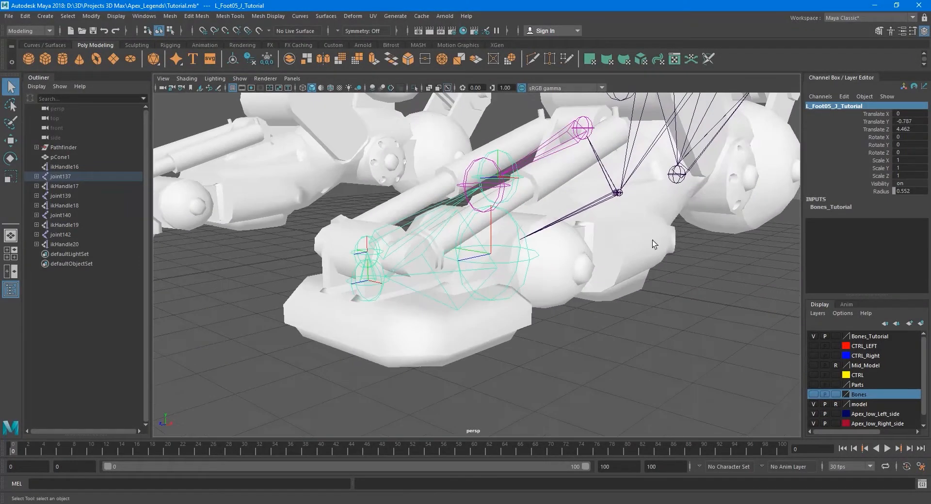
double_click(846, 106)
key("ctrl+c")
middle_click_drag(455, 286, 461, 280, "alt")
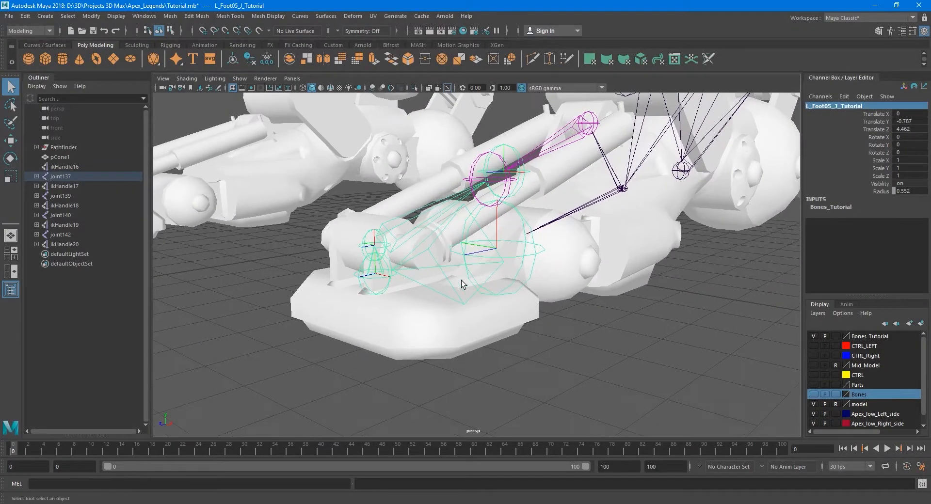
left_click(383, 273)
double_click(829, 105)
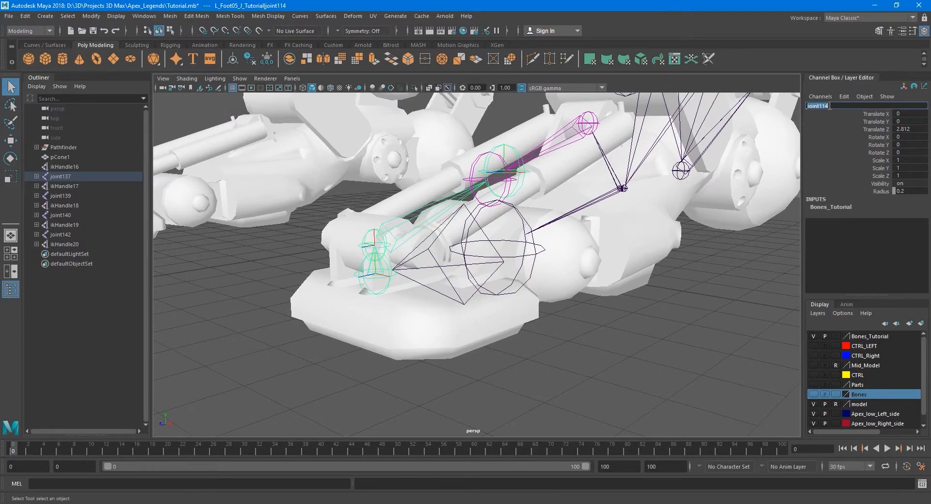
key("ctrl+v")
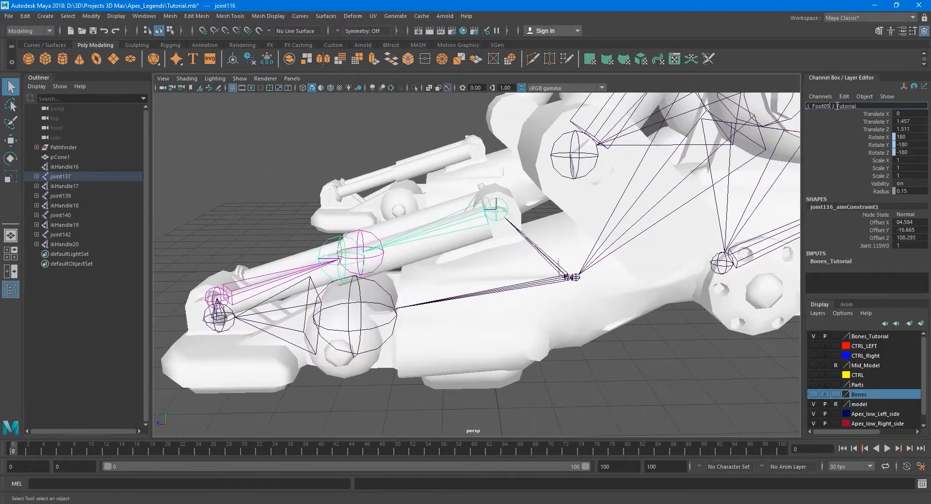
- Rename heel joint joint119 as L_Heel_J_Tutorial and the adjoining heel joint as L_Heel01_J_Tutorial
left_click(218, 312)
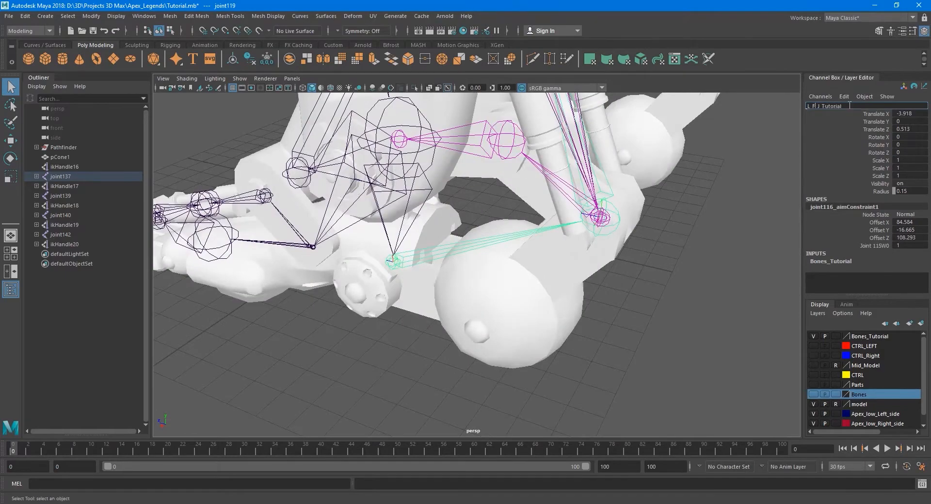
left_click(474, 303)
double_click(835, 106)
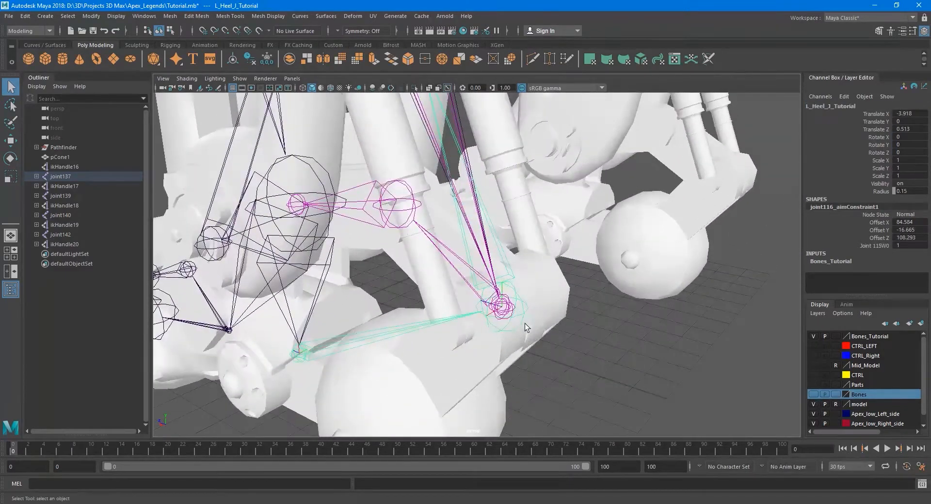
type("L_Heel01_J_Tutorial")
key("Return")
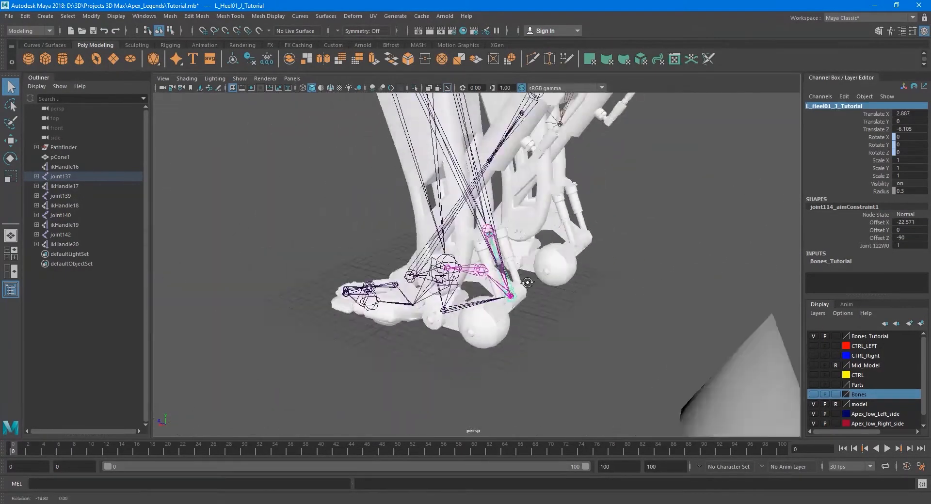
- Rename the end joint of the L_Heel01 chain as L_Heel01_J_end_Tutorial
left_click_drag(502, 209, 502, 299, "alt")
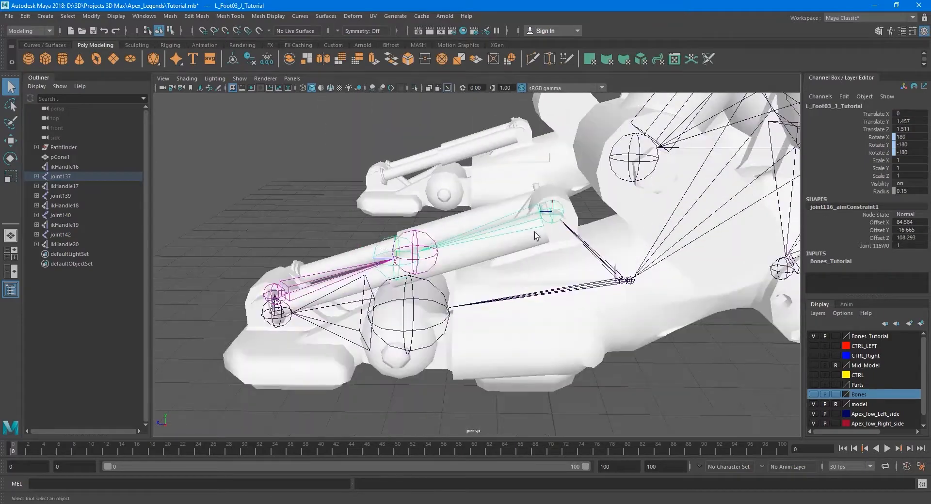
left_click_drag(502, 298, 502, 271, "alt")
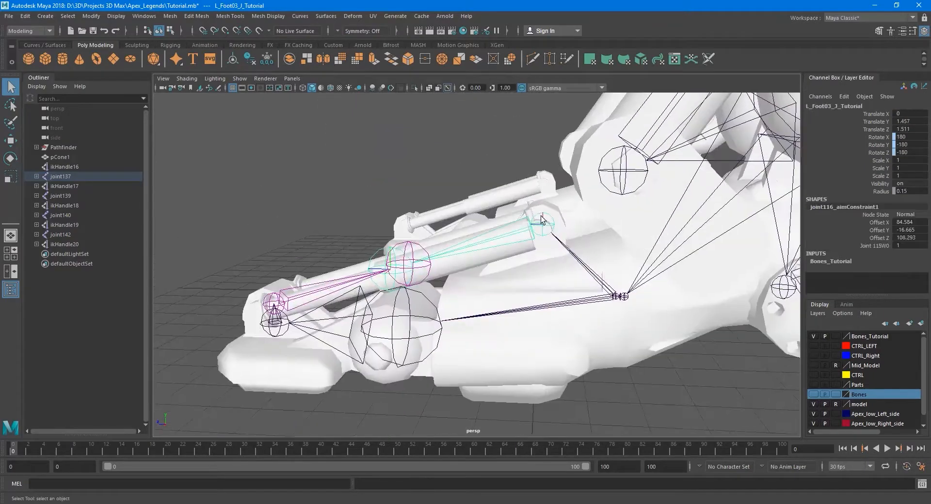
left_click(388, 266)
key("Return")
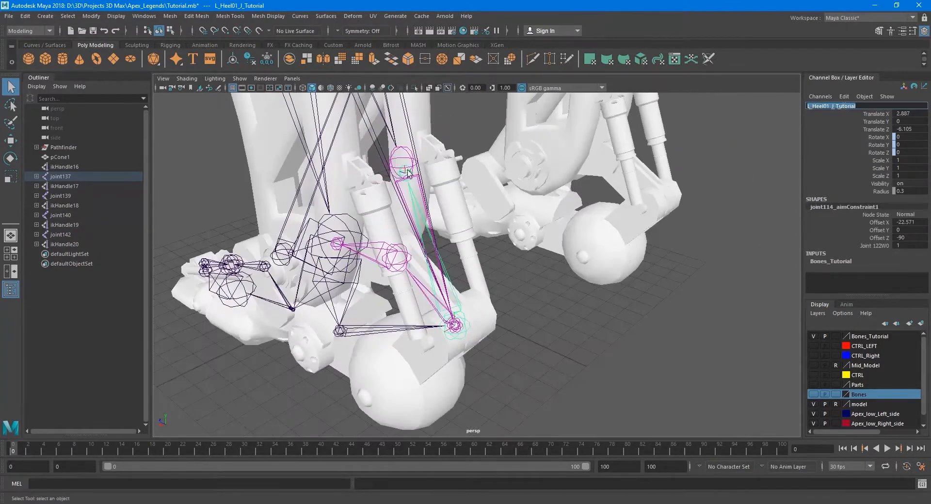
type("L_Heel01_J_end_Tutorial")
key("Return")
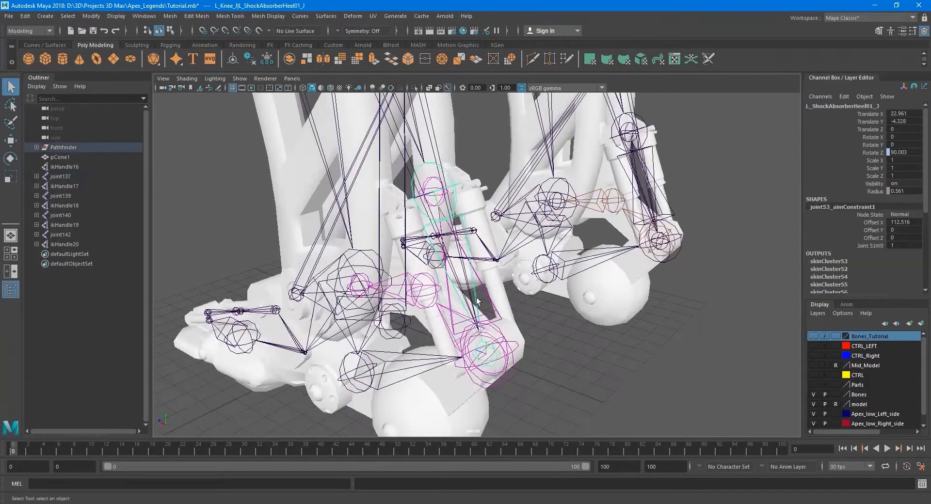
- Rename the heel shock absorber joint joint122 as L_ShockAbsorberHeel01_J_Tutorial and joint121 as L_Heel04_J_Tutorial
double_click(838, 106)
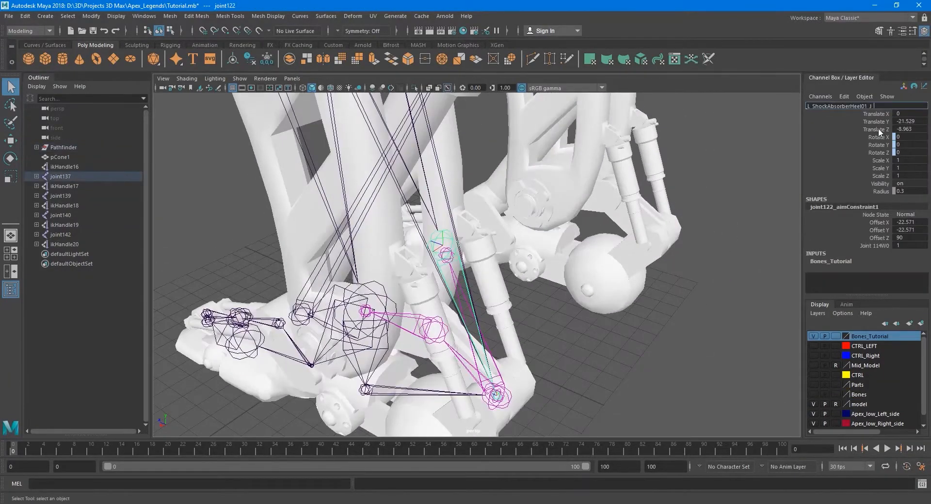
type("_Tutorial")
key("Return")
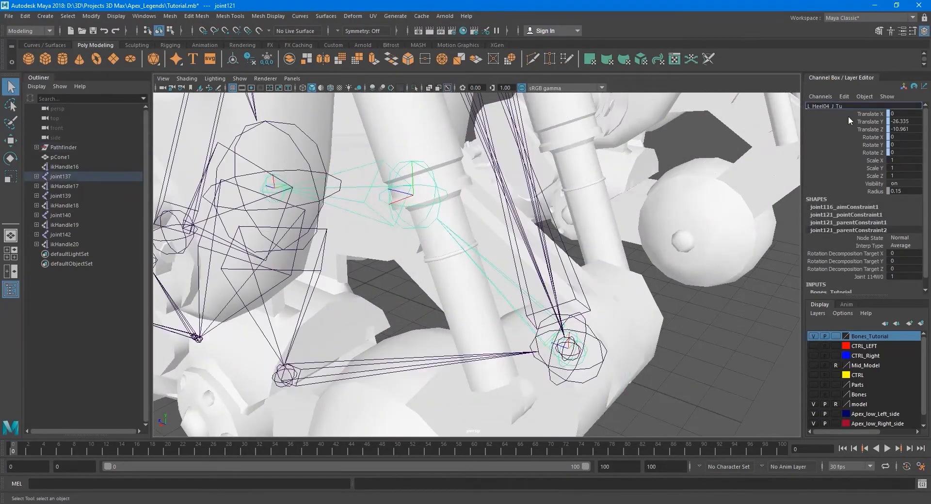
key("Return")
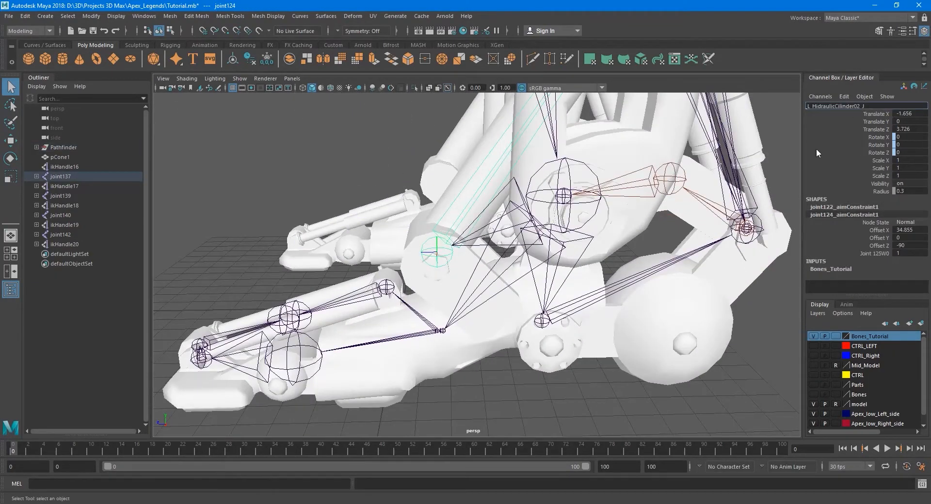
- Name the hydraulic cylinder joints after L_HidraulicCilinder02_J and L_HidraulicCilinder01_J, adding the suffixes _end_Tutorial and _Tutorial
type("_end_Tutorial")
key("Return")
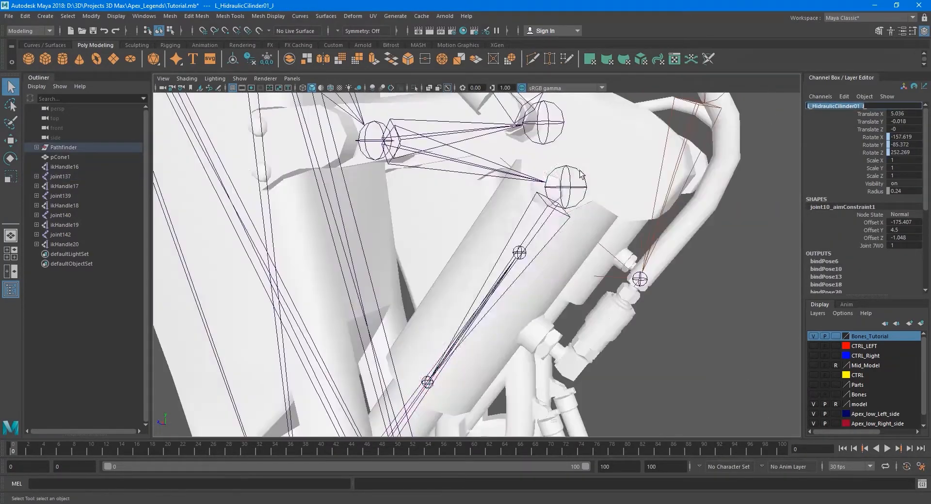
type("_Tutorial")
key("Return")
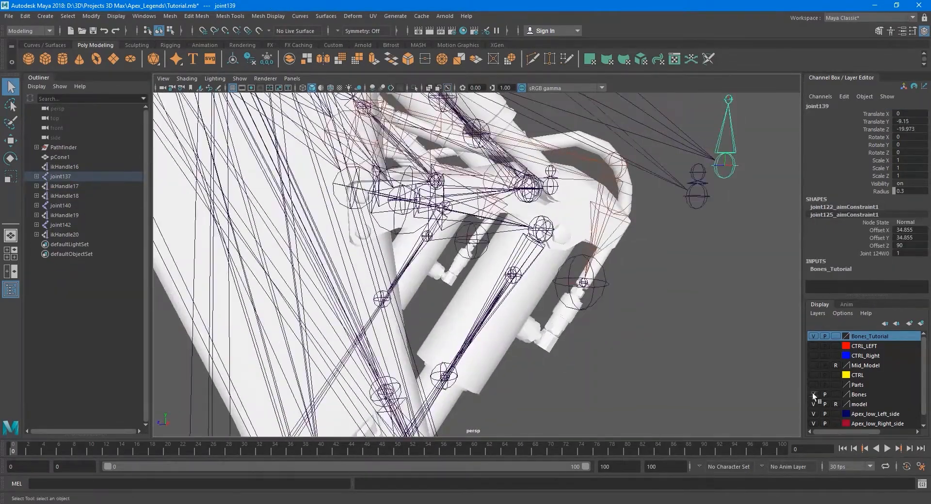
- Rename the lower-leg joints, including joint127 and joint128, using the Tutorial suffix
left_click(837, 106)
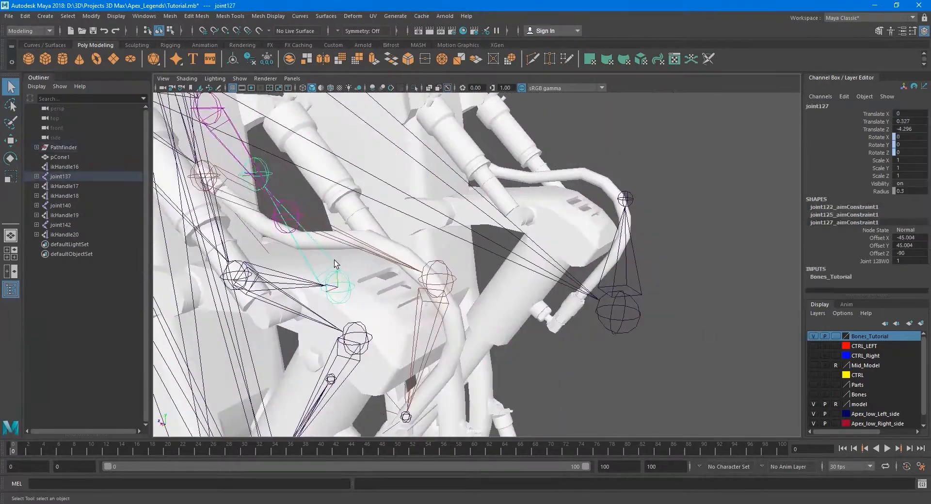
left_click(837, 105)
left_click(849, 106)
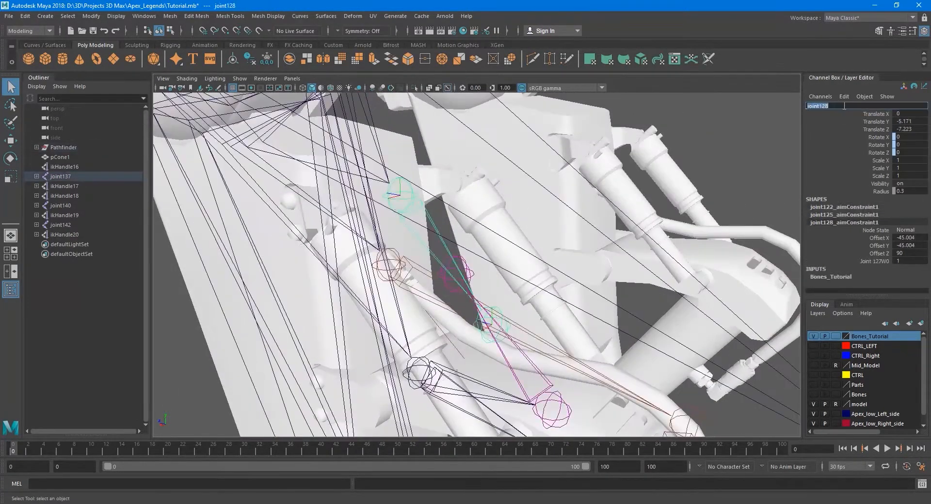
type("Tutorial")
key("Return")
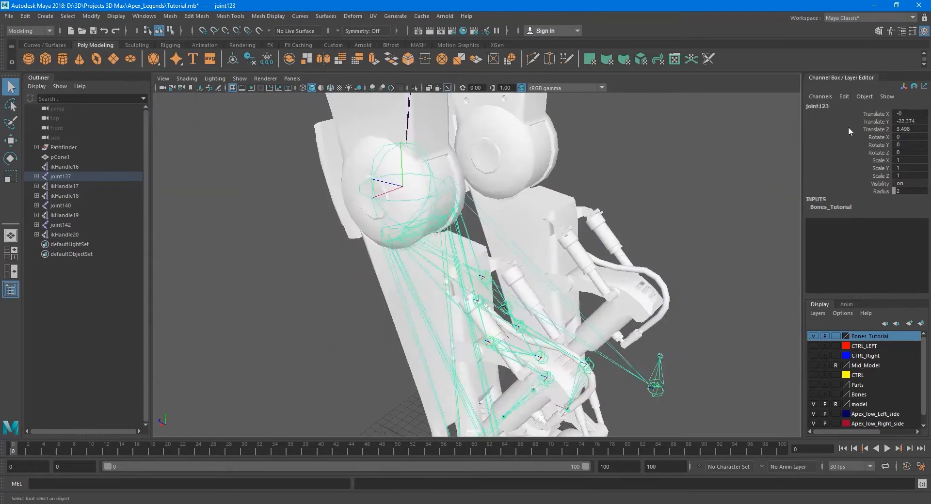
- Rename the knee joint joint123 as L_Knee_Tutorial and the small leg joint joint130 as L_Leg01_J_Tutorial
type("L_Knee_Tutorial")
key("Return")
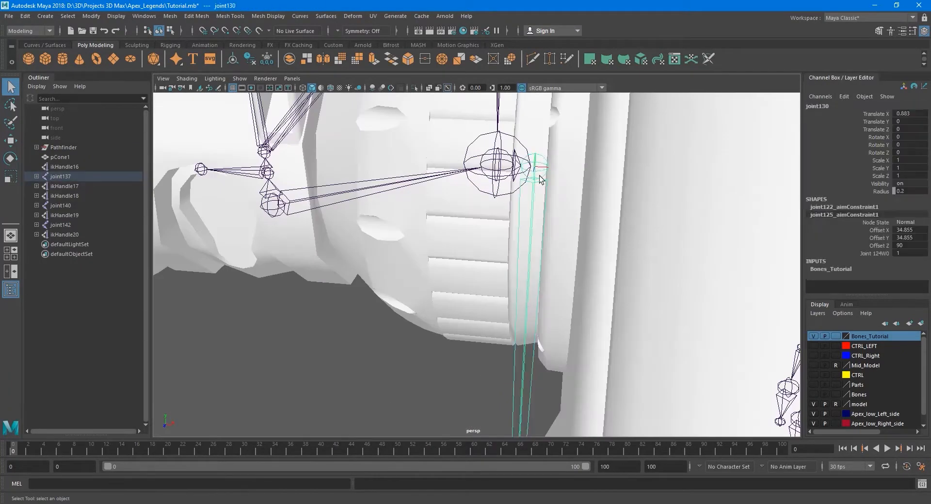
left_click(842, 106)
type("L")
type("_Leg01_J_Tutorial")
key("Return")
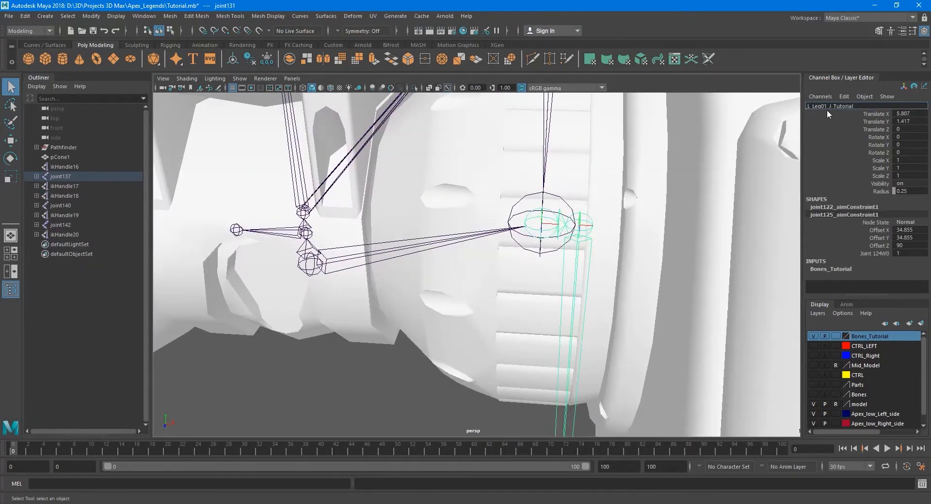
- Rename the upper-leg joint joint131 as L_Leg_J_Tutorial and look through the leg hierarchy for joints with default names
key("Up")
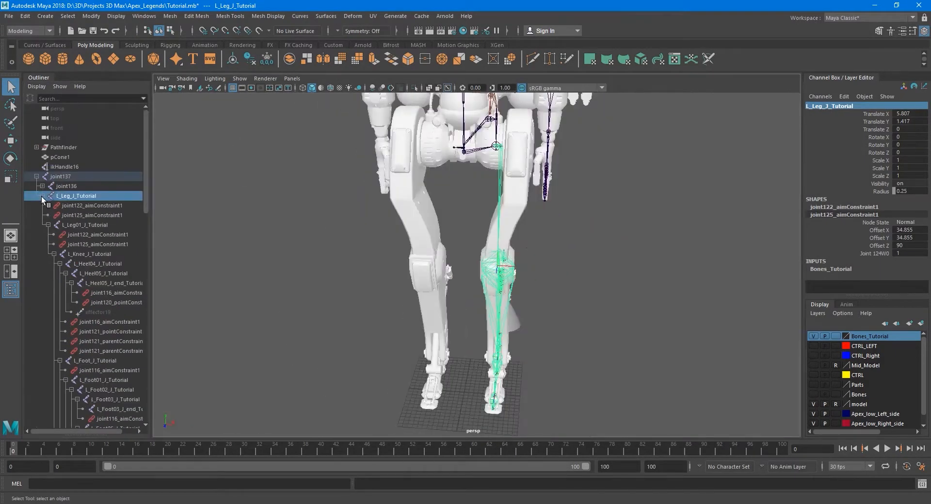
scroll(114, 238, "down", 10)
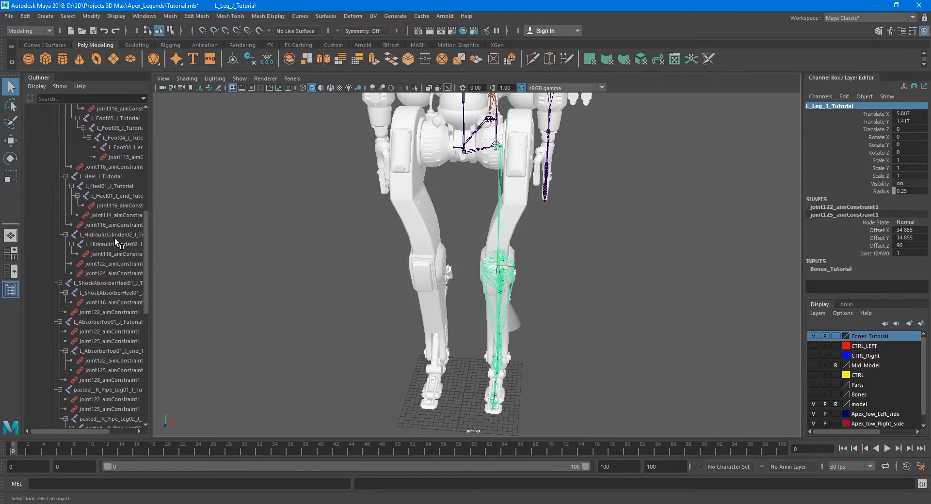
scroll(116, 239, "down", 10)
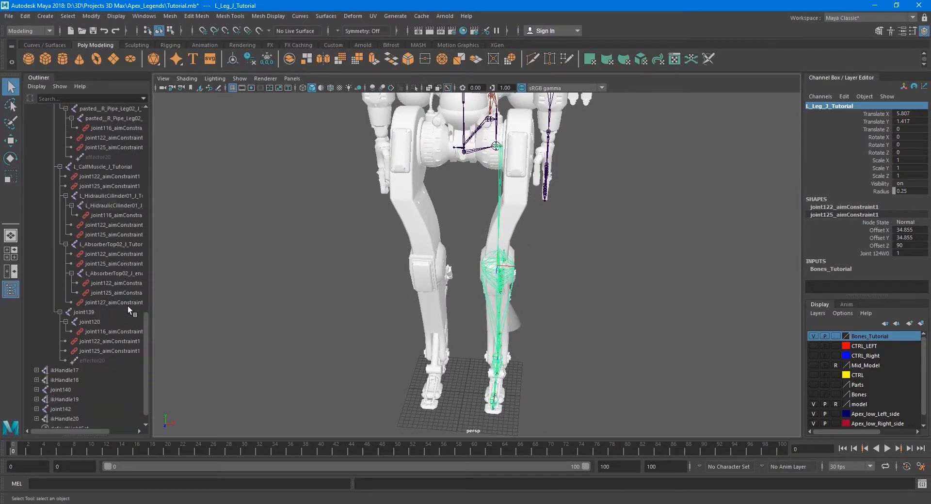
- Select joint120 under joint139 and locate it behind the left knee of the robot
left_click(100, 320)
left_click_drag(518, 242, 494, 250, "alt")
scroll(484, 245, "up", 4)
mouse_move(477, 220)
middle_mouse_down("alt")
mouse_move(474, 239)
mouse_move(493, 226)
middle_mouse_up("alt")
middle_click_drag(536, 318, 520, 268, "alt")
left_click_drag(520, 268, 432, 291, "alt")
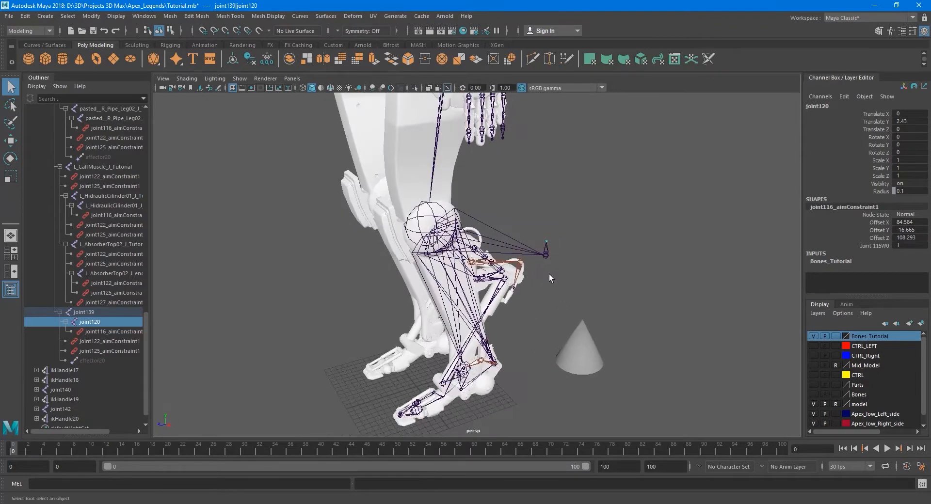
middle_click_drag(549, 274, 479, 262, "alt")
scroll(479, 262, "up", 4)
scroll(479, 262, "up", 4)
middle_click_drag(539, 249, 472, 264, "alt")
scroll(418, 270, "up", 4)
scroll(522, 266, "up", 1)
left_click_drag(522, 266, 616, 266, "alt")
- Name joint139 after the original joint L_PipeLegDirection01_J in the Bones layer, adding the _Tutorial suffix
left_click(814, 336)
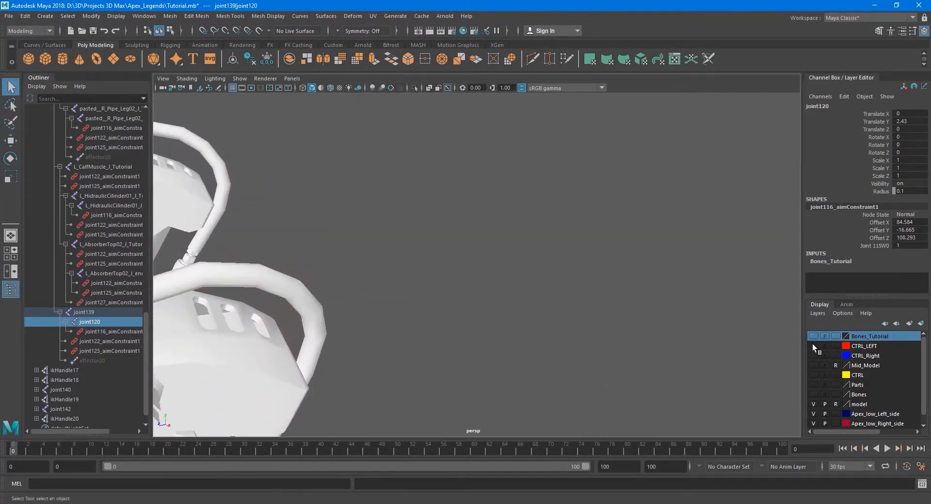
left_click(813, 394)
left_click(445, 290)
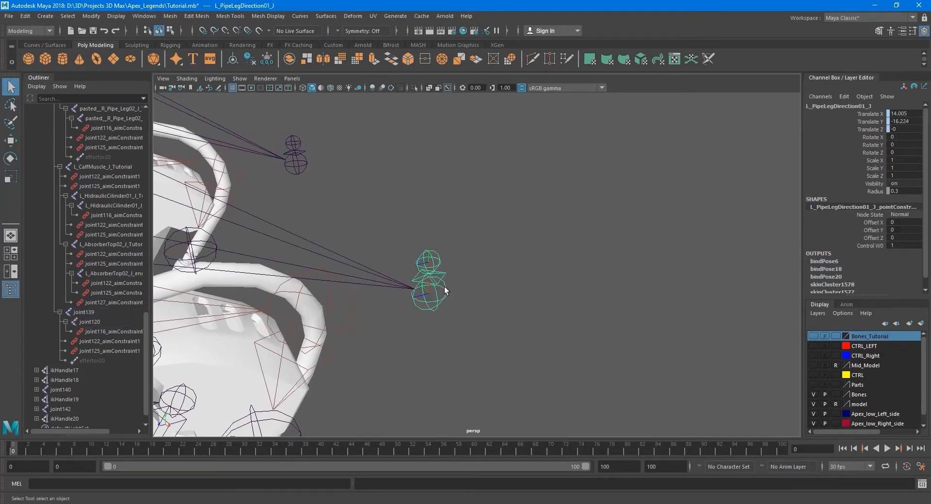
left_click(865, 104)
key("ctrl+c")
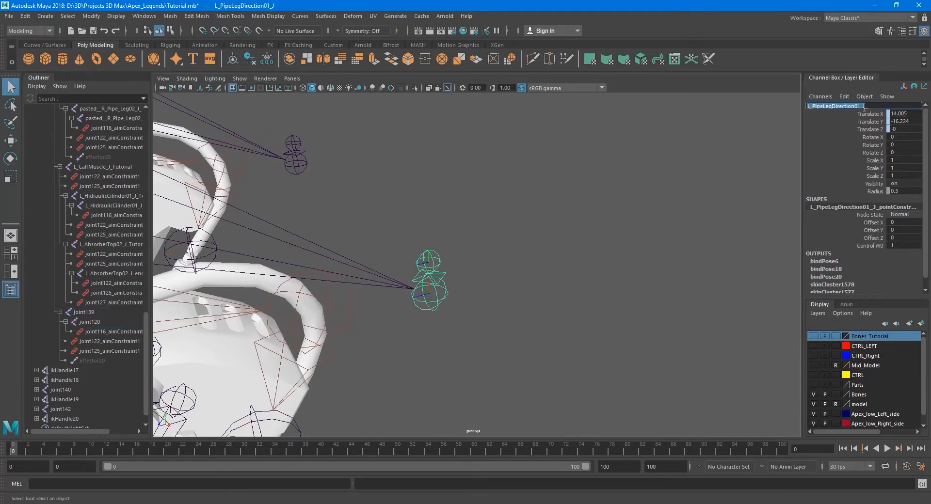
left_click(818, 394)
left_click(813, 336)
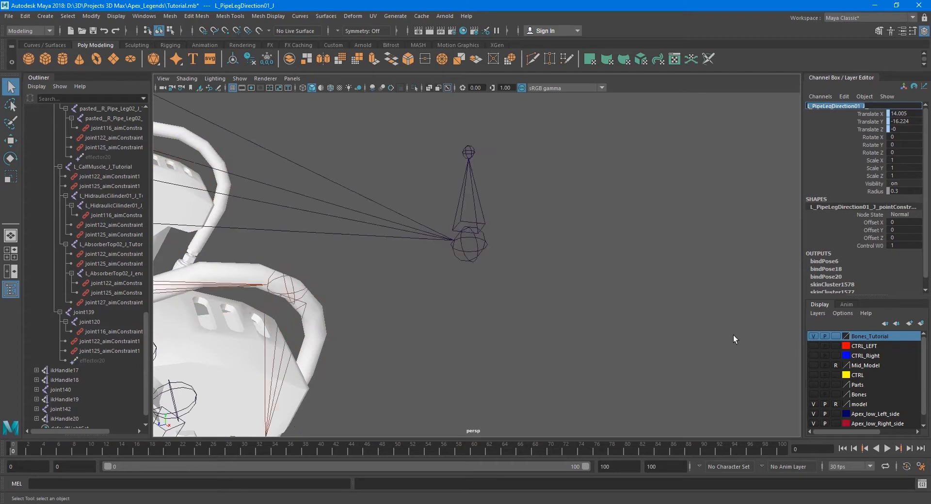
left_click(476, 243)
left_click(849, 106)
key("ctrl+v")
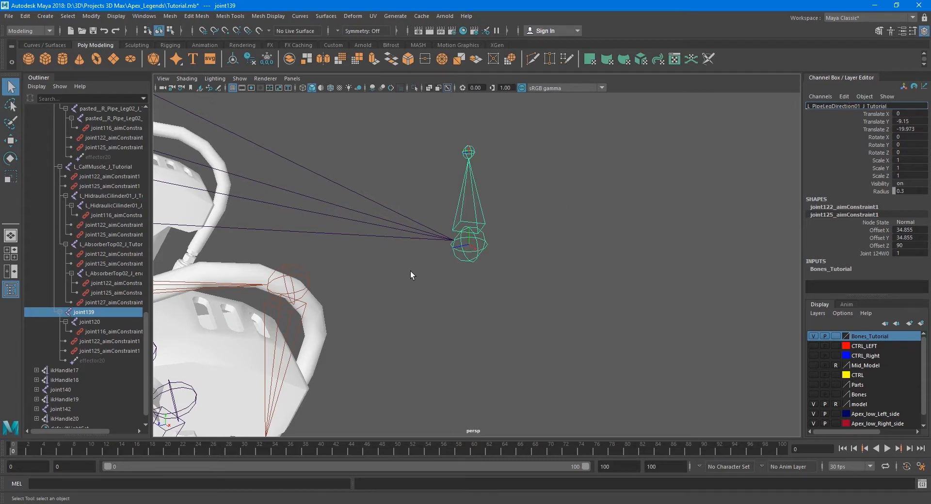
- Rename joint120, the end joint of the pipe direction bone, as L_PipeLegDirection01_J_end_Tutorial
double_click(896, 105)
key("ctrl+c")
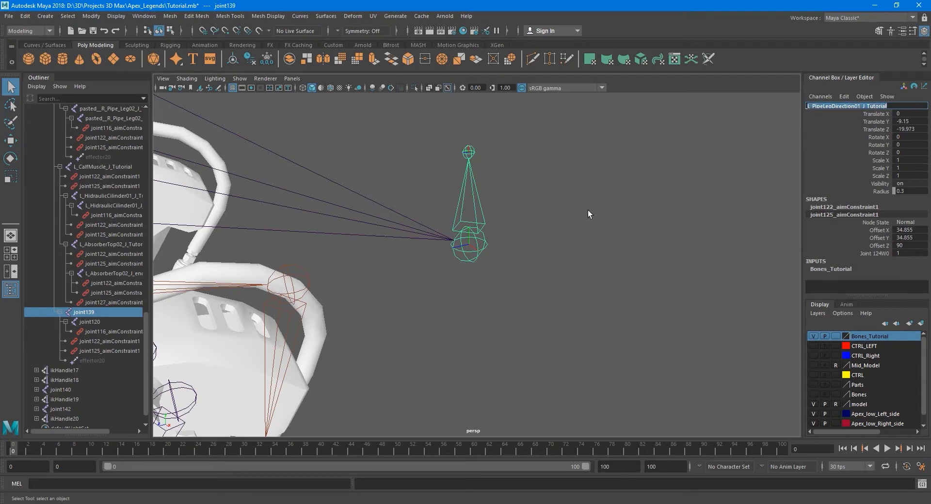
left_click(89, 321)
double_click(847, 105)
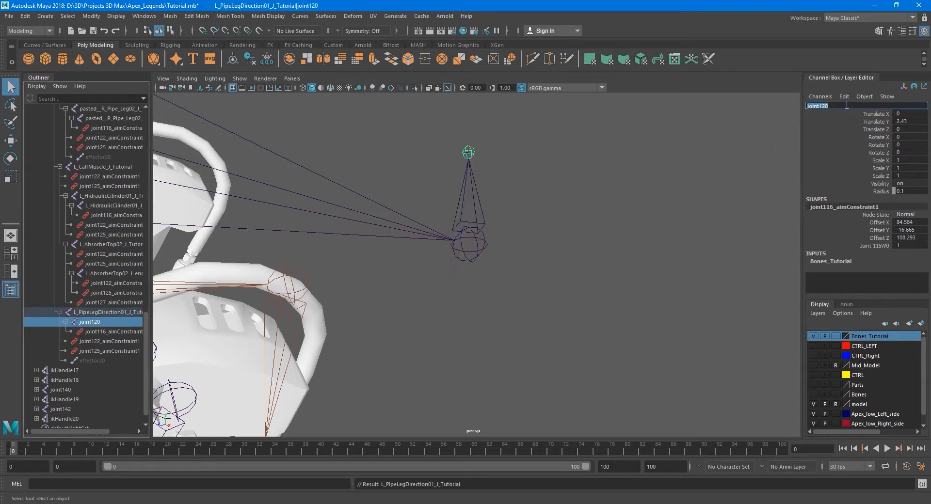
key("ctrl+v")
type("end_")
key("Return")
- Review the leg hierarchy from top to bottom to check that its joints carry Tutorial names
left_click_drag(555, 267, 578, 268, "alt")
scroll(578, 269, "down", 2)
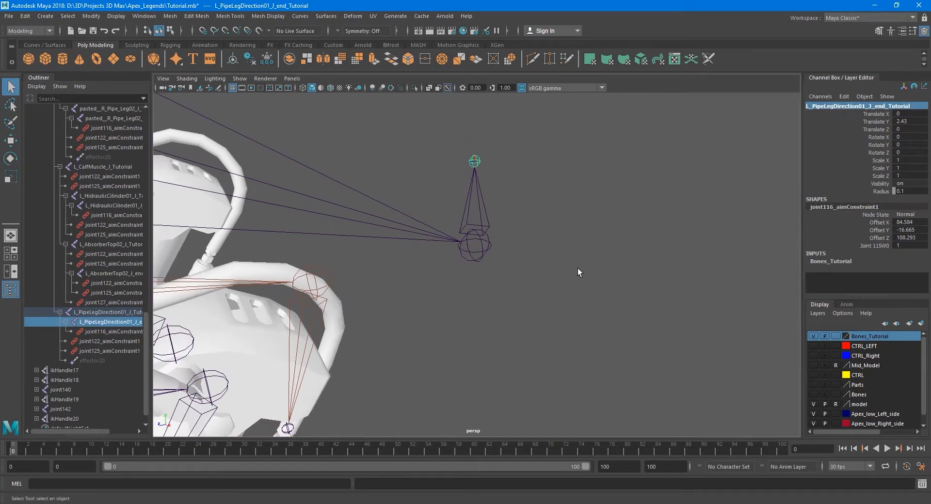
middle_click_drag(419, 298, 500, 291, "alt")
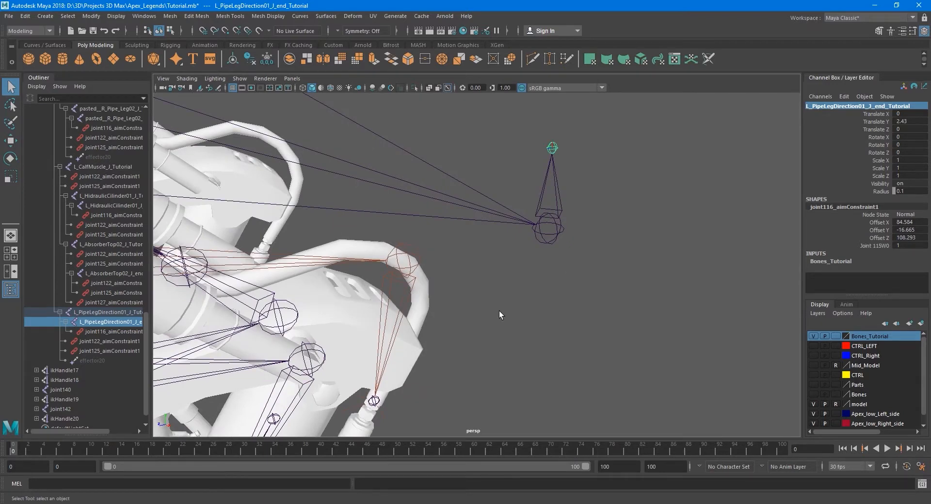
scroll(109, 301, "up", 10)
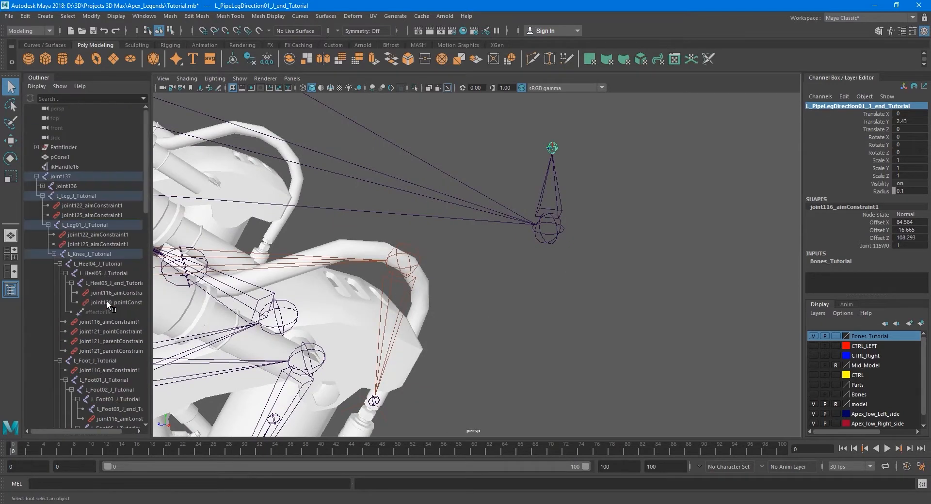
middle_click_drag(294, 319, 302, 314, "alt")
scroll(94, 272, "down", 10)
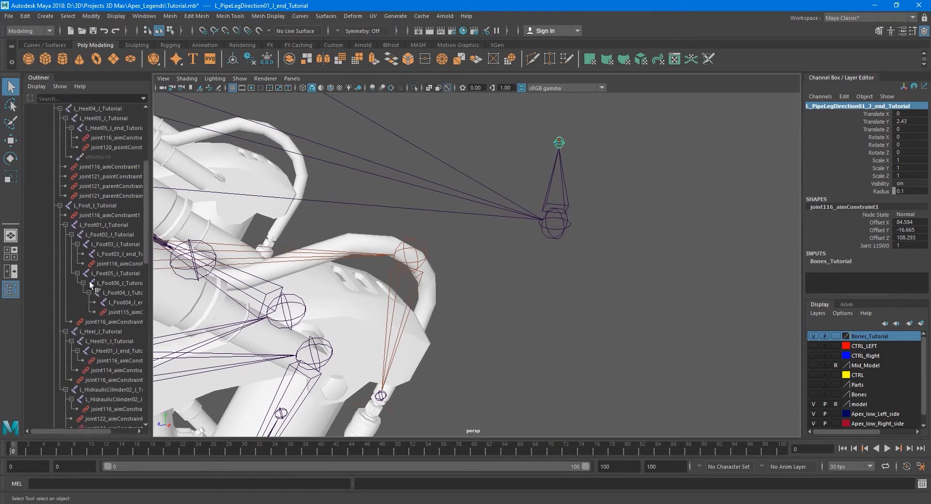
scroll(94, 272, "down", 8)
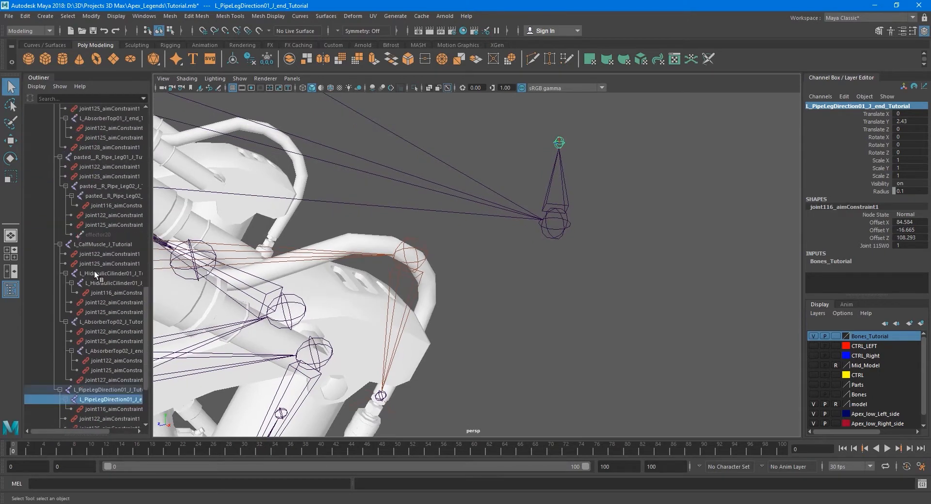
scroll(94, 272, "down", 3)
scroll(103, 290, "up", 10)
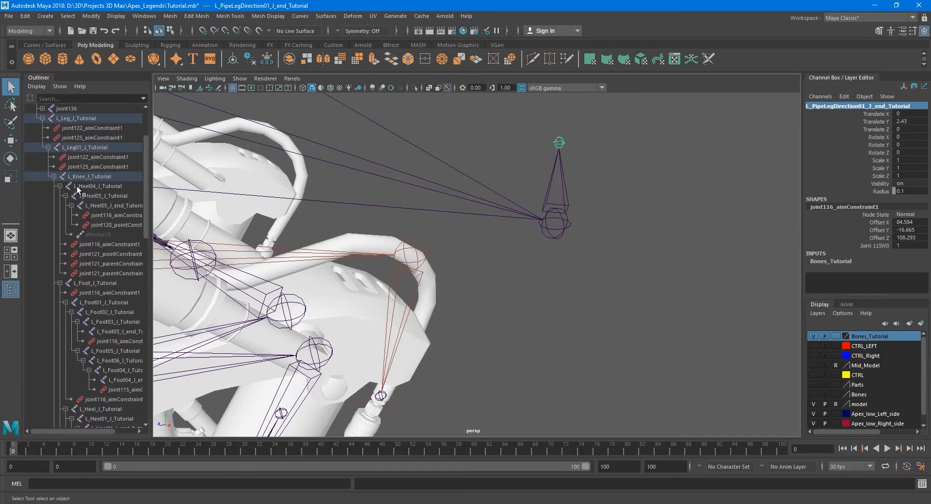
- Select L_Leg_J_Tutorial and examine its whole joint chain on the robot's left leg
left_click(83, 147)
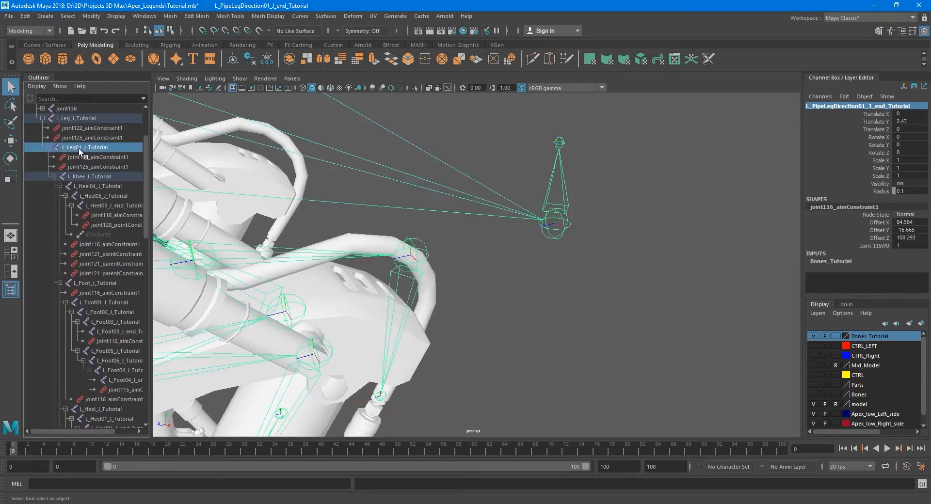
left_click(77, 121)
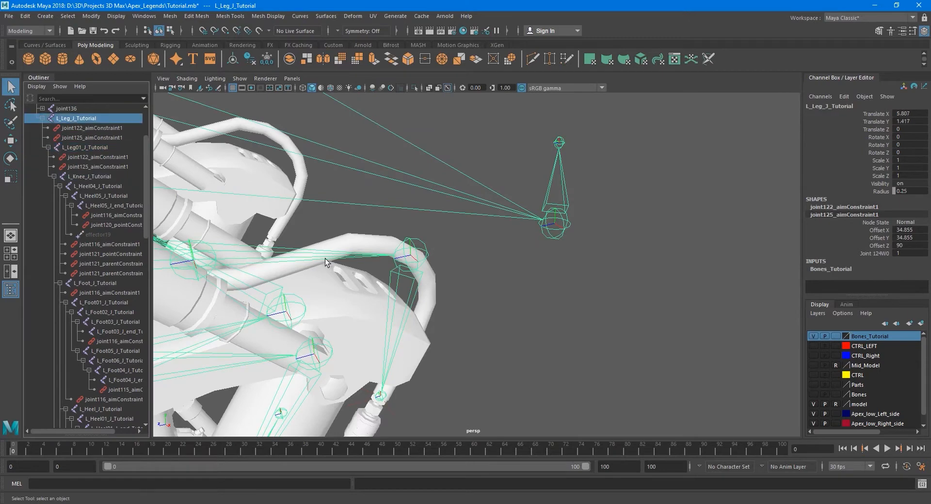
key("f")
scroll(377, 245, "down", 5)
middle_click_drag(377, 245, 375, 293, "alt")
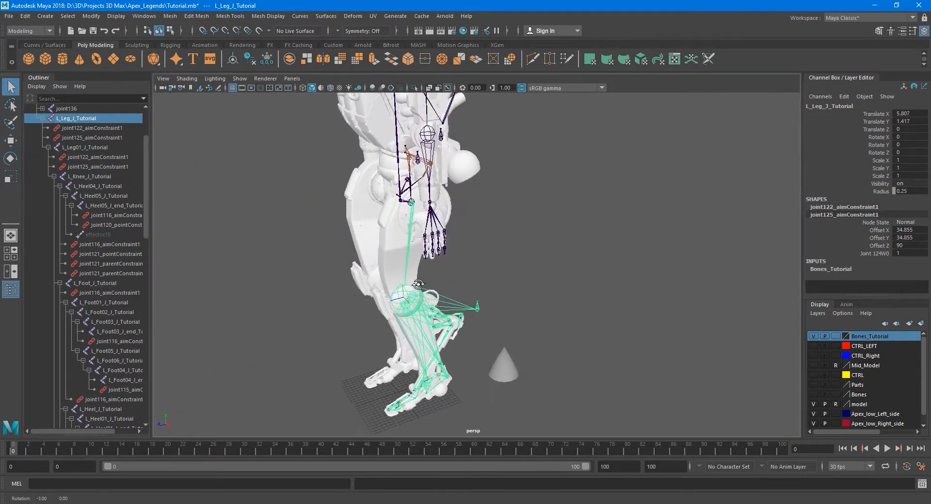
left_click_drag(374, 293, 458, 283, "alt")
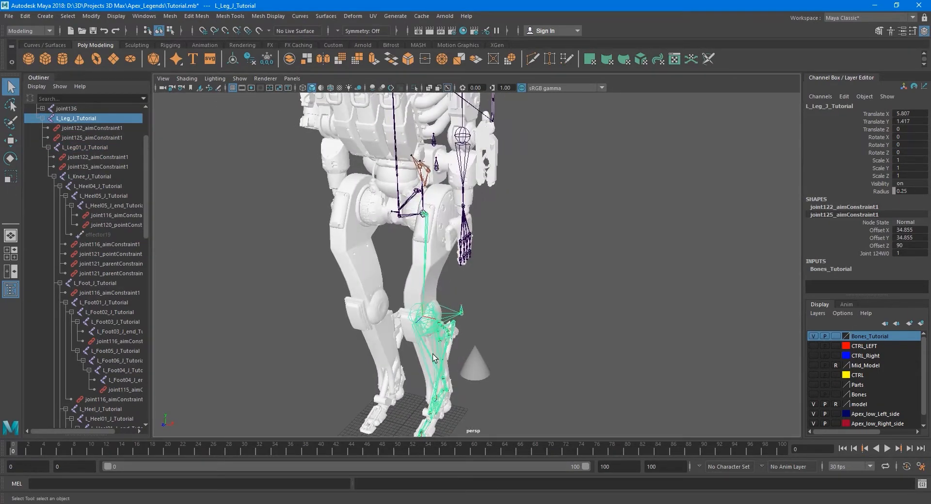
scroll(420, 357, "down", 3)
scroll(438, 263, "up", 5)
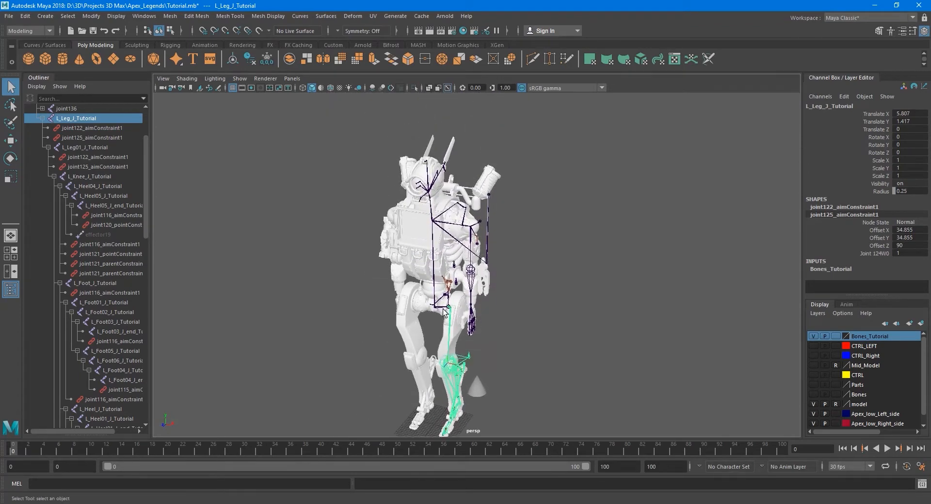
- Compare the original rig's skeleton with the tutorial skeleton by toggling the Bones and Bones_Tutorial layers, leaving only Bones_Tutorial shown
left_click(814, 396)
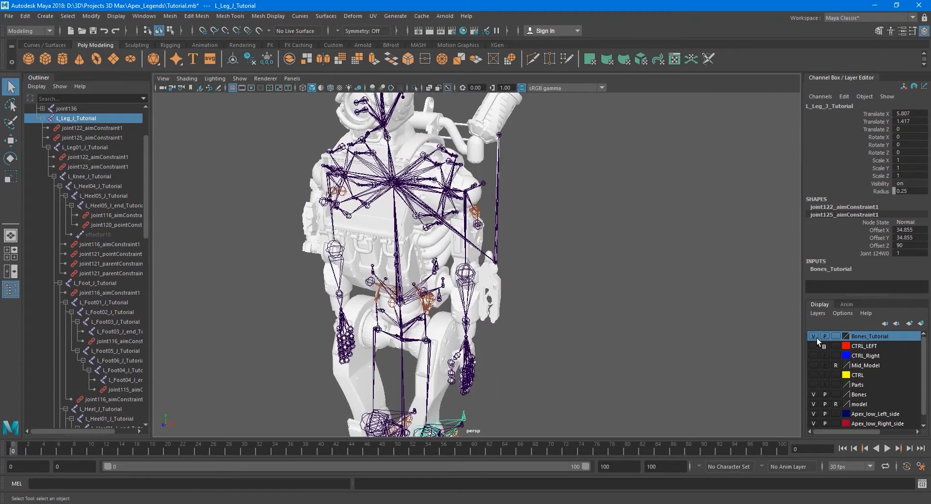
left_click_drag(450, 320, 489, 336, "alt")
scroll(498, 335, "up", 3)
middle_click_drag(488, 334, 503, 321, "alt")
left_click(814, 336)
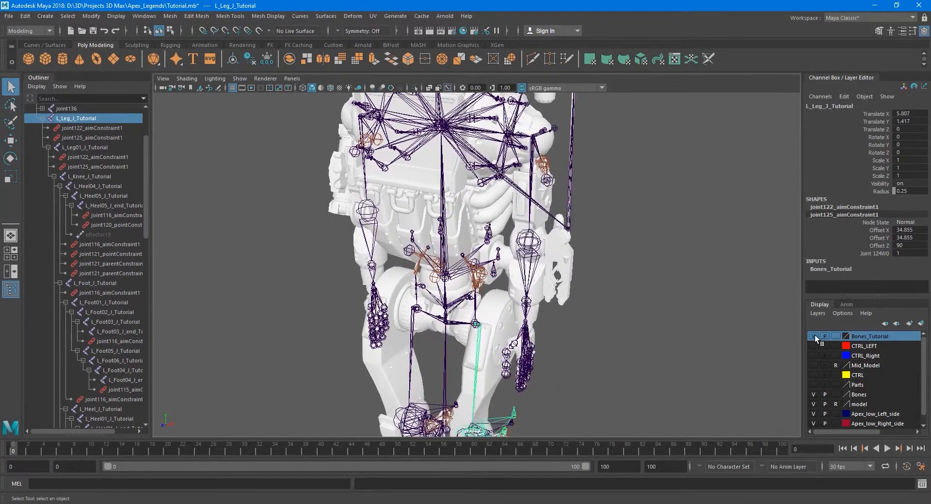
left_click(812, 394)
left_click(813, 396)
left_click(814, 394)
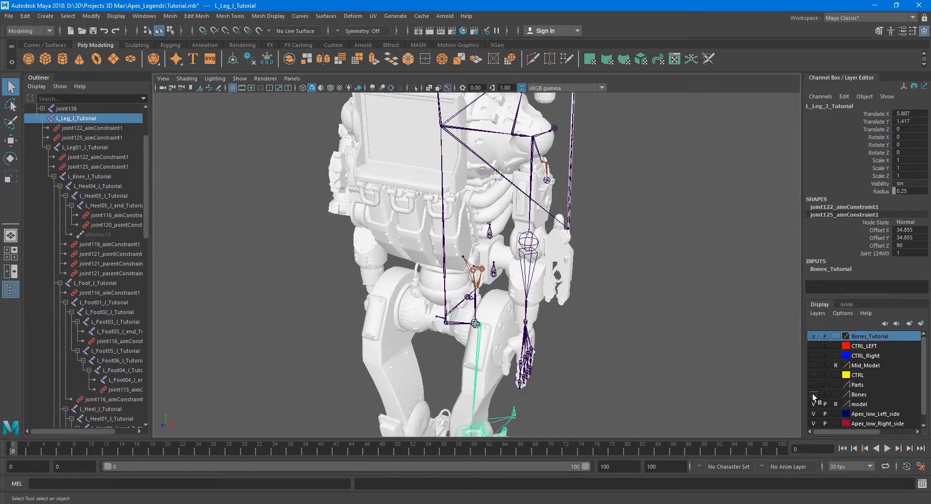
- Examine the left leg chain from the knee up to the hip, with L_Leg_J_Tutorial selected
key("f")
middle_click_drag(457, 234, 457, 283, "alt")
scroll(457, 284, "up", 4)
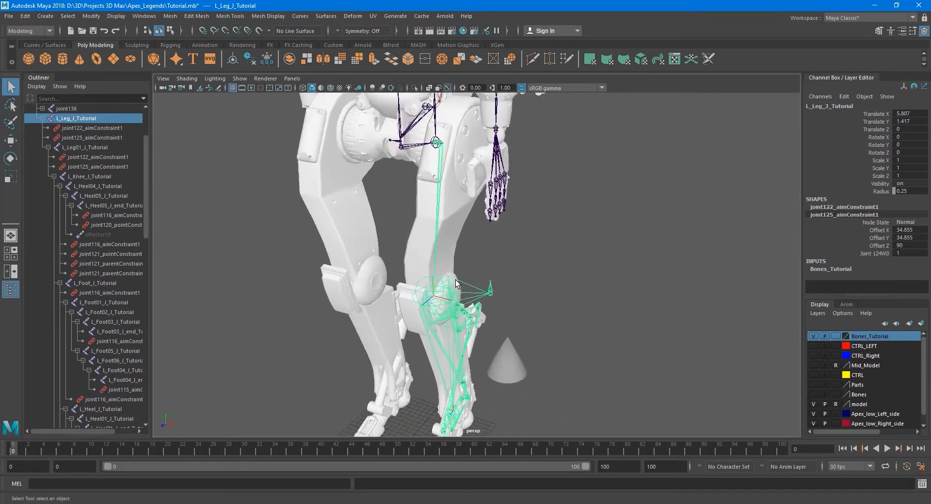
left_click_drag(457, 286, 476, 298, "alt")
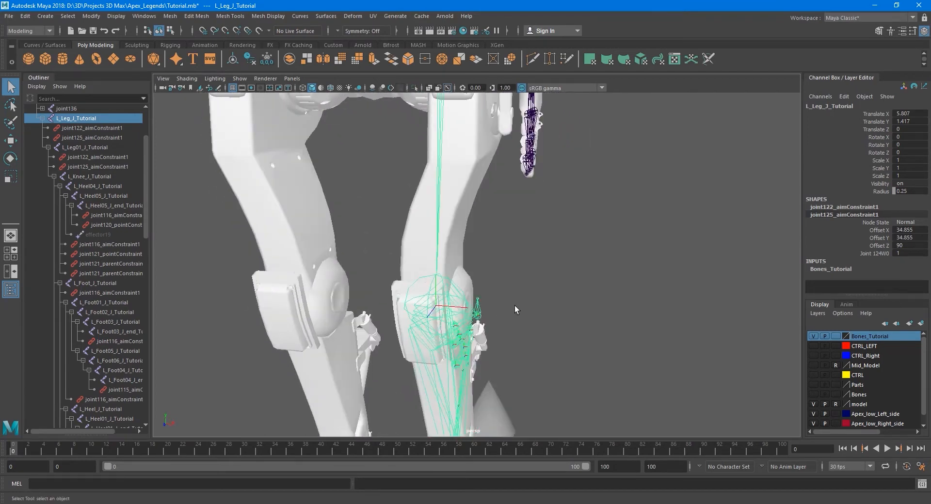
middle_click_drag(439, 219, 476, 286, "alt")
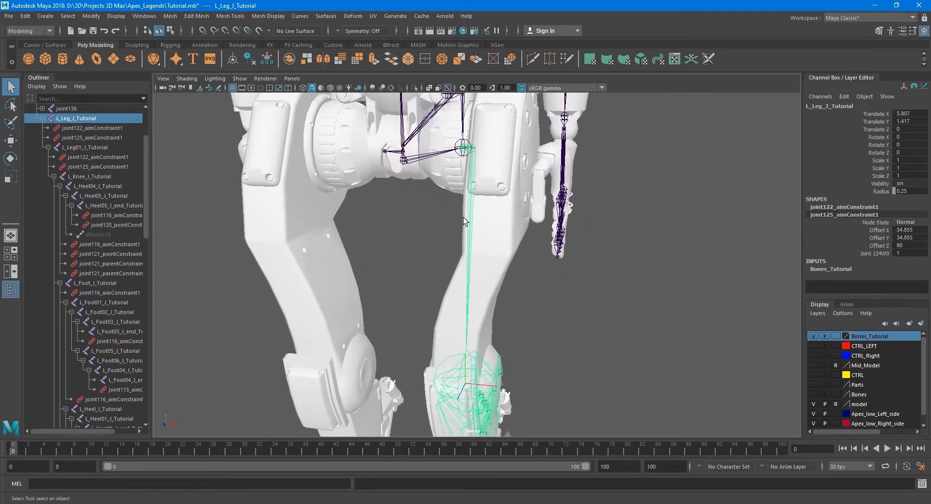
middle_click_drag(464, 221, 495, 250, "alt")
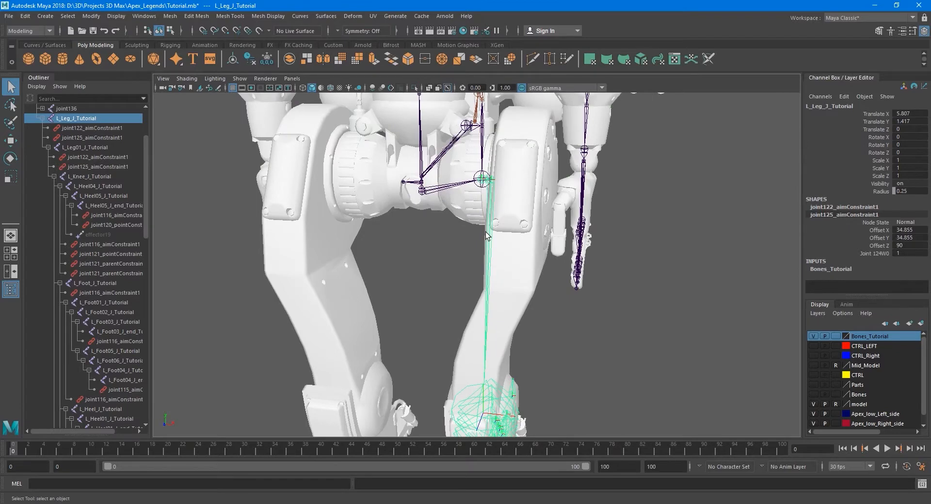
left_click_drag(457, 218, 468, 244, "alt")
scroll(470, 246, "up", 5)
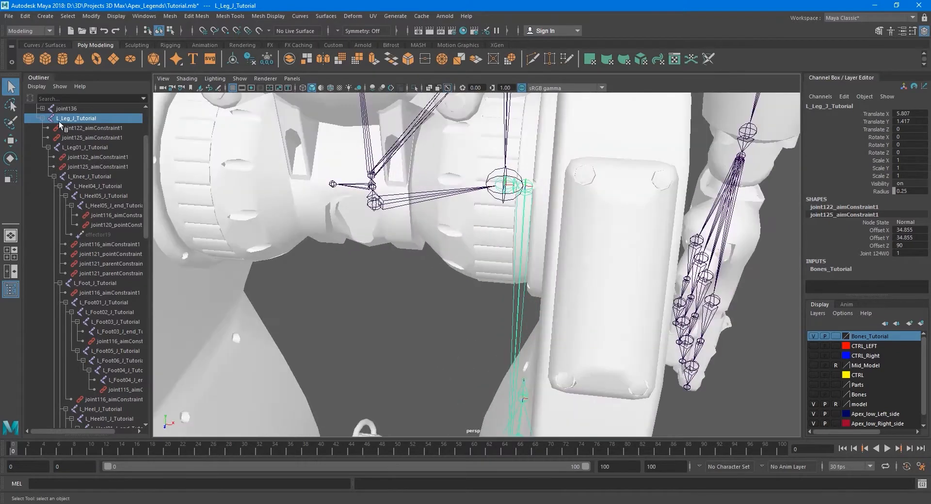
scroll(64, 126, "up", 3)
left_click(87, 179)
left_click(100, 196)
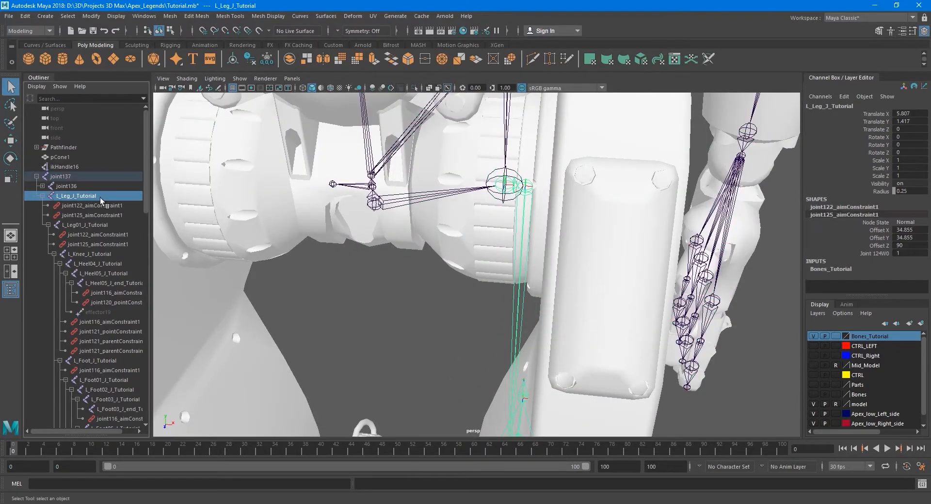
- Examine the tutorial skeleton from the hips up through the torso, arm and head
middle_click_drag(422, 278, 444, 257, "alt")
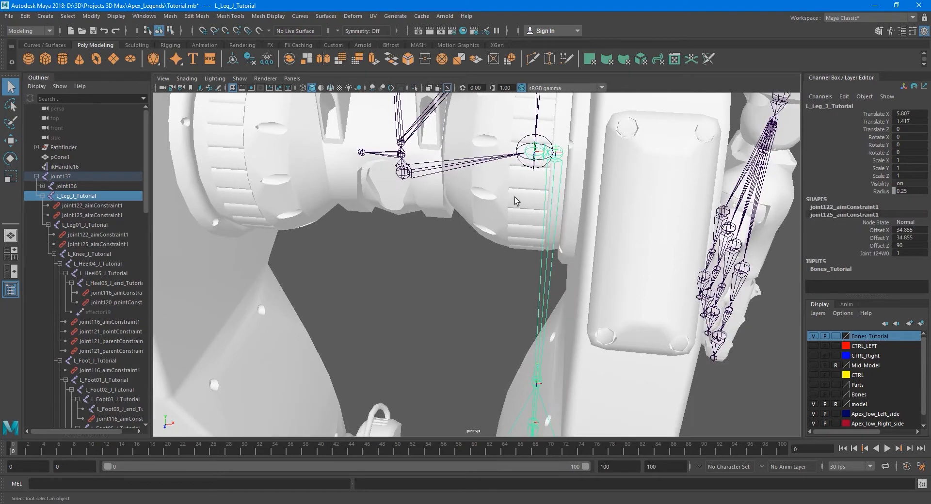
scroll(515, 201, "down", 2)
scroll(515, 201, "down", 3)
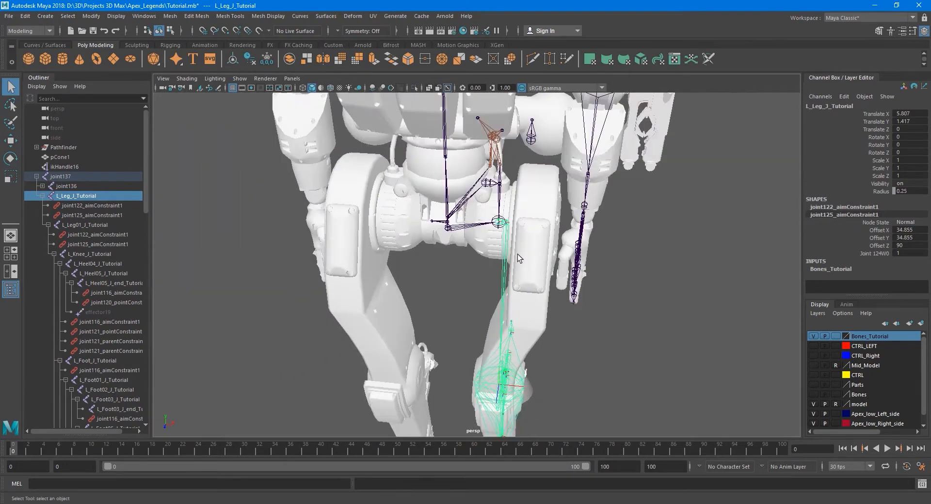
scroll(532, 204, "down", 3)
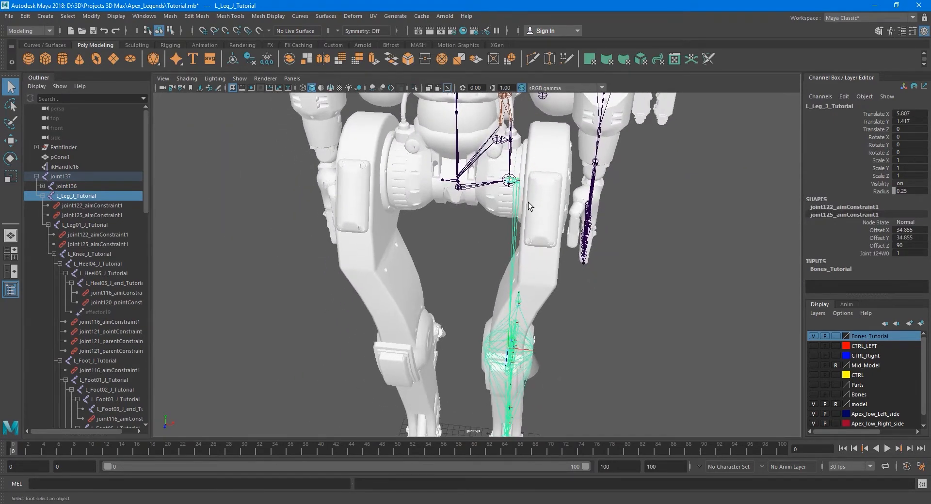
scroll(528, 202, "down", 5)
scroll(503, 274, "down", 3)
middle_click_drag(505, 189, 509, 308, "alt")
middle_click_drag(494, 170, 494, 202, "alt")
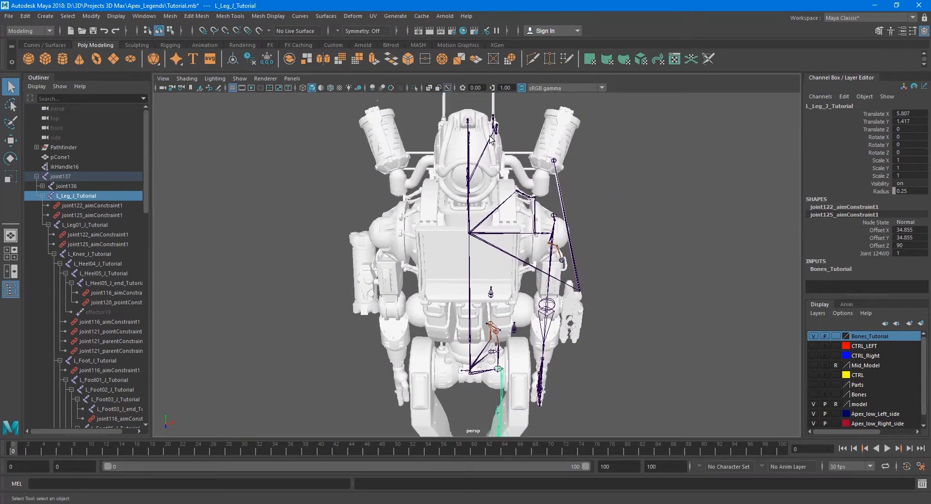
- Switch to the Rigging menu set and mirror the L_Leg_J_Tutorial chain across YZ with Behavior, replacing L with R in the joint names
left_click_drag(531, 230, 505, 238, "alt")
middle_click_drag(501, 361, 507, 260, "alt")
scroll(507, 260, "up", 8)
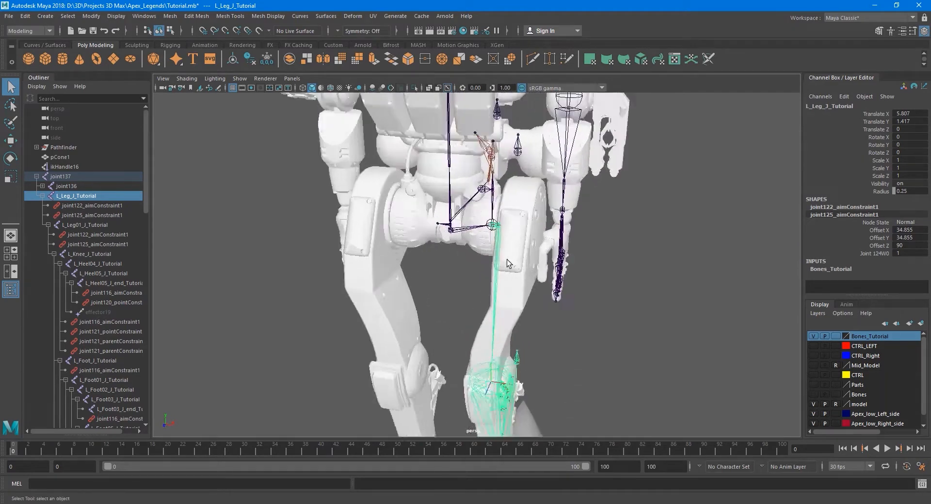
left_click_drag(505, 261, 497, 270, "alt")
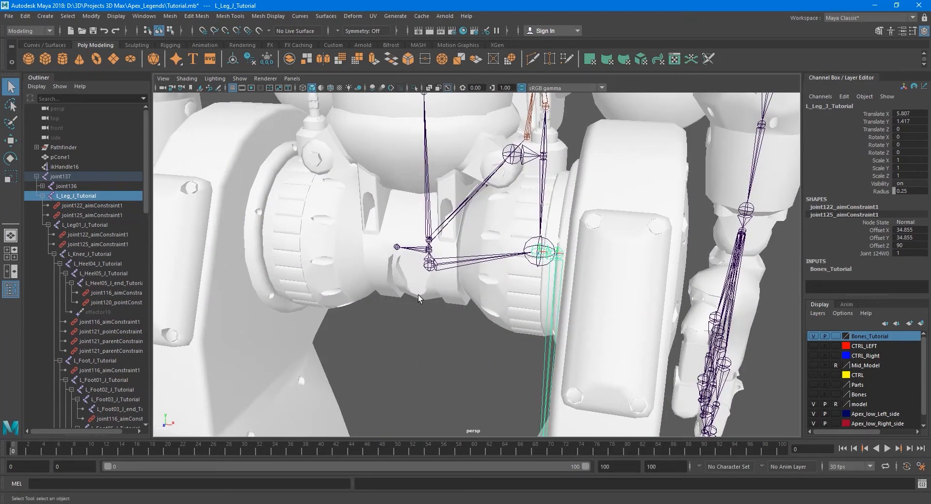
middle_click_drag(473, 305, 473, 243, "alt")
scroll(473, 241, "down", 3)
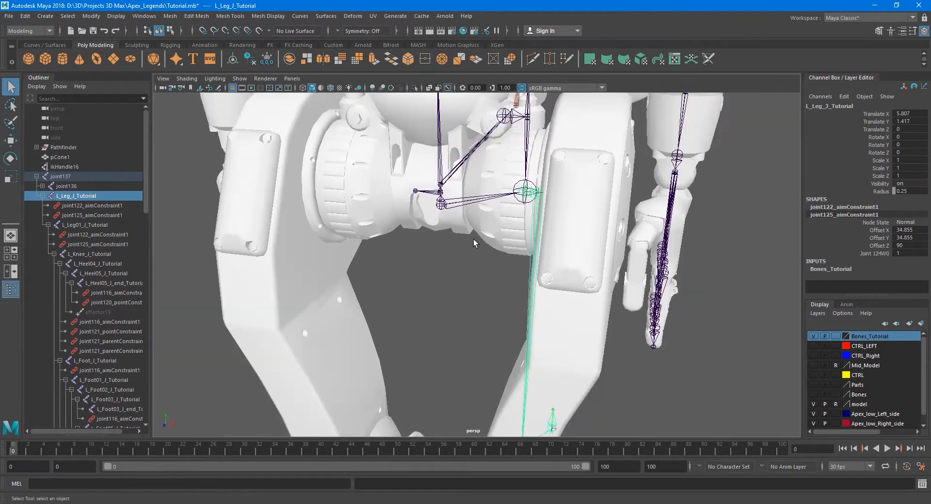
left_click(29, 31)
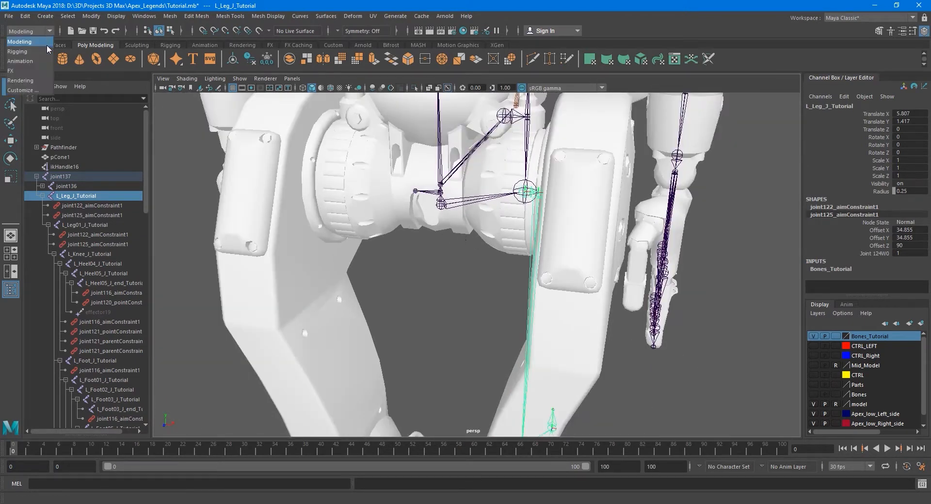
left_click(48, 50)
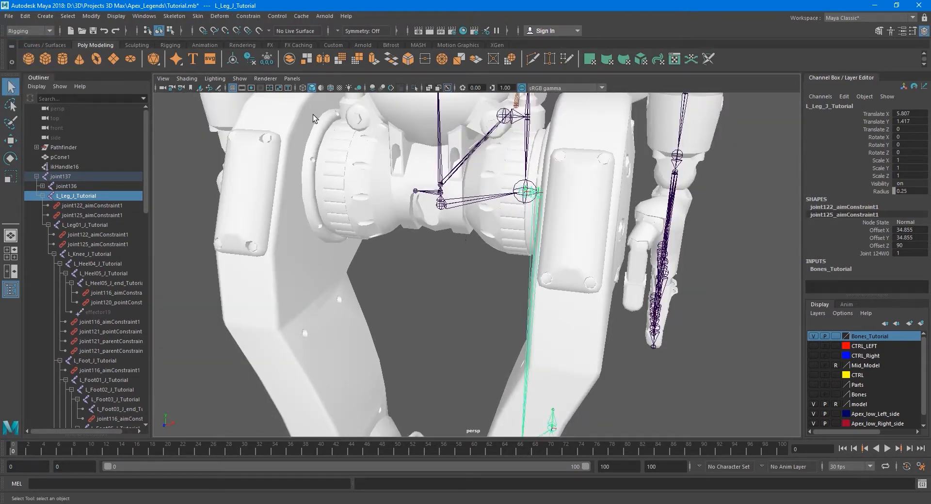
left_click(198, 16)
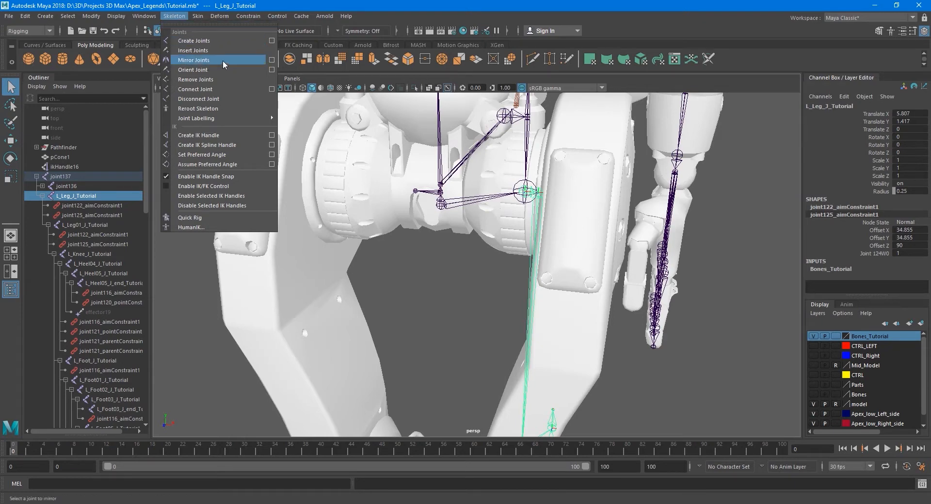
left_click(271, 61)
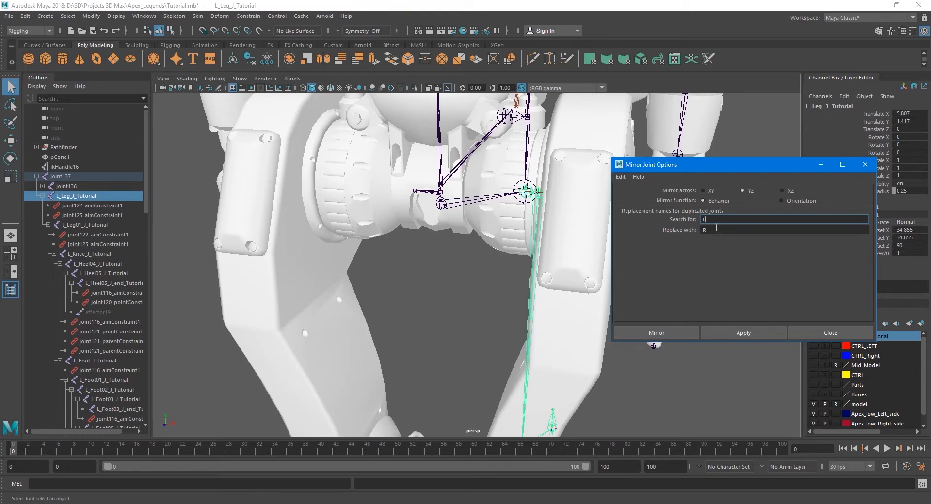
left_click(729, 331)
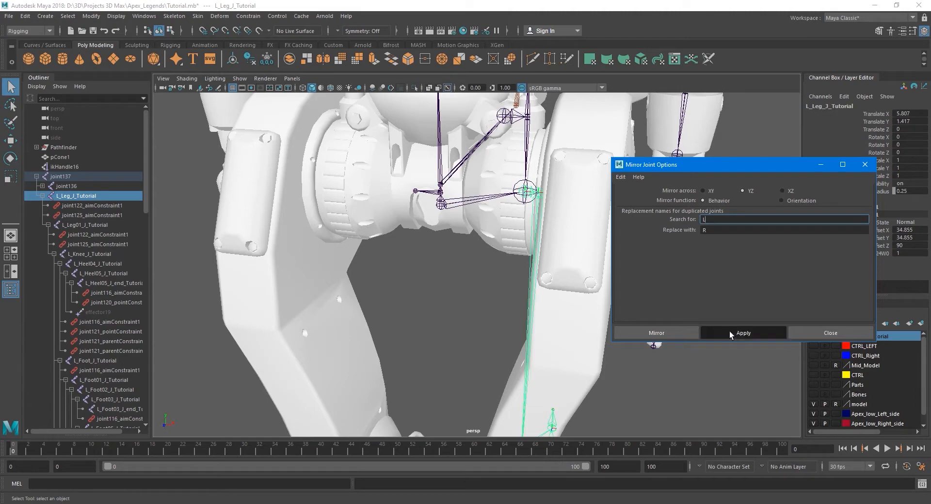
- Check the names of the mirrored right leg's knee joint and pipe direction joint
scroll(464, 300, "down", 5)
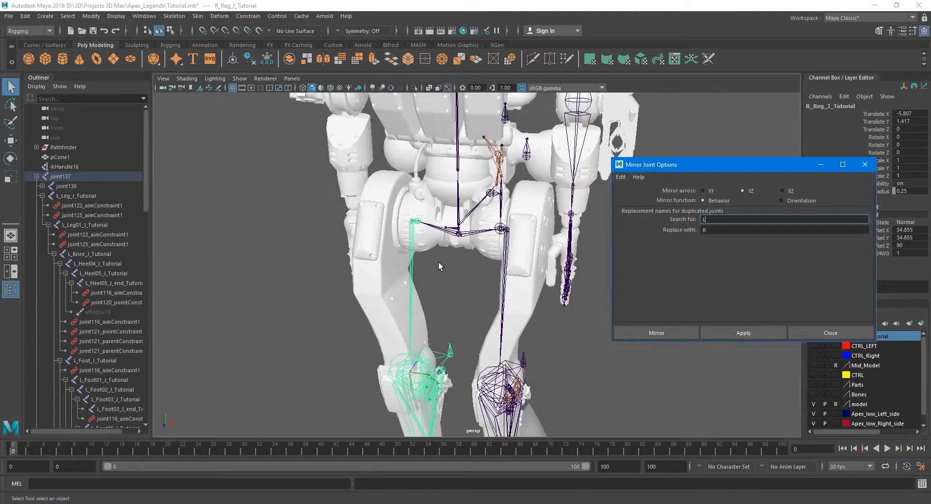
middle_click_drag(438, 263, 462, 214, "alt")
mouse_move(462, 215)
left_mouse_down("alt")
mouse_move(503, 217)
mouse_move(487, 201)
mouse_move(489, 165)
mouse_move(467, 229)
left_mouse_up("alt")
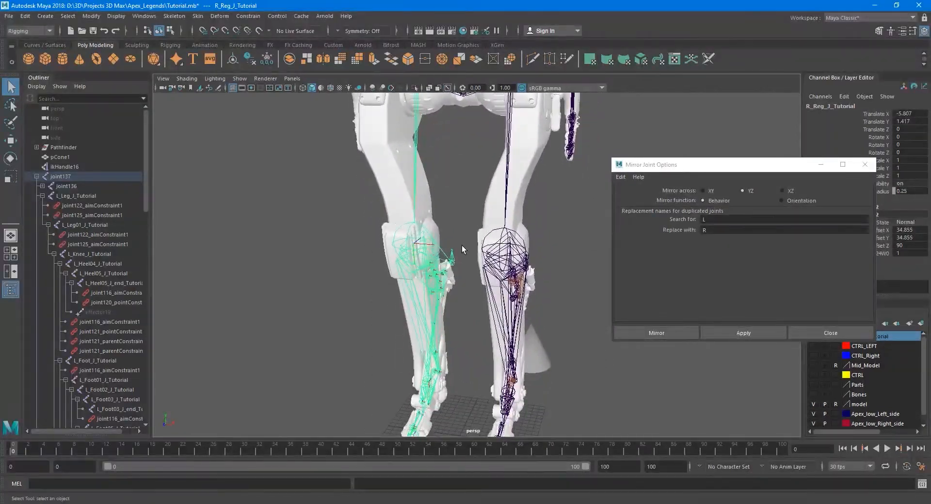
scroll(462, 245, "up", 2)
left_click(415, 224)
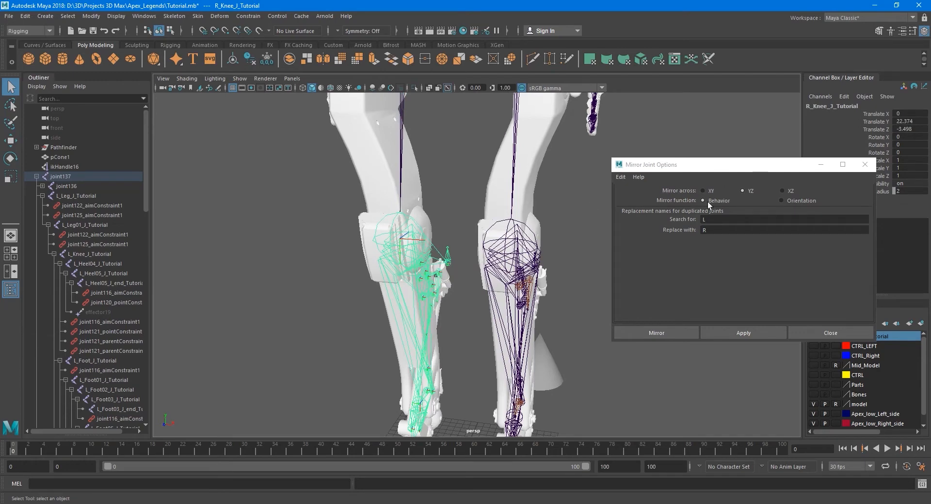
middle_click_drag(491, 302, 480, 242, "alt")
mouse_move(480, 241)
left_mouse_down("alt")
mouse_move(461, 226)
mouse_move(463, 243)
left_mouse_up("alt")
left_click(456, 192)
scroll(460, 241, "up", 2)
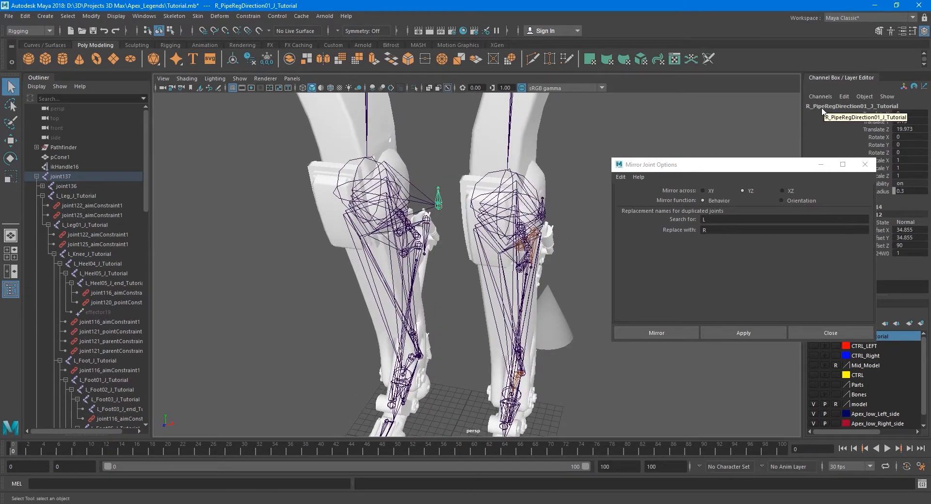
- Check the names of the mirrored heel end joint and foot joint on the right leg
middle_click_drag(450, 351, 441, 268, "alt")
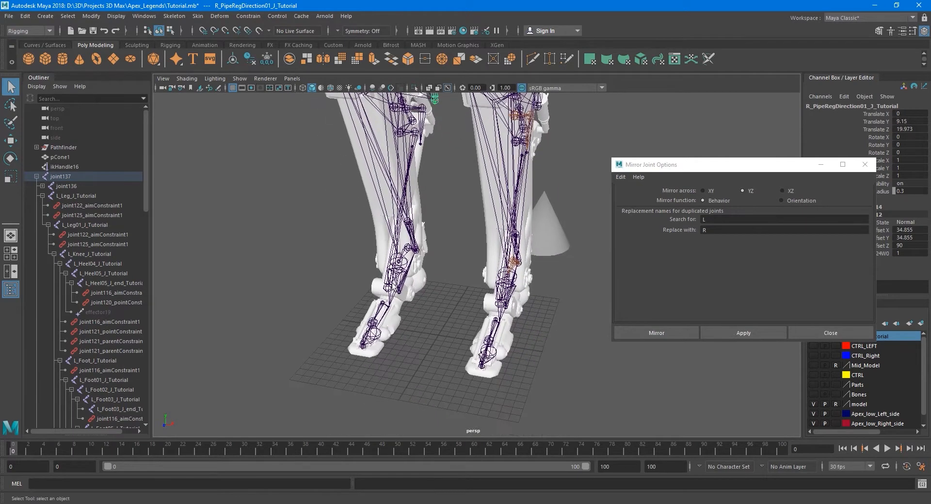
left_click(401, 260)
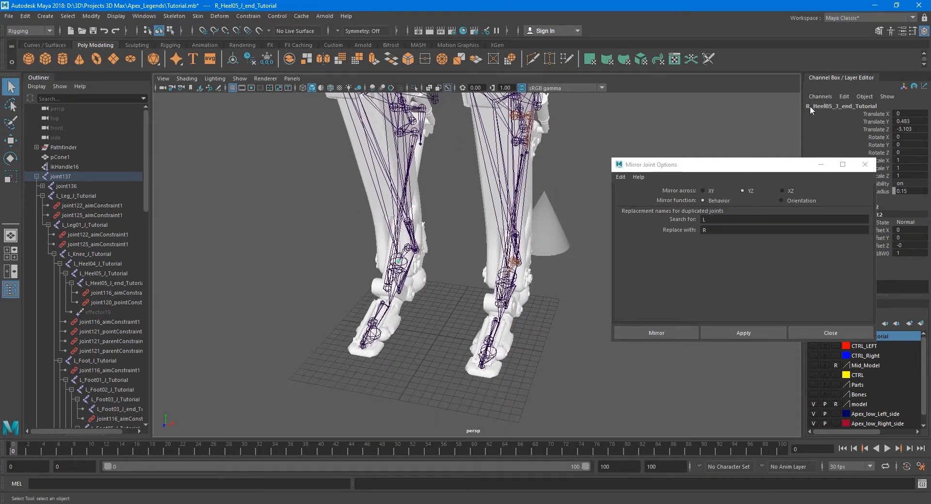
left_click(391, 278)
middle_click_drag(457, 314, 421, 332, "alt")
scroll(421, 331, "down", 4)
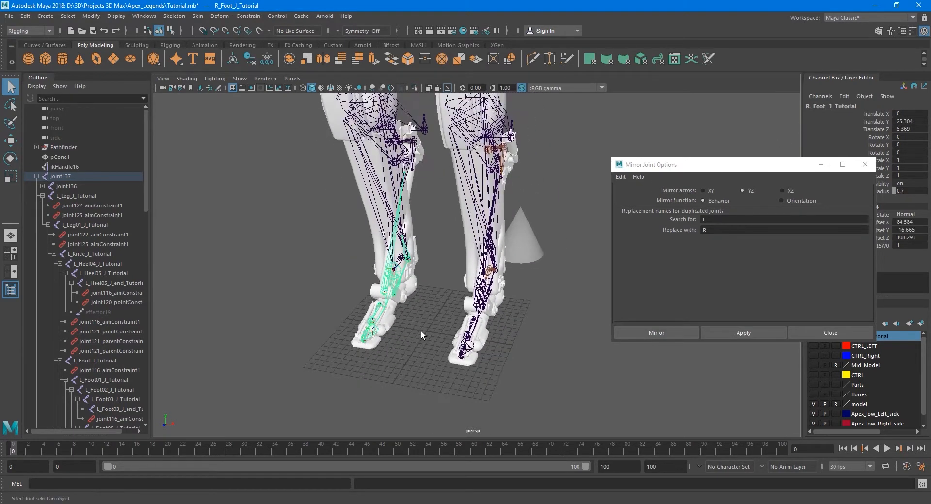
- Examine the tutorial skeleton from the mirrored leg up through the hips, torso and arm
middle_click_drag(438, 298, 438, 348, "alt")
left_click_drag(438, 347, 431, 347, "alt")
middle_click_drag(428, 324, 438, 376, "alt")
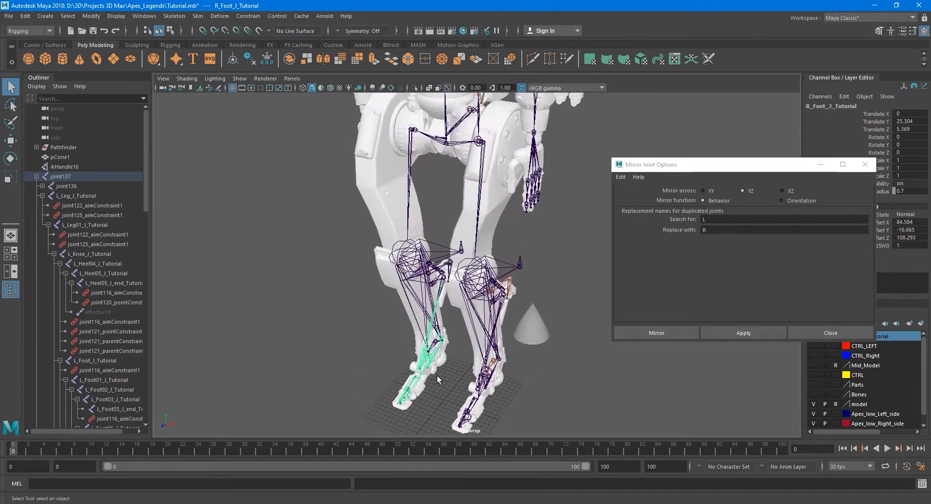
scroll(439, 358, "down", 4)
left_click_drag(440, 358, 469, 342, "alt")
middle_click_drag(496, 216, 497, 270, "alt")
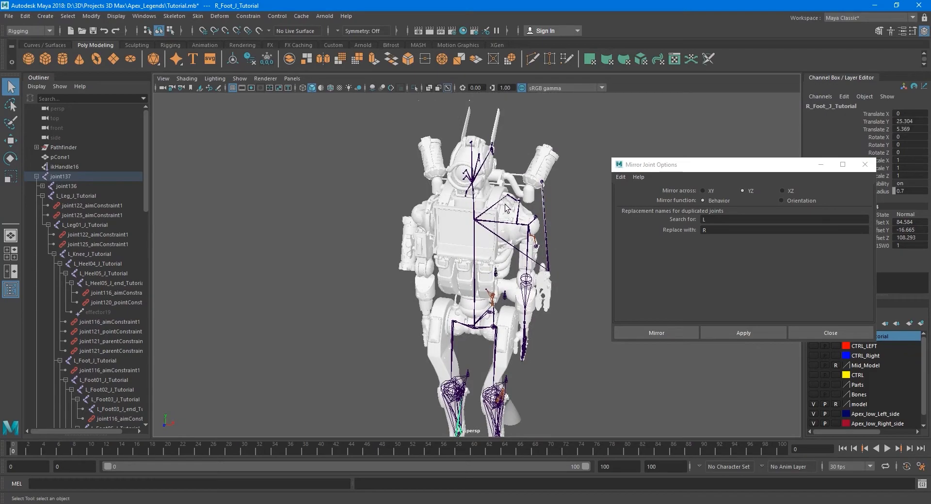
left_click_drag(487, 270, 514, 267, "alt")
scroll(478, 266, "up", 6)
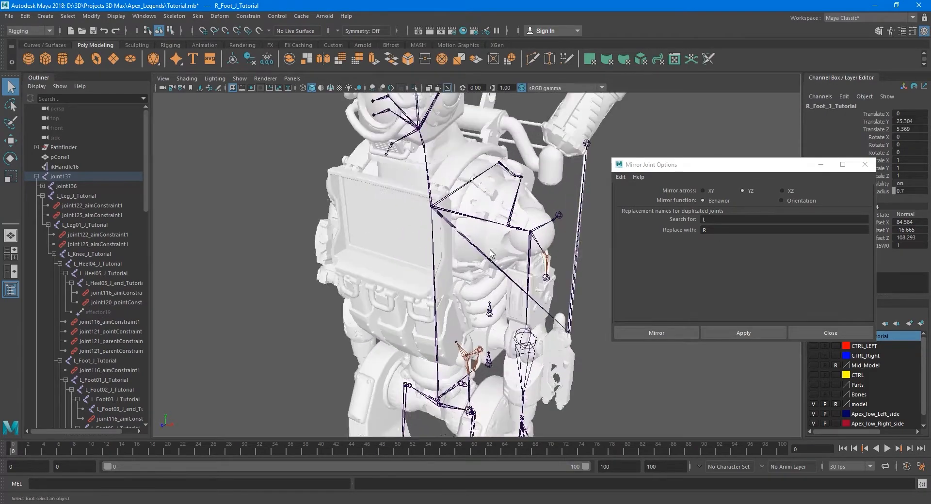
- Compare the left and right leg chains from hips to feet, closing the Mirror Joint options
scroll(475, 133, "down", 8)
middle_click_drag(494, 393, 485, 297, "alt")
scroll(486, 297, "up", 6)
left_click_drag(485, 298, 507, 281, "alt")
scroll(517, 293, "up", 2)
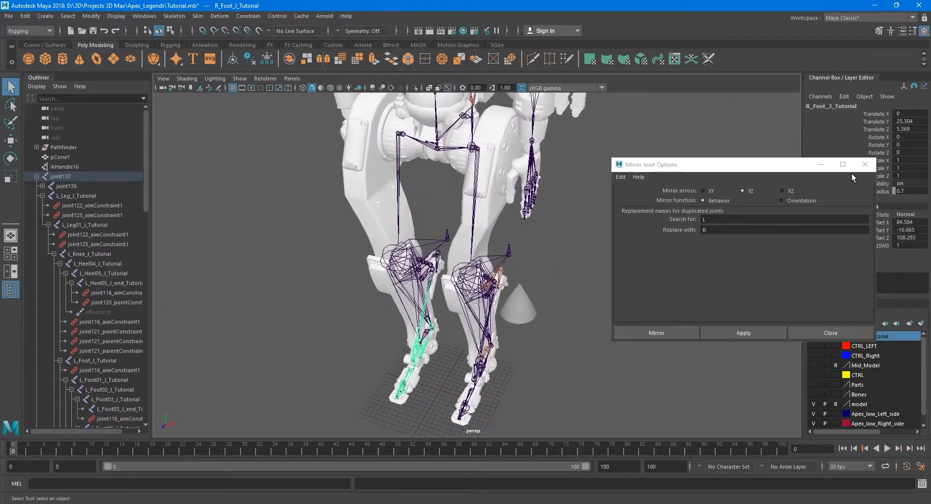
left_click(864, 164)
left_click_drag(597, 269, 567, 265, "alt")
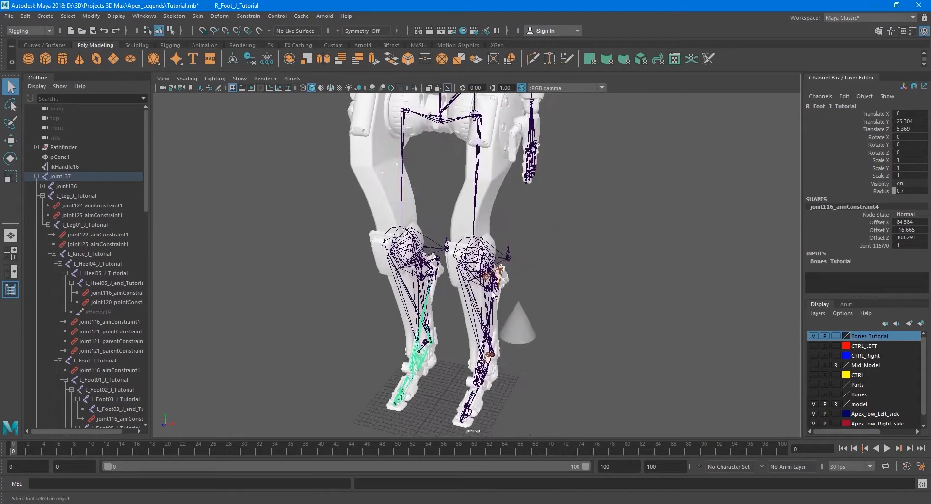
scroll(493, 294, "down", 5)
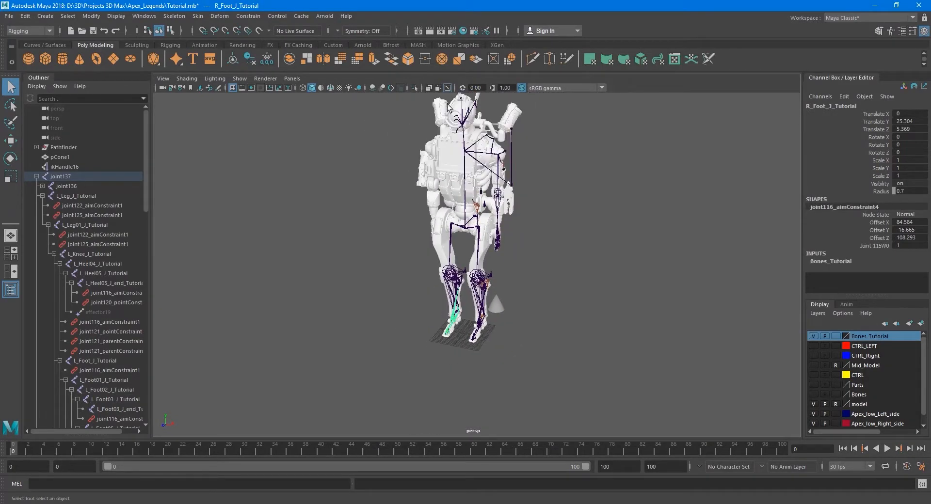
scroll(492, 282, "up", 5)
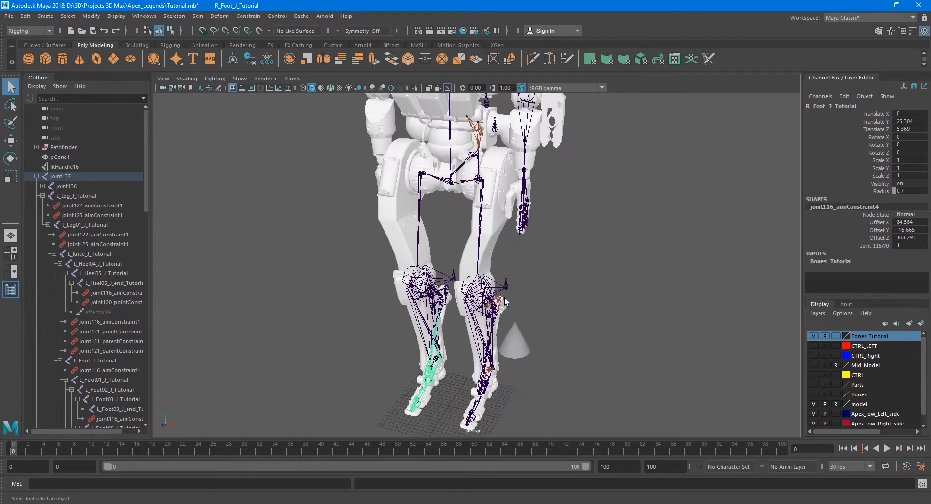
middle_click_drag(493, 214, 505, 248, "alt")
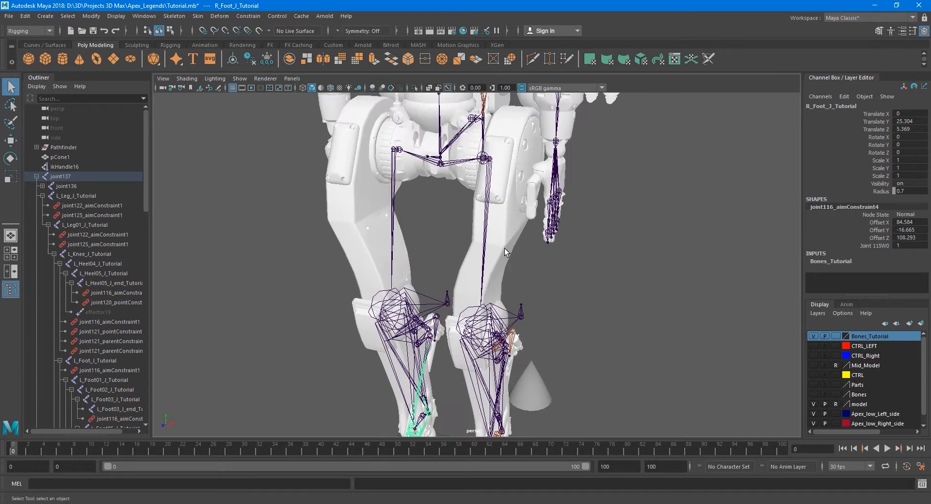
left_click_drag(505, 213, 538, 231, "alt")
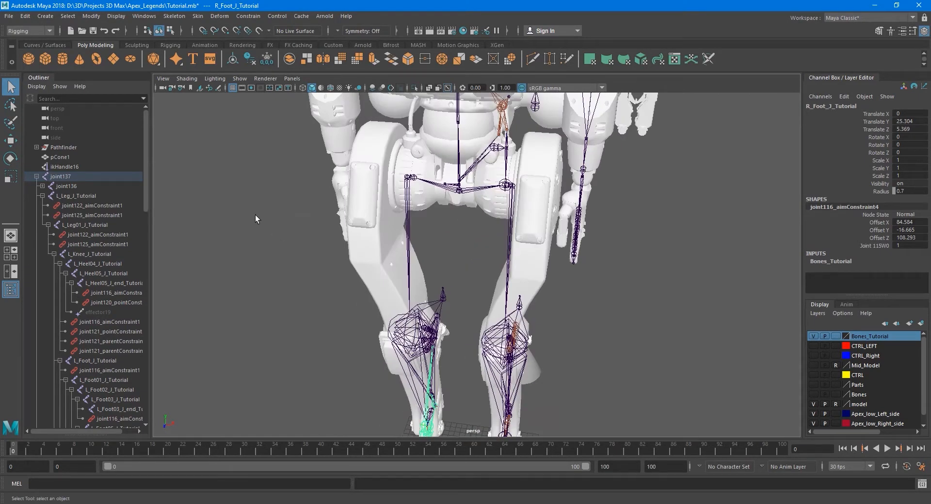
- Collapse the joint137 hierarchy, select L_Leg_J_Tutorial at the robot's left hip, and expand the hierarchy again
left_click(37, 177)
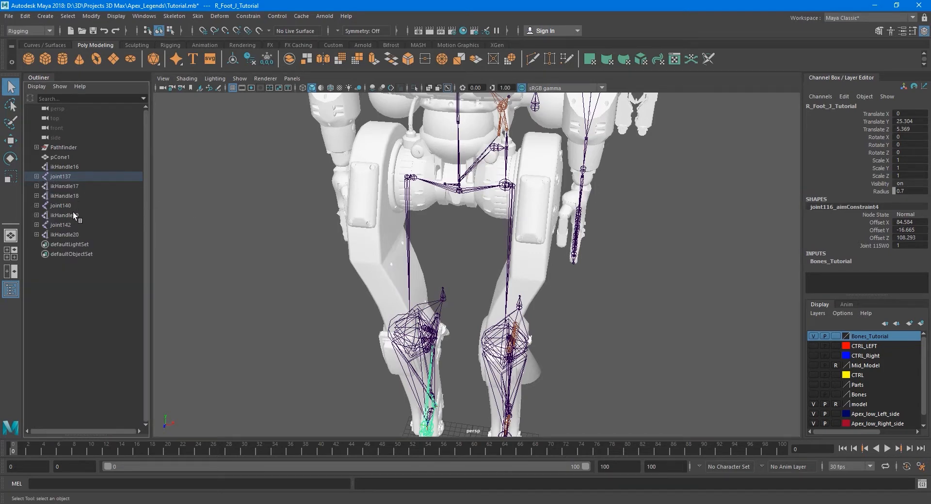
middle_click_drag(504, 177, 502, 248, "alt")
scroll(496, 224, "up", 10)
left_click(478, 148)
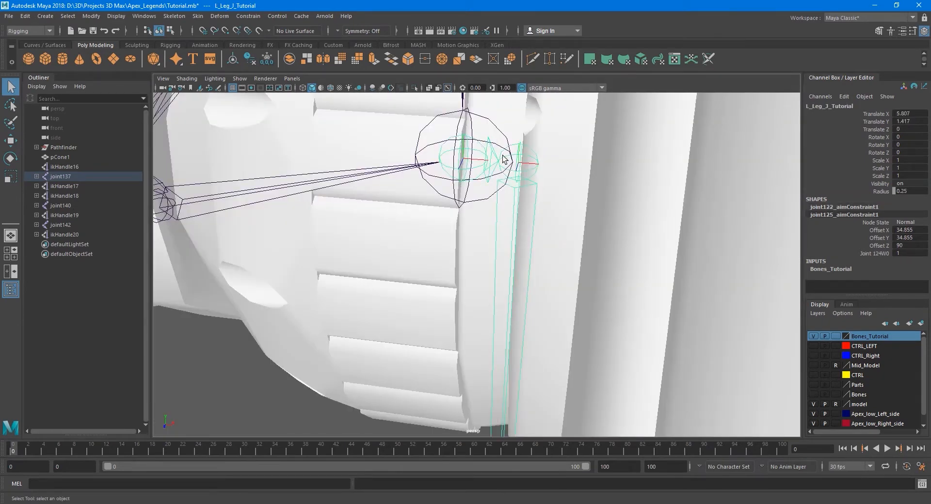
left_click(36, 176)
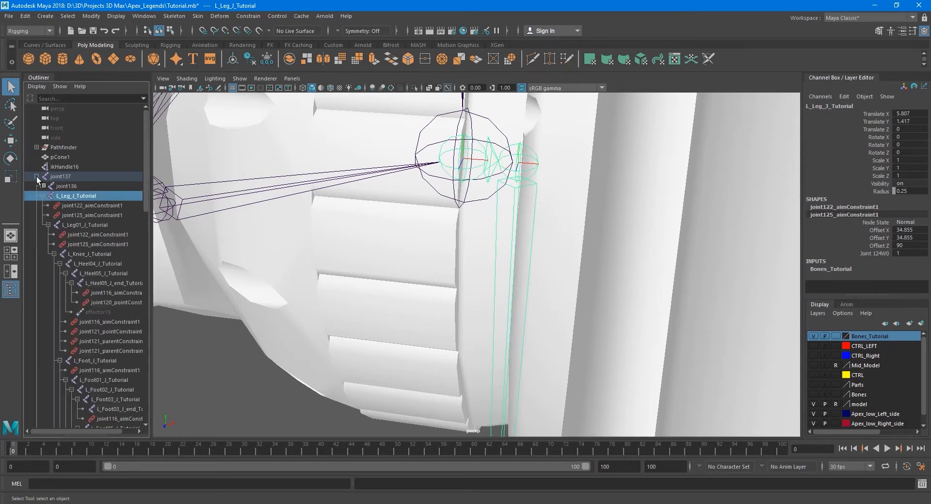
- Select joint136 and examine how its chain meets the two leg chains at the hips
left_click(82, 187)
key("f")
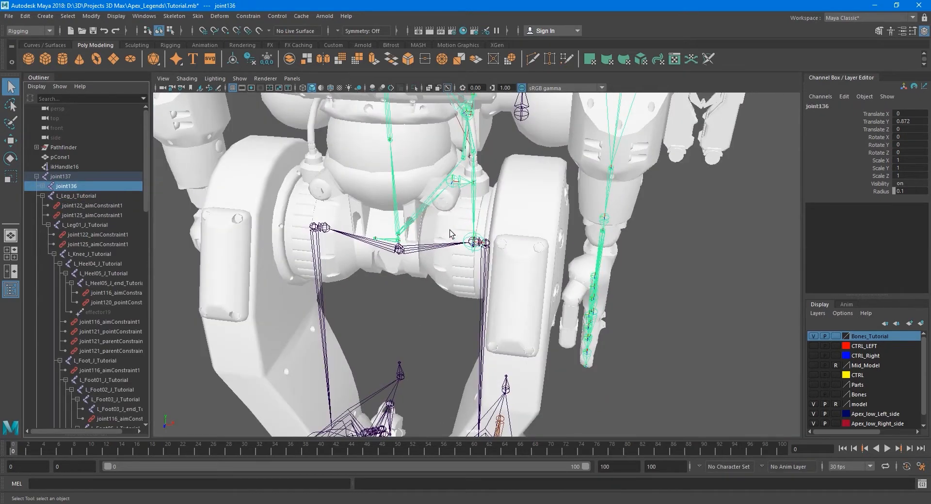
mouse_move(450, 234)
left_mouse_down("alt")
mouse_move(465, 233)
mouse_move(437, 237)
mouse_move(461, 235)
mouse_move(453, 232)
left_mouse_up("alt")
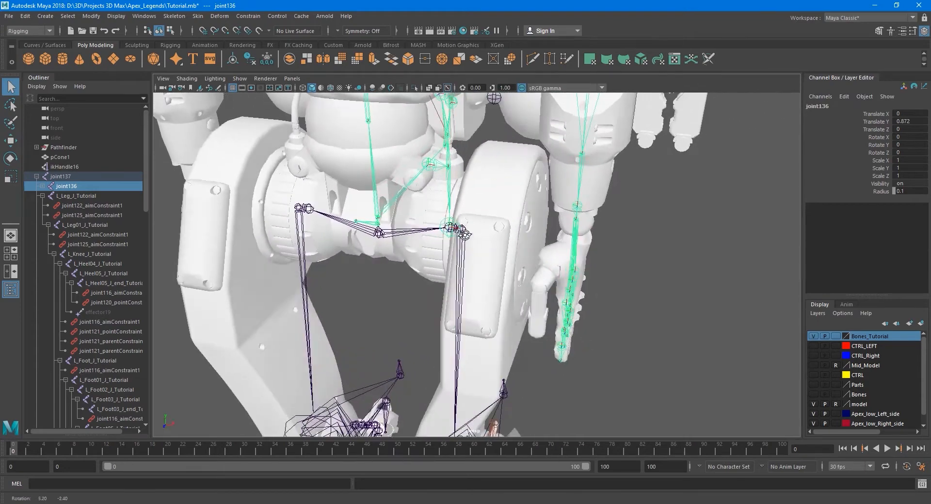
scroll(374, 223, "up", 5)
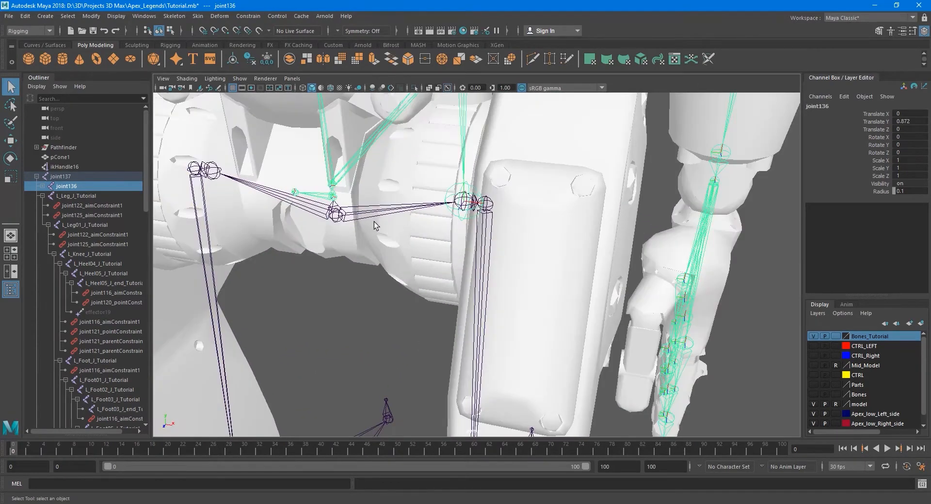
- Select the left leg hierarchy from L_Leg_J_Tutorial through the end joint of L_PipeLegDirection01 and frame it in the view
left_click(89, 195)
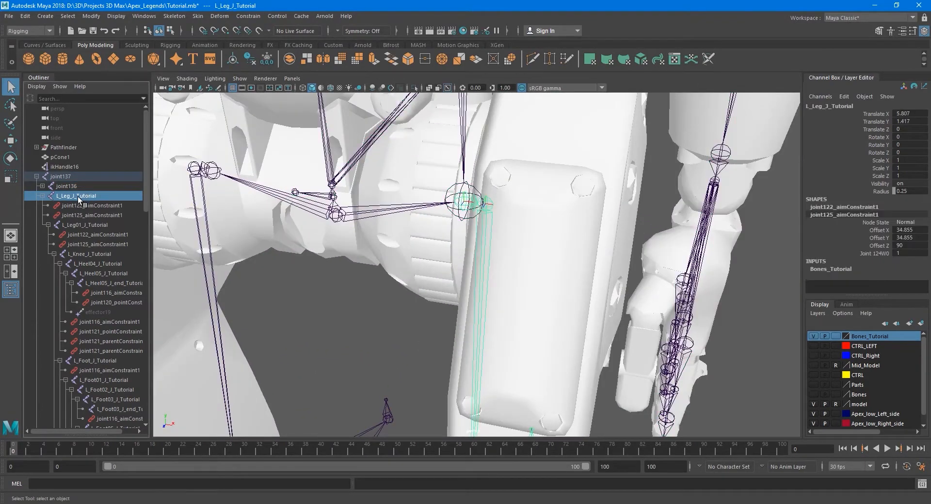
left_click_drag(147, 194, 152, 383)
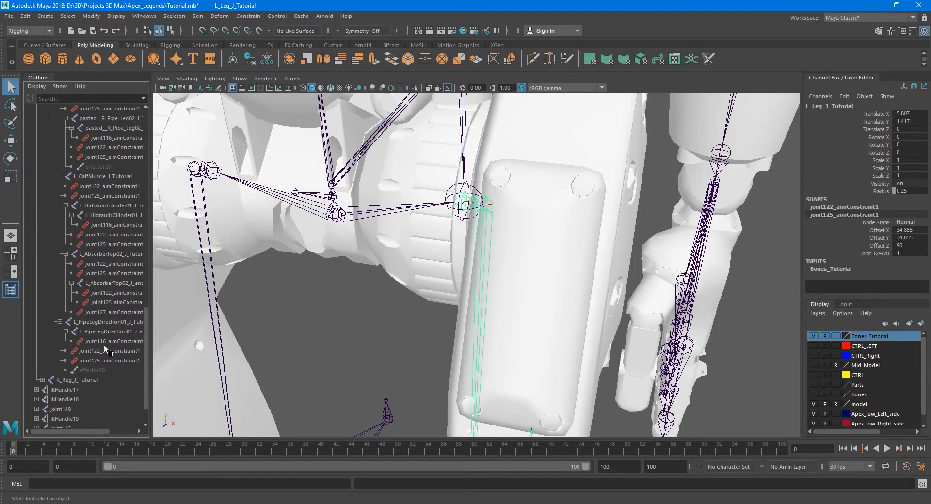
left_click(100, 332, "shift")
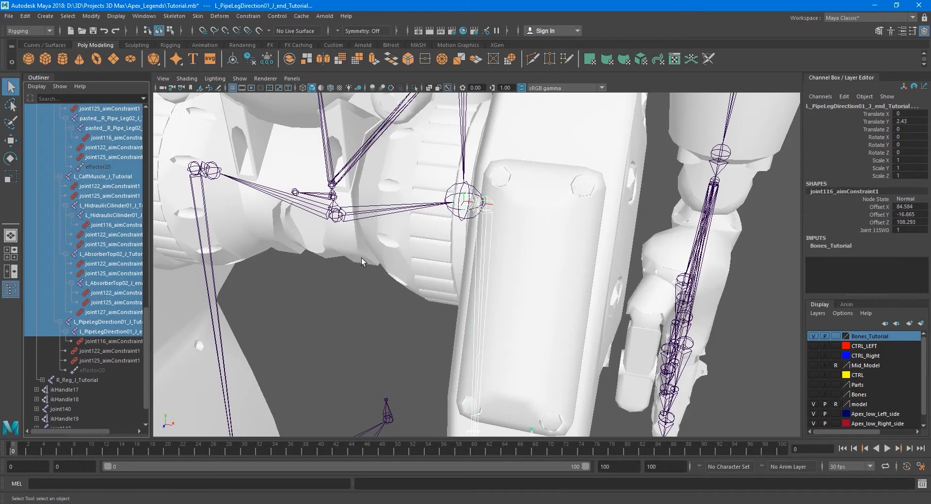
key("f")
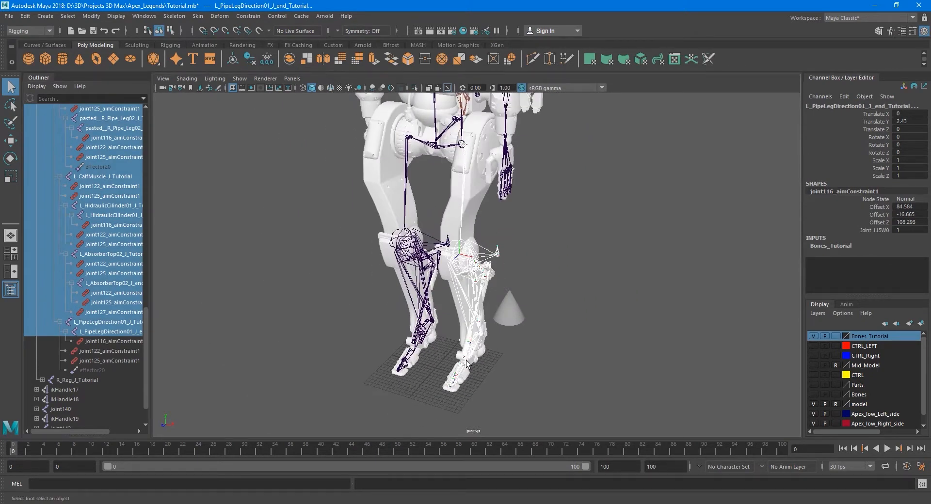
scroll(89, 313, "up", 15)
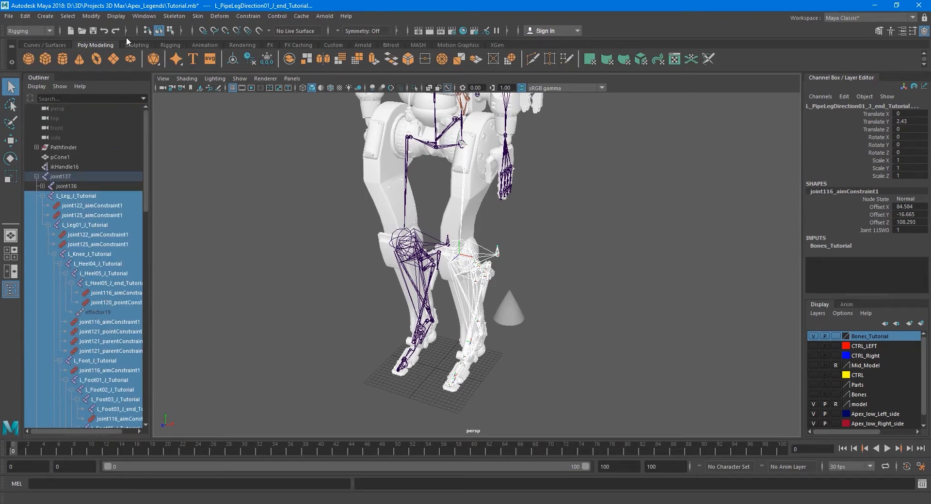
- Display the local rotation axes of all selected left leg joints
left_click(117, 16)
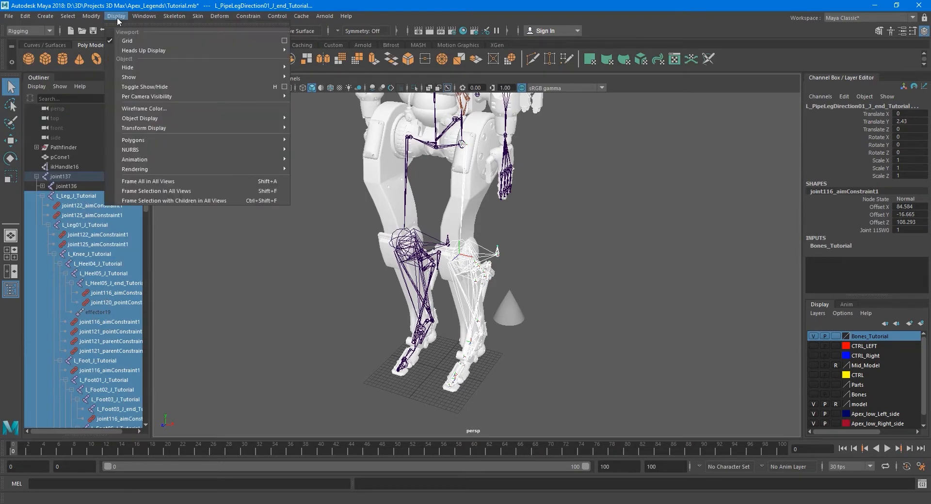
mouse_move(168, 126)
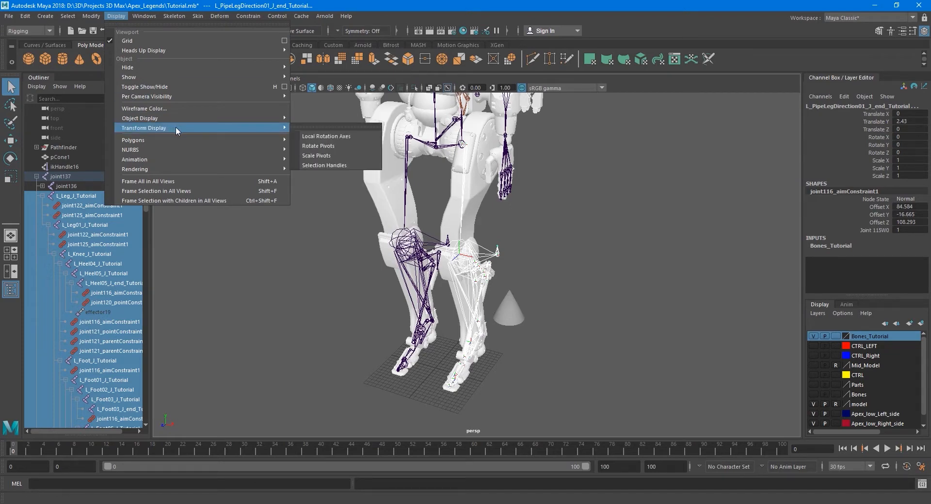
left_click(311, 137)
- Test-rotate L_Foot05_J_Tutorial at the left toe about its Y axis and undo the rotation
left_click_drag(448, 218, 516, 266, "alt")
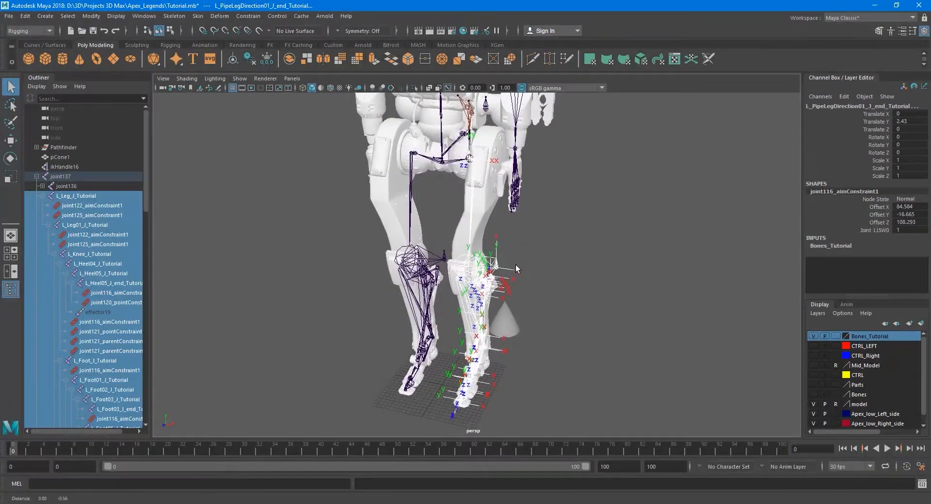
middle_click_drag(519, 347, 513, 272, "alt")
left_click_drag(513, 271, 433, 283, "alt")
scroll(434, 282, "up", 5)
right_click_drag(433, 281, 507, 291, "alt")
middle_click_drag(507, 291, 484, 255, "alt")
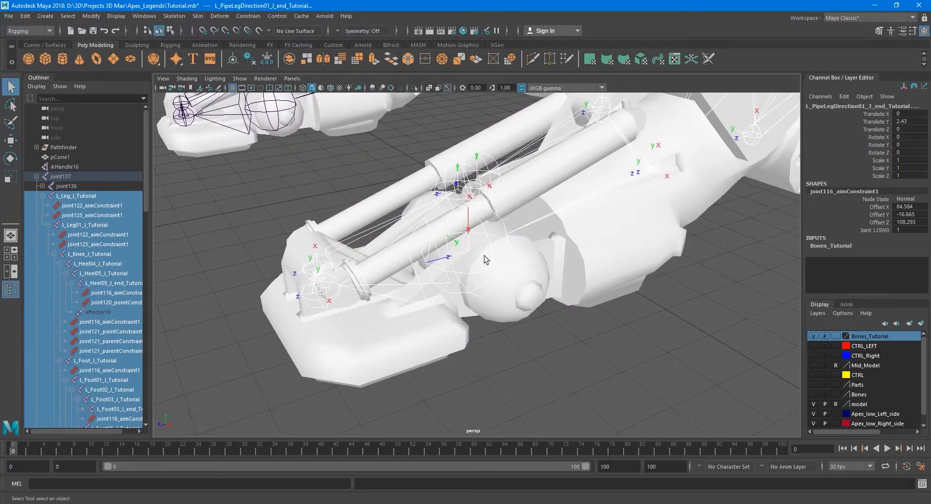
left_click(501, 258)
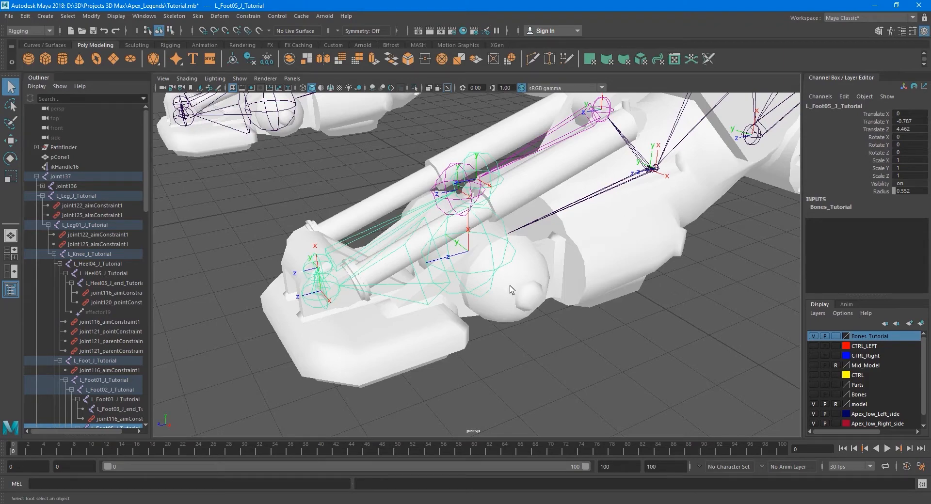
mouse_move(497, 302)
left_mouse_down("alt")
mouse_move(475, 290)
mouse_move(519, 299)
mouse_move(493, 307)
mouse_move(478, 287)
mouse_move(499, 305)
mouse_move(483, 304)
left_mouse_up("alt")
key("e")
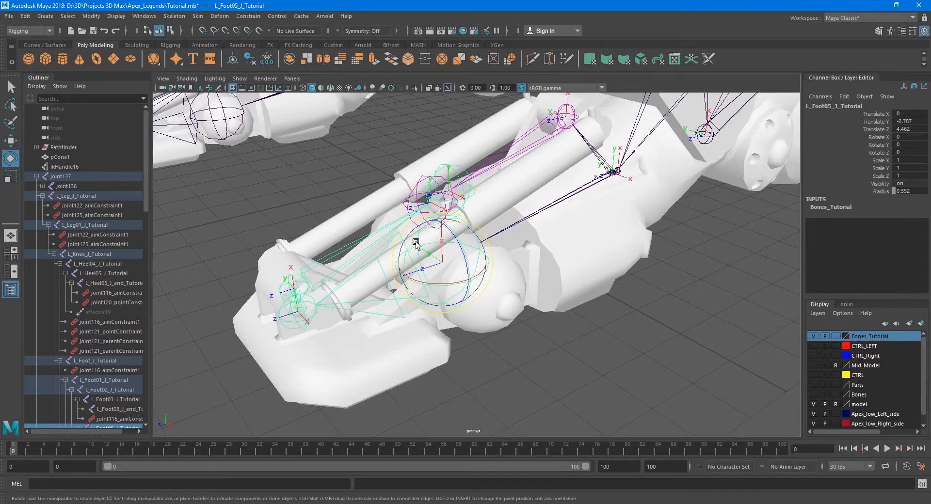
left_click_drag(416, 245, 420, 208)
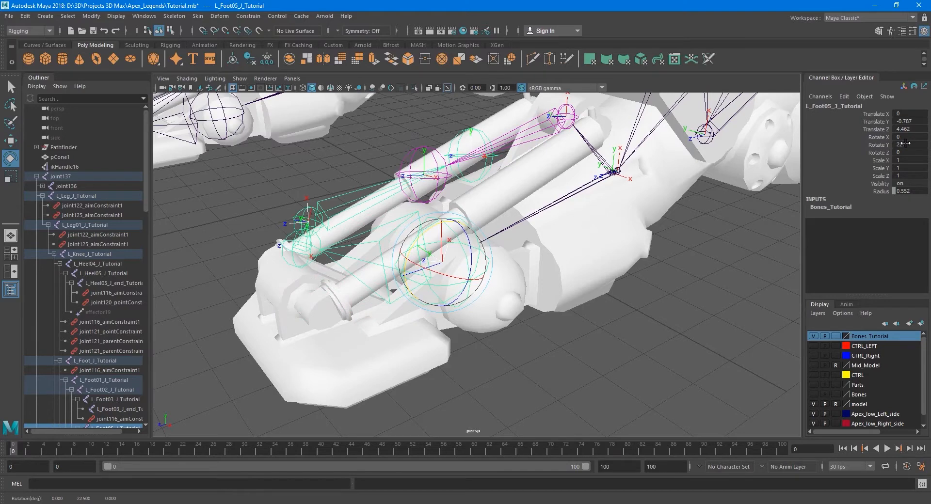
left_click_drag(414, 245, 420, 220)
key("ctrl+z")
key("q")
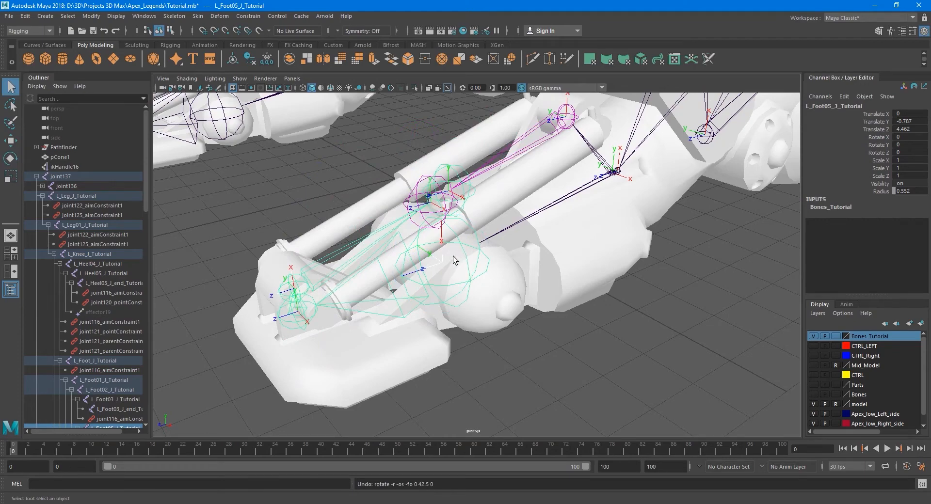
- Select L_Foot01_J_Tutorial in the left foot and examine its local rotation axes
scroll(444, 272, "down", 5)
middle_click_drag(521, 228, 459, 309, "alt")
left_click_drag(459, 309, 453, 313, "alt")
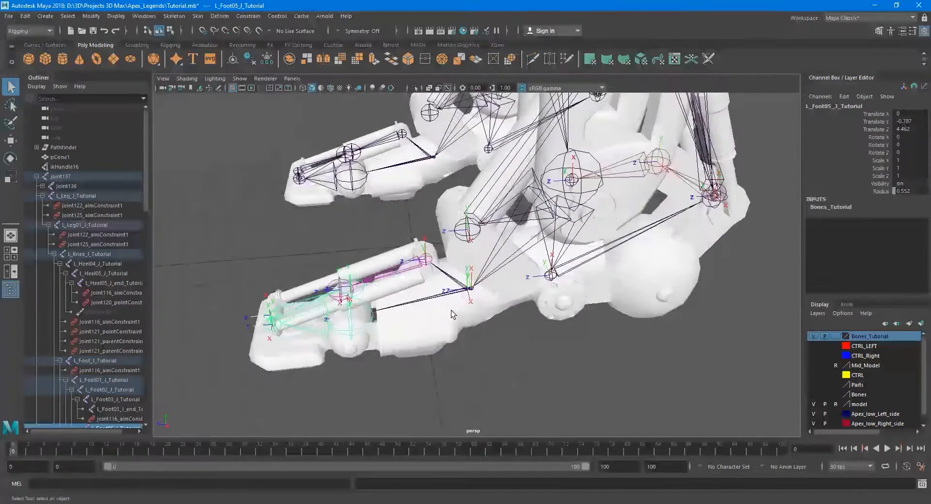
scroll(471, 309, "up", 5)
key("alt")
middle_click_drag(473, 335, 505, 287, "alt")
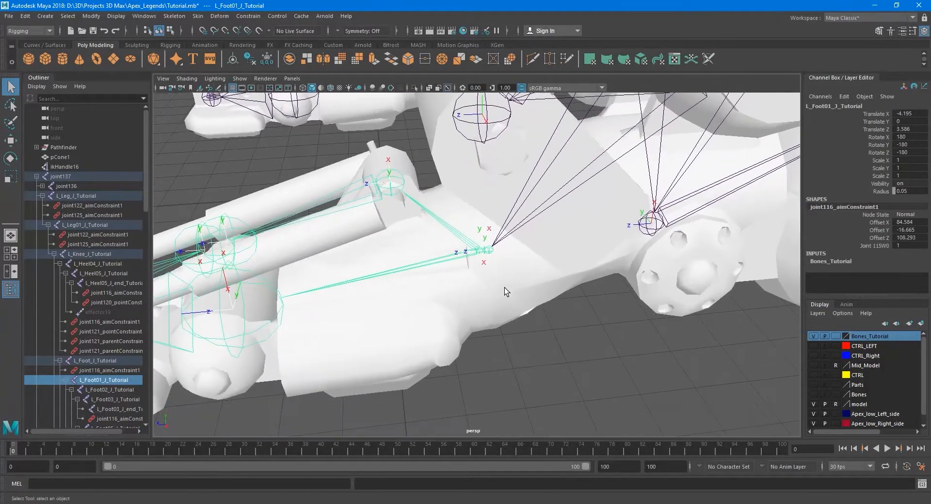
left_click_drag(492, 269, 462, 266, "alt")
scroll(510, 261, "down", 9)
scroll(473, 267, "up", 6)
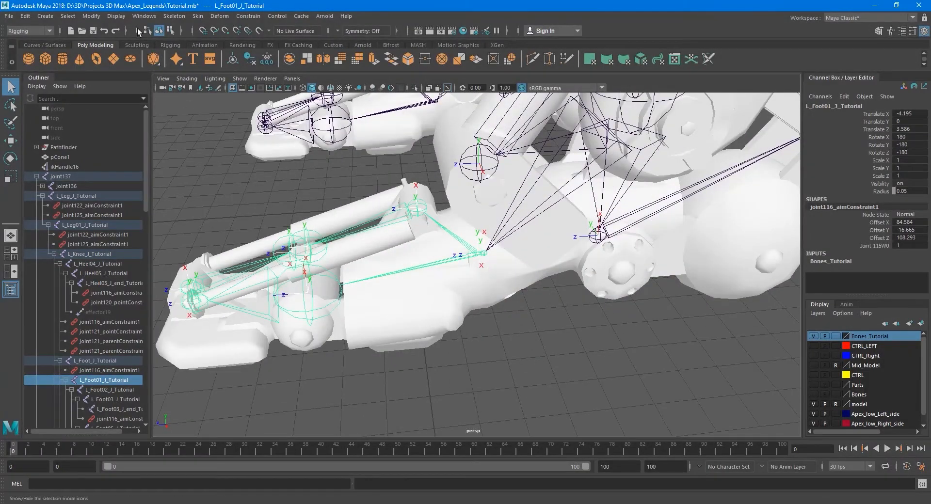
- Apply Orient Joint to L_Foot01_J_Tutorial and its children with primary axis X, secondary axis Y and secondary world orientation Z
left_click(116, 17)
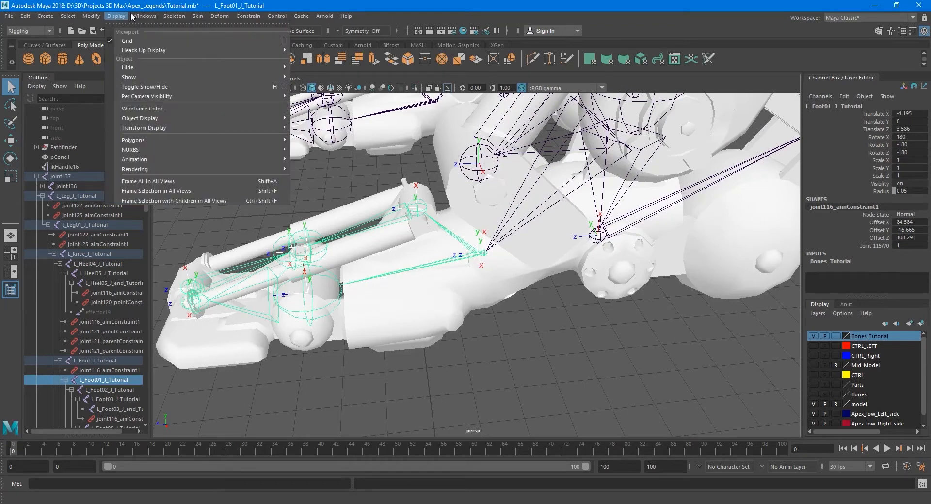
mouse_move(175, 17)
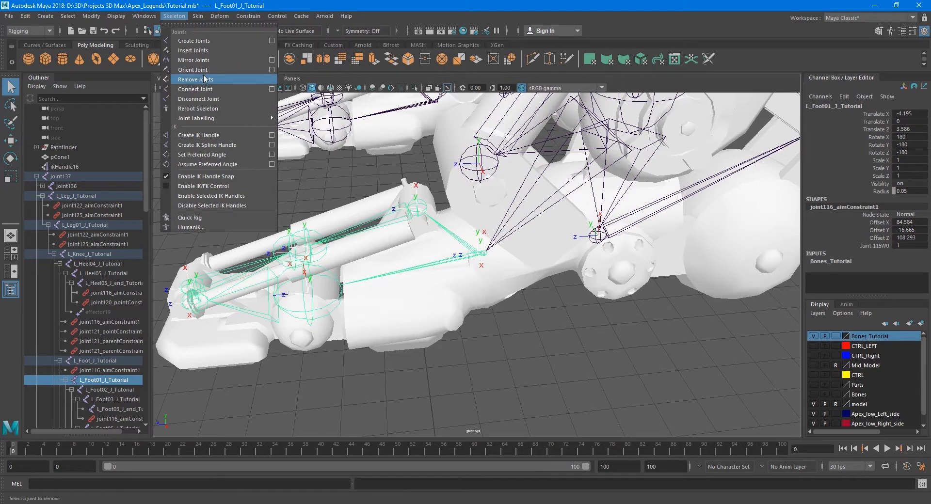
left_click(272, 69)
left_click_drag(456, 283, 479, 284, "alt")
scroll(473, 278, "up", 5)
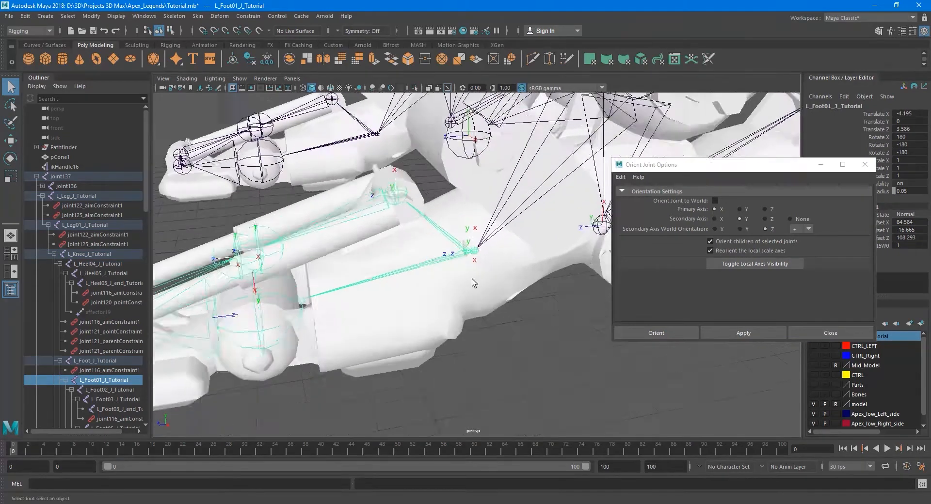
left_click(729, 332)
- Select L_Foot02_J_Tutorial and apply the same Orient Joint settings to it and its children
right_click_drag(483, 316, 542, 281, "alt")
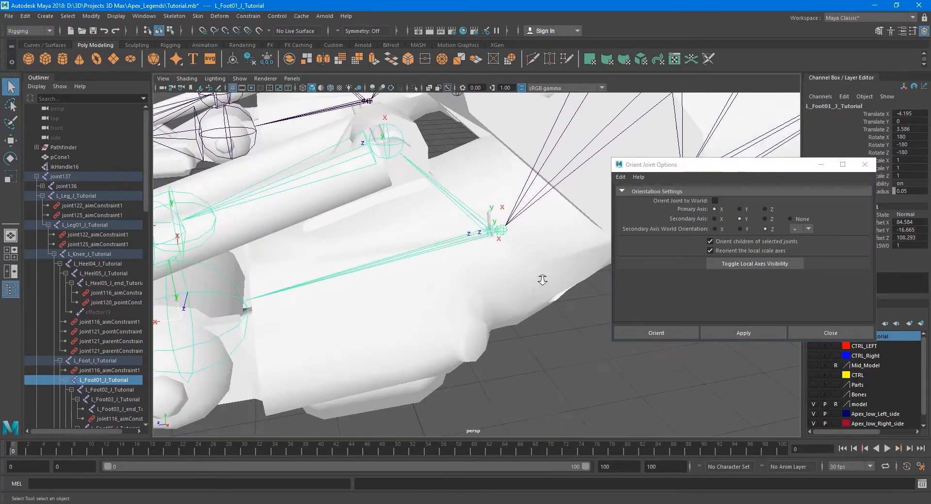
left_click(490, 230)
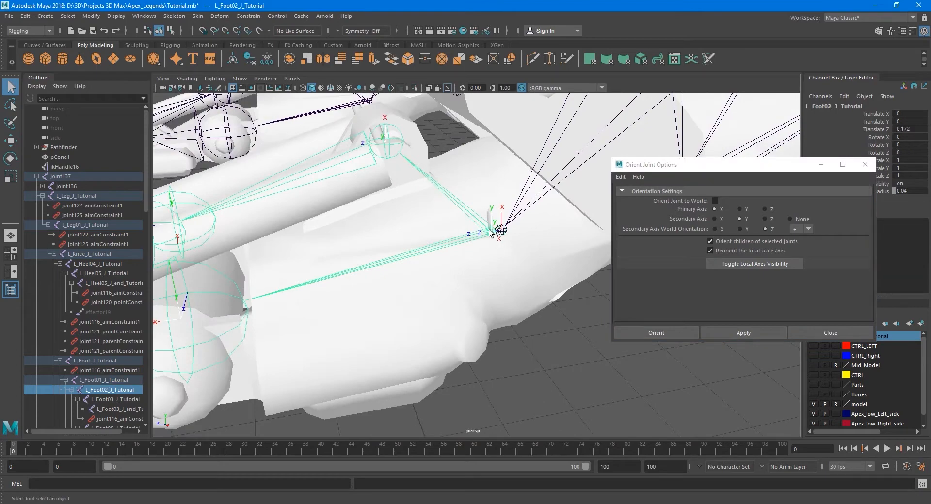
left_click(728, 329)
- Apply the same joint orientation to L_Foot_J_Tutorial at the left ankle, including its child joints
middle_click_drag(442, 314, 475, 290, "alt")
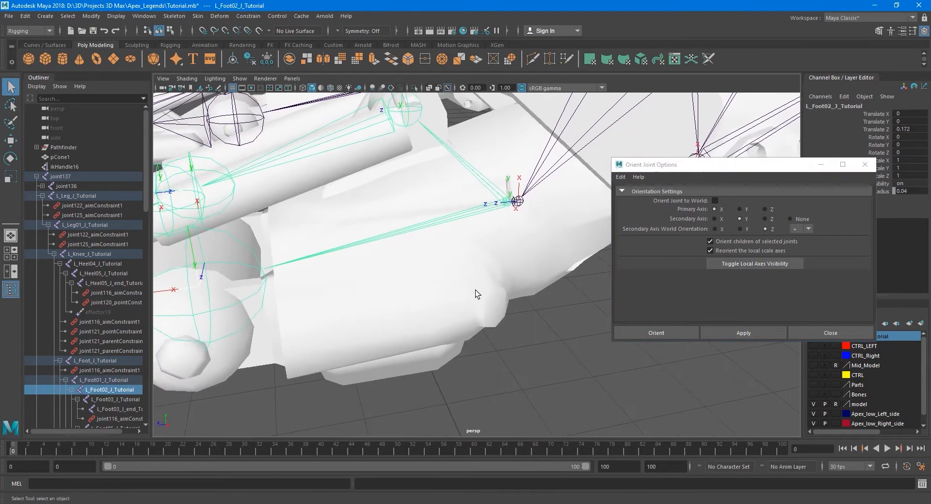
right_click_drag(481, 281, 437, 296, "alt")
middle_click_drag(501, 277, 427, 327, "alt")
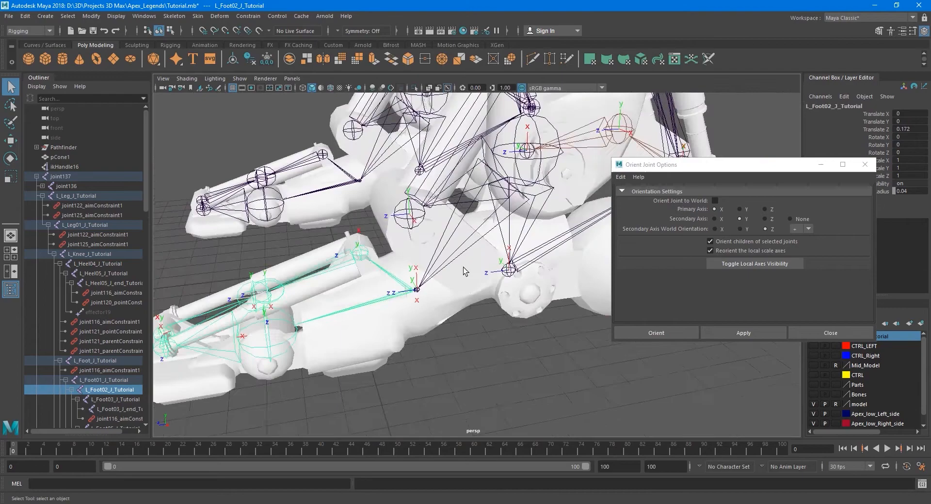
left_click(543, 165)
left_click(743, 332)
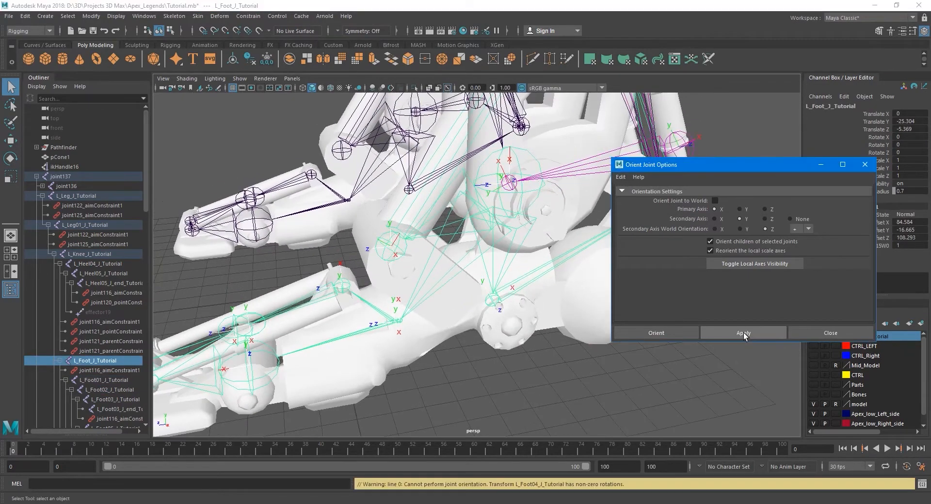
- Select L_Leg_J_Tutorial at the left hip and apply the joint orientation to its whole chain
left_click_drag(557, 339, 538, 296, "alt")
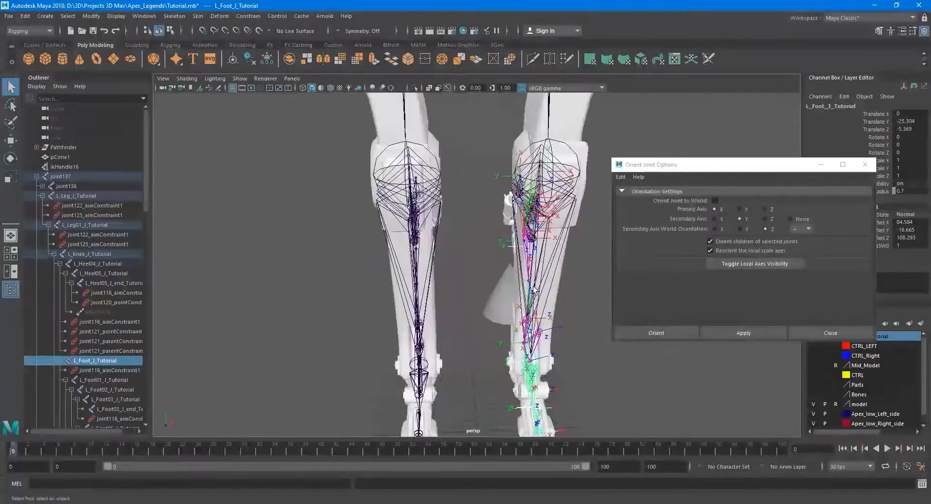
middle_click_drag(509, 111, 468, 339, "alt")
scroll(494, 225, "up", 3)
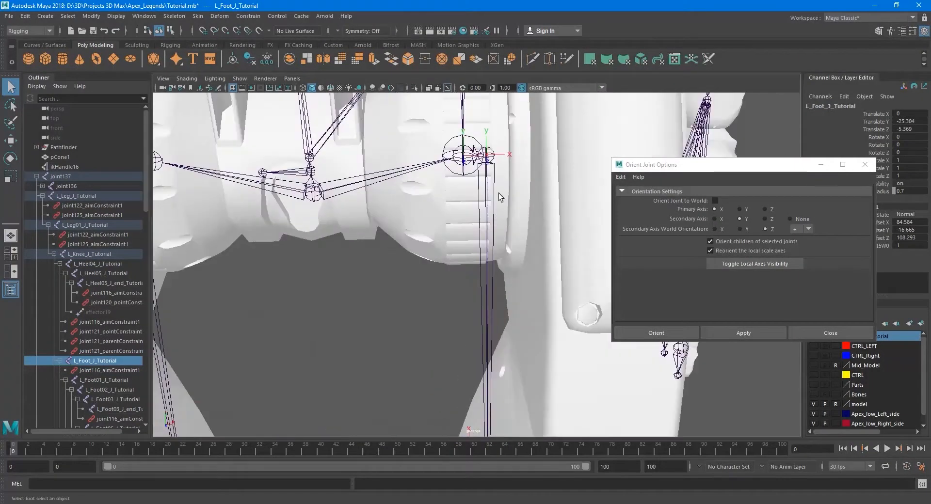
left_click(489, 156)
left_click(469, 151)
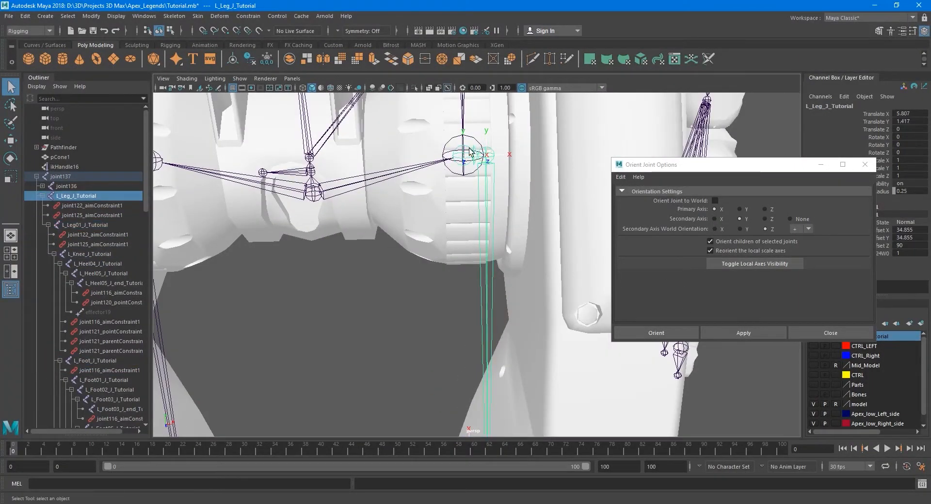
left_click(750, 333)
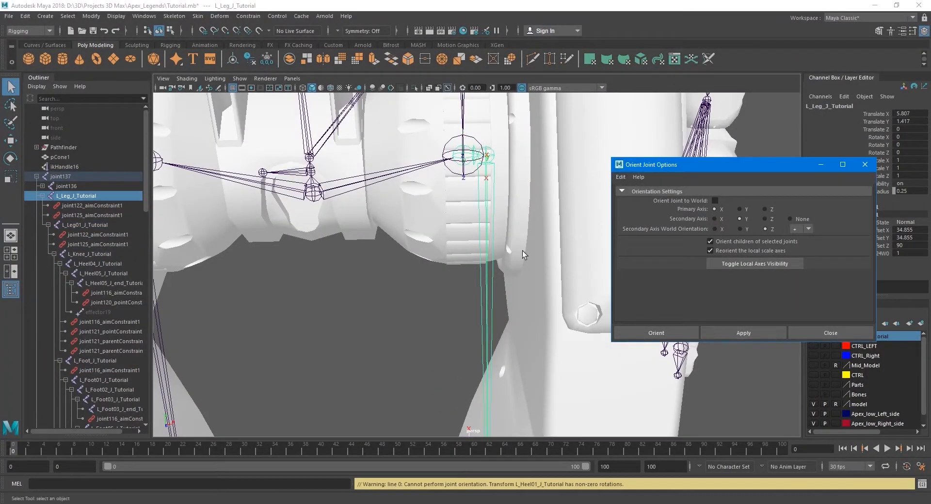
- Examine the local rotation axes along the left leg from the hip joint down to the toes
left_click_drag(522, 251, 459, 194, "alt")
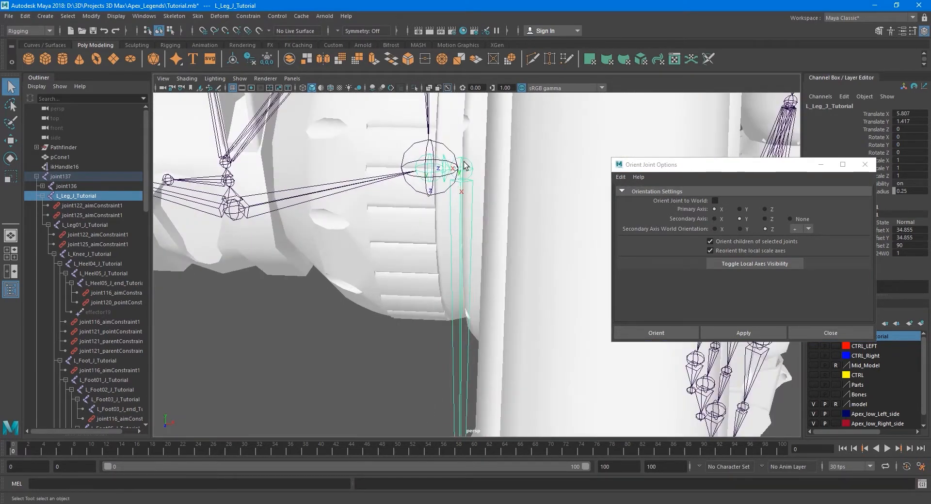
scroll(470, 152, "down", 3)
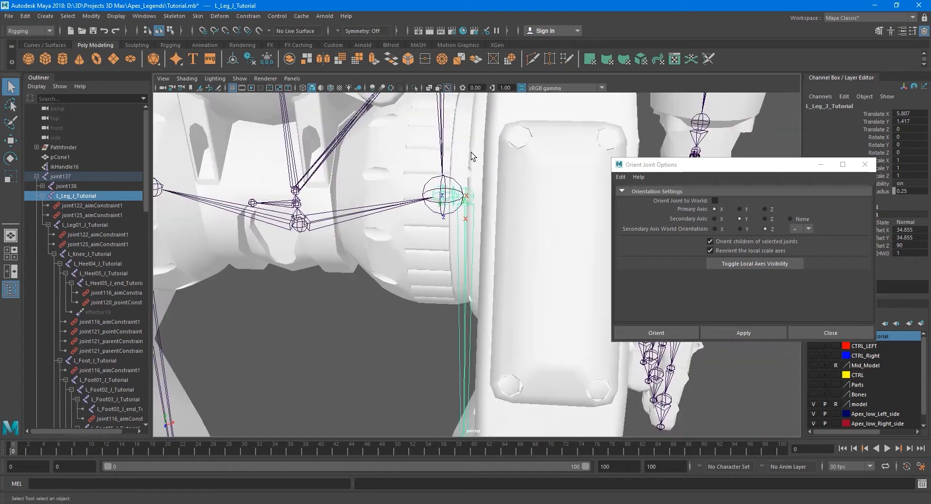
left_click_drag(494, 207, 490, 211, "alt")
scroll(453, 180, "down", 3)
scroll(455, 188, "down", 6)
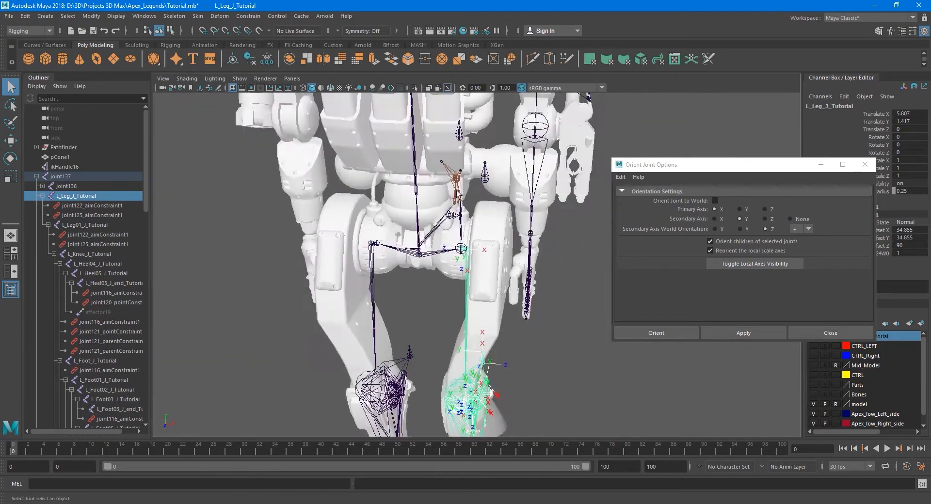
middle_click_drag(491, 292, 488, 243, "alt")
left_click_drag(489, 244, 495, 292, "alt")
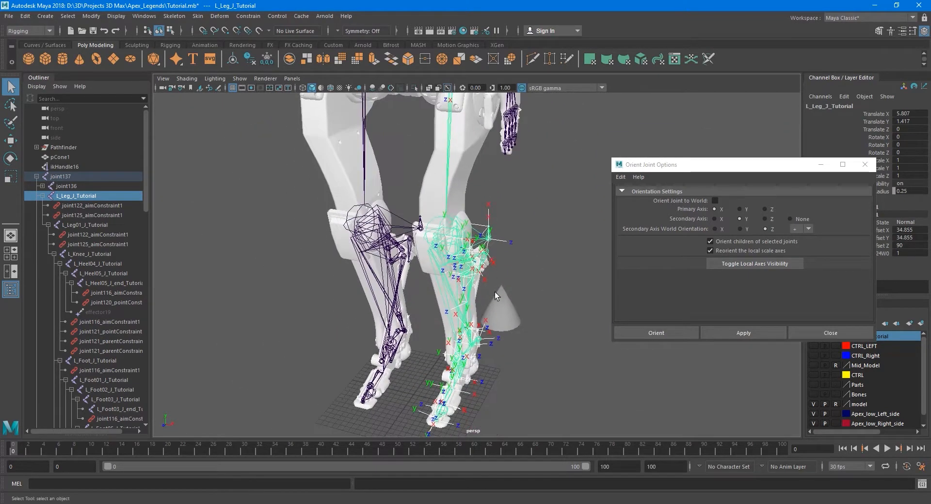
middle_click_drag(495, 292, 488, 249, "alt")
mouse_move(488, 250)
left_mouse_down("alt")
mouse_move(481, 277)
mouse_move(475, 257)
left_mouse_up("alt")
scroll(480, 277, "up", 3)
scroll(479, 274, "up", 8)
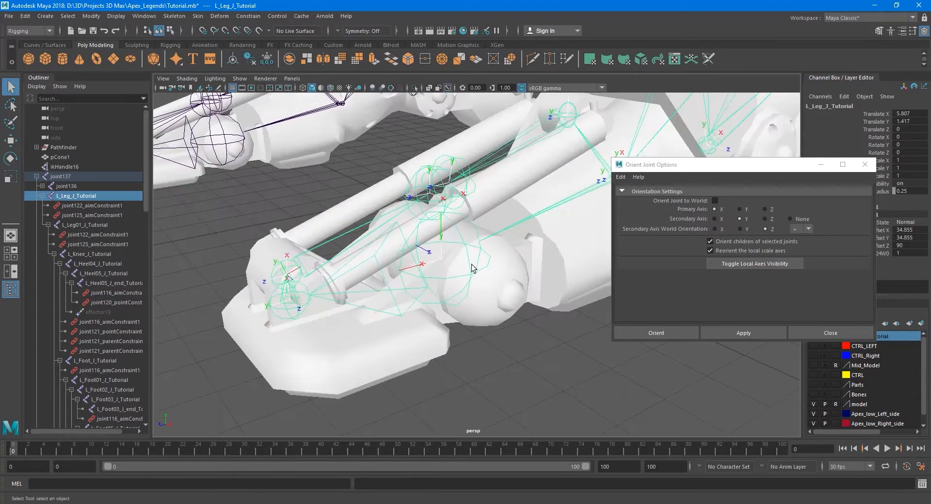
- Test-rotate the reoriented L_Foot05_J_Tutorial by 2.5 degrees about its Z axis and undo the rotation
left_click(472, 265)
left_click(471, 243)
middle_click_drag(474, 253, 475, 263, "alt")
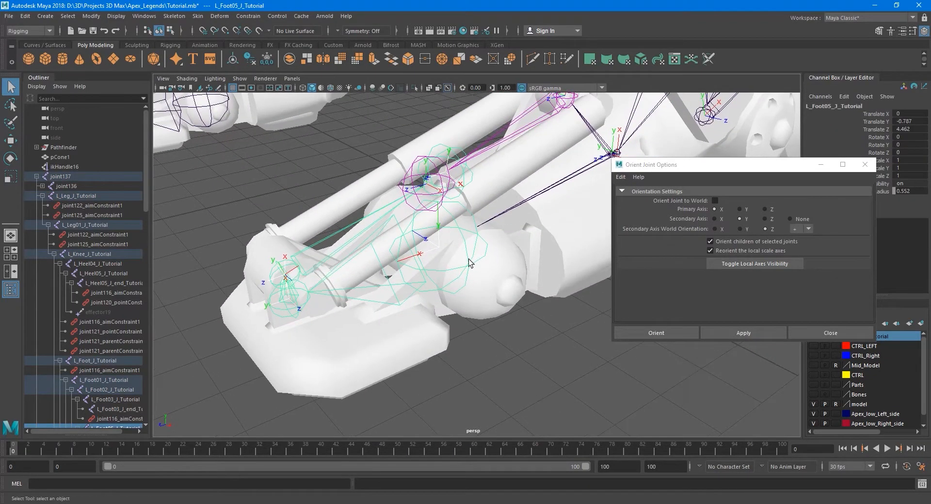
key("e")
left_click_drag(411, 226, 414, 225)
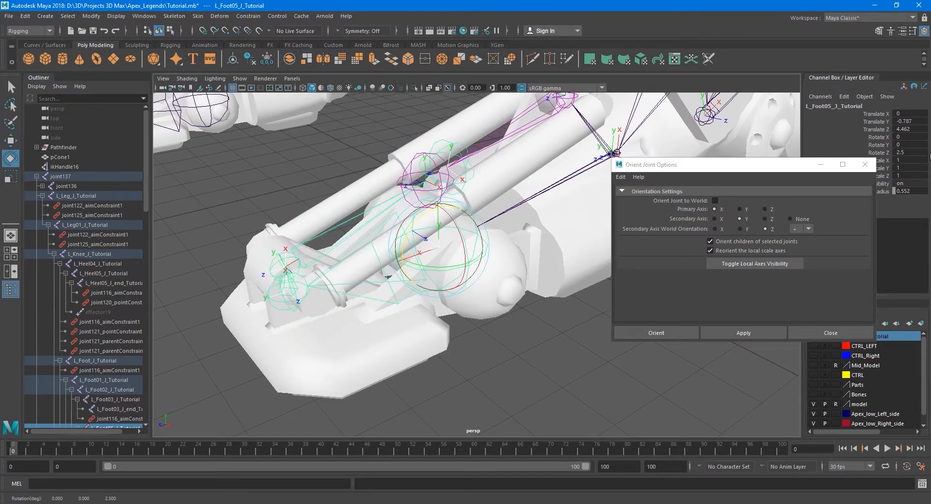
key("ctrl+z")
key("q")
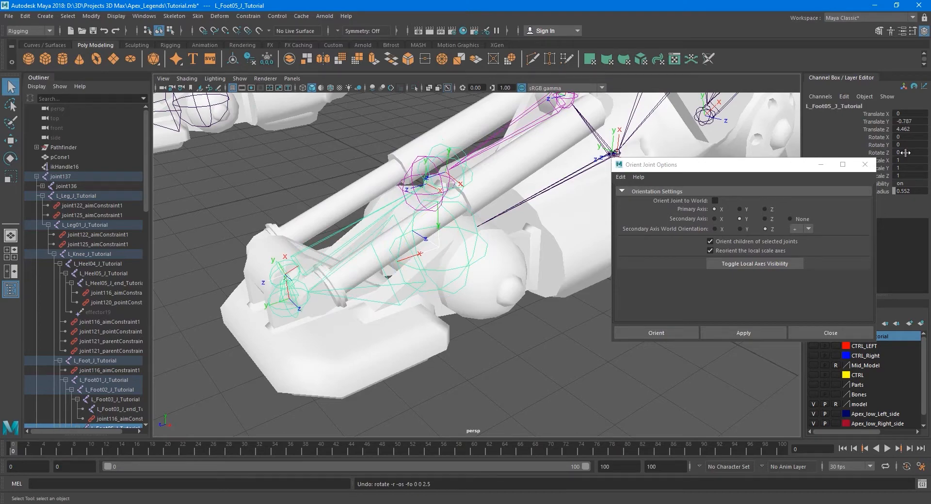
- Test-rotate L_Foot01_J_Tutorial about its Z axis, including to -135 degrees, and undo the rotations
left_click_drag(550, 234, 535, 258, "alt")
scroll(535, 258, "up", 6)
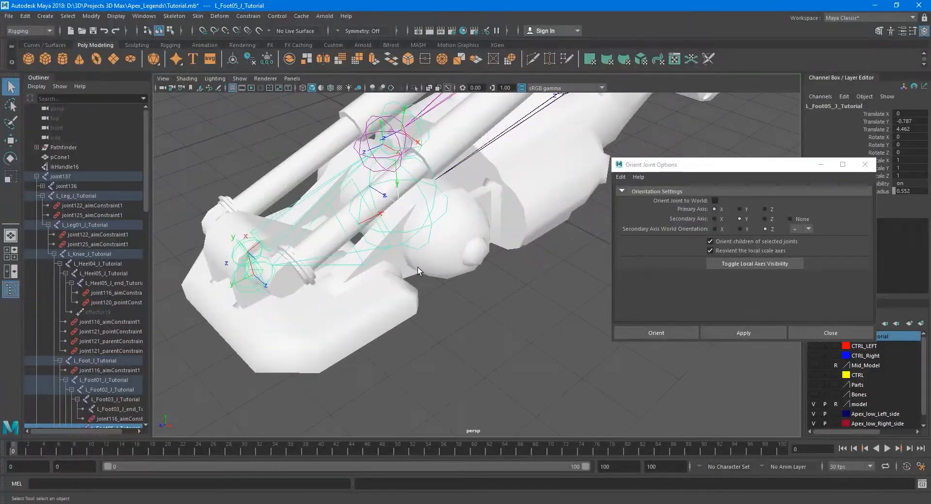
left_click_drag(417, 267, 485, 218, "alt")
scroll(494, 316, "up", 3)
left_click_drag(494, 316, 430, 322, "alt")
middle_click_drag(430, 322, 472, 307, "alt")
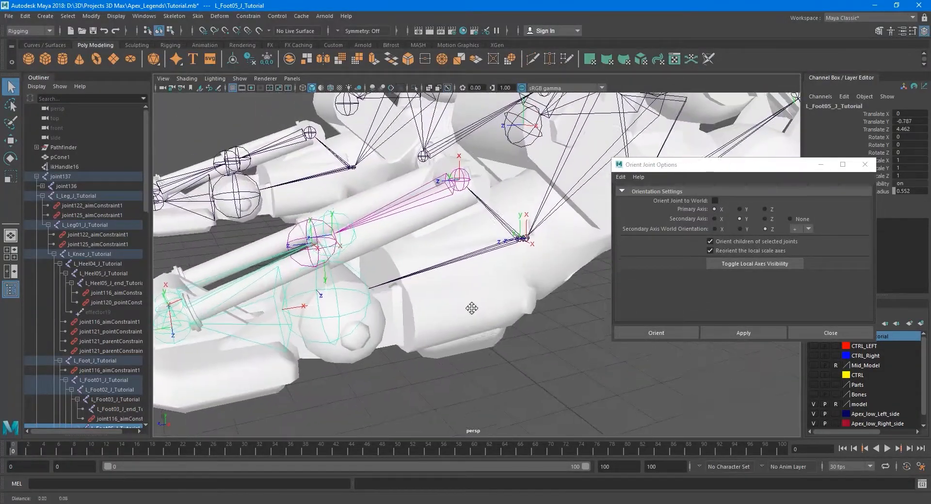
left_click_drag(471, 307, 469, 318, "alt")
left_click(521, 253)
left_click_drag(521, 253, 545, 256, "alt")
key("e")
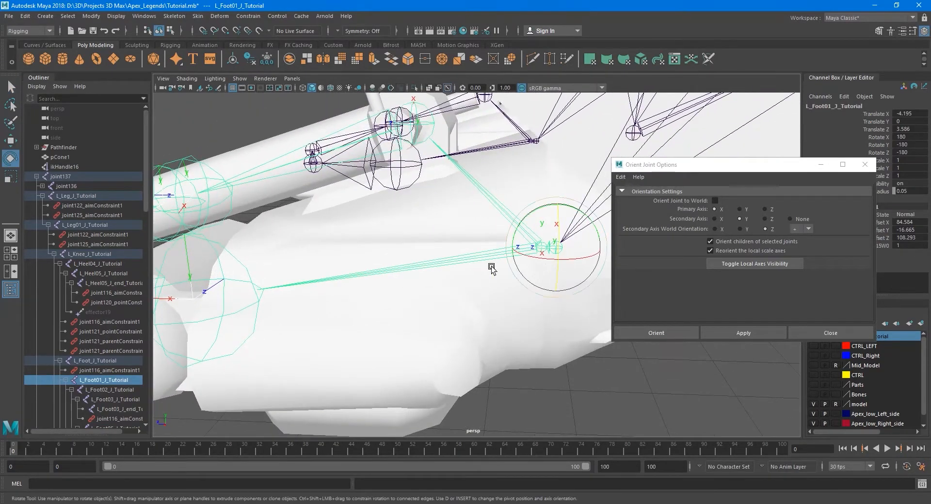
left_click_drag(489, 266, 459, 241, "alt")
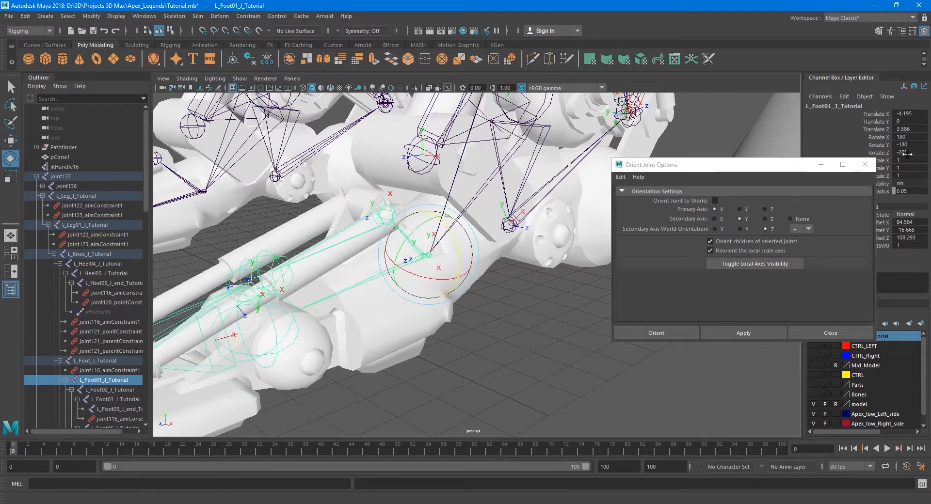
key("ctrl+z")
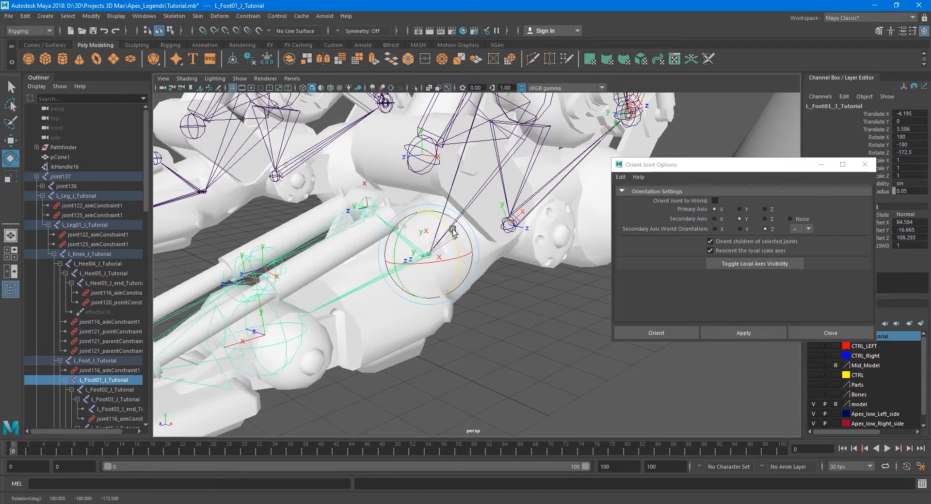
left_click_drag(433, 213, 444, 213)
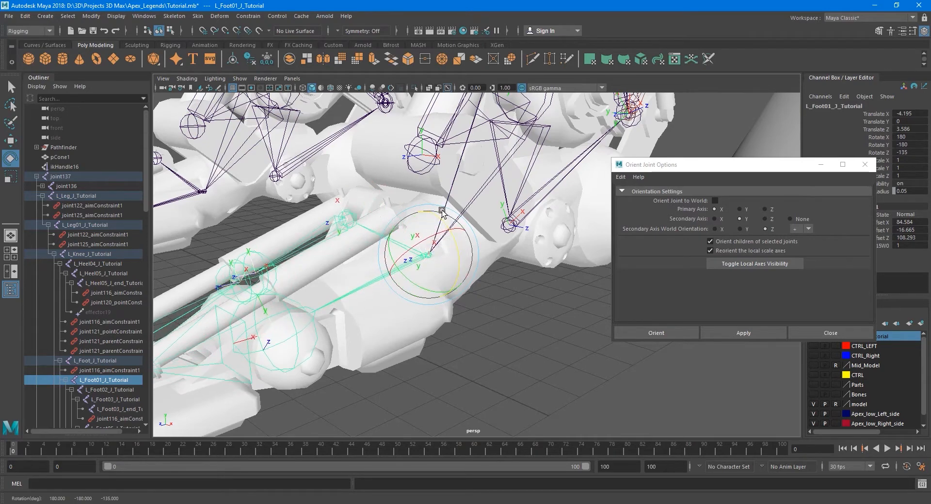
key("ctrl+z")
key("q")
- Test-rotate L_Heel_J_Tutorial by -2.5 degrees about its Z axis and undo the rotation
left_click_drag(526, 213, 370, 270, "alt")
middle_click_drag(513, 305, 412, 284, "alt")
left_click(408, 282)
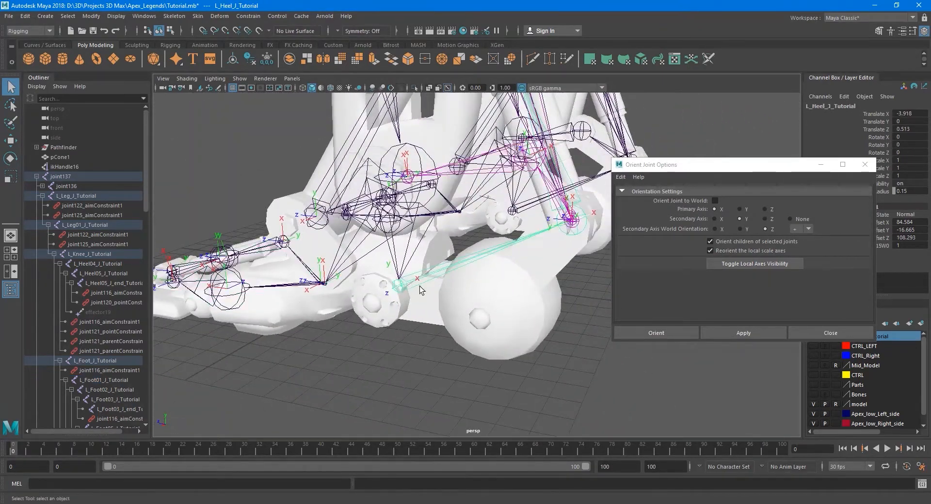
key("e")
left_click_drag(426, 261, 429, 265)
key("ctrl+z")
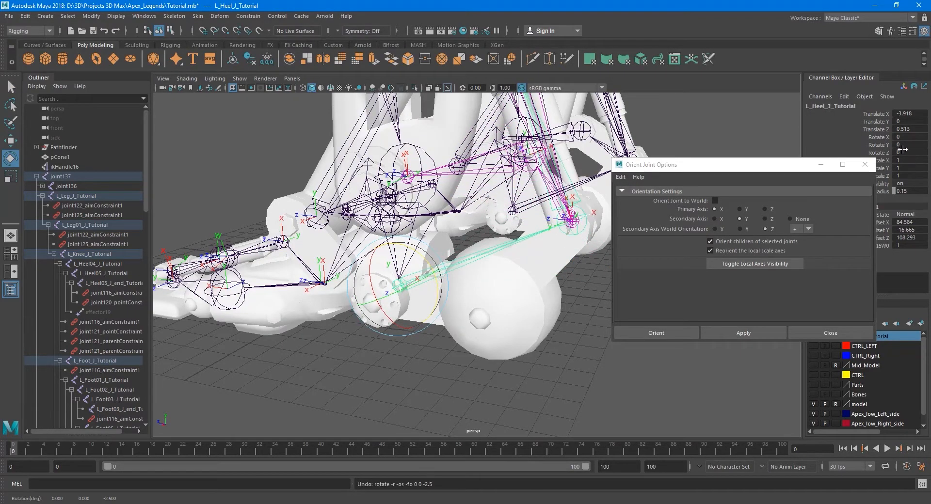
- Test-rotate L_Knee_J_Tutorial by 22.5 and by 10 degrees about its X axis, undoing each rotation
left_click_drag(538, 251, 377, 316, "alt")
middle_click_drag(378, 316, 420, 310, "alt")
left_click_drag(420, 311, 439, 231, "alt")
middle_click_drag(439, 232, 451, 301, "alt")
left_click_drag(451, 301, 461, 228, "alt")
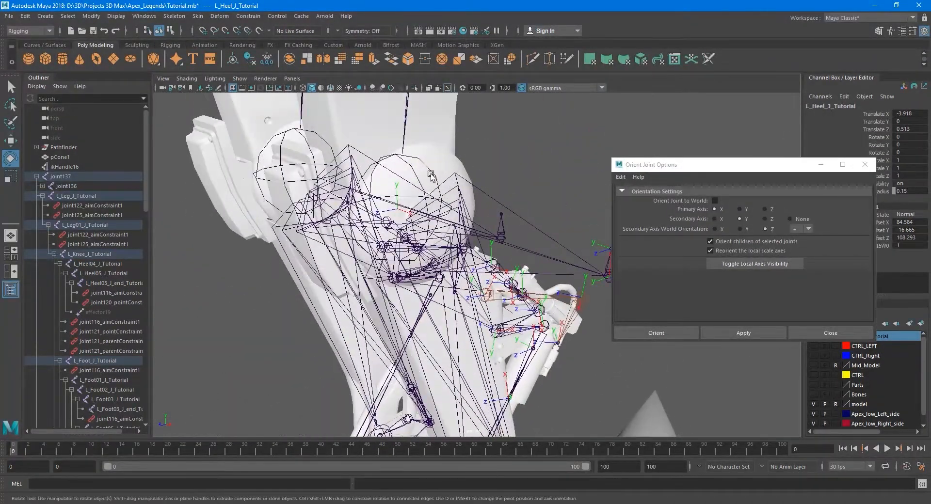
left_click(420, 179)
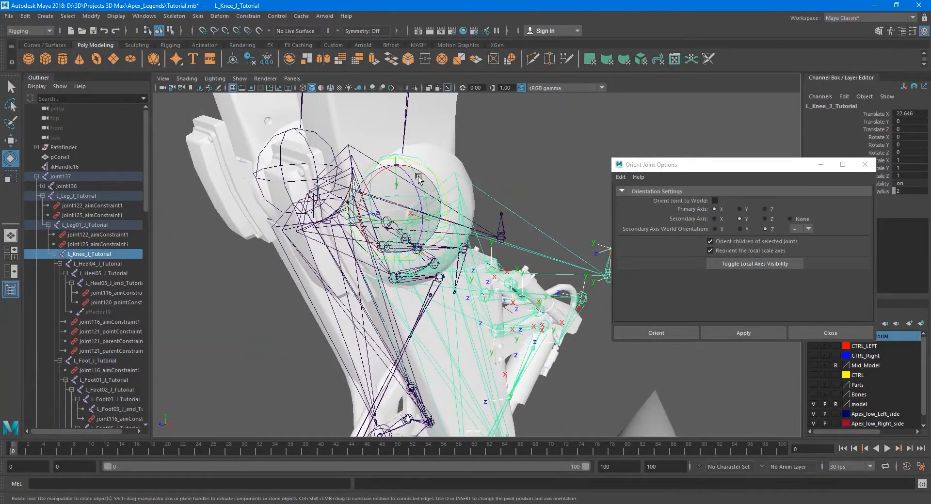
left_click_drag(418, 178, 361, 208)
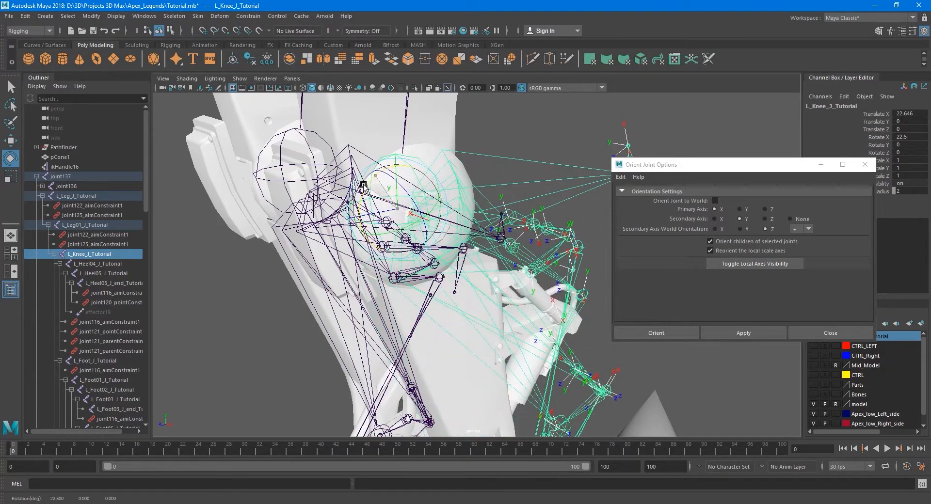
left_click_drag(390, 246, 423, 257, "alt")
key("ctrl+z")
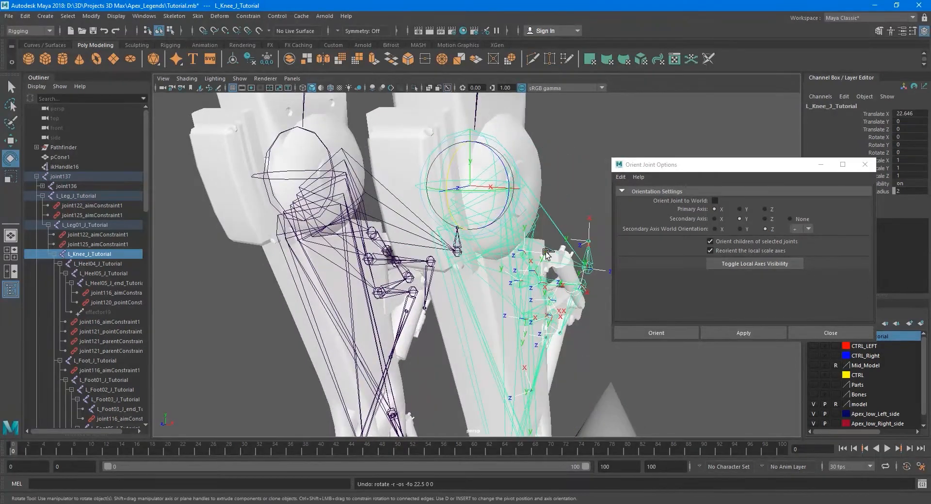
mouse_move(446, 166)
left_mouse_down()
mouse_move(446, 178)
mouse_move(448, 166)
left_mouse_up()
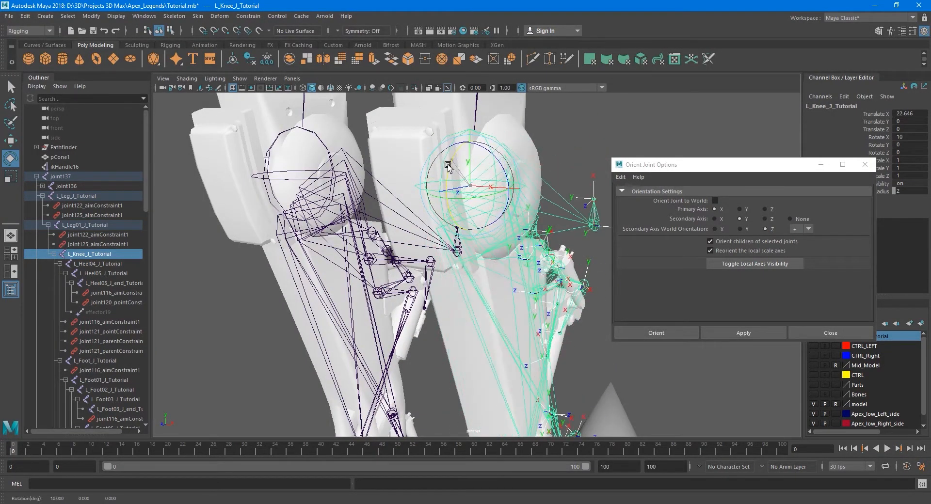
key("ctrl+z")
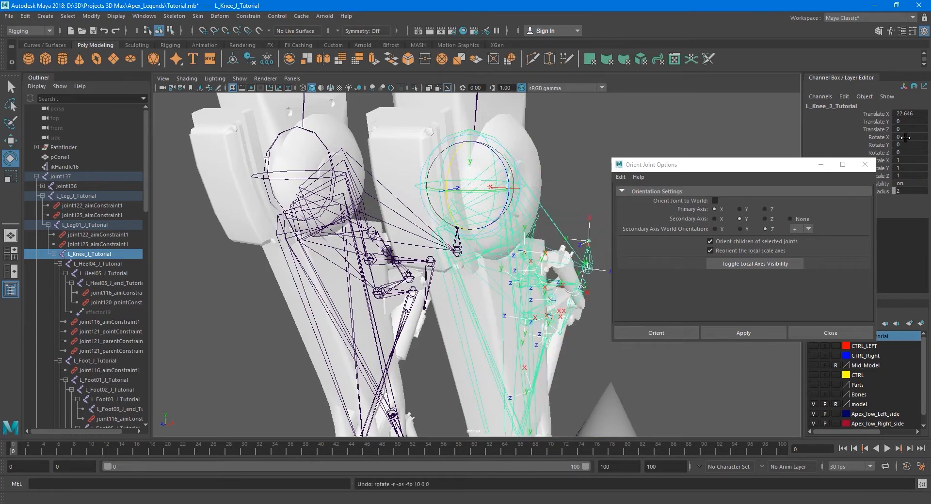
- Exclude child joints from the joint orientation and set the secondary axis world orientation to the negative direction
left_click_drag(510, 205, 496, 211, "alt")
scroll(455, 212, "up", 3)
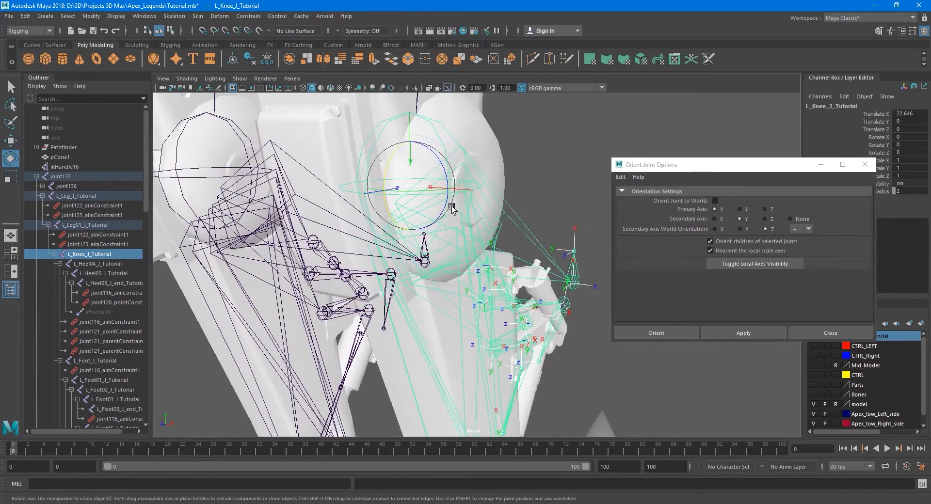
left_click_drag(463, 184, 471, 201, "alt")
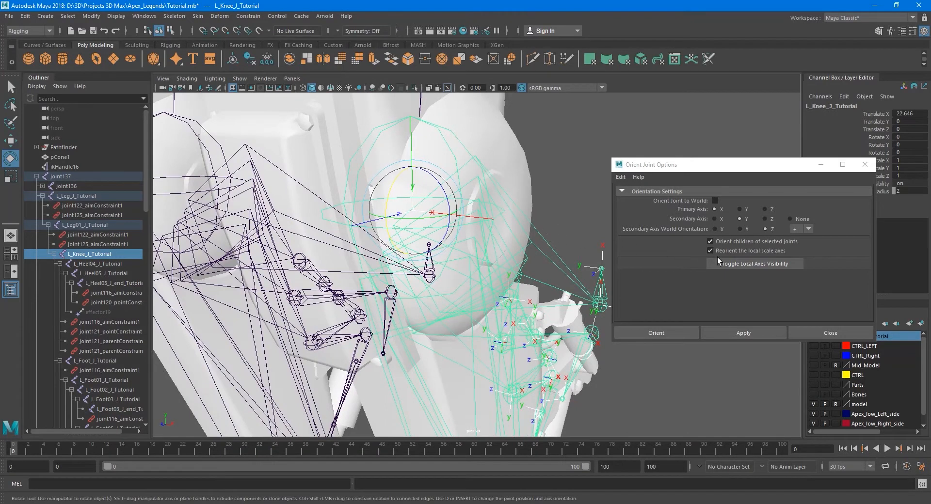
left_click(715, 241)
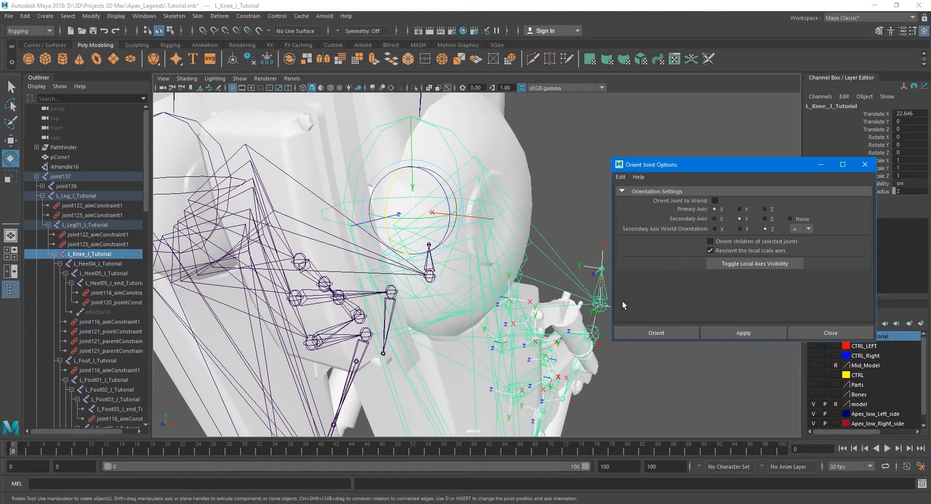
left_click_drag(506, 299, 487, 296, "alt")
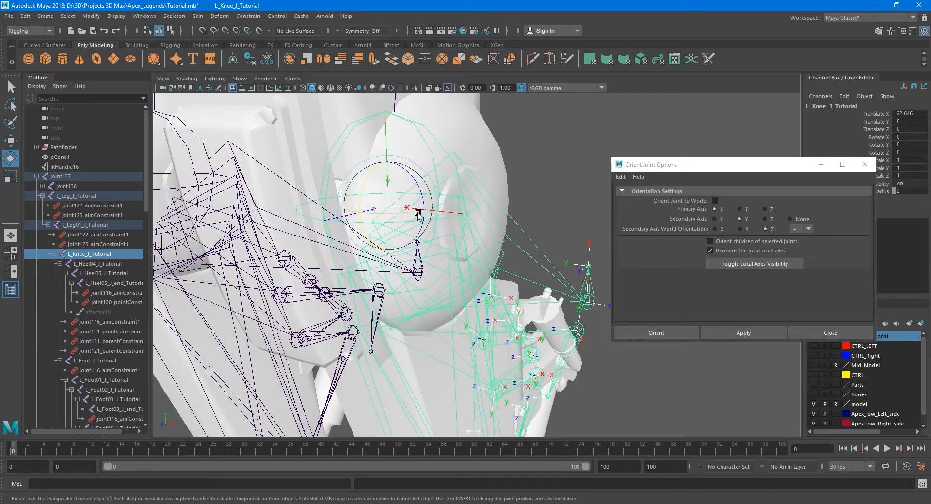
left_click_drag(418, 214, 455, 204, "alt")
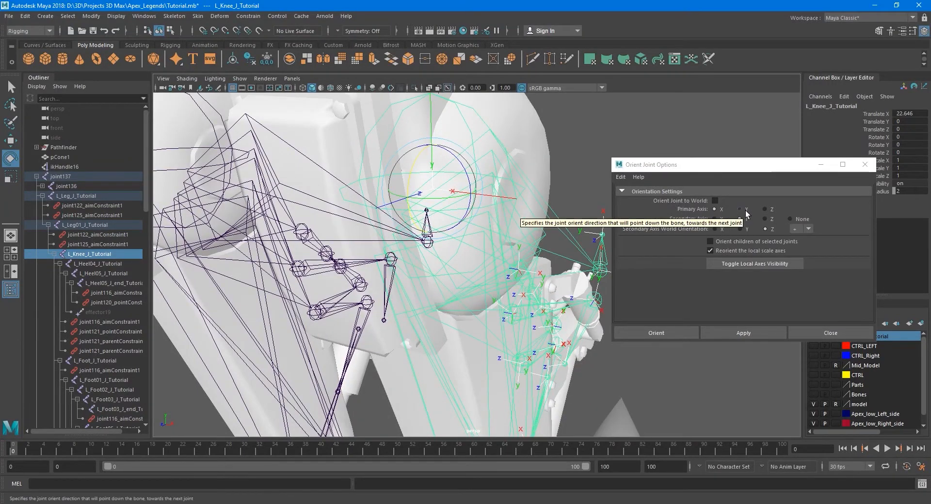
- Try to orient L_Knee_J_Tutorial with primary axis Z and secondary axis world orientation X, and close the orientation options
left_click(766, 209)
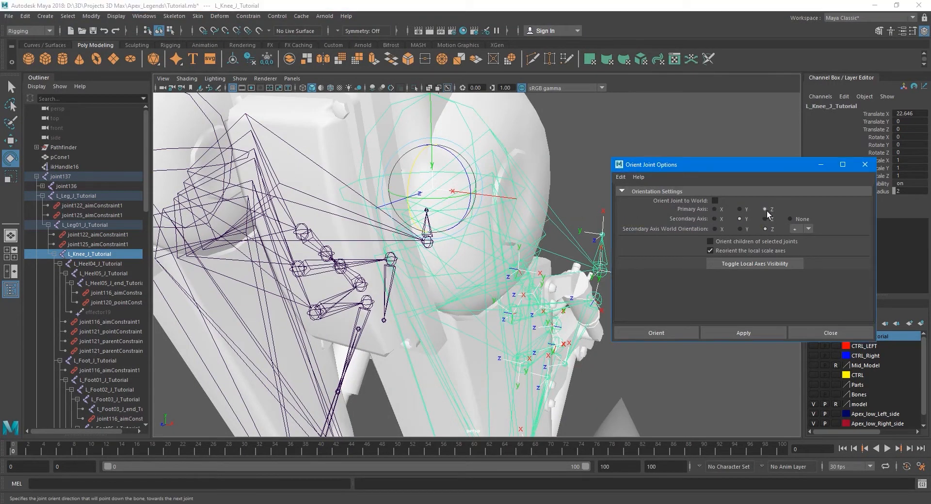
left_click(715, 230)
left_click(745, 329)
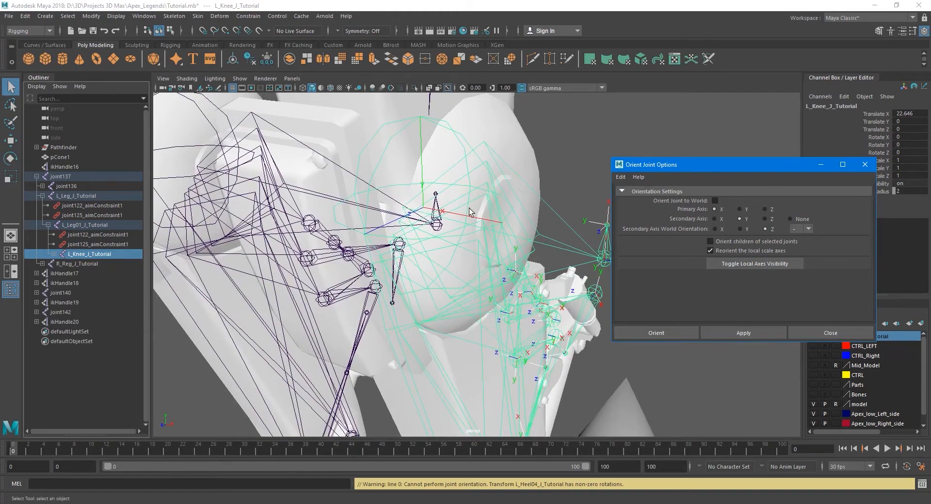
left_click_drag(530, 249, 500, 249, "alt")
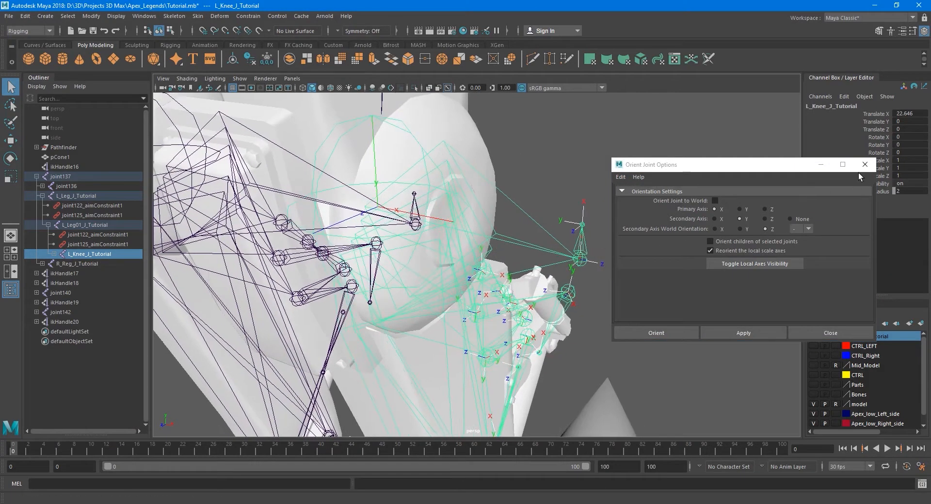
left_click(860, 170)
- Examine the joints parented under L_Knee_J_Tutorial, including L_Heel04_J_Tutorial and L_Foot_J_Tutorial
left_click_drag(383, 203, 580, 284, "alt")
left_click(54, 253)
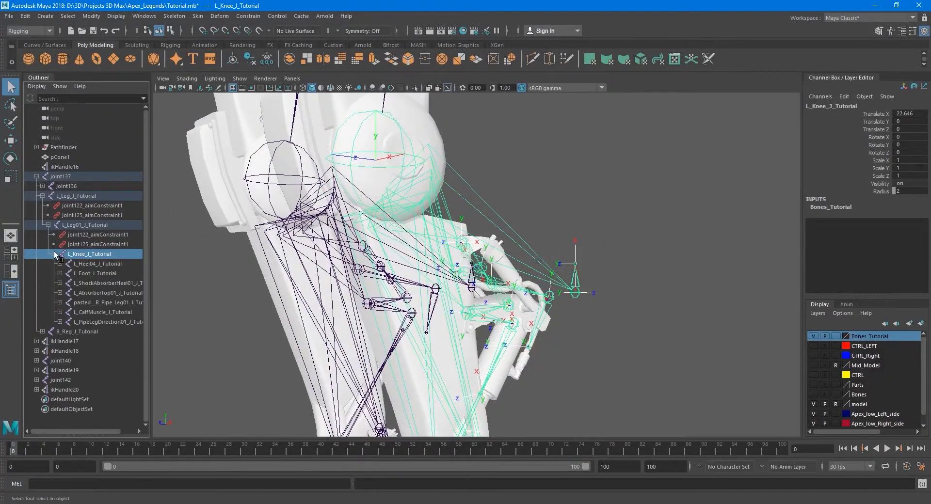
left_click(87, 265)
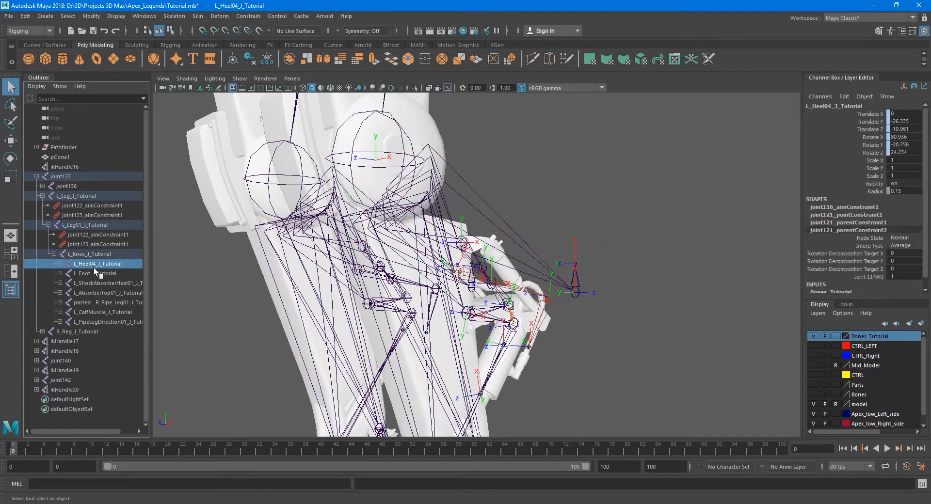
scroll(468, 325, "down", 6)
middle_click_drag(471, 327, 477, 286, "alt")
left_click_drag(476, 286, 376, 331, "alt")
scroll(439, 324, "up", 4)
left_click(102, 275)
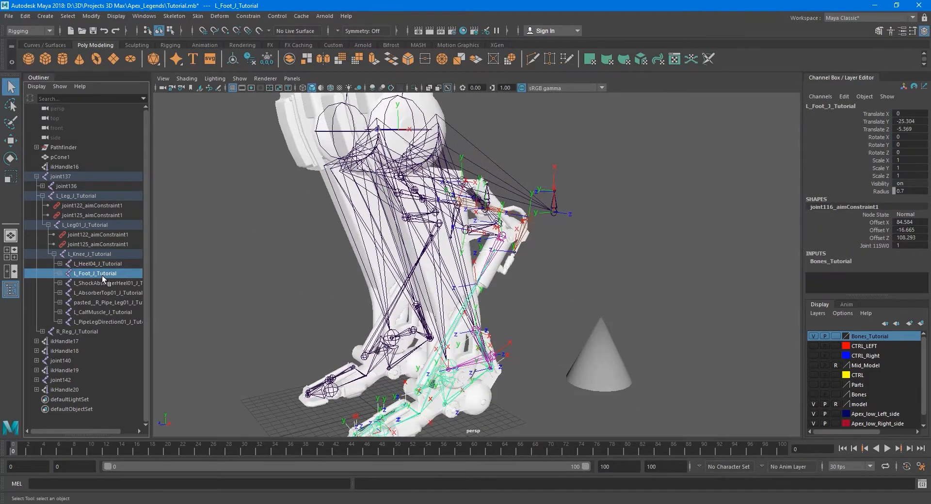
- Move the heel, shock absorber, absorber top, pipe, calf muscle and pipe direction joints out of L_Knee_J_Tutorial to the scene's top level, keeping L_Foot_J_Tutorial parented
left_click(103, 283)
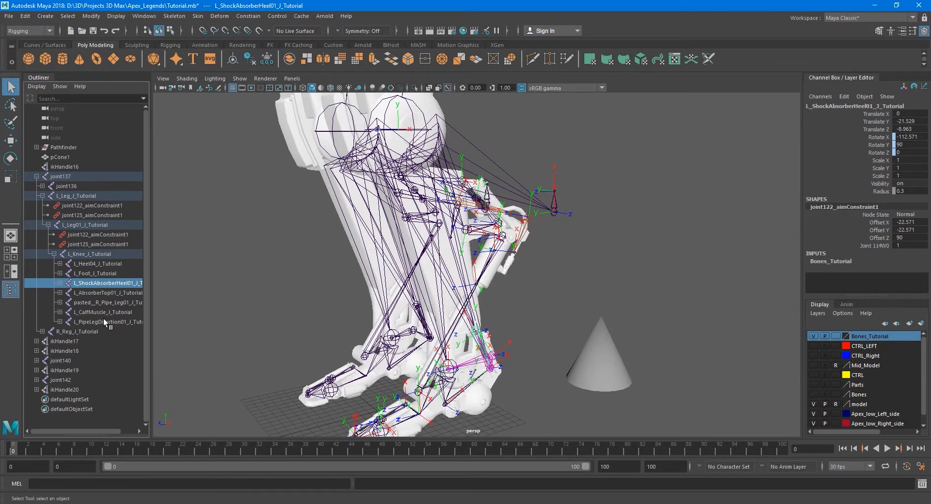
left_click(103, 319, "shift")
left_click(99, 263, "ctrl")
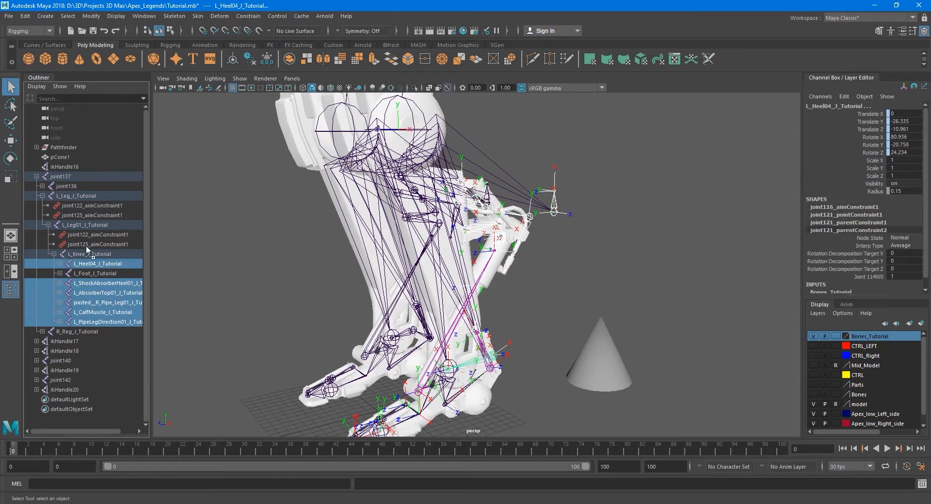
left_click_drag(67, 134, 67, 133)
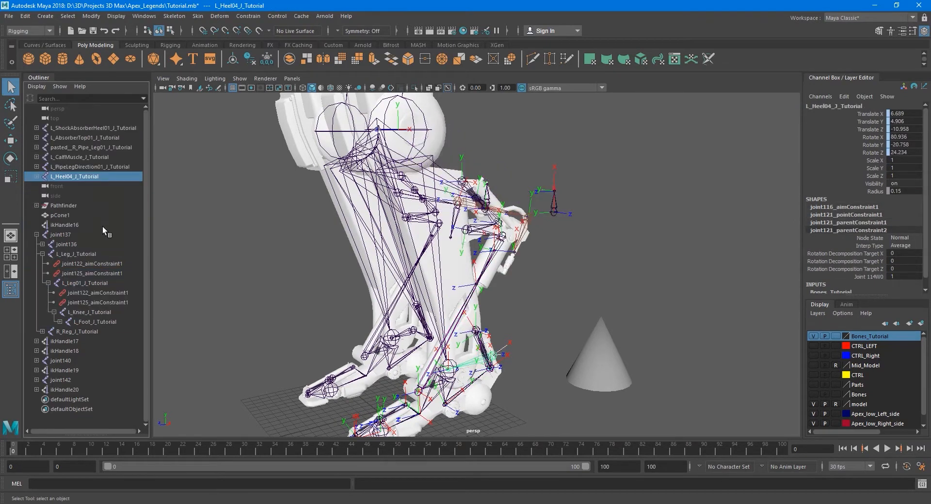
- Orient L_Knee_J_Tutorial without its children, using primary axis Z, secondary axis Y and negative X as the secondary axis world orientation
left_click(102, 310)
middle_click_drag(392, 244, 409, 276, "alt")
left_click_drag(409, 276, 451, 311, "alt")
scroll(453, 310, "up", 5)
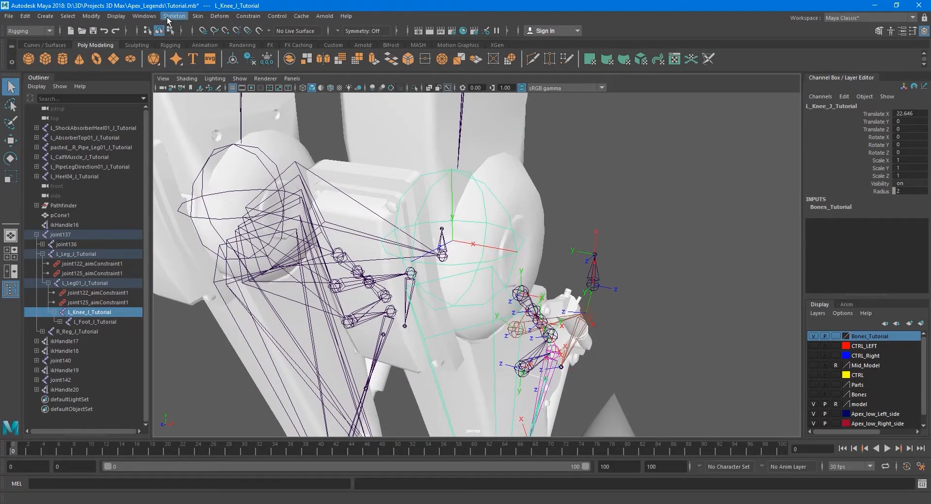
mouse_move(371, 216)
middle_mouse_down("alt")
mouse_move(341, 205)
mouse_move(378, 202)
middle_mouse_up("alt")
left_click(174, 16)
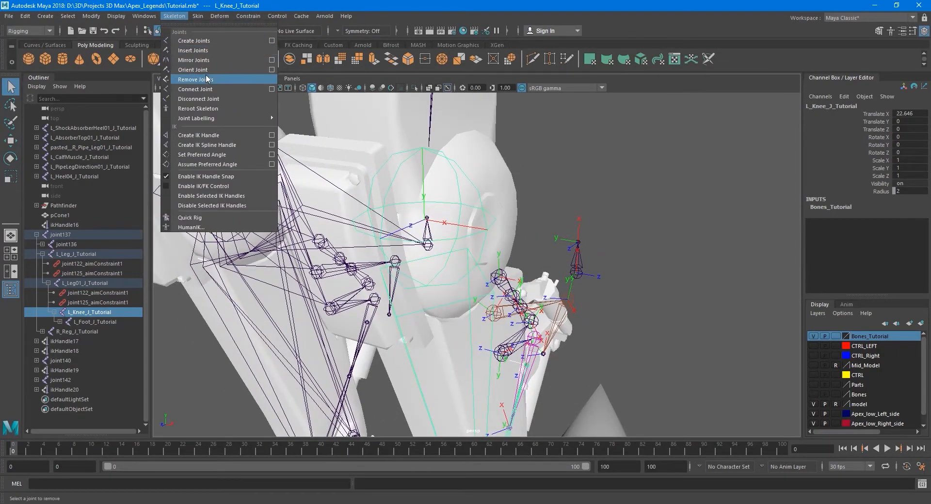
left_click(271, 71)
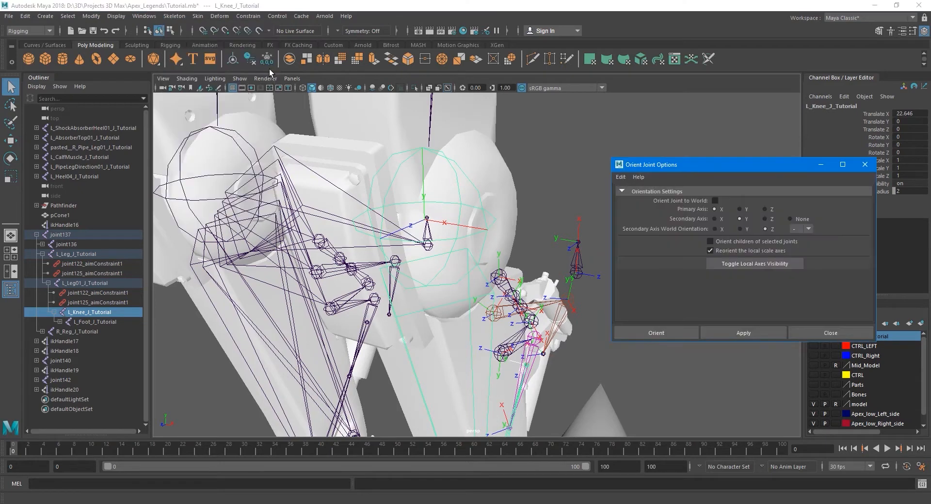
left_click(715, 229)
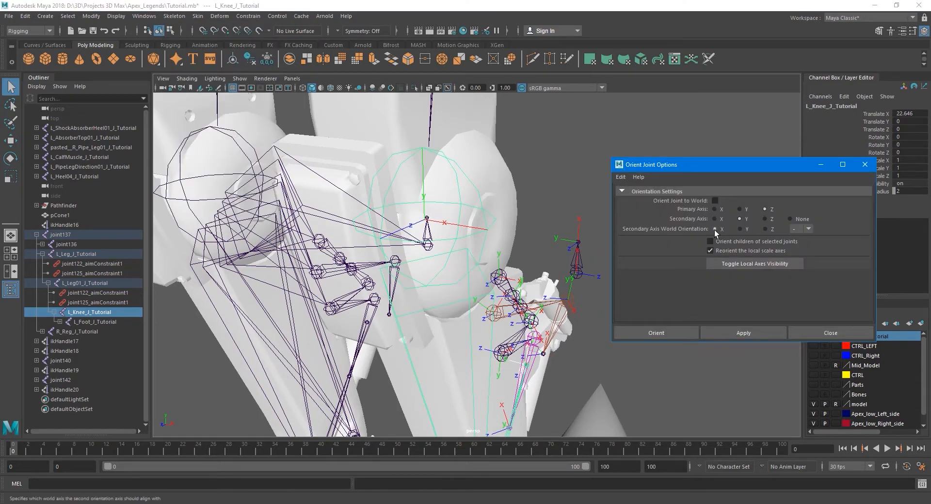
left_click(746, 332)
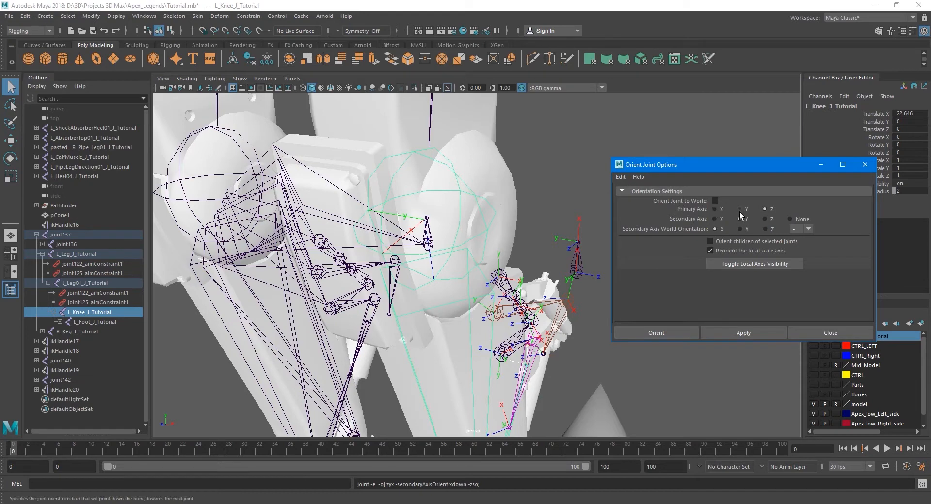
- Reorient L_Knee_J_Tutorial with primary axis X, secondary axis Y and negative Z world orientation, and close the orientation options
left_click(766, 230)
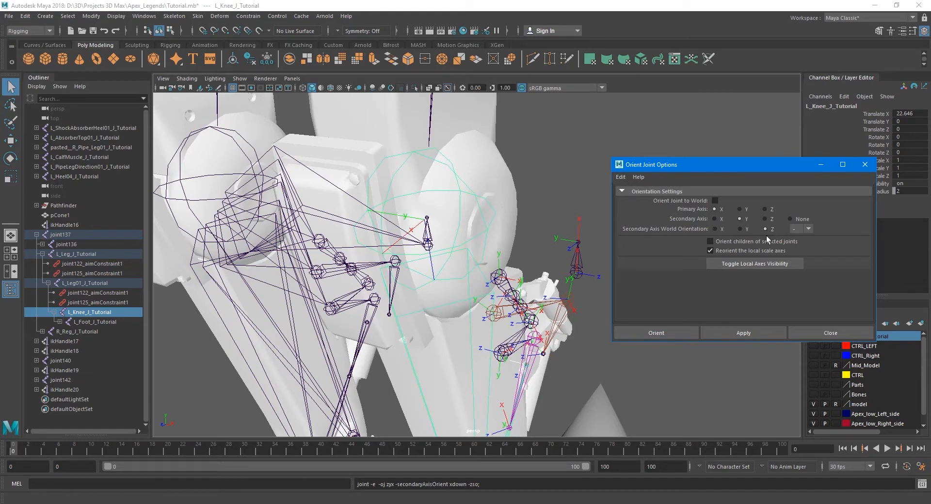
left_click(752, 328)
left_click(820, 333)
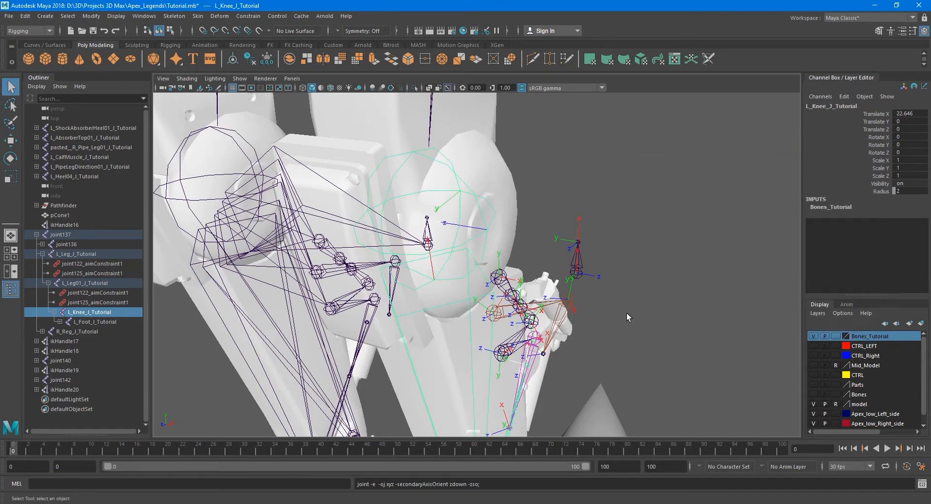
- Test-rotate L_Knee_J_Tutorial by -10 degrees around its local Z axis, and undo the rotation
key("e")
mouse_move(407, 209)
left_mouse_down()
mouse_move(405, 221)
mouse_move(408, 197)
left_mouse_up()
key("ctrl+z")
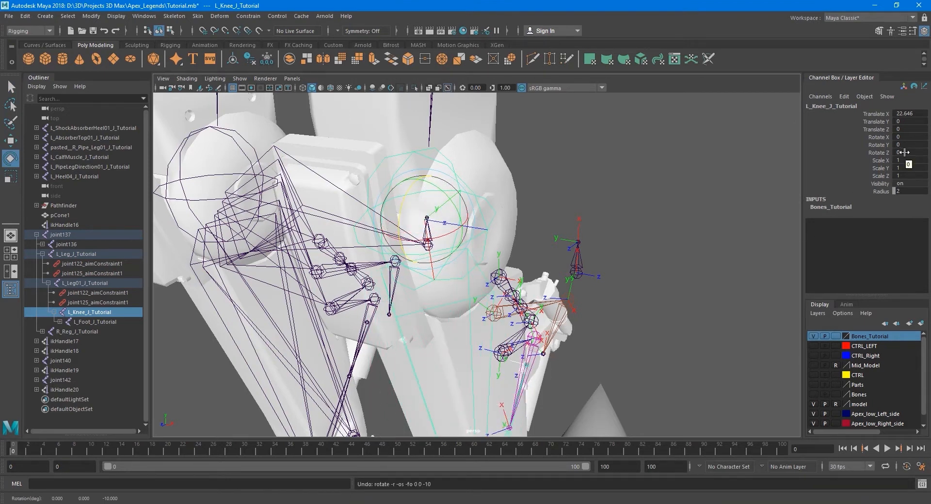
- Reparent the shock absorber, absorber top, pipe, calf muscle, pipe direction and heel joints under L_Knee_J_Tutorial, and select the knee joint
left_click(112, 127)
left_click(91, 172, "shift")
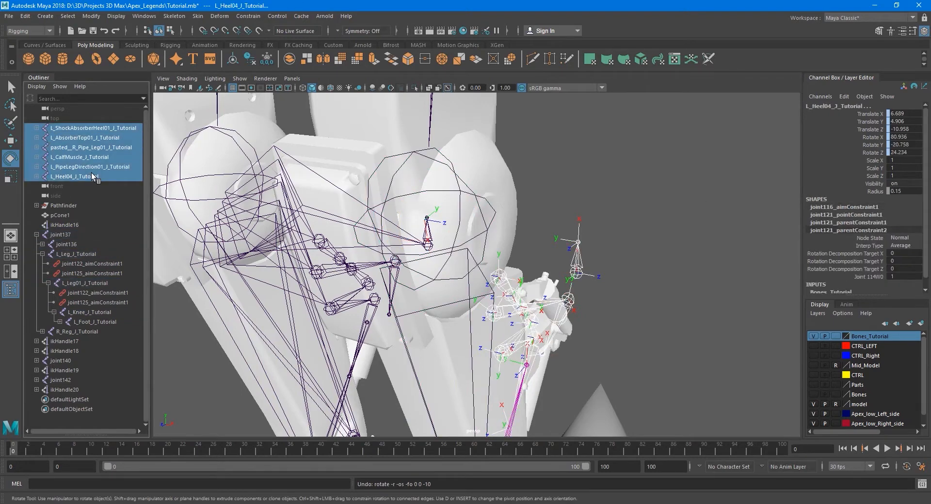
left_click_drag(76, 177, 99, 315)
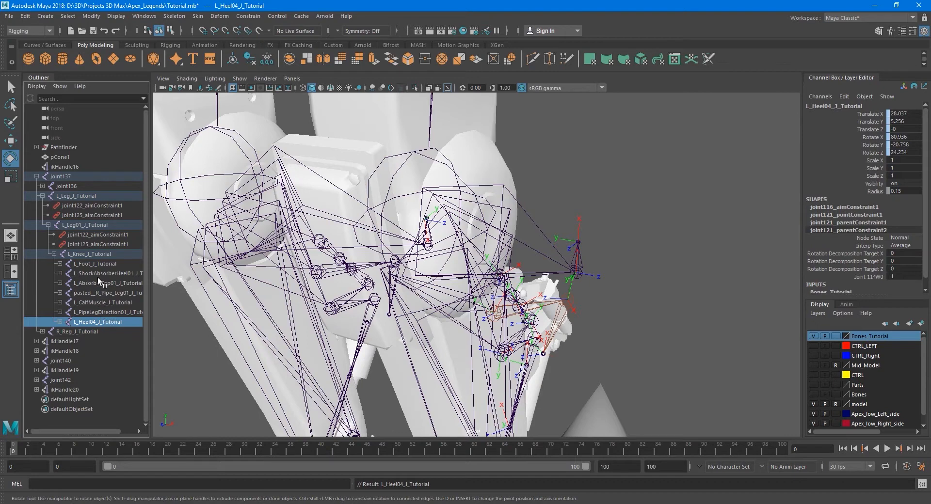
left_click(93, 255)
key("q")
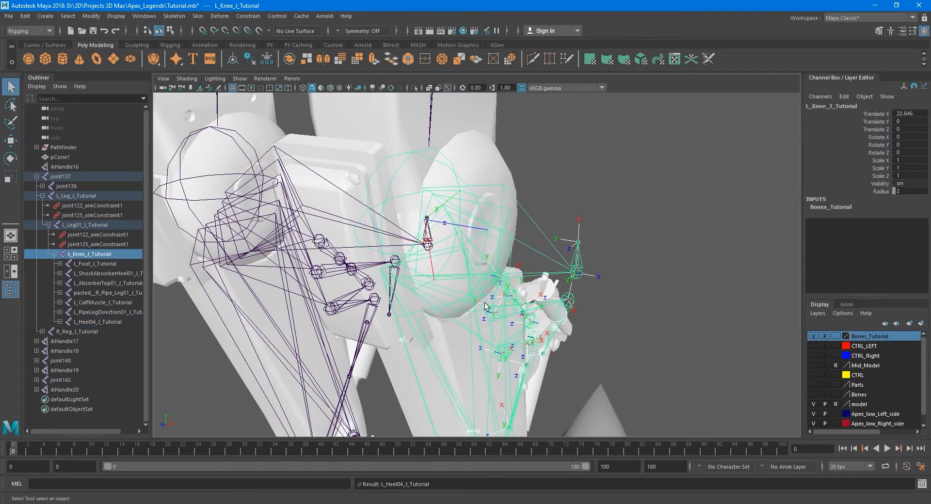
- Examine the local rotation axes of L_Knee_J_Tutorial and its child joints around the left knee and lower leg
scroll(489, 219, "down", 5)
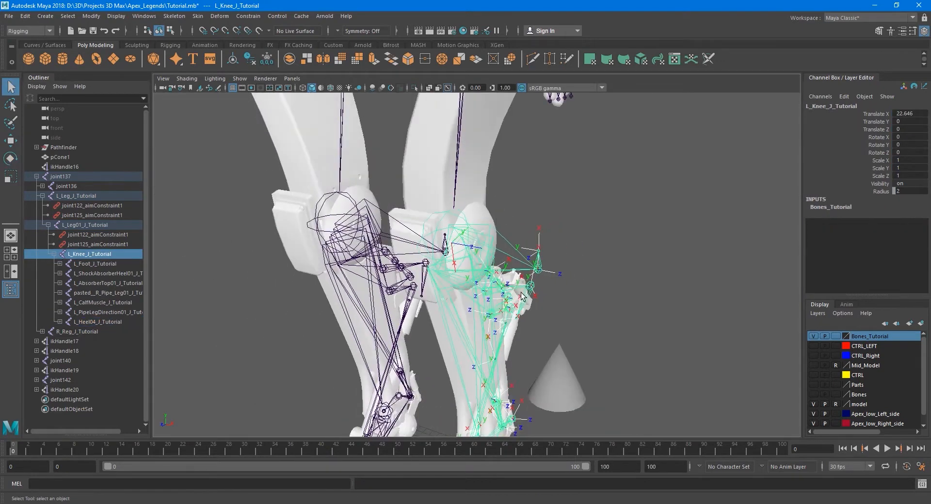
middle_click_drag(529, 247, 530, 183, "alt")
left_click_drag(532, 244, 503, 261, "alt")
left_click_drag(502, 228, 509, 243, "alt")
scroll(496, 239, "up", 2)
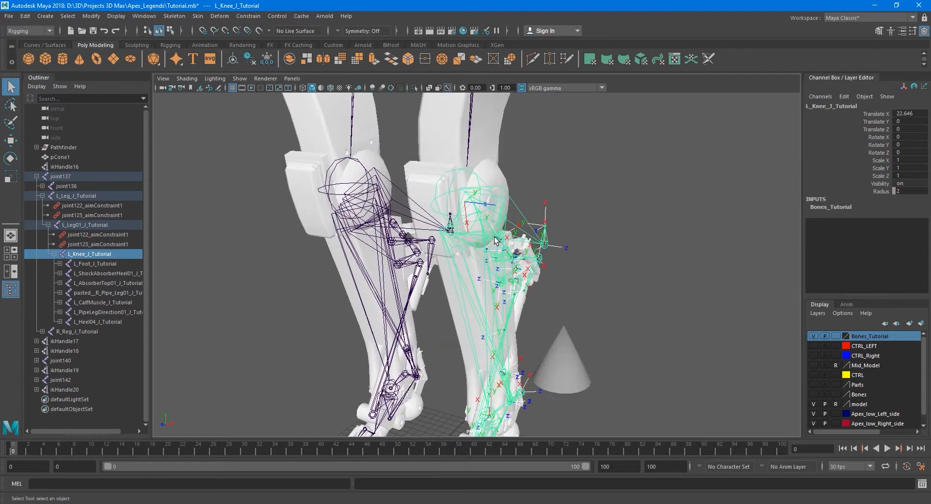
scroll(487, 185, "down", 3)
middle_click_drag(500, 231, 500, 220, "alt")
scroll(500, 221, "up", 1)
left_click_drag(502, 221, 488, 239, "alt")
scroll(487, 237, "up", 3)
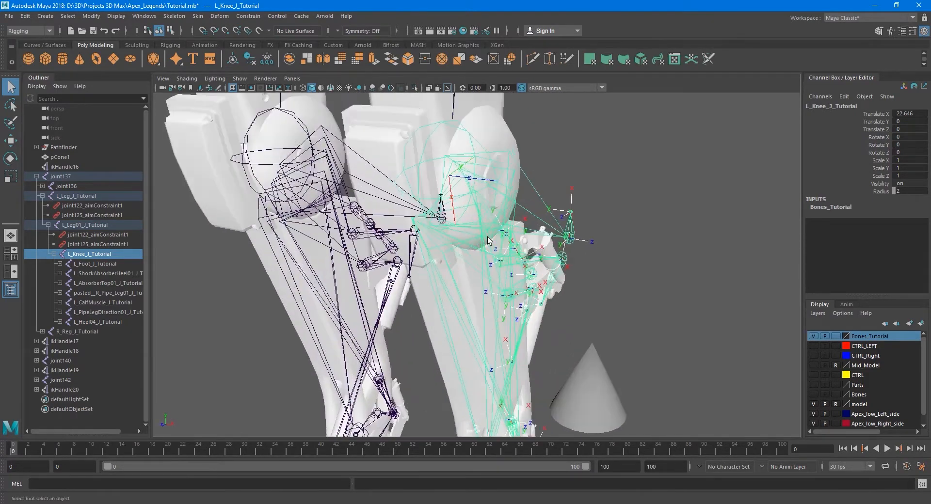
middle_click_drag(478, 220, 489, 250, "alt")
scroll(491, 253, "up", 1)
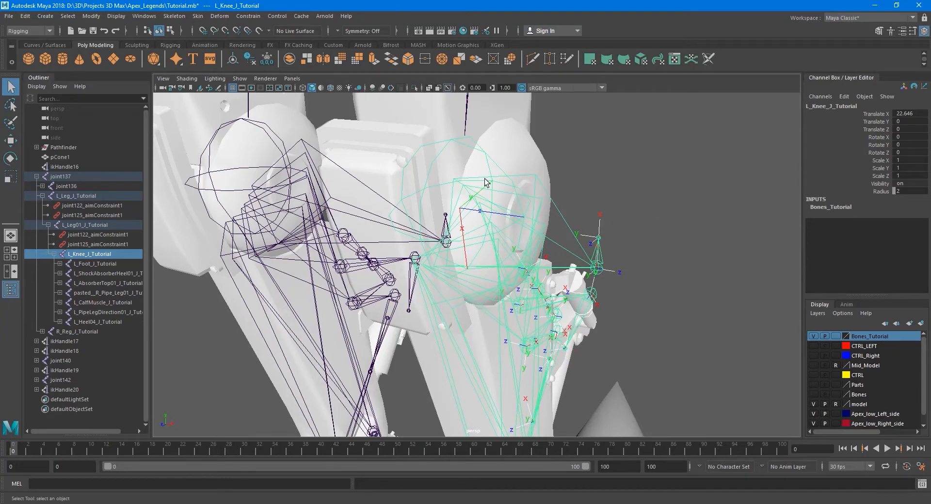
- Test-rotate L_Knee_J_Tutorial with its children by 35 degrees around the local Z axis, and undo the rotation
left_click(494, 152)
left_click(488, 158)
key("e")
left_click_drag(442, 184, 432, 206)
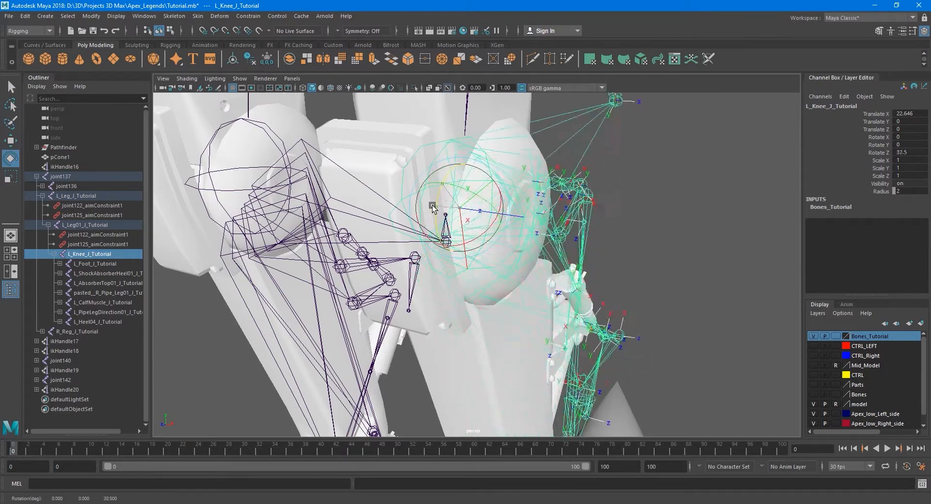
key("ctrl+z")
key("q")
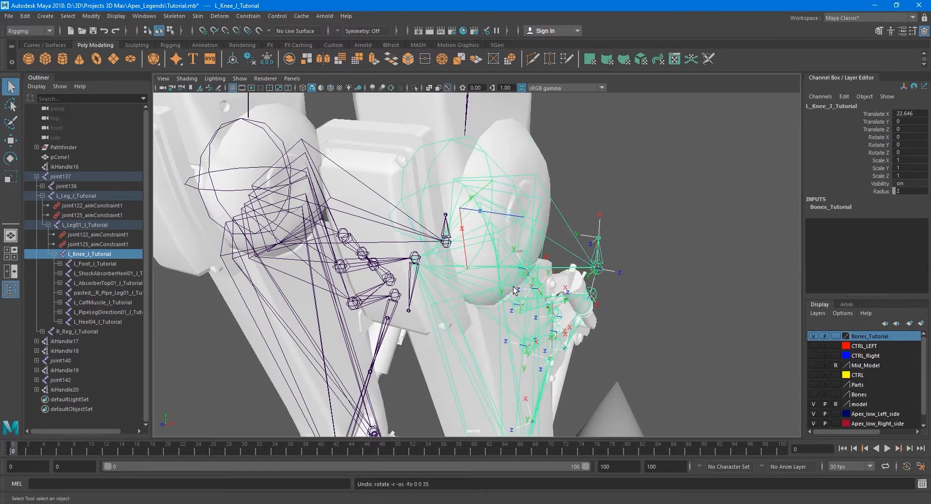
- Select the base joint of the left hand's first finger and reveal it in the fully expanded joint136 hierarchy
scroll(515, 288, "down", 7)
middle_click_drag(529, 223, 511, 268, "alt")
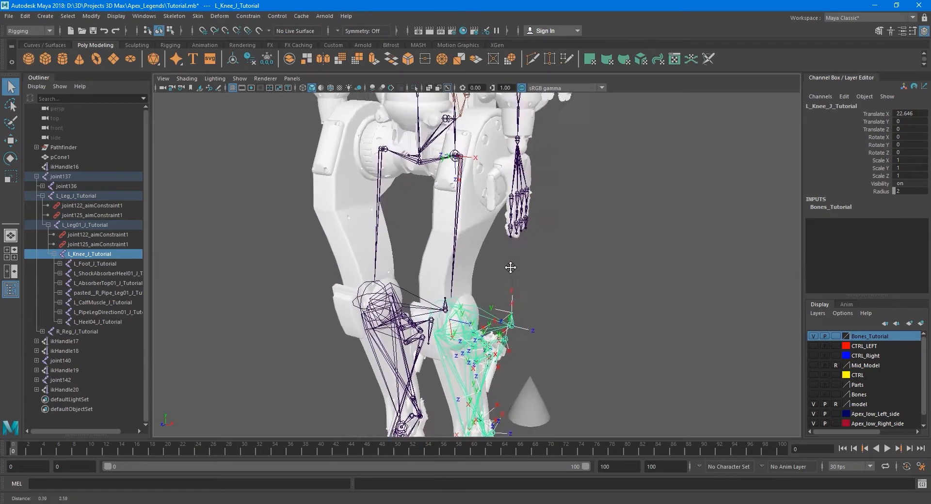
left_click_drag(510, 268, 489, 288, "alt")
middle_click_drag(516, 262, 509, 282, "alt")
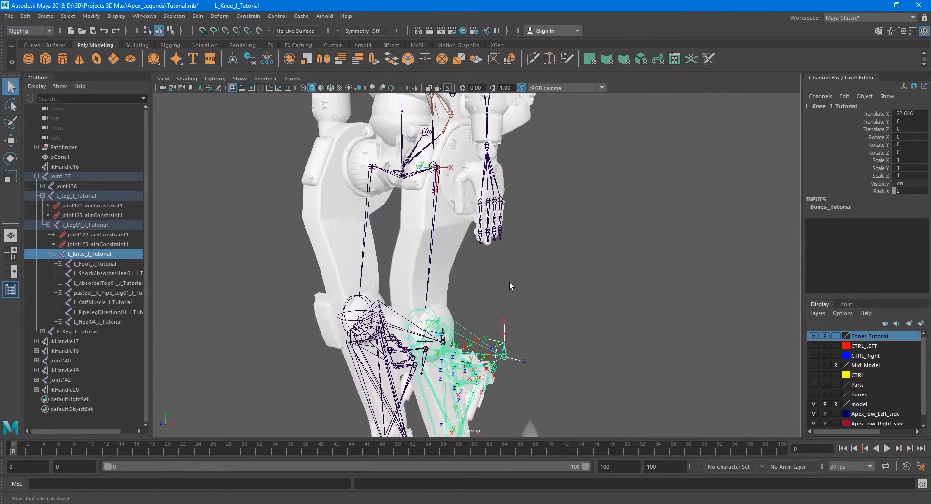
scroll(509, 283, "up", 6)
middle_click_drag(504, 240, 491, 297, "alt")
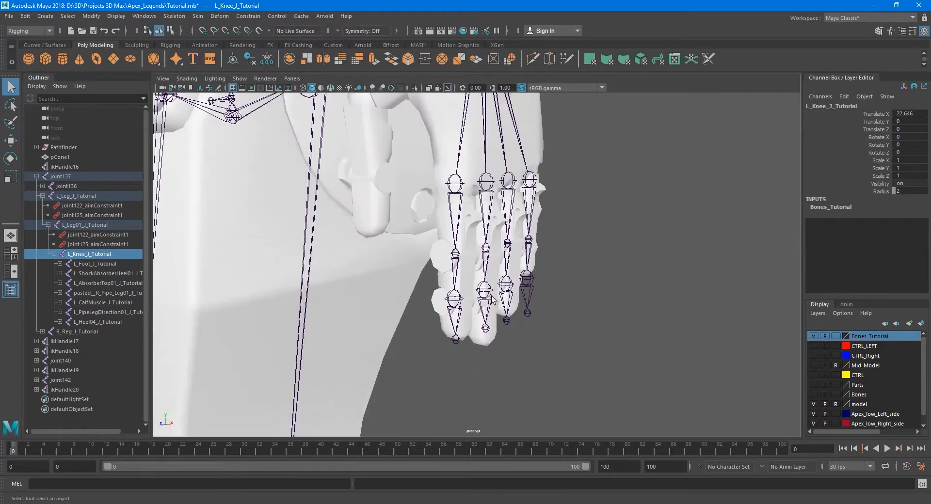
left_click(456, 183)
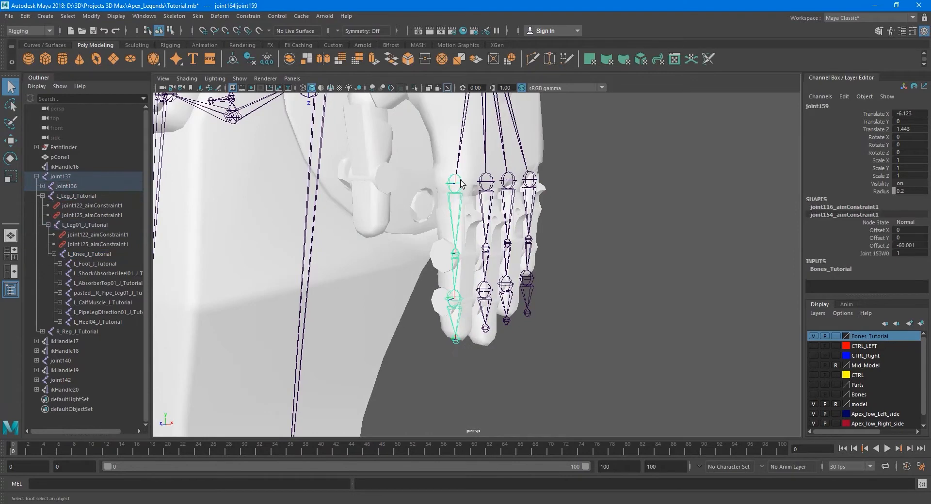
left_click(43, 186, "shift")
scroll(110, 241, "down", 20)
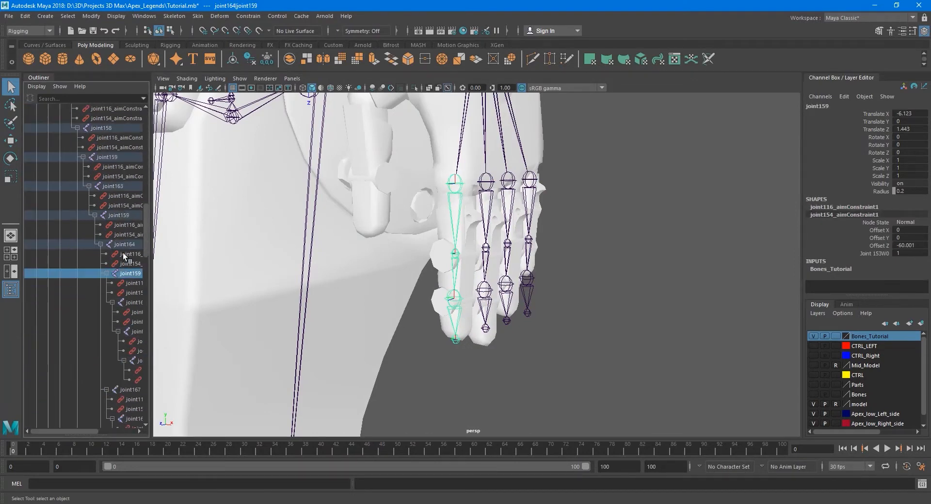
- Add the finger's remaining three joints to the selection and display the local rotation axes of all four
left_click(456, 256)
left_click(460, 305)
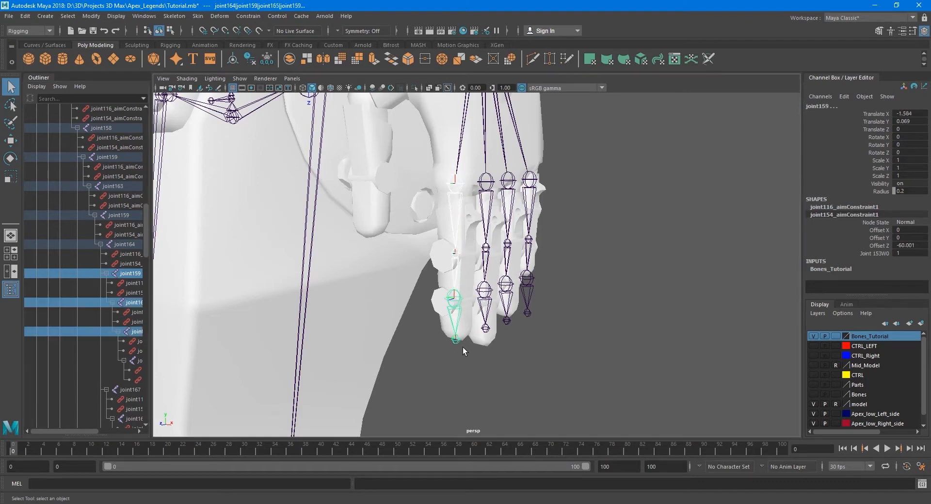
left_click(458, 341)
left_click(117, 16)
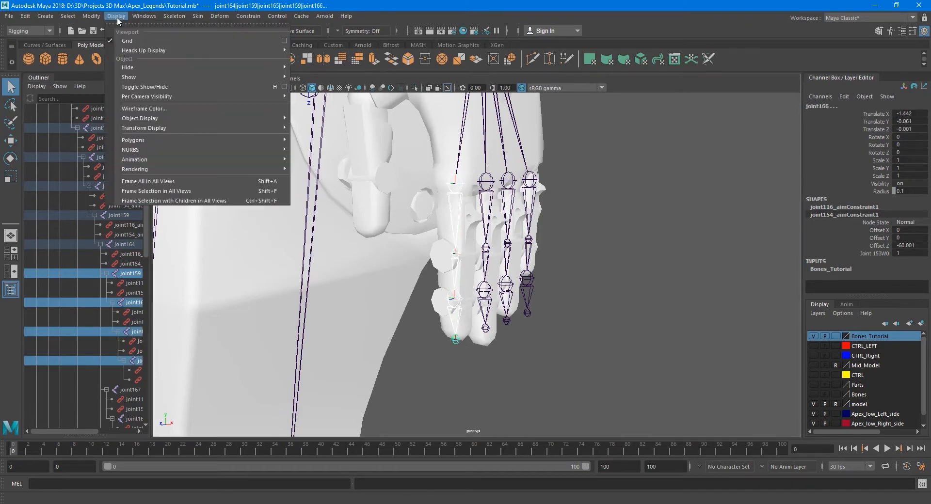
mouse_move(182, 123)
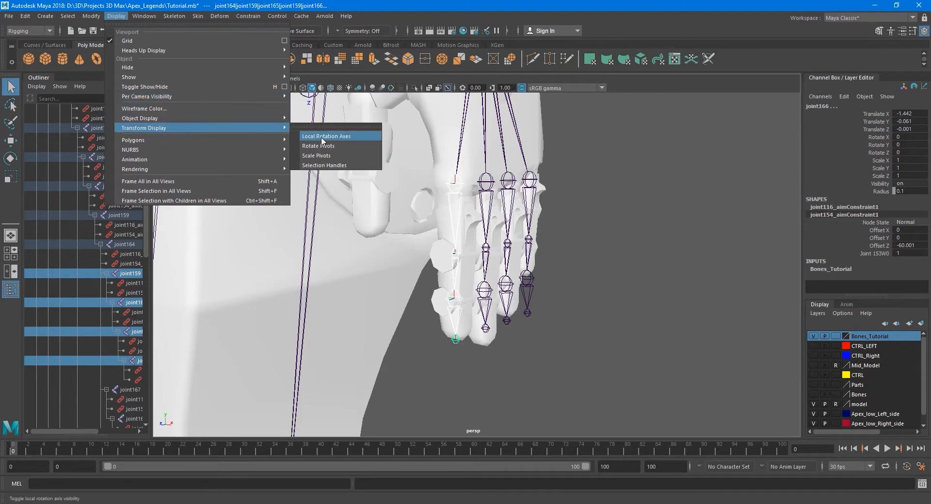
left_click(339, 140)
- Test-rotate the finger's base joint by -20 degrees around its local Z axis, and undo the rotation
left_click_drag(498, 262, 574, 338, "alt")
middle_click_drag(574, 339, 549, 289, "alt")
left_click(512, 275)
key("e")
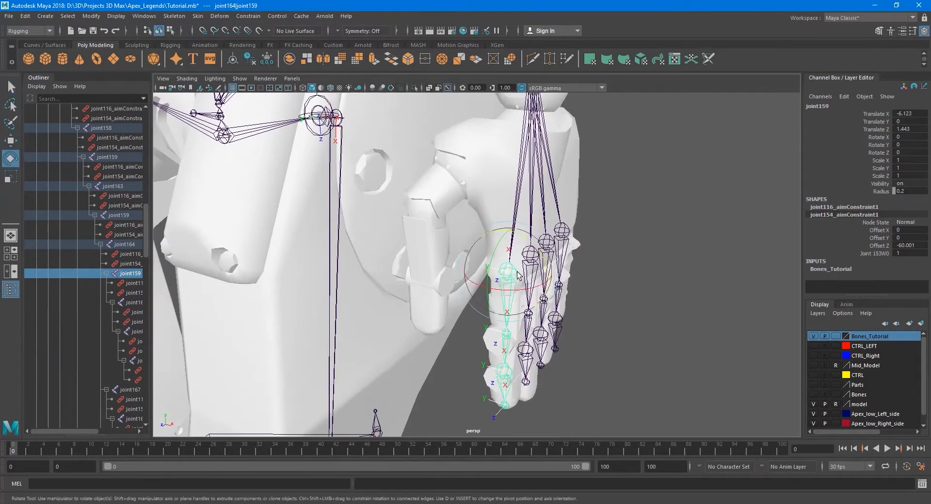
left_click_drag(534, 245, 543, 252)
key("ctrl+z")
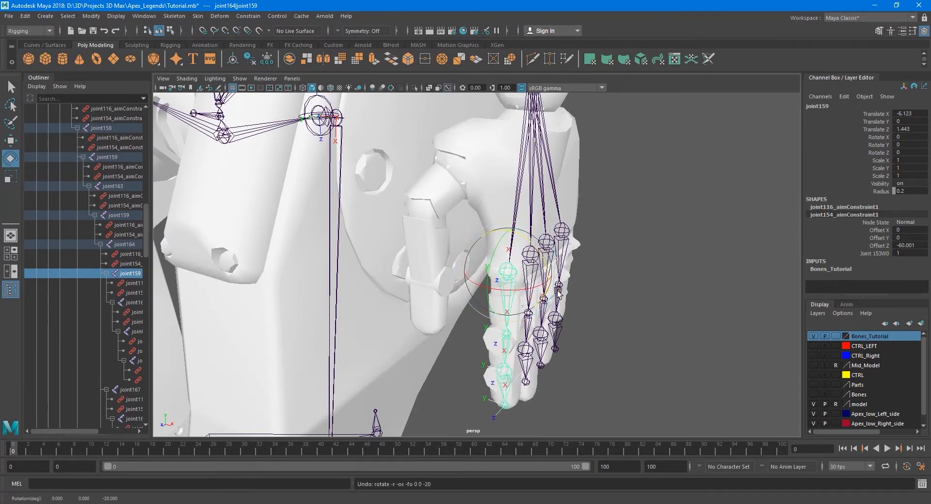
key("q")
- Select all four joints of the finger, test curling them together around their local Z axes, and undo the rotations
middle_click_drag(538, 368, 538, 313, "alt")
left_click_drag(538, 312, 480, 294, "alt")
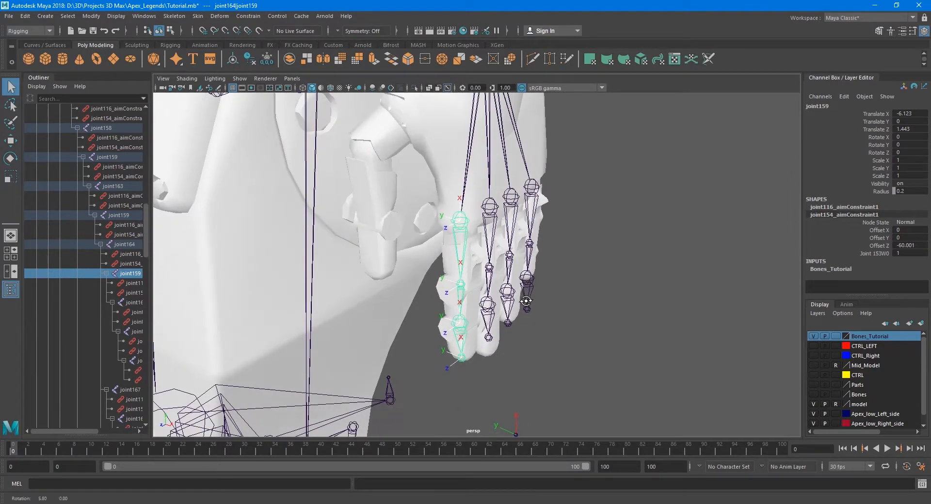
left_click(462, 287, "shift")
left_click(462, 326, "shift")
left_click(462, 358, "shift")
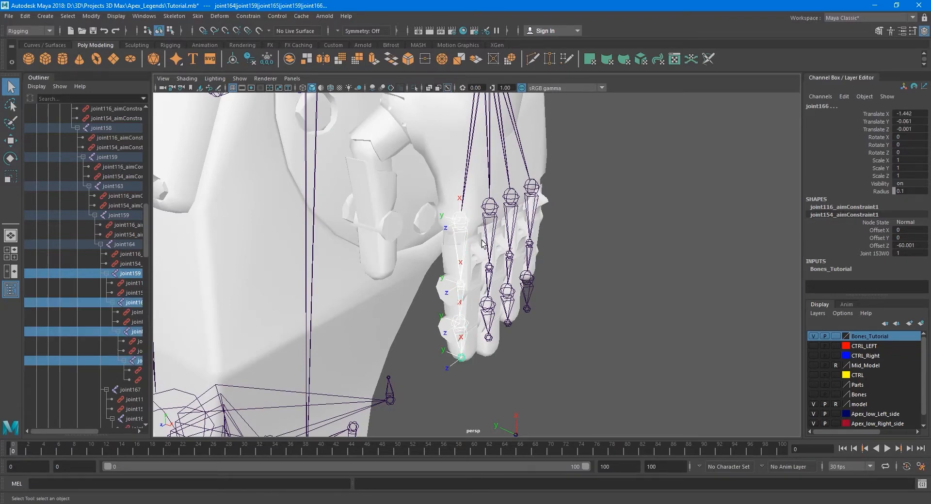
key("e")
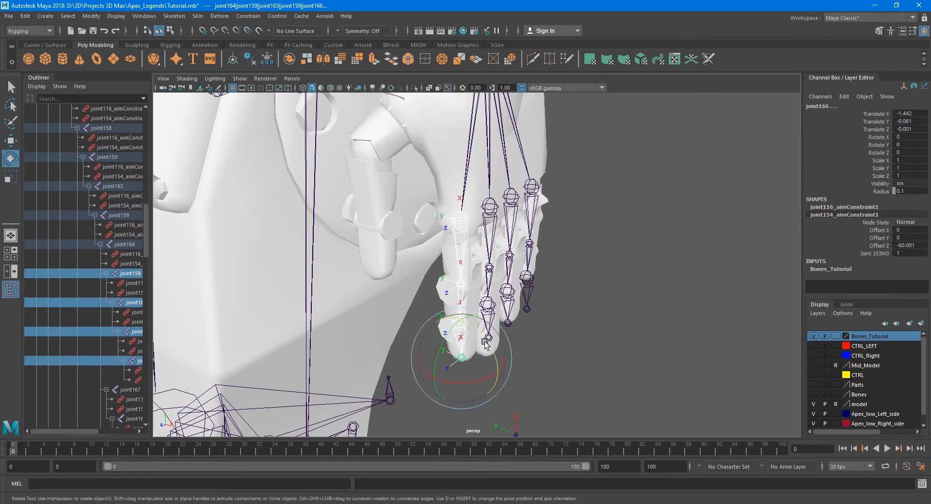
left_click_drag(495, 328, 555, 401)
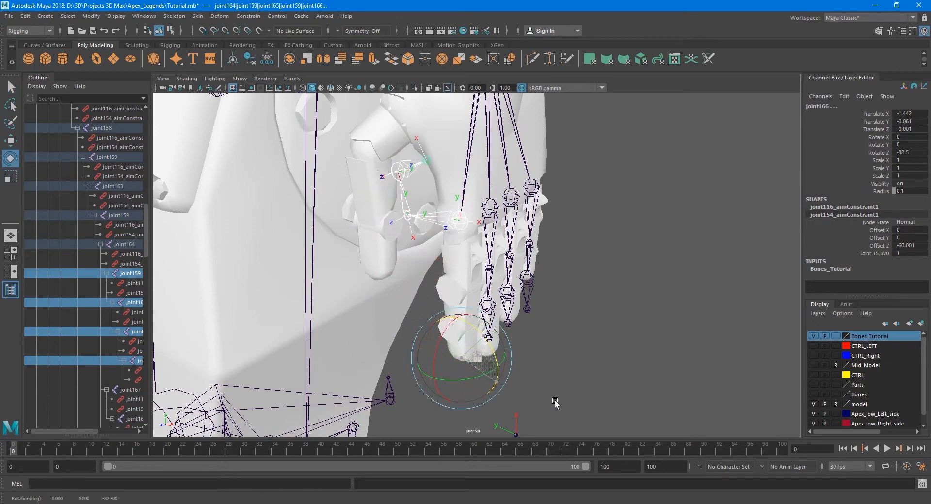
left_click_drag(524, 316, 529, 275)
key("ctrl+z")
key("ctrl+z")
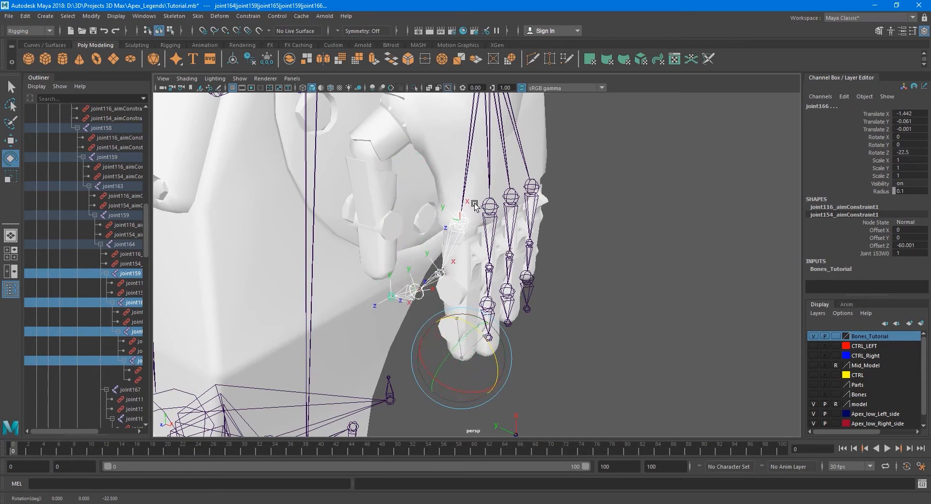
key("q")
- Save the scene as the incremental version Tutorial01.mb
scroll(548, 257, "down", 12)
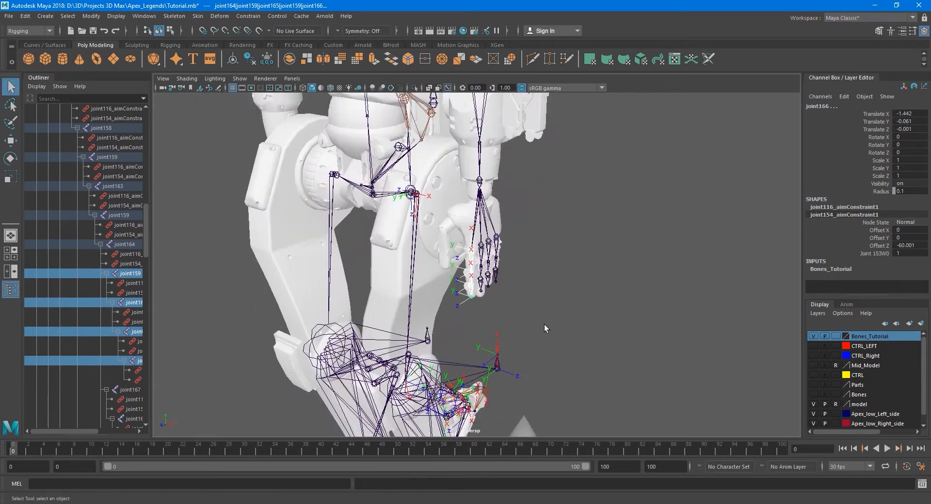
middle_click_drag(544, 324, 563, 171, "alt")
left_click_drag(563, 170, 536, 228, "alt")
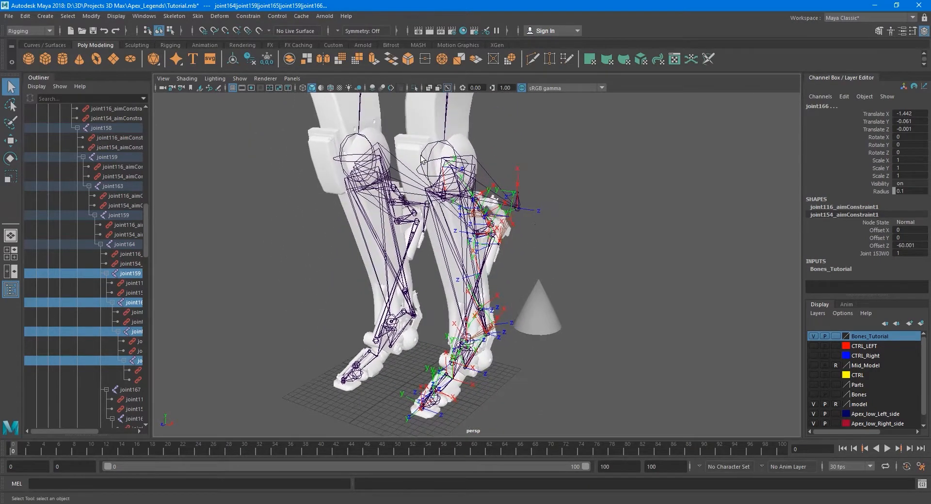
key("ctrl+alt+s")
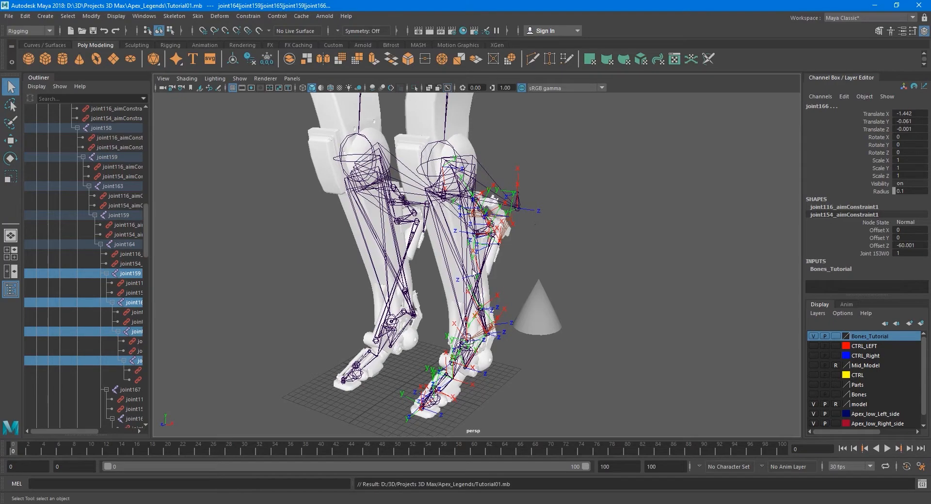
- Examine the displayed local rotation axes along the left leg and on the left hand's first finger
scroll(498, 313, "down", 2)
left_click_drag(502, 272, 512, 327, "alt")
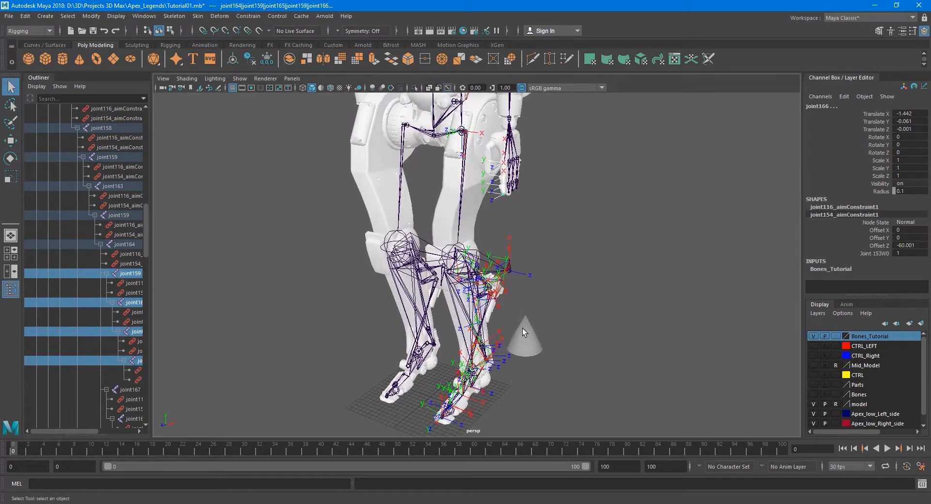
middle_click_drag(522, 328, 495, 309, "alt")
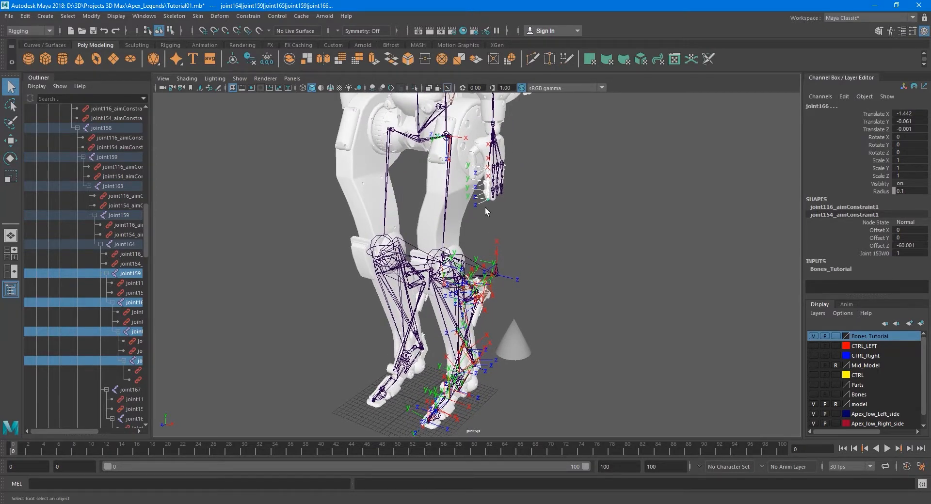
middle_click_drag(479, 237, 481, 260, "alt")
scroll(481, 260, "down", 3)
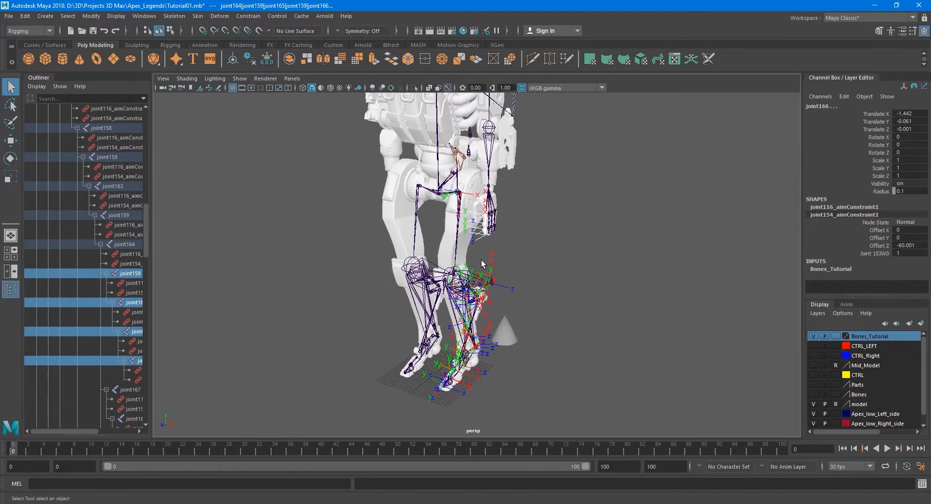
mouse_move(481, 261)
left_mouse_down("alt")
mouse_move(524, 263)
mouse_move(493, 266)
left_mouse_up("alt")
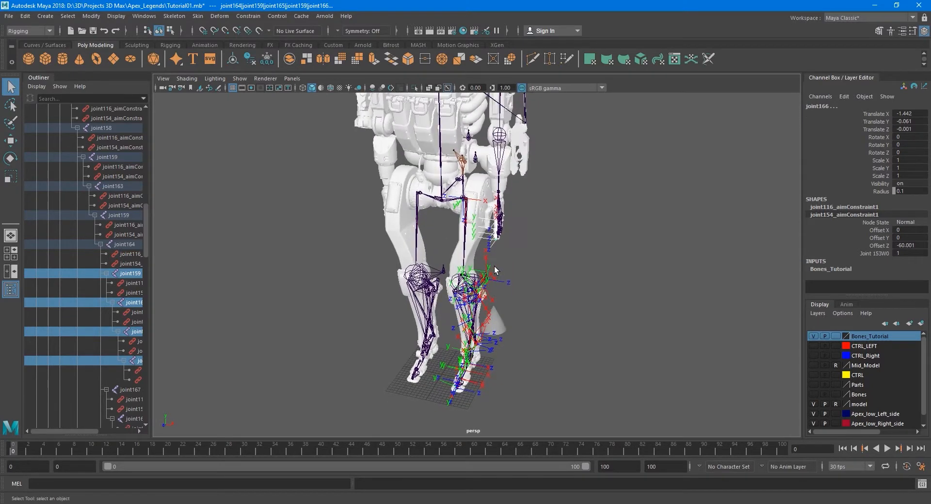
scroll(484, 297, "up", 2)
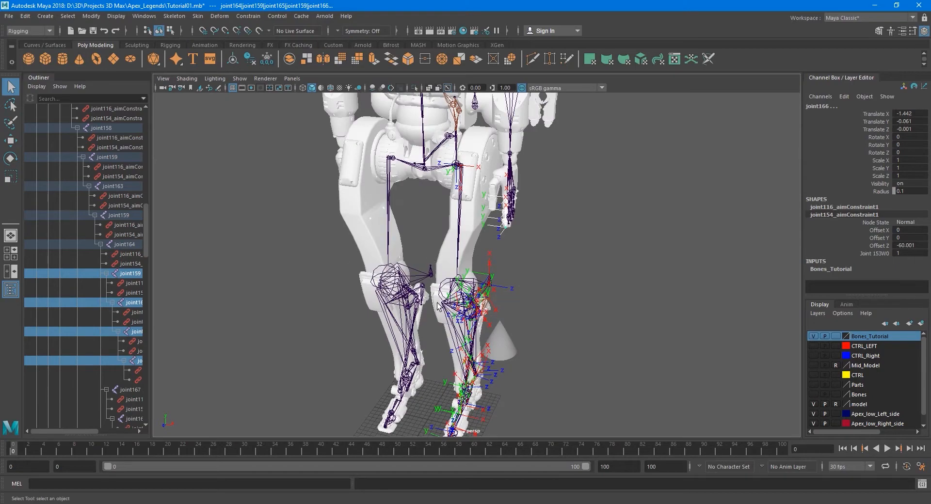
left_click_drag(437, 307, 414, 252, "alt")
scroll(471, 284, "up", 3)
middle_click_drag(471, 284, 482, 311, "alt")
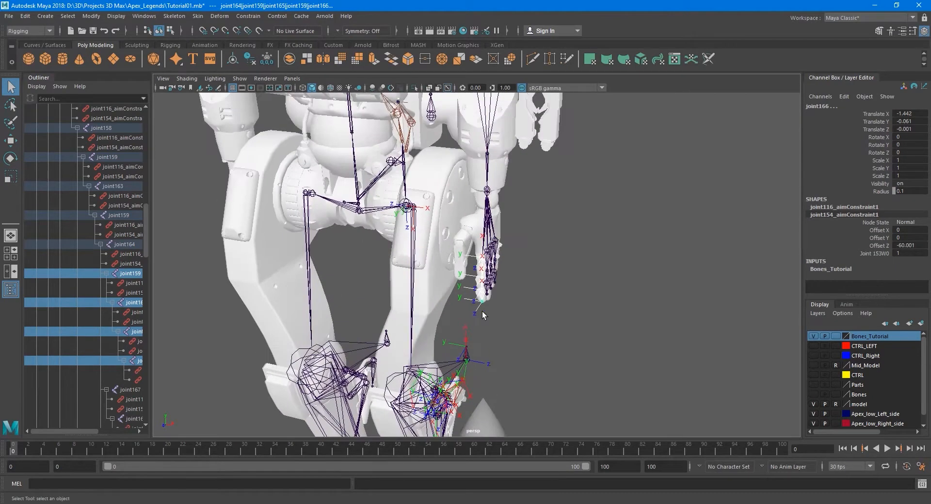
scroll(482, 311, "up", 6)
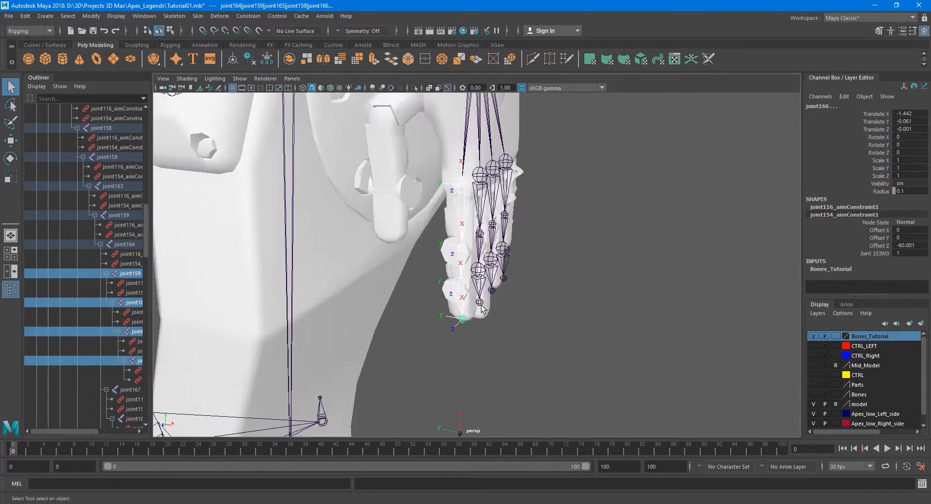
- Toggle off the local rotation axes display of the selected finger joints
scroll(481, 310, "up", 1)
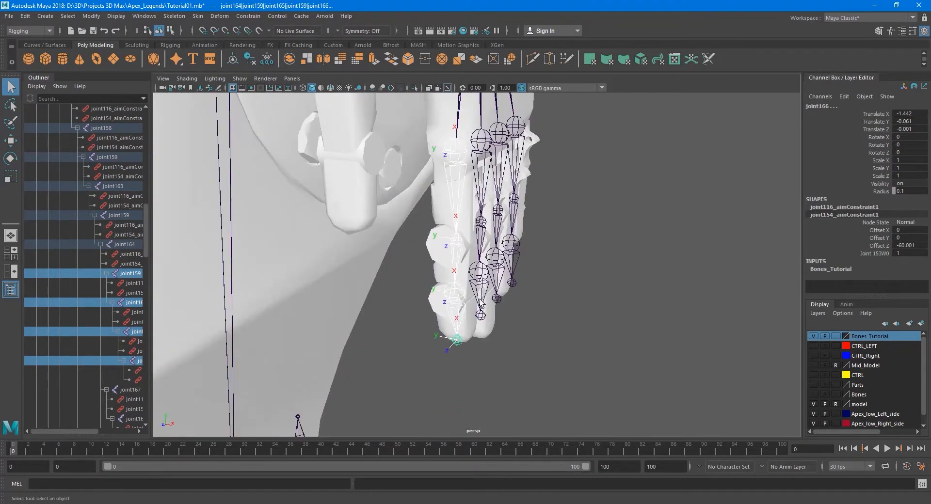
left_click(199, 16)
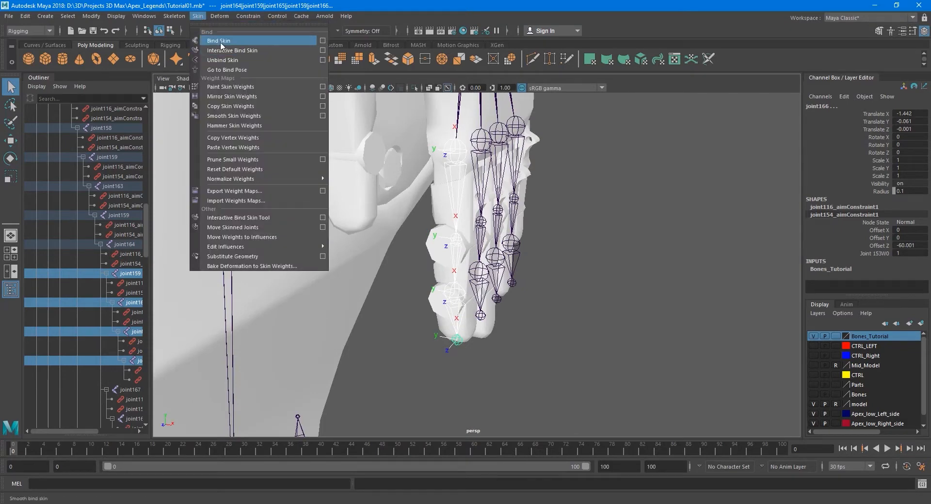
left_click(197, 17)
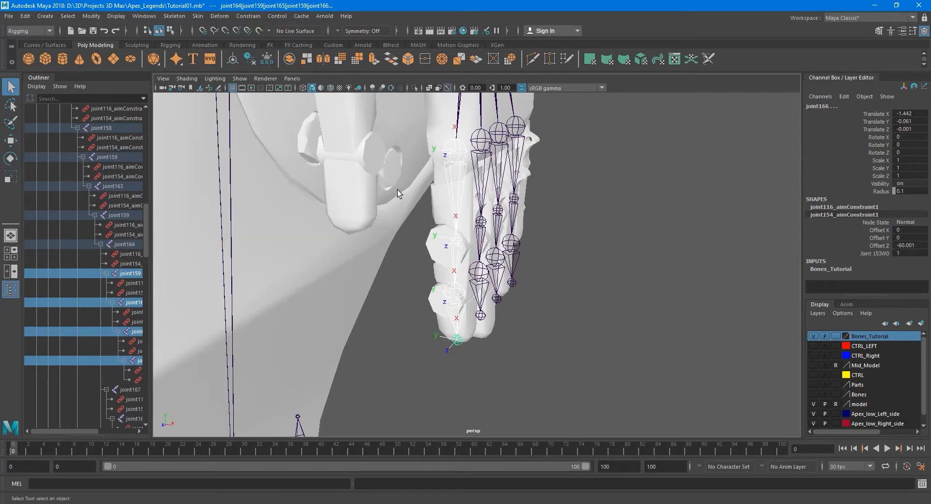
left_click(116, 16)
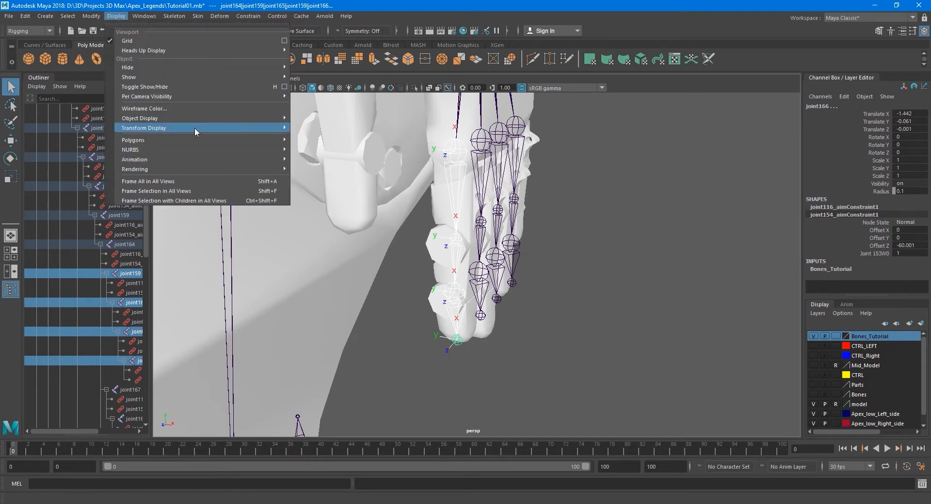
mouse_move(209, 129)
left_click(318, 137)
scroll(523, 185, "down", 8)
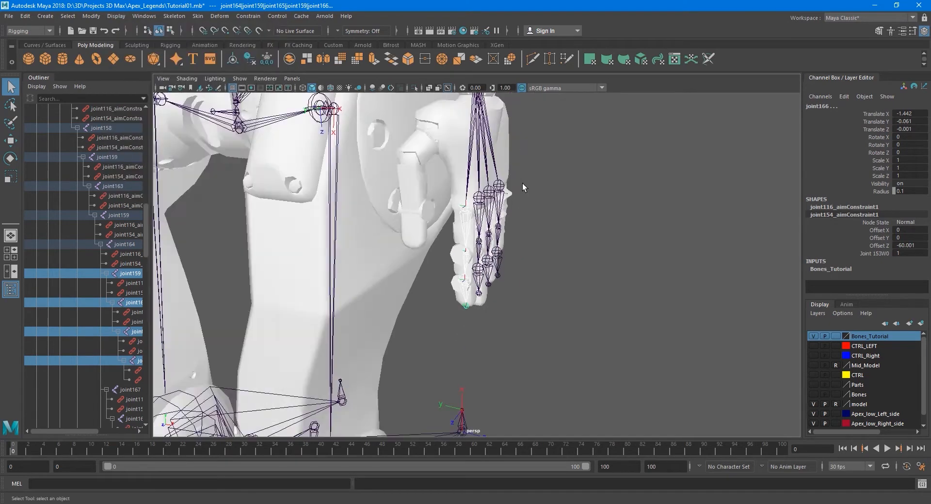
- Select the fully expanded left leg hierarchy from L_Leg_J_Tutorial through L_Heel05_J_end_Tutorial and toggle its local rotation axes display
scroll(377, 174, "up", 10)
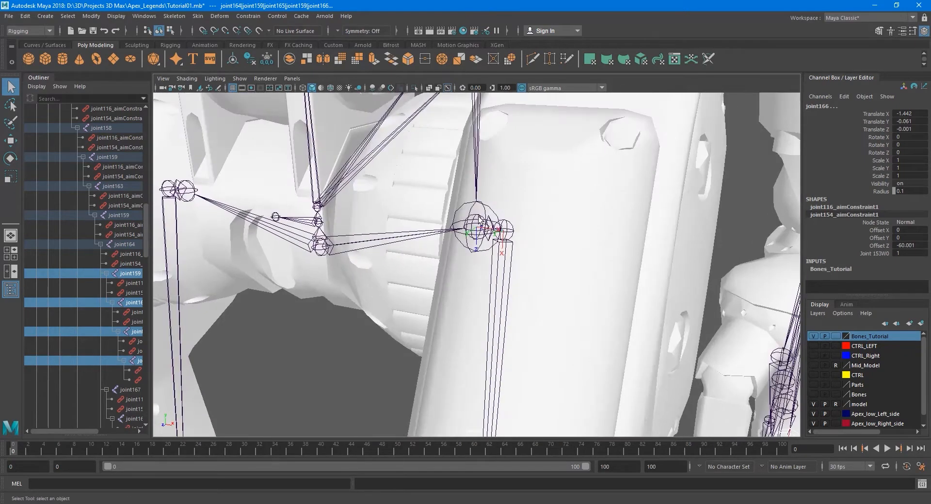
left_click(480, 222)
scroll(114, 269, "up", 10)
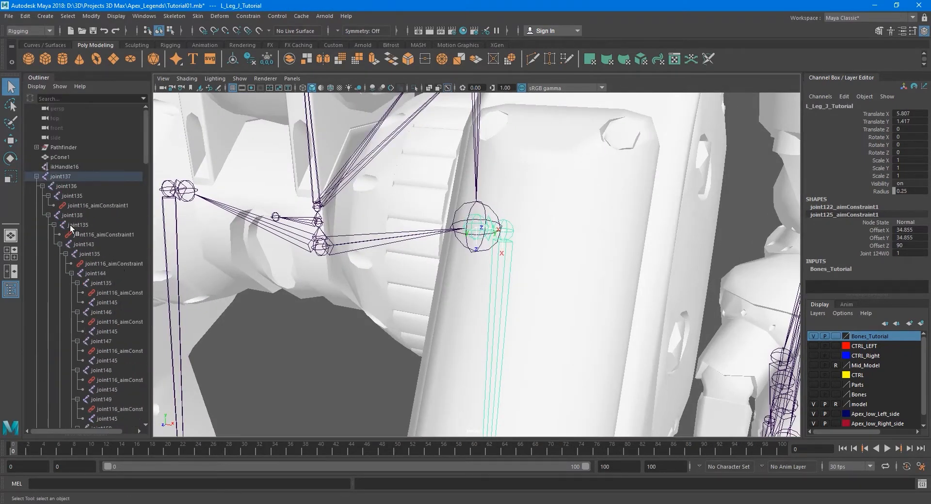
left_click(42, 186)
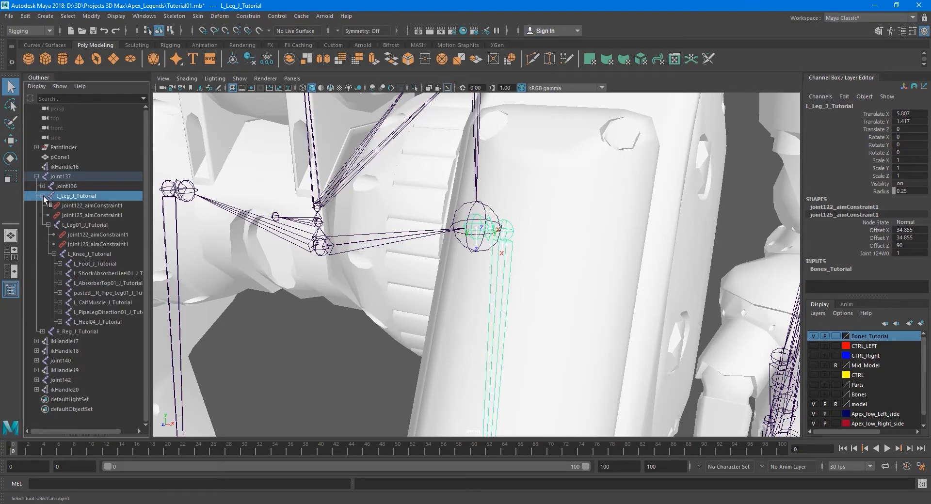
left_click(43, 196)
left_click(43, 196)
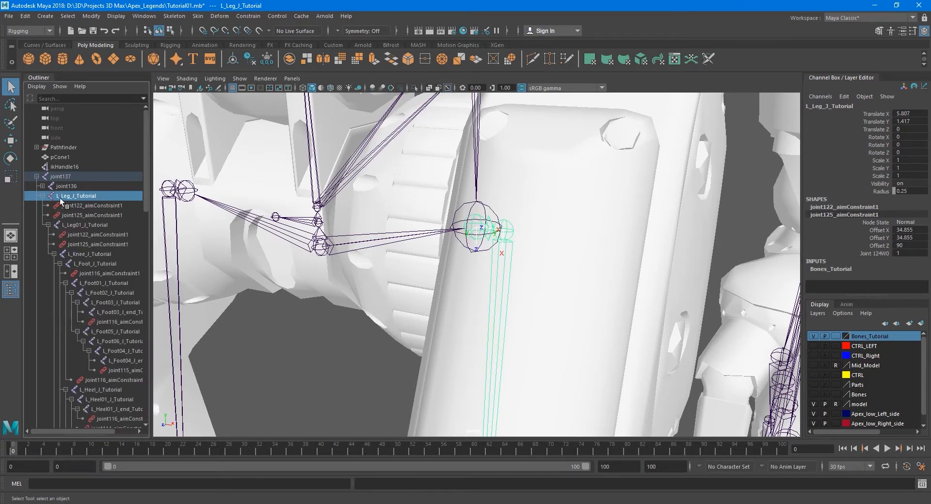
scroll(135, 227, "down", 10)
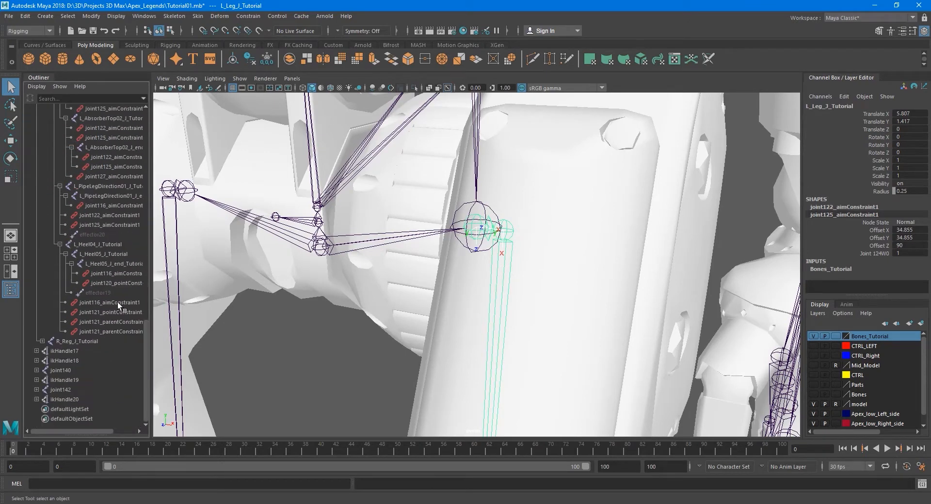
left_click(100, 263, "shift")
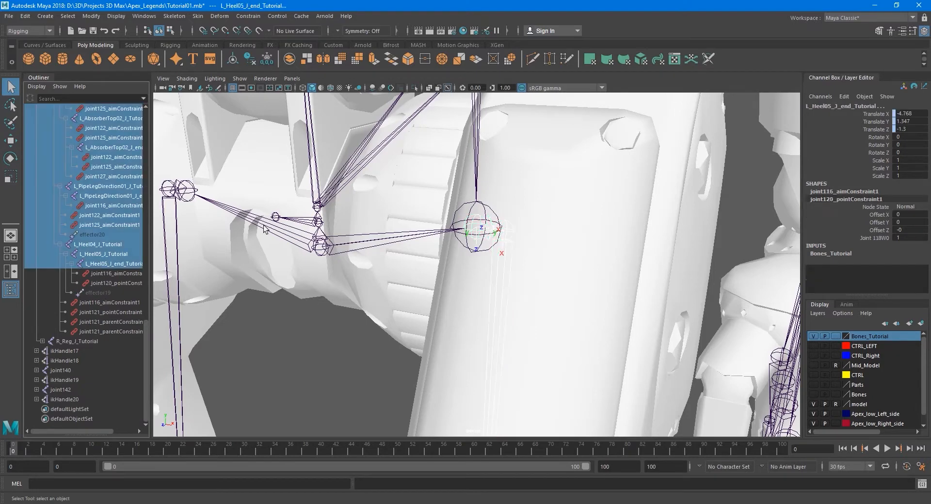
left_click(117, 16)
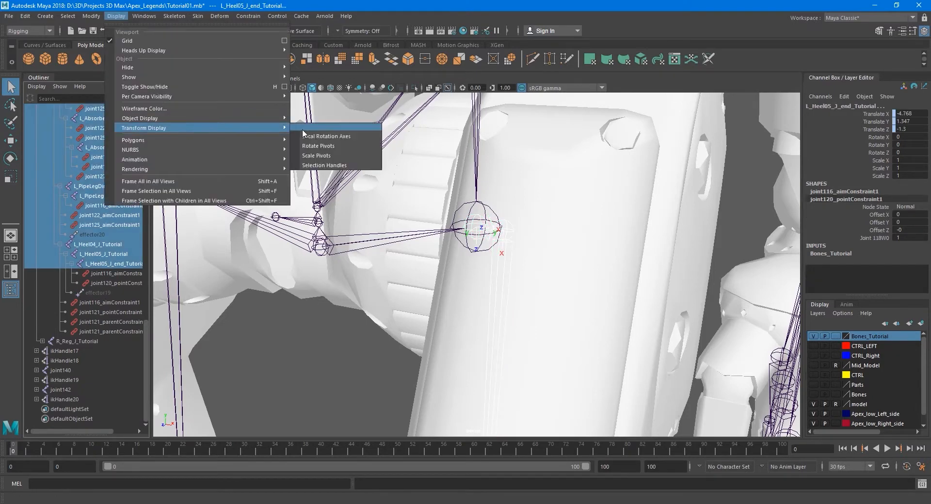
left_click(320, 137)
- Hide the Bones_Tutorial layer, show the Bones layer, and clear the selection around the foot
left_click(813, 336)
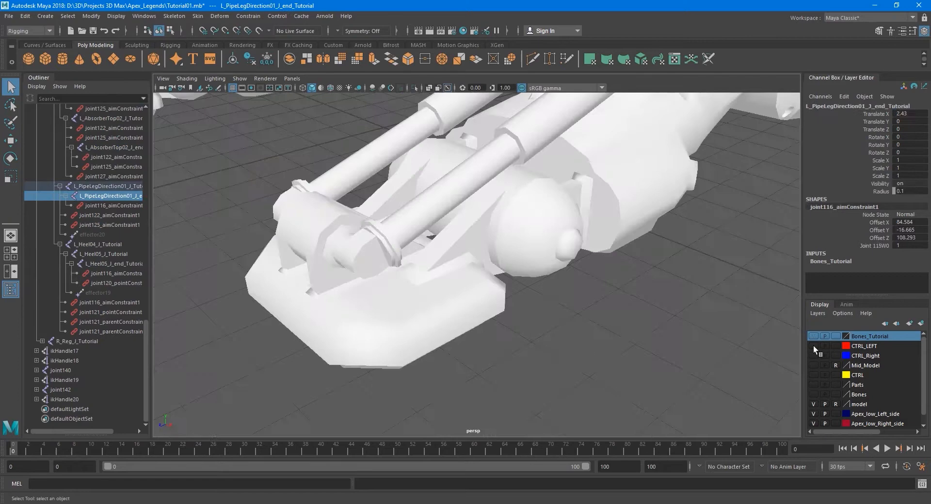
left_click(817, 394)
middle_click_drag(578, 330, 597, 352, "alt")
left_click_drag(598, 352, 555, 296, "alt")
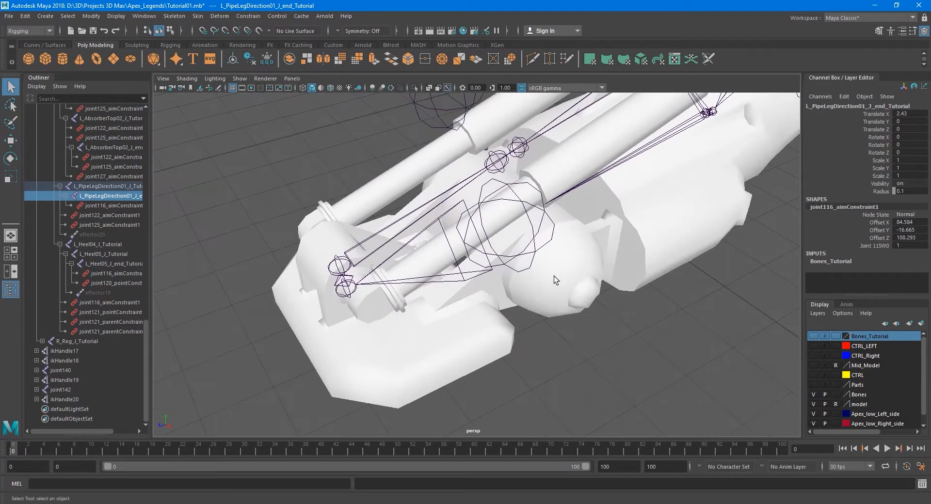
left_click(538, 244)
left_click_drag(501, 333, 513, 322, "alt")
left_click(502, 318)
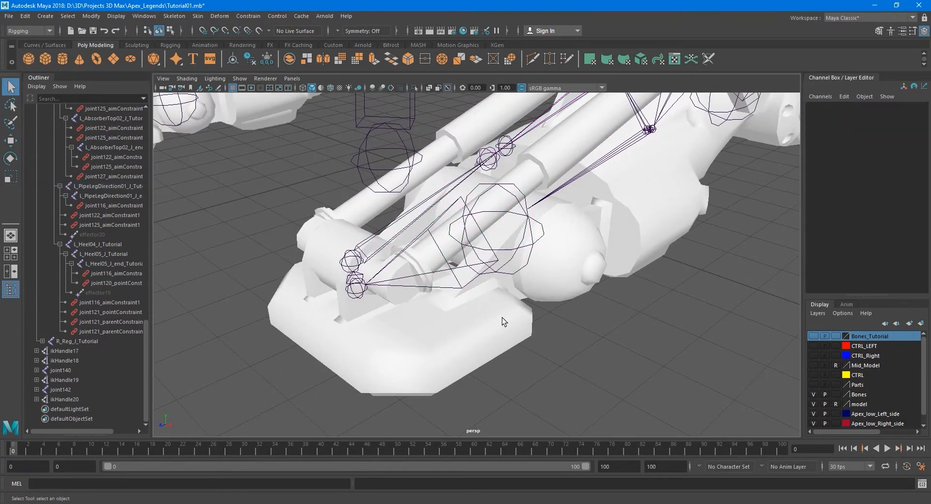
- Hide the model layer and show the Parts layer, with both feet in close view
left_click(813, 403)
left_click(813, 385)
scroll(465, 336, "down", 9)
middle_click_drag(506, 294, 471, 344, "alt")
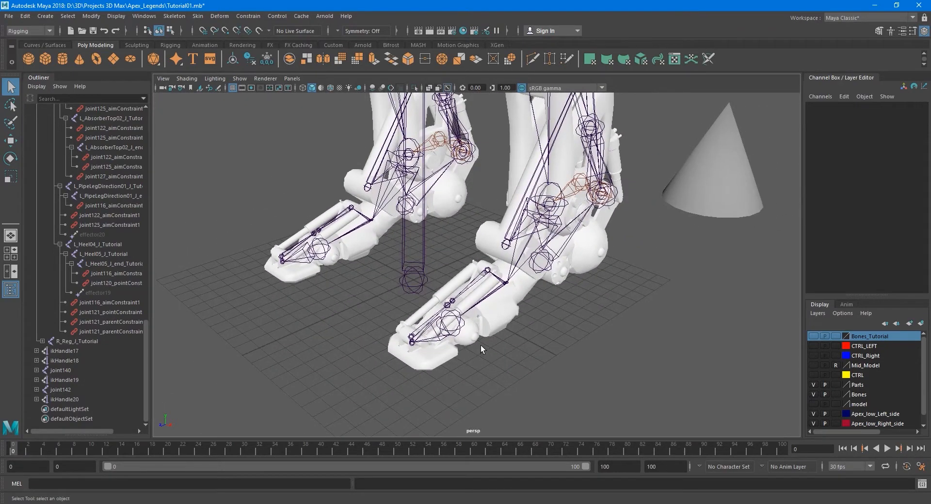
mouse_move(481, 345)
left_mouse_down("alt")
mouse_move(475, 353)
mouse_move(472, 324)
mouse_move(485, 326)
mouse_move(412, 296)
mouse_move(487, 336)
left_mouse_up("alt")
scroll(475, 335, "up", 5)
scroll(473, 336, "up", 5)
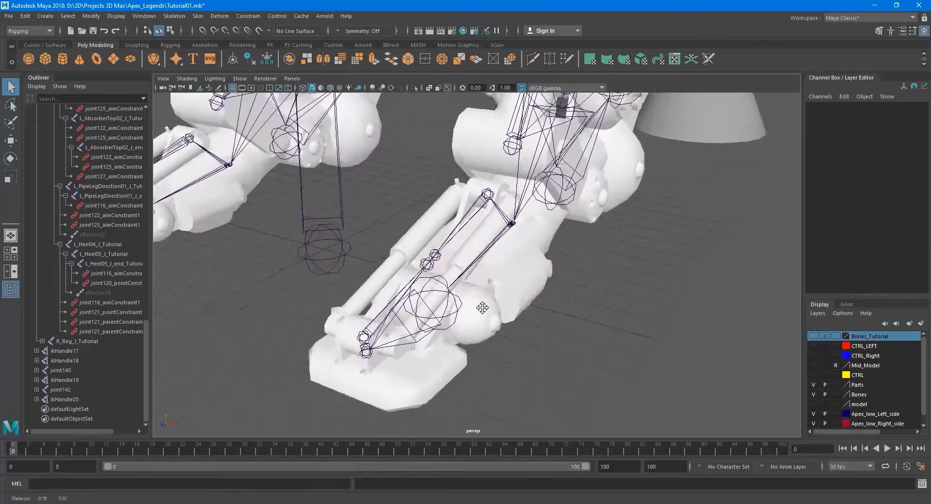
- Select the foot's round side piece, the thigh and the knee guard one by one to examine them as separate parts
left_click(493, 288)
scroll(493, 287, "down", 2)
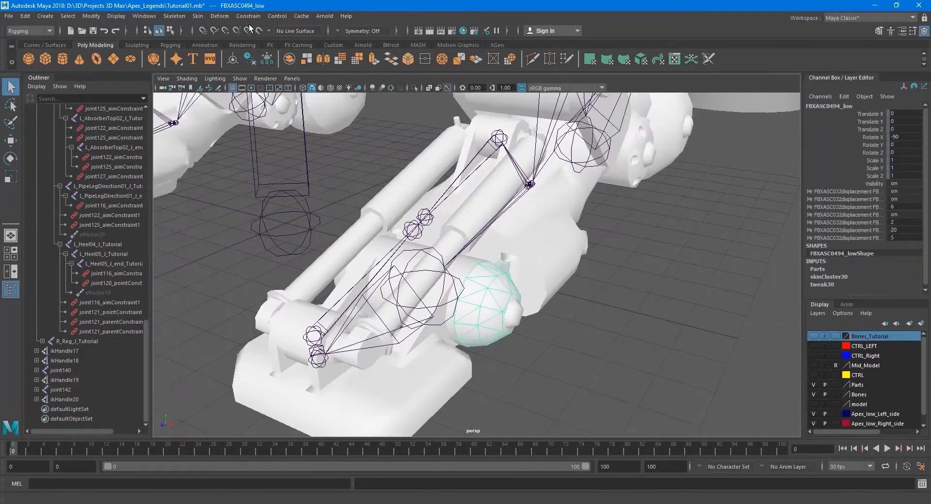
left_click(200, 15)
left_click(201, 15)
scroll(511, 267, "down", 8)
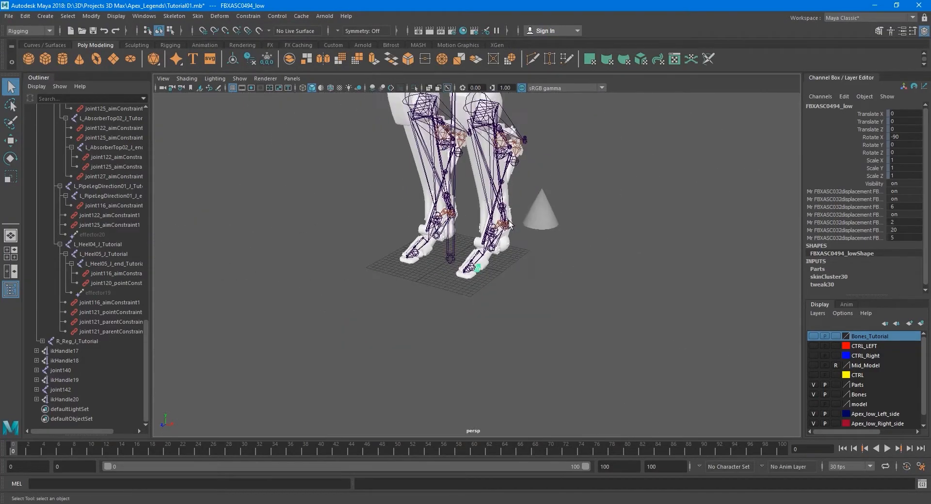
mouse_move(509, 221)
middle_mouse_down("alt")
mouse_move(505, 272)
mouse_move(488, 284)
mouse_move(490, 331)
middle_mouse_up("alt")
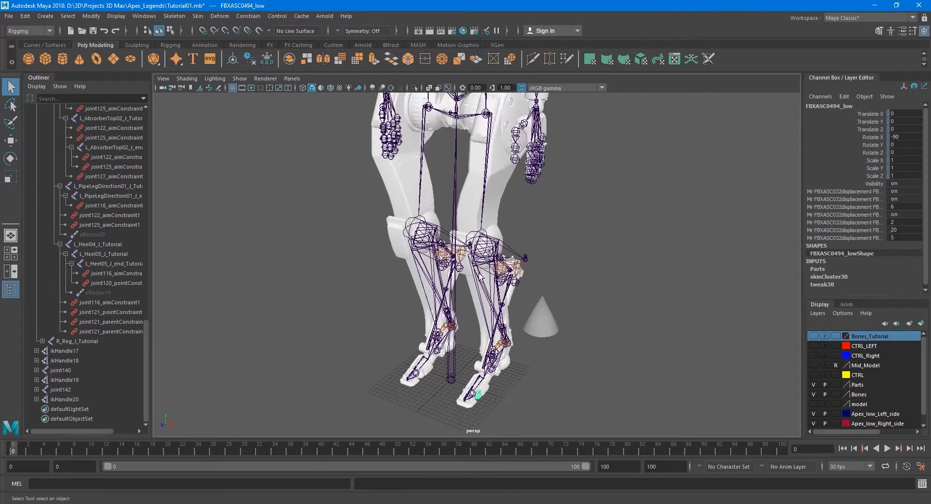
left_click(495, 185)
left_click_drag(496, 189, 600, 204, "alt")
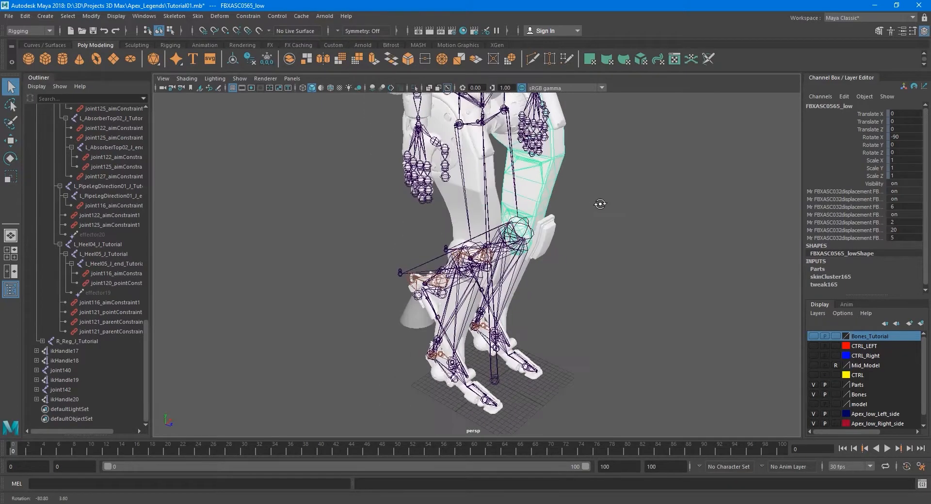
left_click(550, 232)
middle_click_drag(581, 268, 532, 251, "alt")
scroll(509, 255, "up", 5)
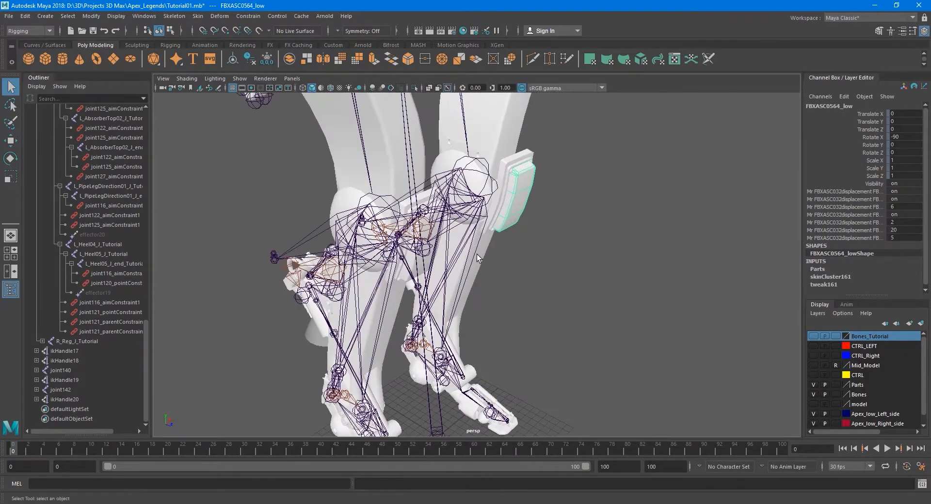
- Select the ankle cylinder, the main foot body and the round side piece in turn to examine the separate foot parts
left_click(476, 254)
middle_click_drag(510, 307, 472, 269, "alt")
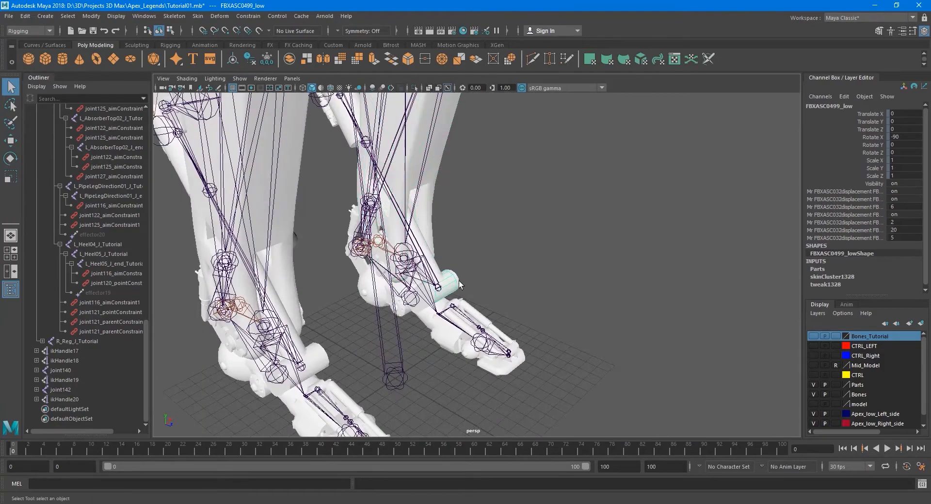
left_click_drag(460, 286, 476, 270, "alt")
scroll(531, 286, "up", 3)
left_click(540, 286)
scroll(540, 286, "up", 5)
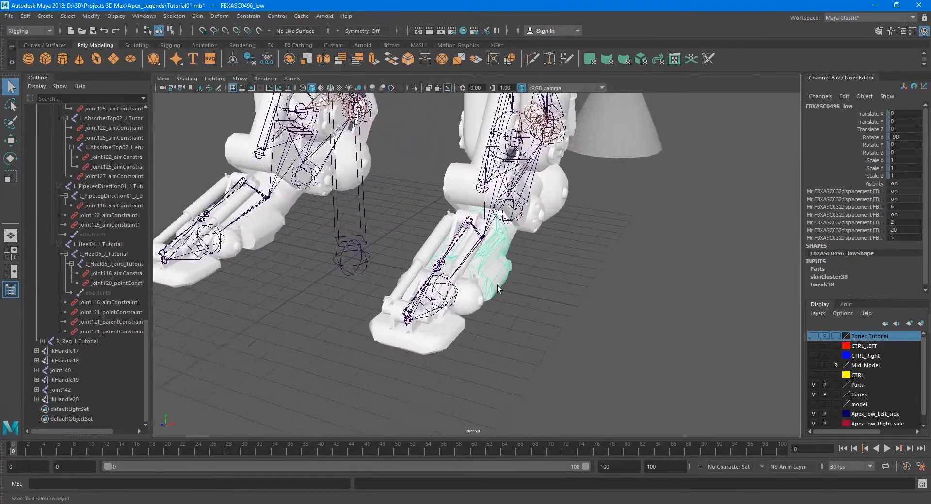
left_click(476, 312)
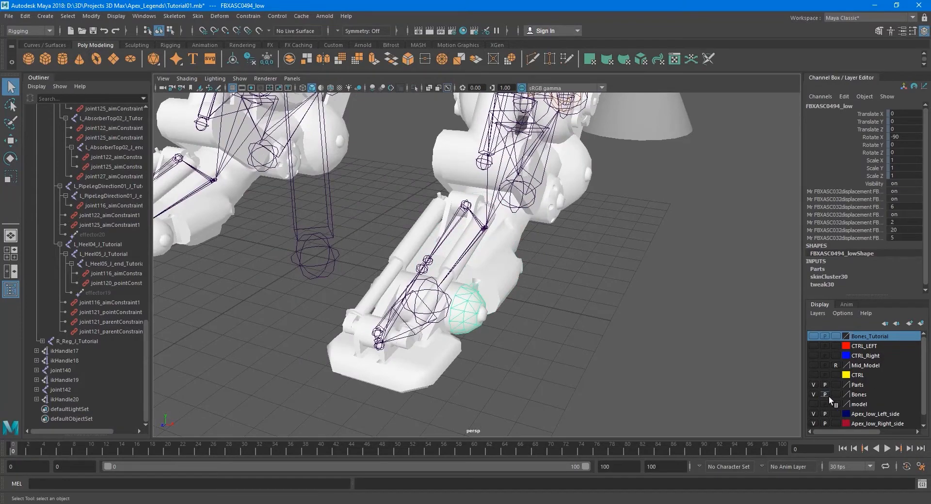
- Switch the display from the Parts layer to the model layer, and select the one-piece Pathfinder_low mesh to examine it along the legs
left_click(814, 387)
left_click(815, 403)
left_click(515, 255)
scroll(506, 344, "down", 8)
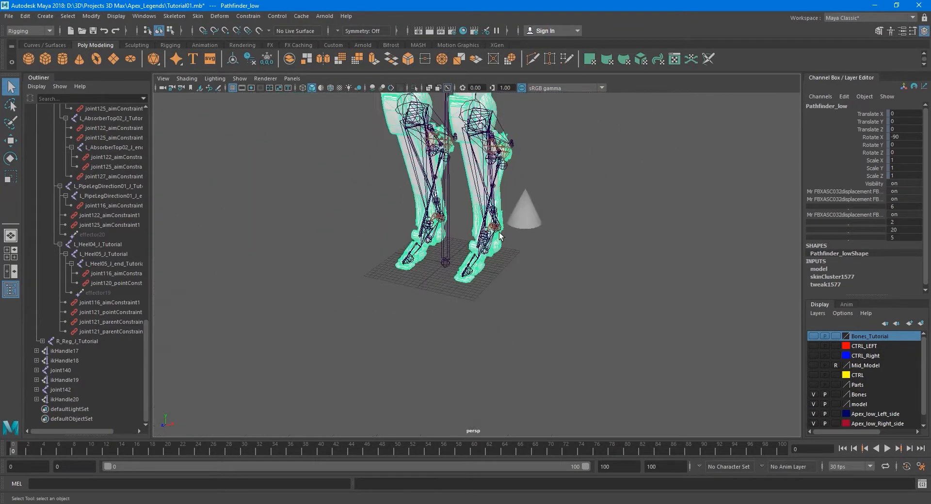
middle_click_drag(506, 228, 502, 355, "alt")
scroll(503, 356, "down", 5)
middle_click_drag(511, 273, 509, 341, "alt")
left_click_drag(509, 341, 532, 311, "alt")
middle_click_drag(578, 326, 588, 297, "alt")
left_click_drag(588, 297, 544, 328, "alt")
scroll(529, 291, "up", 8)
middle_click_drag(545, 329, 519, 192, "alt")
right_click_drag(518, 194, 692, 422, "alt")
middle_click_drag(693, 423, 689, 344, "alt")
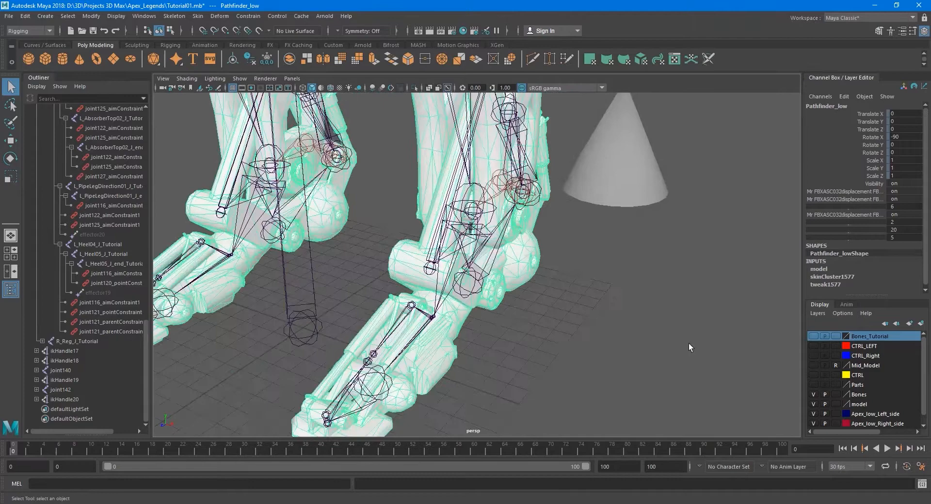
- Hide the model layer, show the Parts layer, and select the toe plate of the foot nearest the cone
left_click(813, 403)
left_click(813, 385)
middle_click_drag(502, 344, 618, 140, "alt")
scroll(533, 252, "up", 5)
left_click_drag(510, 270, 505, 287, "alt")
scroll(504, 287, "up", 3)
left_click(489, 264)
scroll(488, 264, "down", 6)
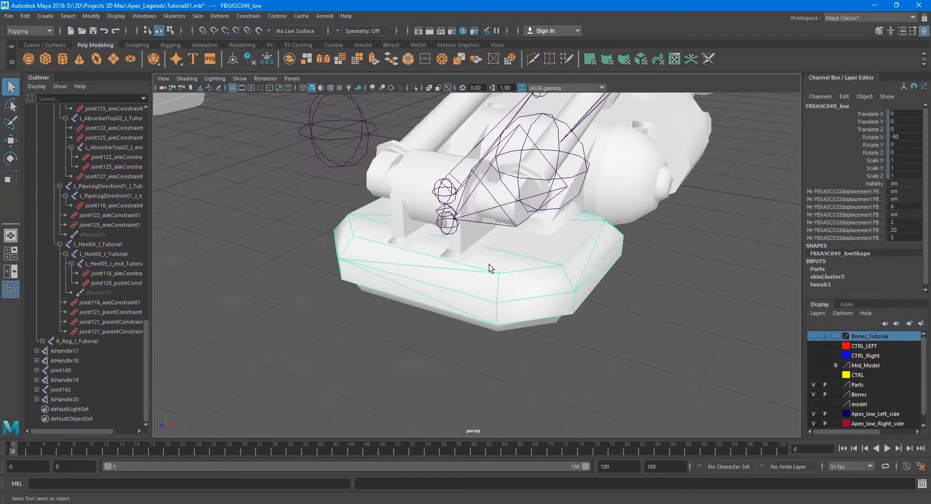
- Examine the toe plate with the surrounding foot joints from several angles, and the whole robot with its skeleton
middle_click_drag(527, 262, 494, 328, "alt")
scroll(494, 328, "down", 2)
mouse_move(537, 324)
left_mouse_down("alt")
mouse_move(459, 326)
mouse_move(486, 313)
mouse_move(537, 324)
left_mouse_up("alt")
middle_click_drag(538, 324, 516, 309, "alt")
scroll(506, 249, "up", 6)
left_click_drag(516, 309, 484, 306, "alt")
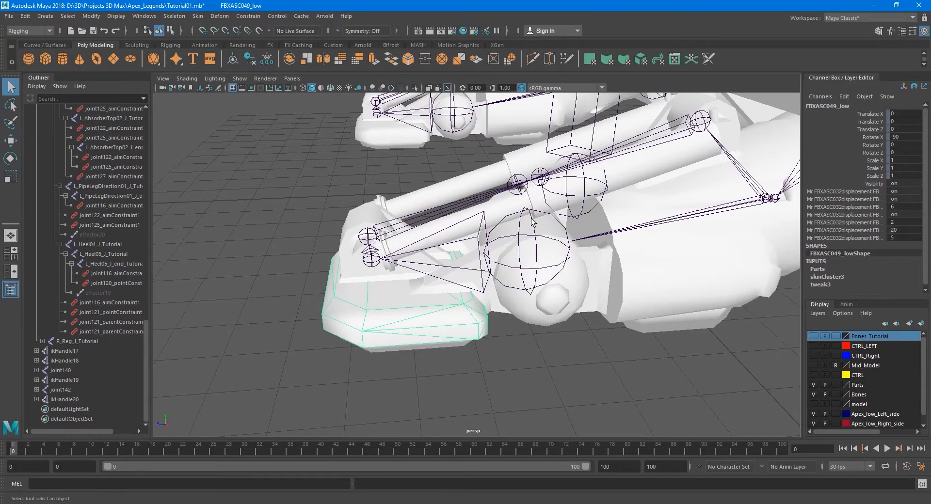
scroll(436, 327, "down", 5)
left_click_drag(445, 326, 501, 293, "alt")
scroll(489, 346, "down", 5)
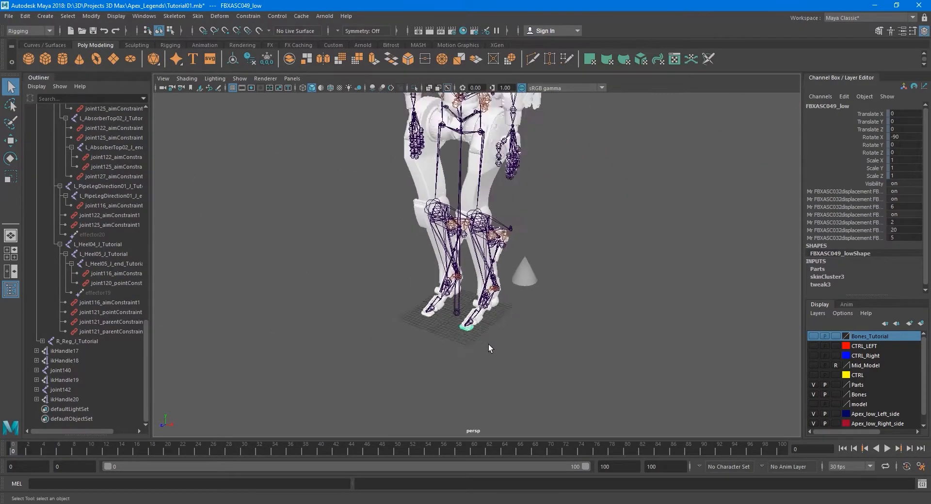
middle_click_drag(501, 277, 481, 330, "alt")
left_click_drag(480, 352, 487, 334, "alt")
middle_click_drag(504, 281, 504, 308, "alt")
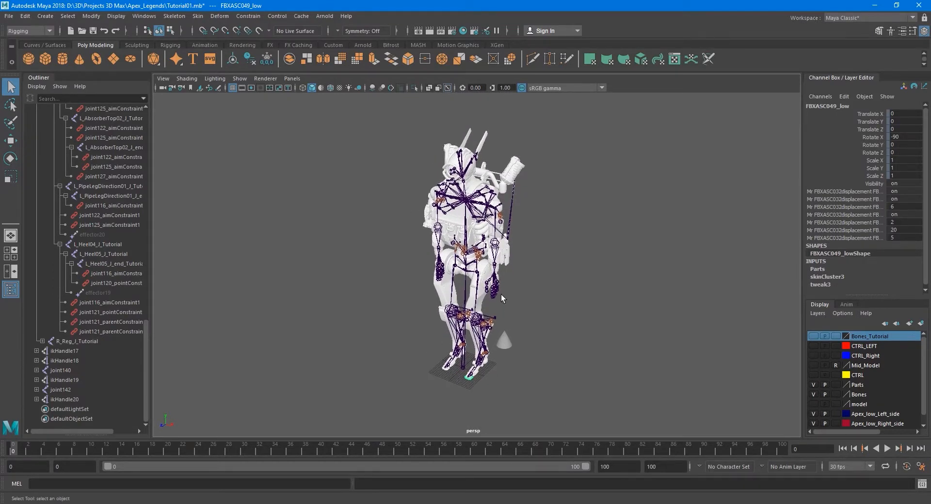
- Review the available skin binding and weighting commands, and make the model layer the active layer
left_click(197, 16)
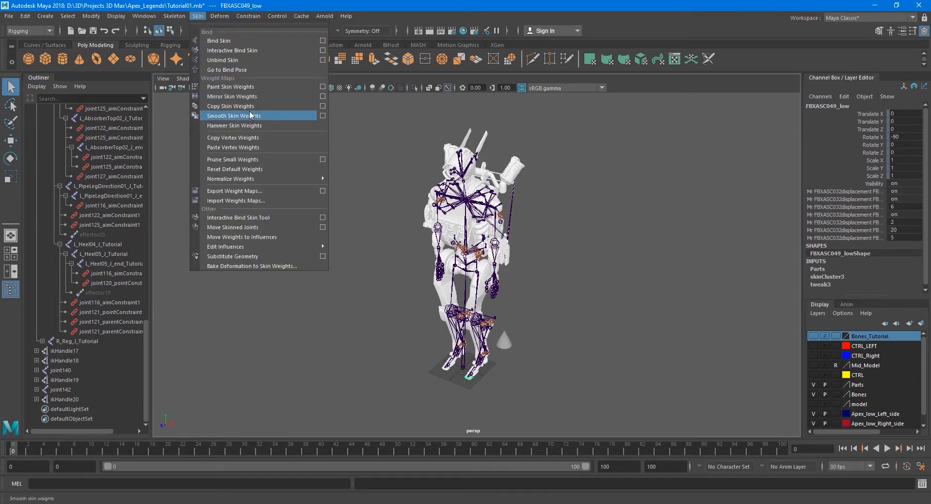
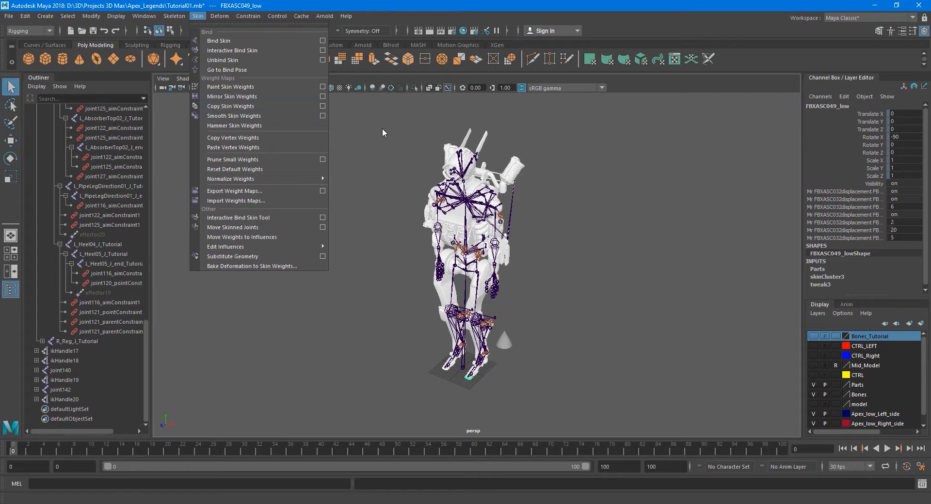
left_click(866, 407)
left_click(865, 408)
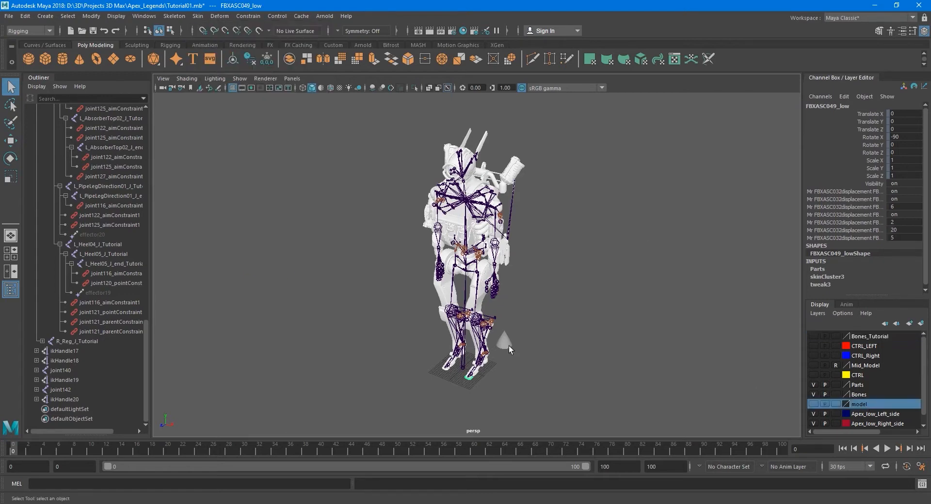
scroll(508, 345, "up", 10)
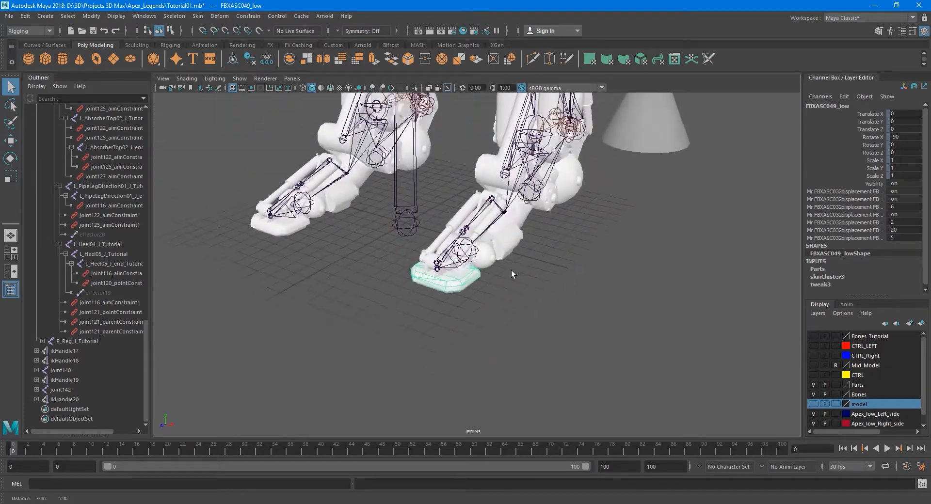
- Try rotating the L_Foot05_J joint to about -37.5 on Z to test which foot parts follow it, and undo the rotation
scroll(511, 271, "up", 8)
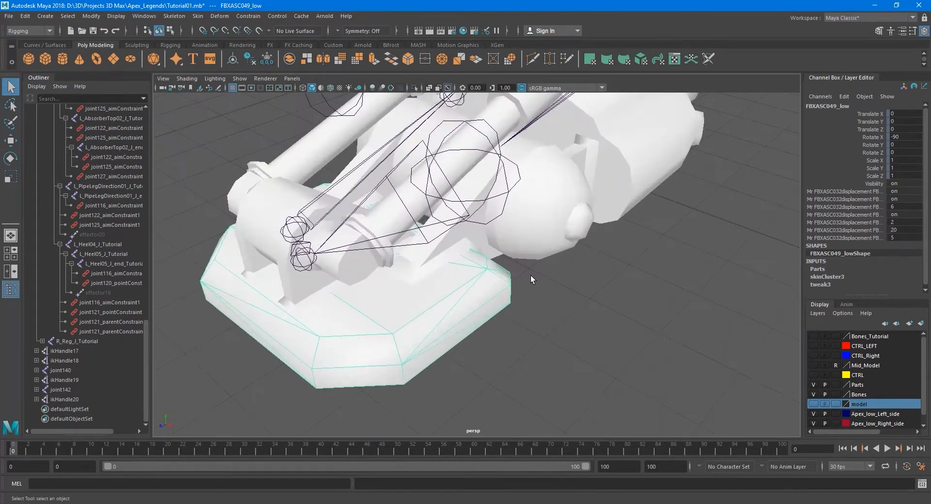
scroll(531, 276, "up", 4)
left_click(636, 299)
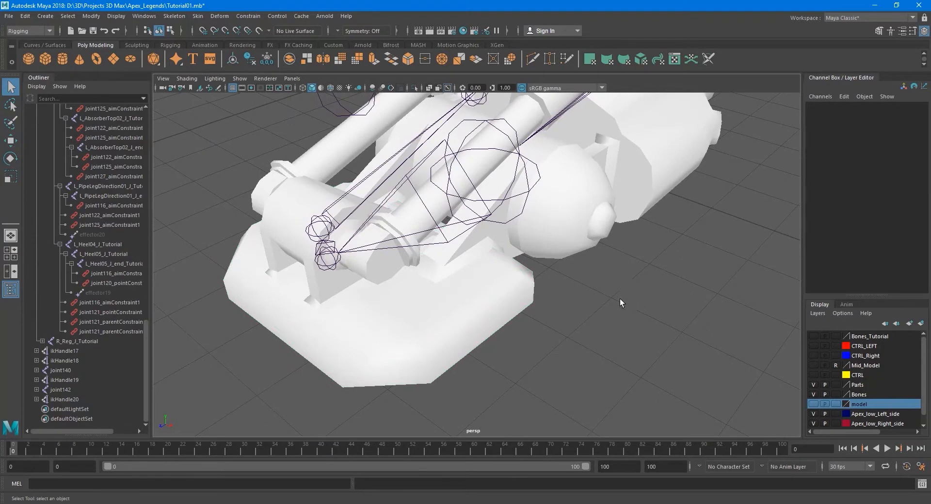
left_click_drag(620, 298, 578, 296, "alt")
scroll(577, 296, "up", 2)
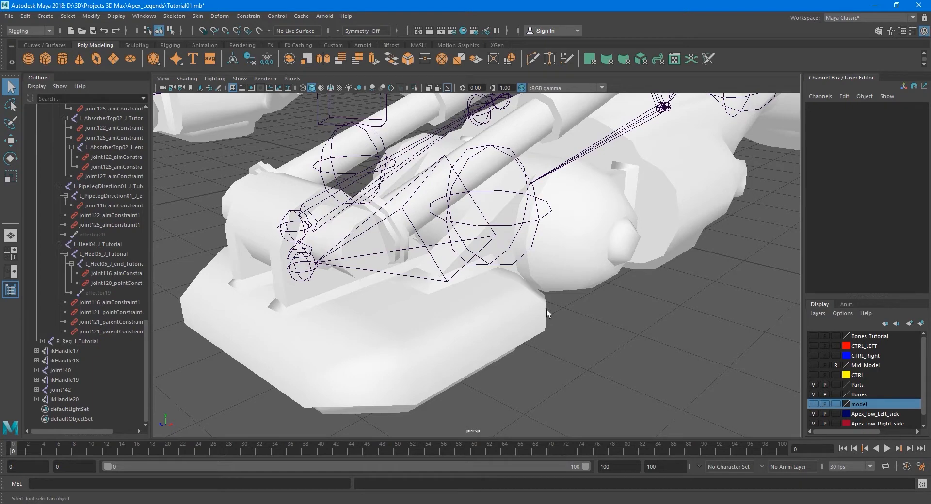
left_click(513, 310)
left_click_drag(514, 310, 584, 291, "alt")
left_click(513, 172)
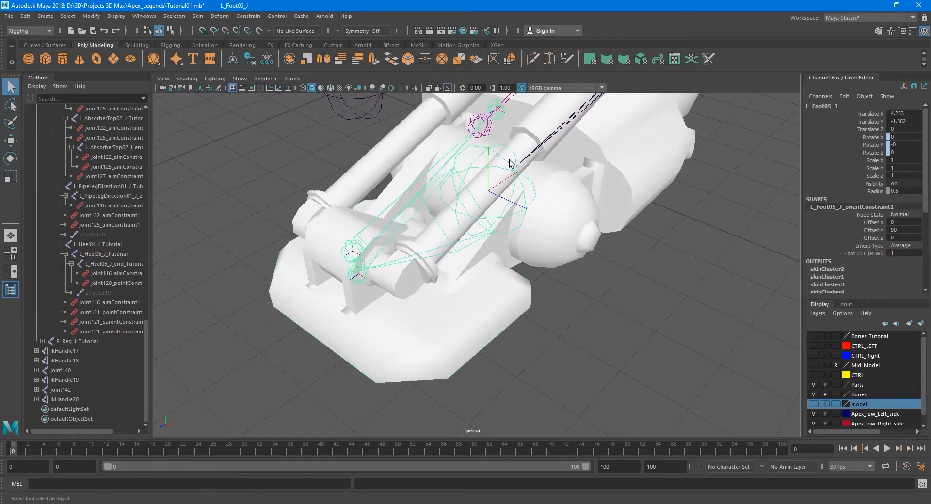
key("e")
left_click_drag(473, 172, 477, 142)
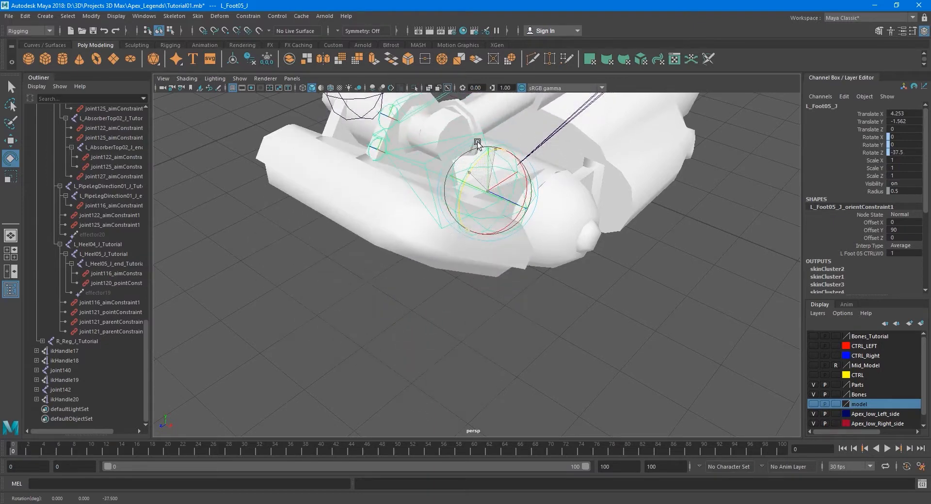
key("ctrl+z")
key("q")
- Select the foot section behind the toes, the toe plate and the hinge bracket of the foot
left_click_drag(569, 275, 473, 308, "alt")
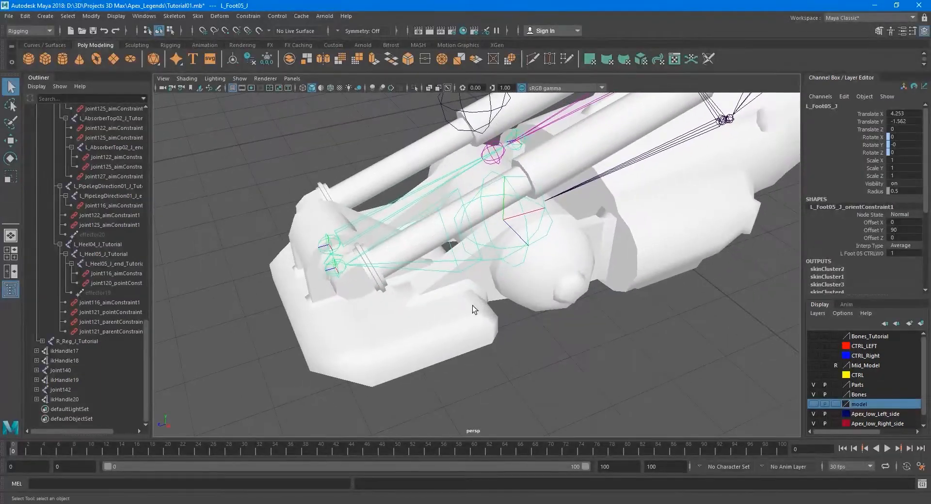
left_click(475, 275)
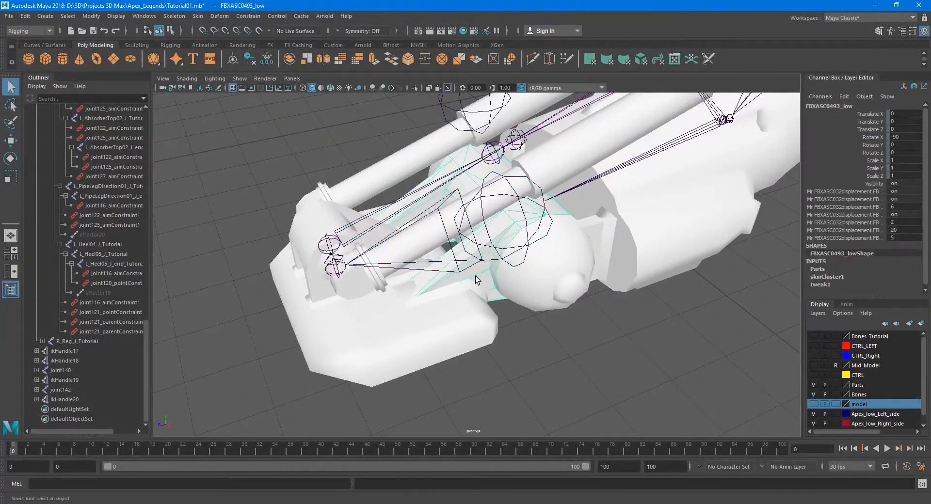
left_click(468, 303)
left_click_drag(416, 270, 409, 297, "alt")
middle_click_drag(426, 209, 449, 270, "alt")
scroll(421, 229, "up", 4)
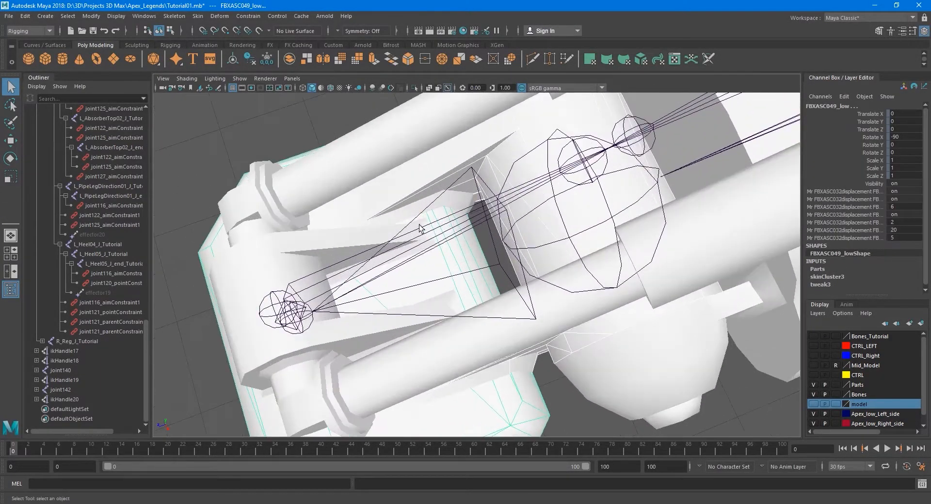
left_click(377, 277)
scroll(454, 227, "down", 3)
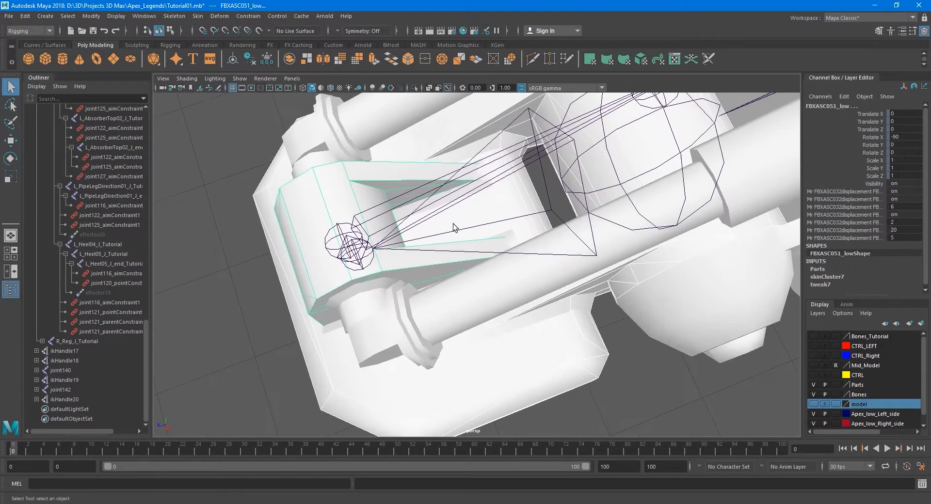
- Add the small hinge inserts and the sole plate to the foot selection, and unbind the skin of the selected parts
left_click(372, 290)
left_click_drag(377, 301, 477, 296, "alt")
left_click(461, 284)
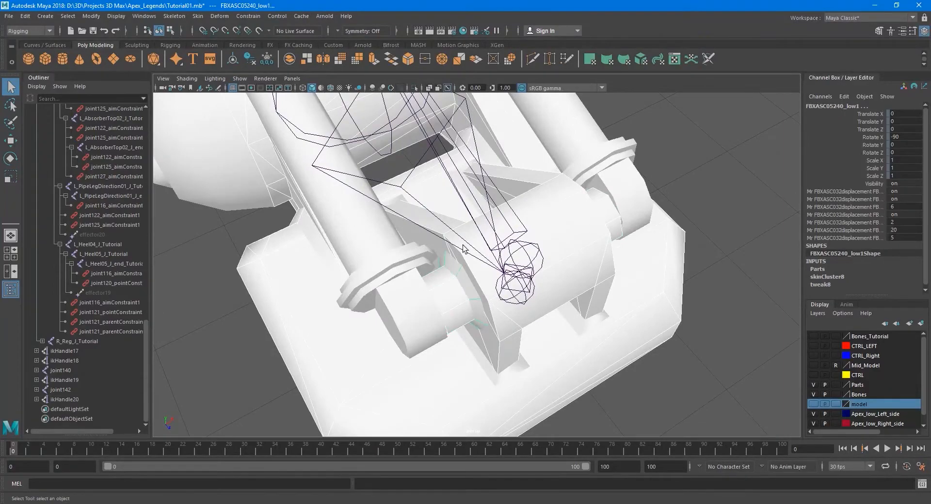
scroll(464, 250, "down", 5)
left_click_drag(548, 290, 361, 240, "alt")
left_click(455, 310)
left_click_drag(375, 206, 349, 184, "alt")
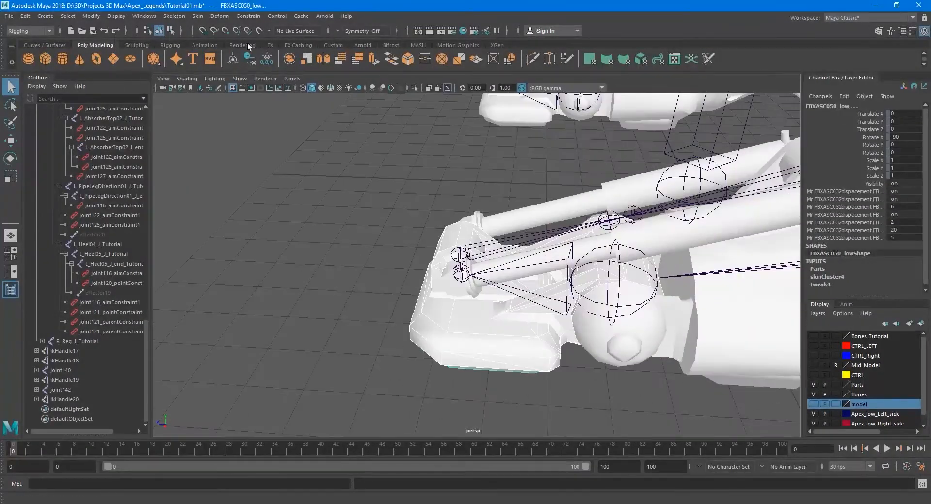
left_click(198, 16)
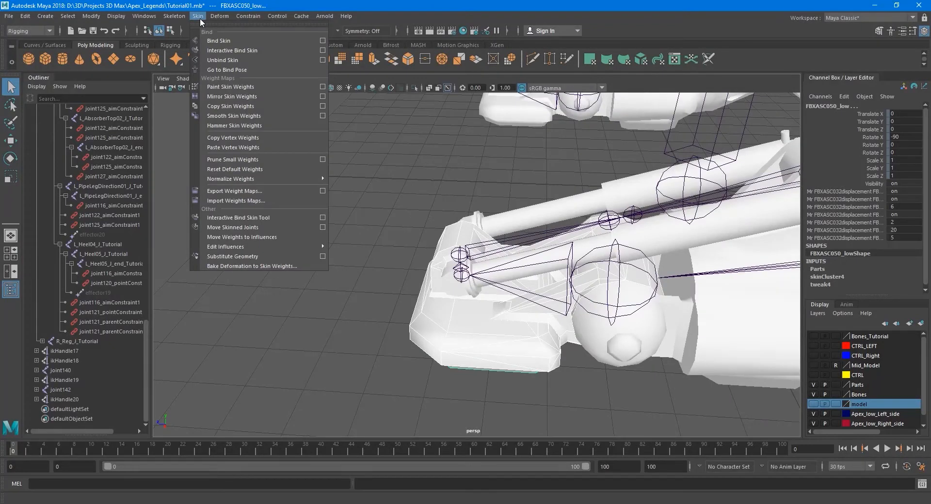
left_click(231, 64)
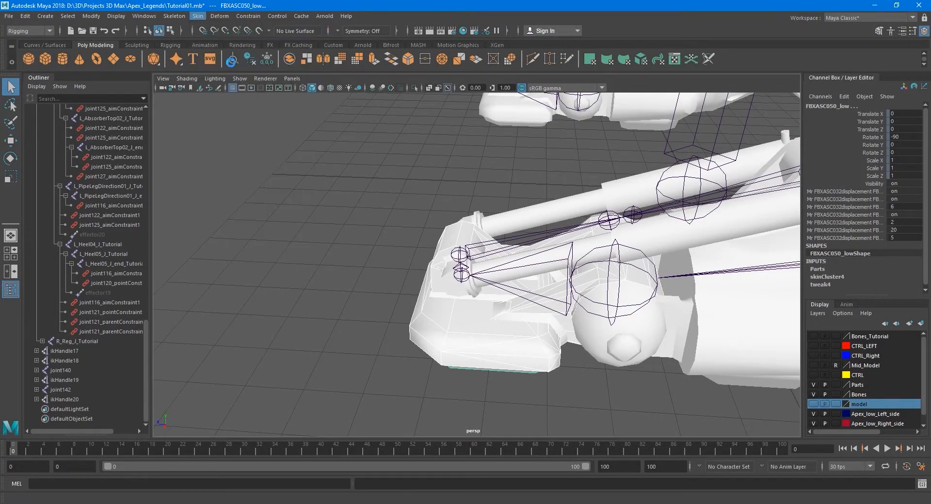
left_click(311, 160)
- Try rotating L_Foot05_J to about -65 on Z to check for parts still bound to it, and undo the rotation
middle_click_drag(626, 279, 586, 272, "alt")
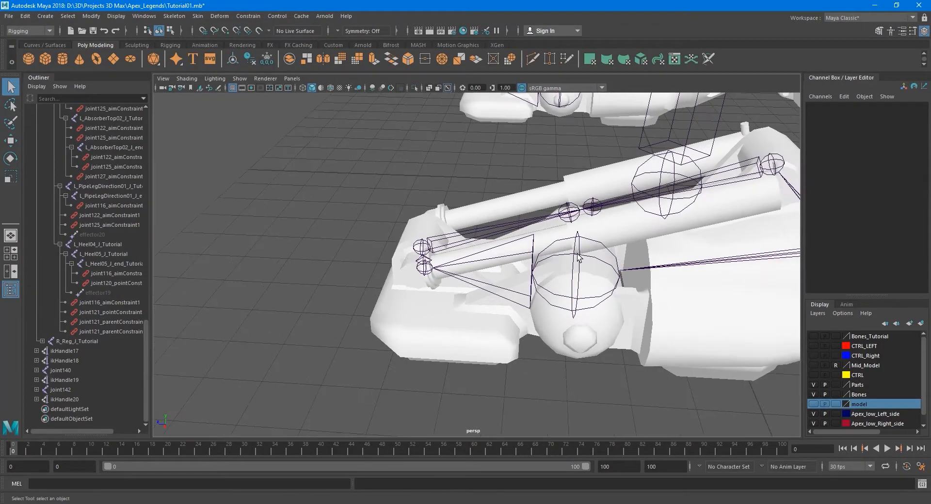
left_click(578, 258)
key("e")
left_click_drag(588, 244, 638, 252)
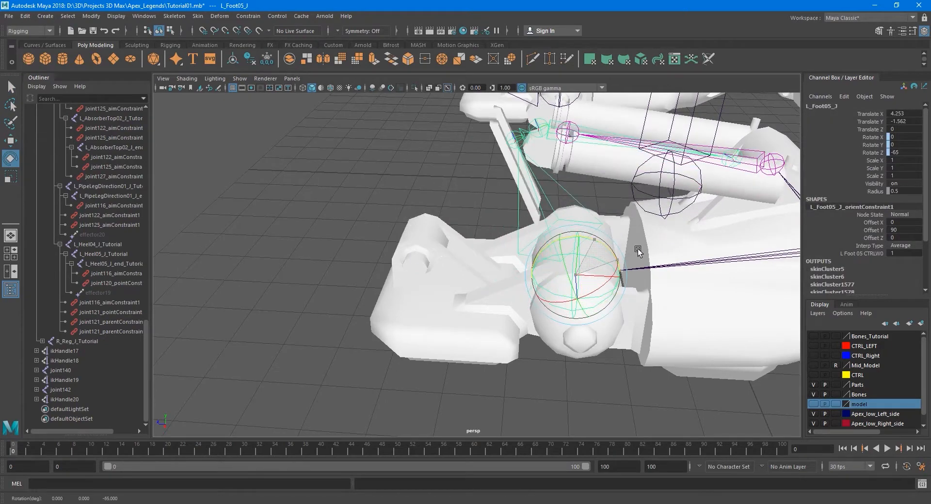
key("ctrl+z")
key("ctrl+z")
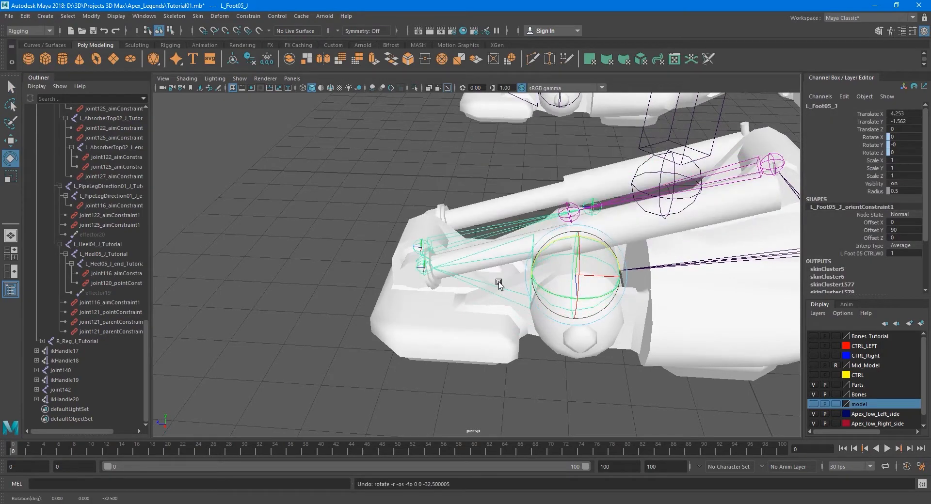
key("q")
- Select the remaining slot inserts where the hinge bracket meets the toe plate, and unbind their skin
left_click_drag(431, 282, 483, 307, "alt")
middle_click_drag(483, 306, 478, 276, "alt")
scroll(478, 276, "up", 5)
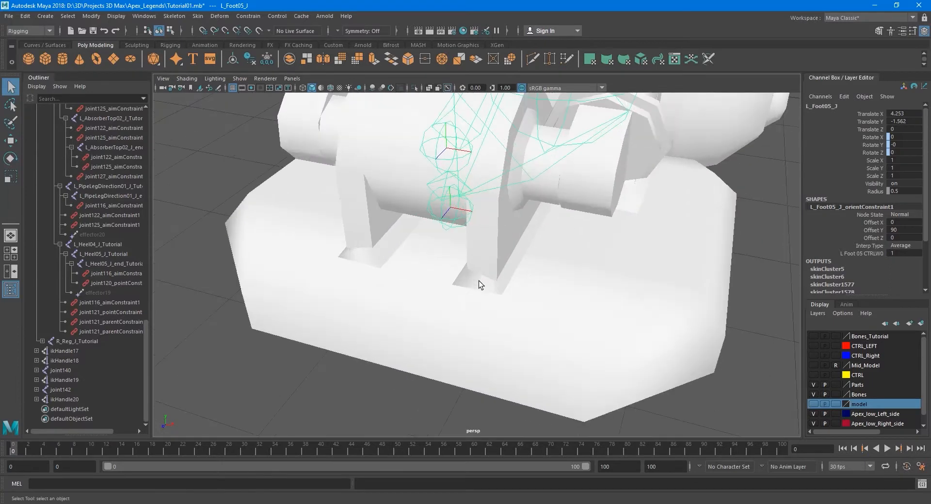
left_click(479, 281)
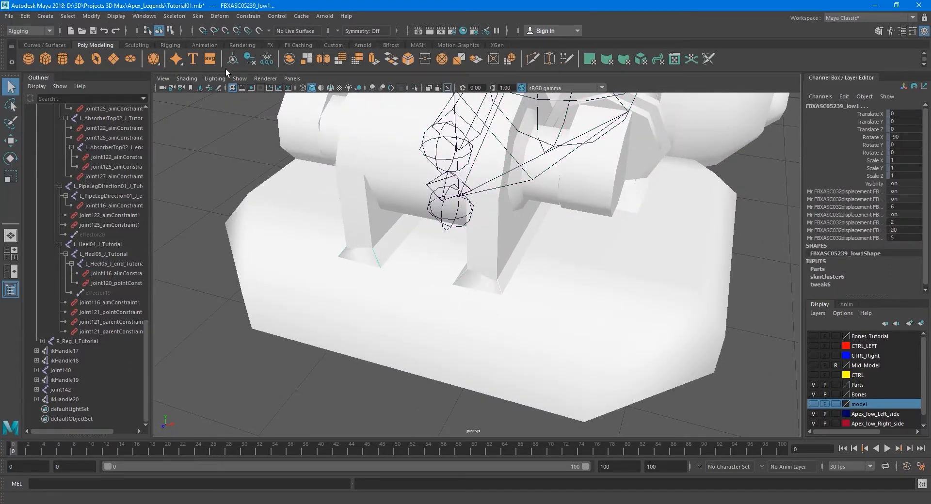
left_click(204, 16)
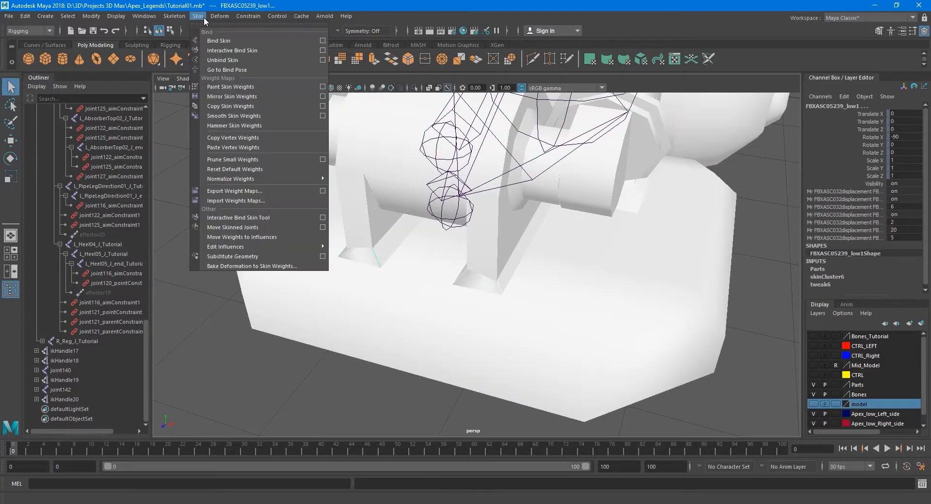
left_click(225, 61)
left_click(240, 146)
- Try rotating the L_Foot05_J joint again to check that the foot parts are detached, and undo the rotation
scroll(339, 233, "down", 5)
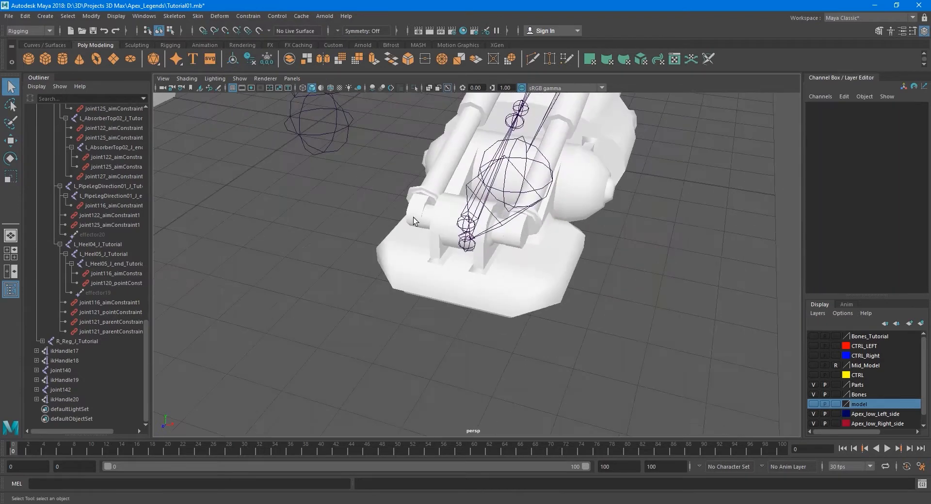
left_click_drag(665, 255, 605, 230, "alt")
left_click(605, 230)
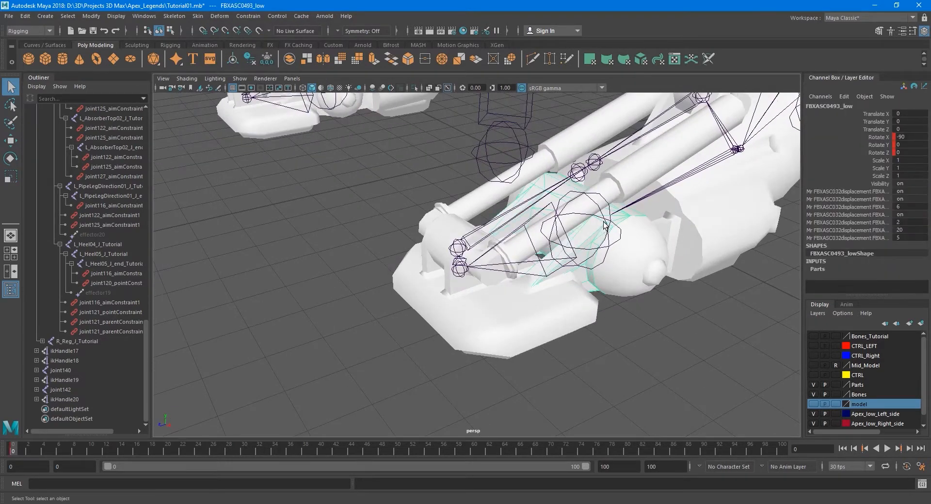
left_click(603, 222)
key("e")
left_click_drag(558, 211, 543, 183)
key("ctrl+z")
key("q")
middle_click_drag(613, 276, 582, 266, "alt")
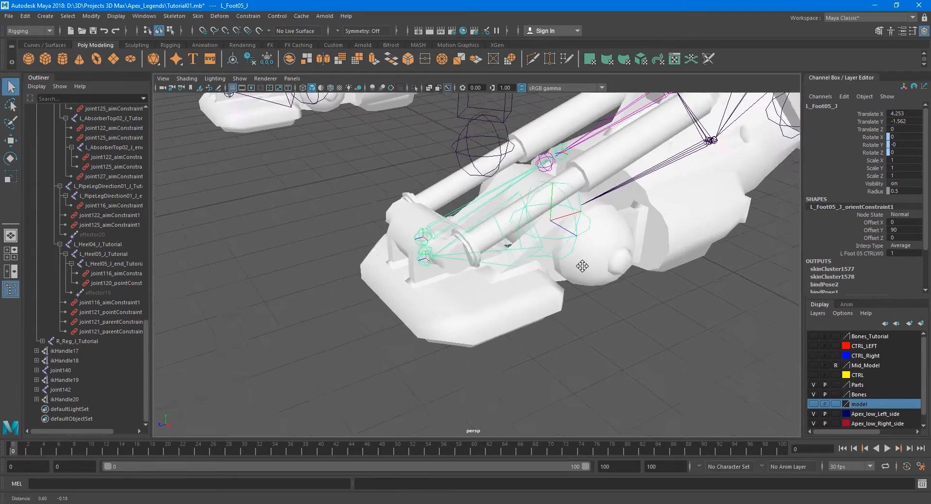
left_click_drag(583, 267, 512, 291, "alt")
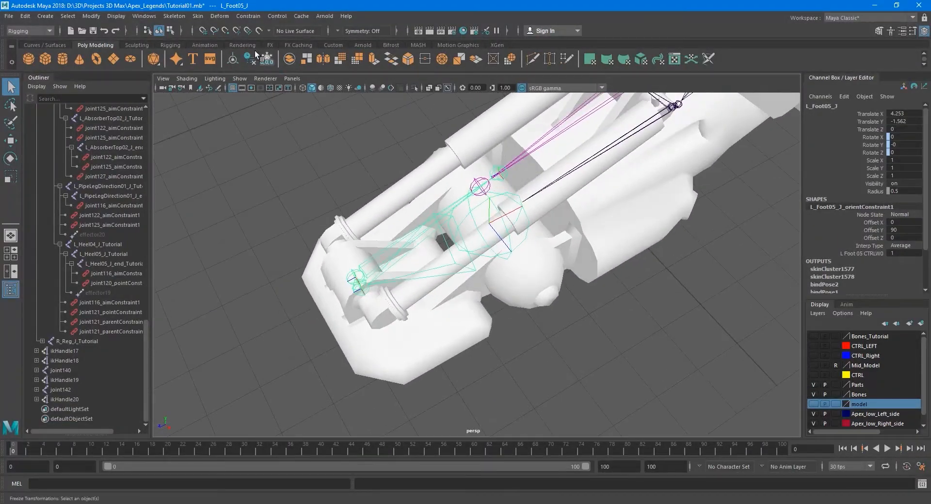
left_click(196, 18)
left_click(196, 17)
- Select the unbound foot section with its small side inserts, the toe plate and the sole plate
left_click_drag(433, 237, 466, 185, "alt")
right_click_drag(465, 185, 501, 239, "alt")
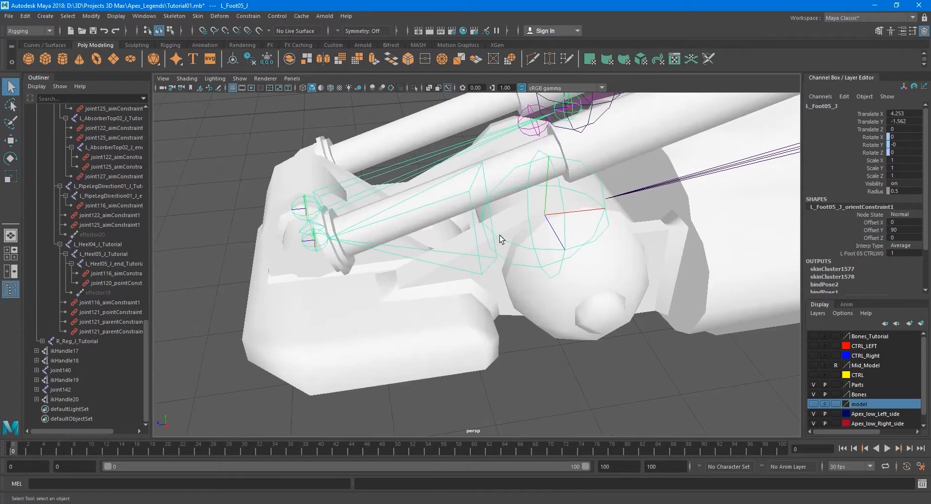
left_click(468, 242)
left_click_drag(458, 291, 423, 229, "alt")
left_click(353, 155)
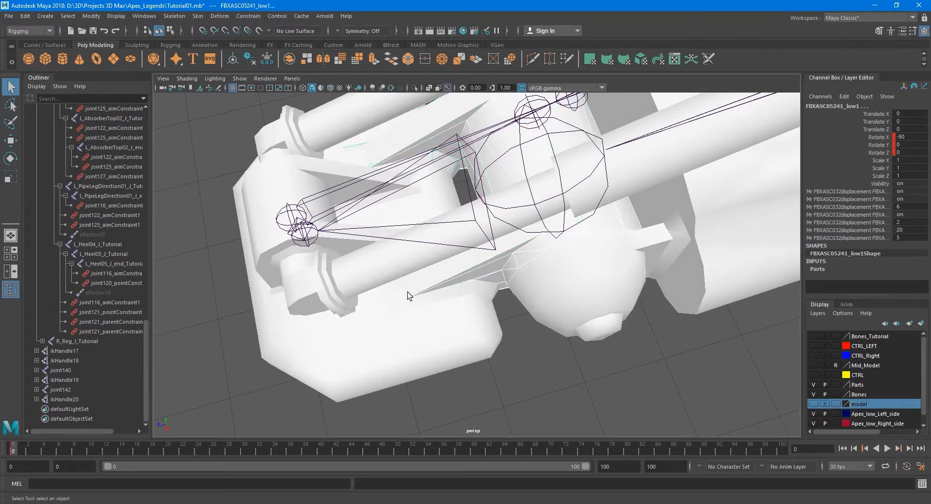
left_click(418, 333)
middle_click_drag(465, 363, 494, 283, "alt")
left_click_drag(494, 283, 508, 265, "alt")
left_click(346, 311, "shift")
left_click_drag(354, 297, 349, 273, "alt")
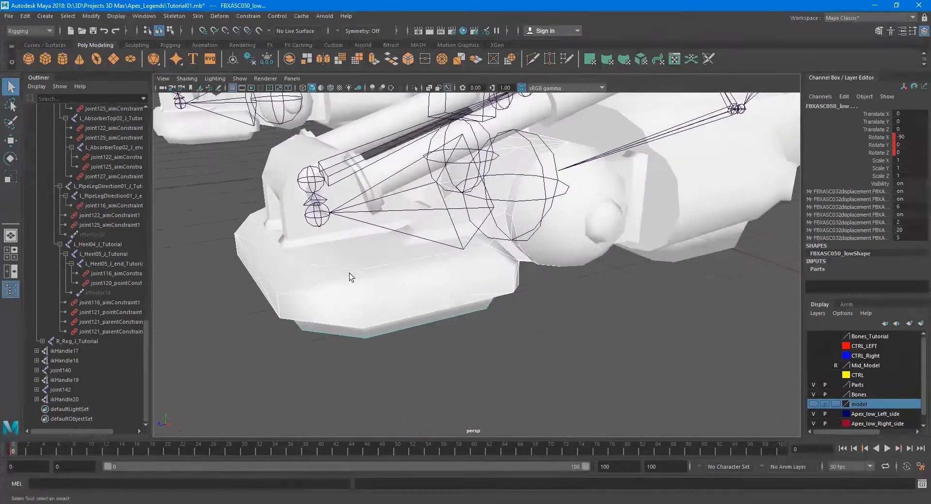
middle_click_drag(349, 273, 426, 304, "alt")
- Add the slot inserts, the pins on both sides of the toe hinge and the remaining small hinge piece to the selection
left_click(384, 293)
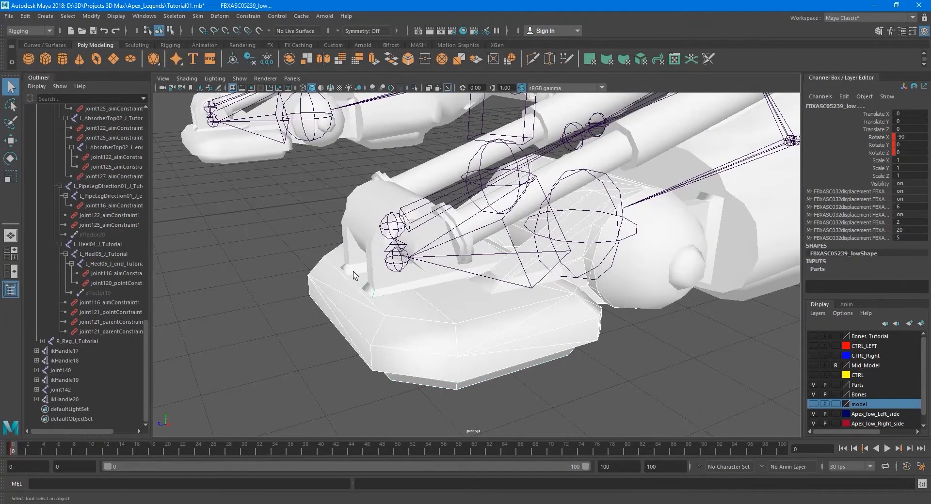
left_click(382, 277)
left_click(387, 281)
left_click_drag(423, 284, 500, 316, "alt")
scroll(499, 316, "up", 5)
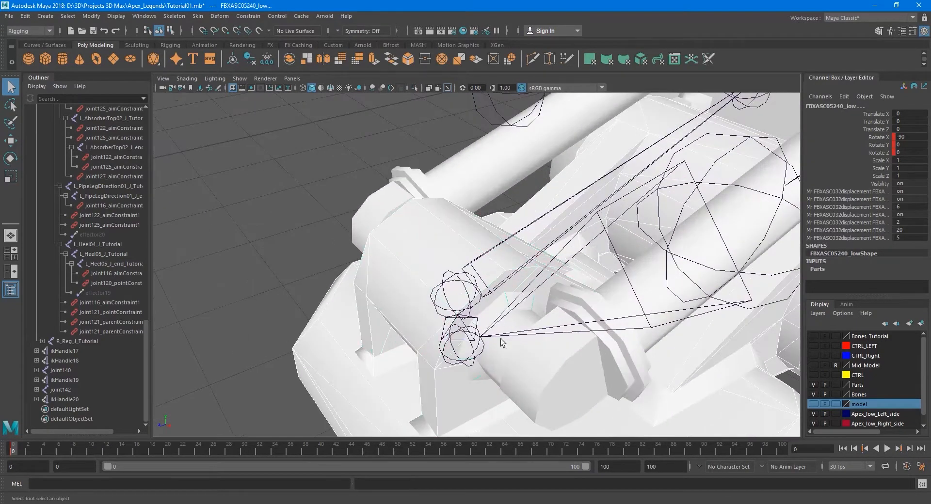
left_click(502, 343)
left_click_drag(502, 343, 518, 325, "alt")
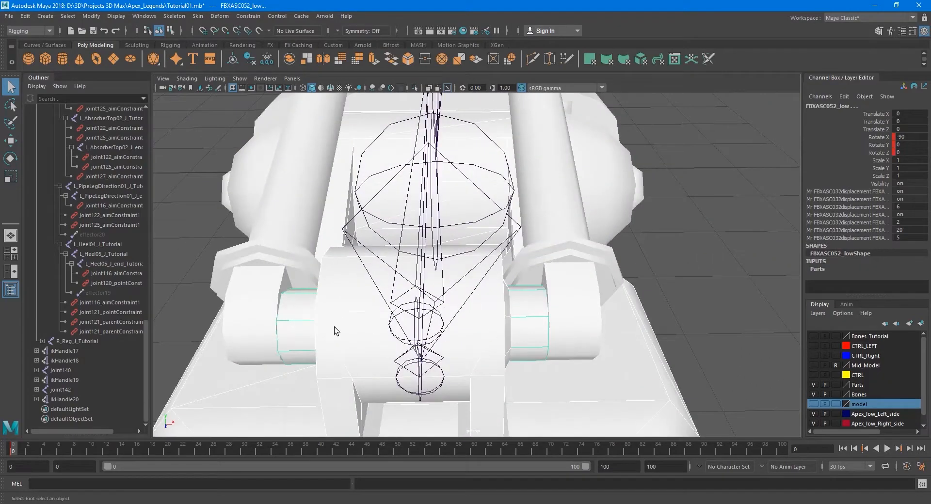
left_click_drag(334, 327, 348, 373, "alt")
left_click(346, 400, "shift")
- Add the L_Foot05_J joint to the selected foot parts
scroll(346, 401, "down", 5)
left_click_drag(600, 335, 443, 329, "alt")
left_click_drag(617, 360, 585, 305, "alt")
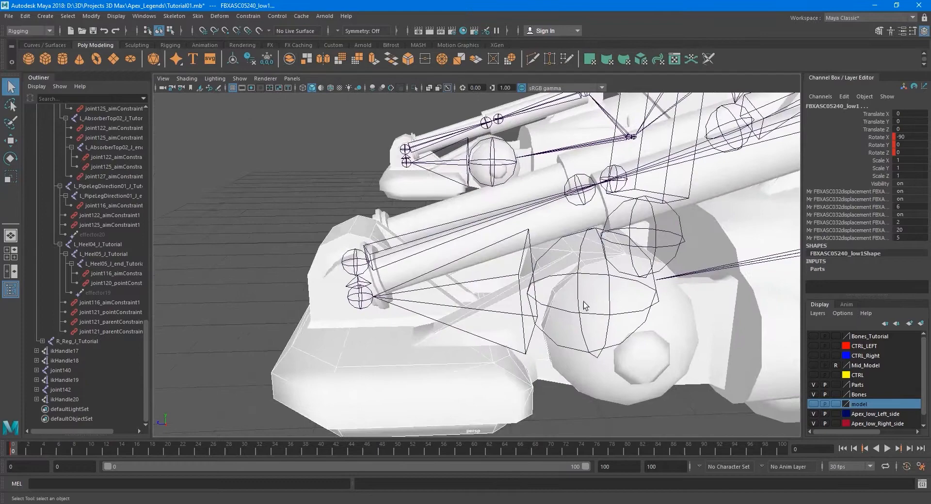
left_click(610, 283)
left_click_drag(504, 304, 350, 206, "alt")
- Try binding the selected foot parts to L_Foot05_J with Bind Skin, and rotate the joint about Z to test the binding
left_click(194, 17)
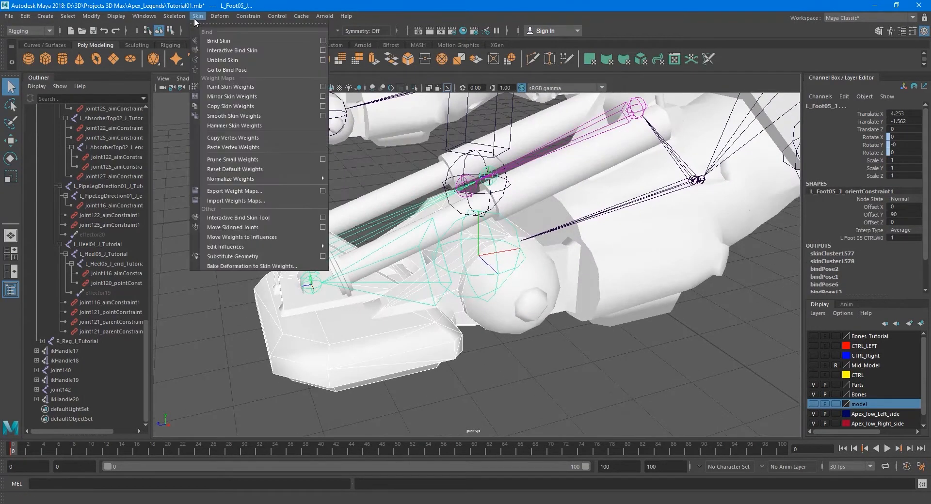
left_click(223, 37)
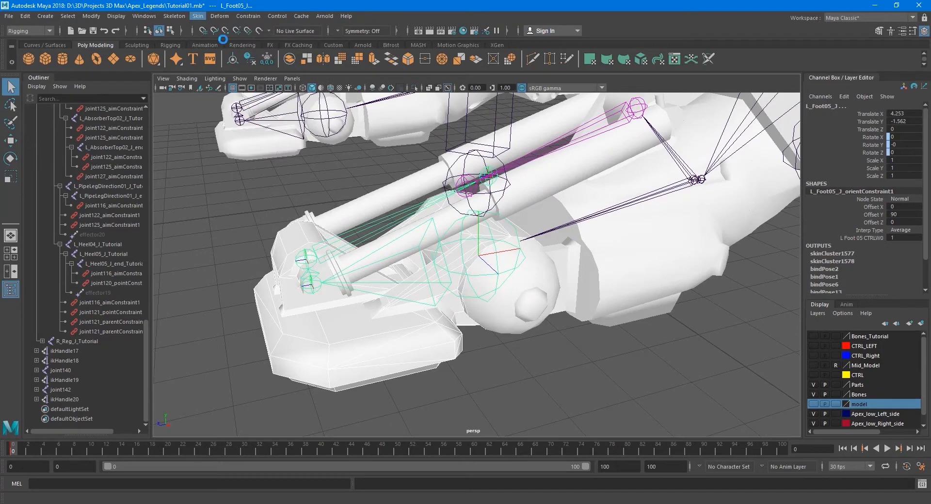
left_click(489, 234)
key("e")
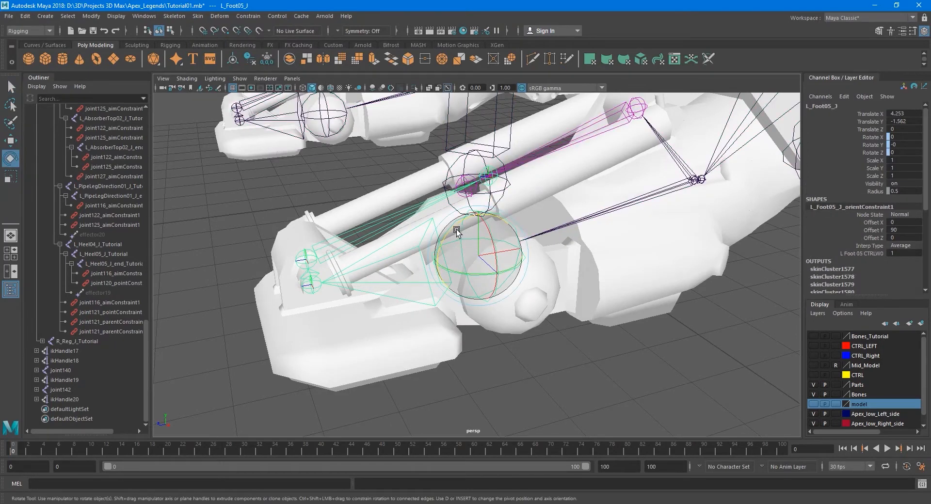
left_click_drag(485, 224, 436, 209)
- Undo the test rotation and the skin binding, going back to the selected foot parts with the L_Foot05_J joint
key("ctrl+z")
key("ctrl+z")
key("ctrl+z")
key("ctrl+z")
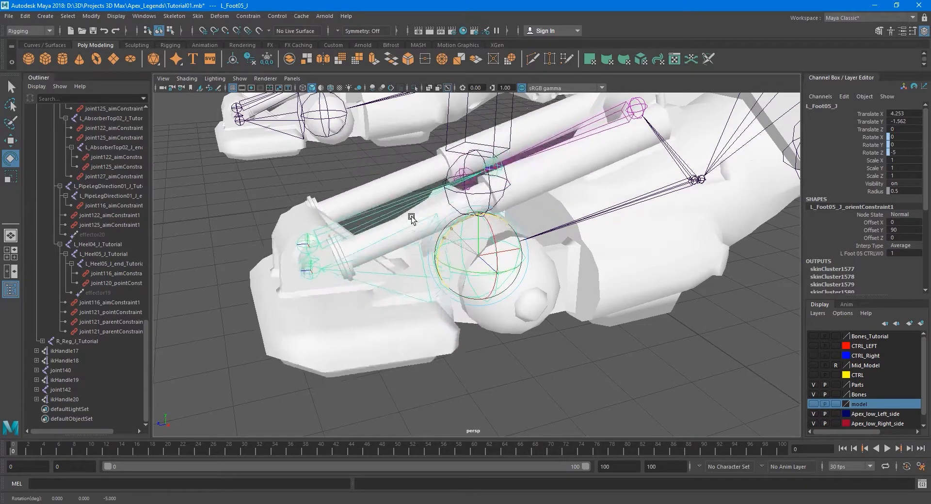
left_click(447, 205)
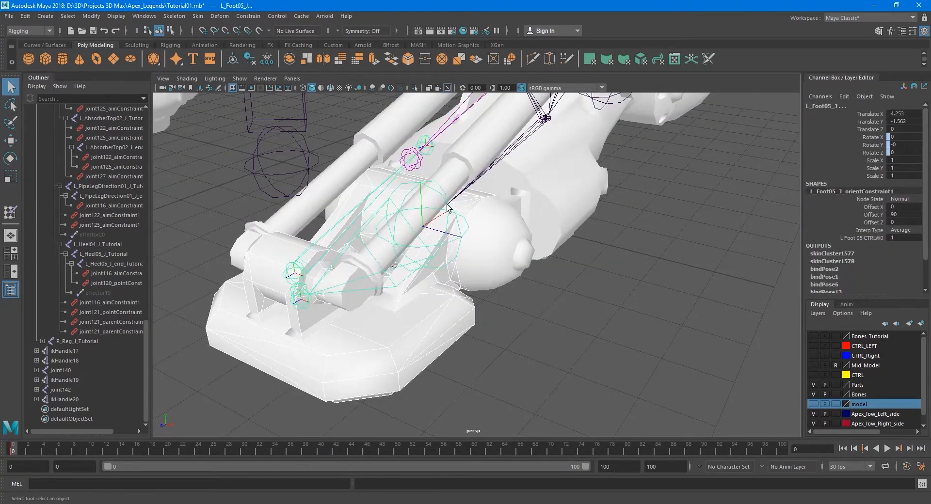
- Try binding the selected foot parts to the skeleton with Bind Skin, setting Bind to to Joint hierarchy
left_click(239, 19)
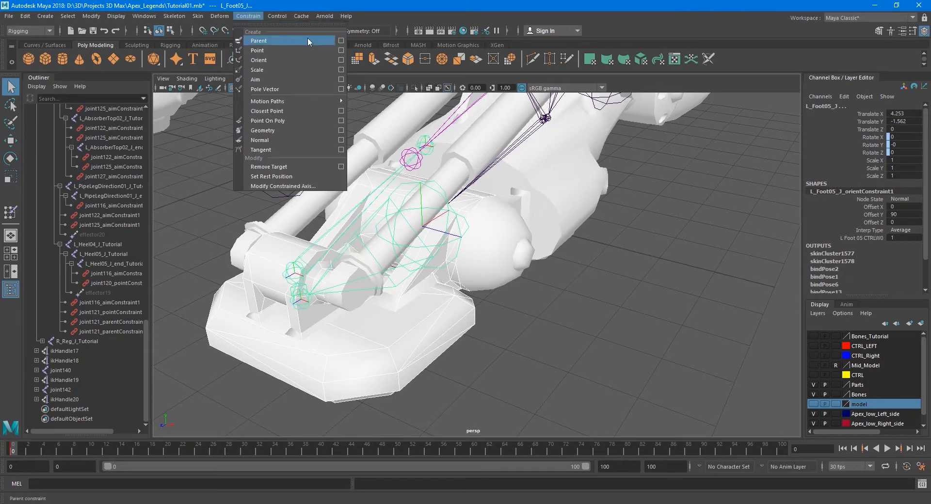
mouse_move(205, 19)
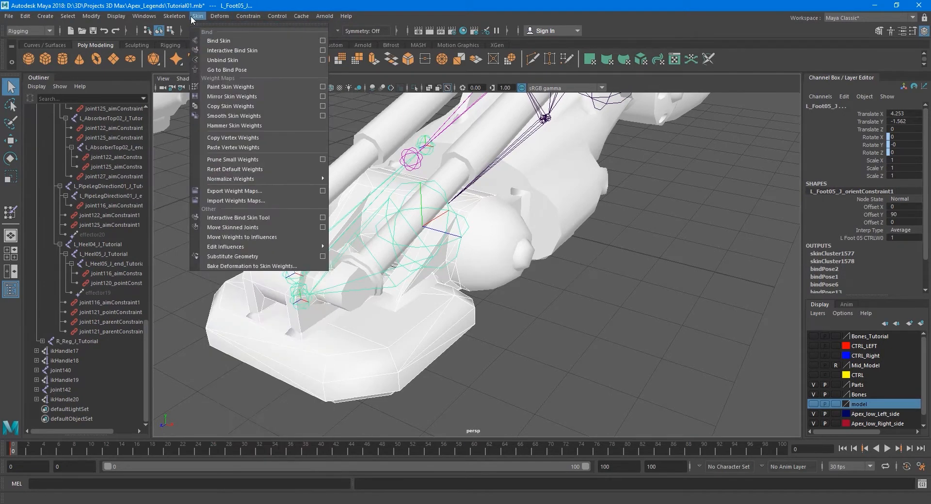
left_click(321, 40)
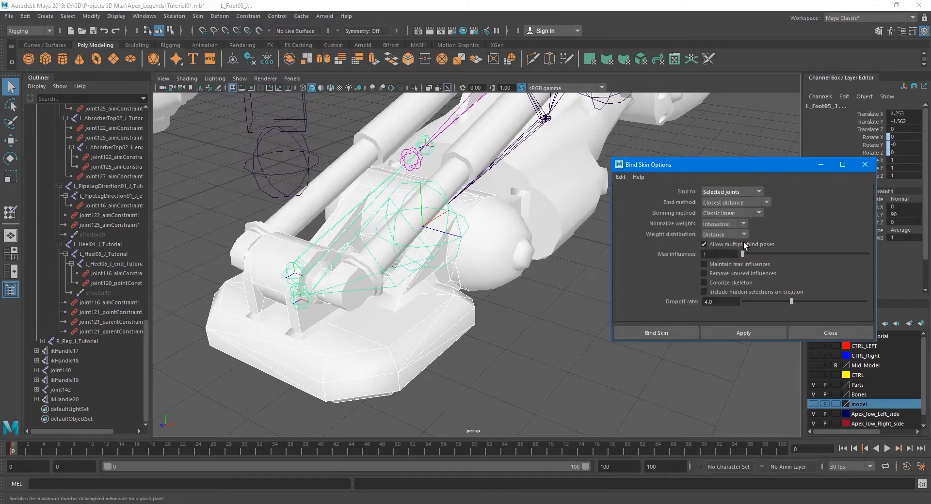
left_click(753, 191)
left_click(743, 202)
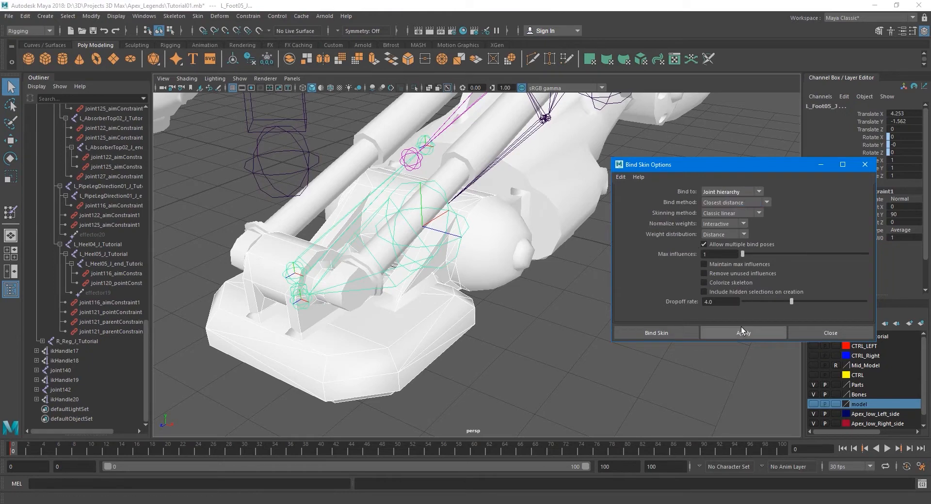
left_click(742, 332)
left_click(806, 331)
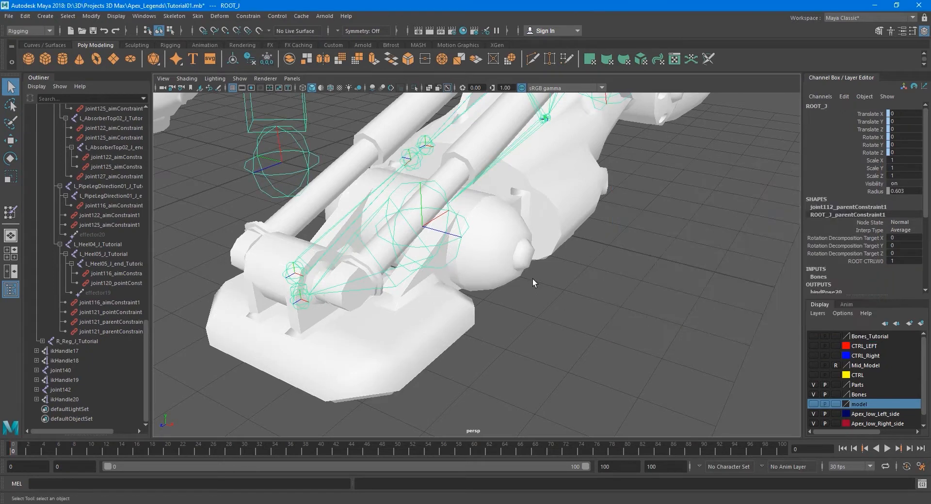
- Rotate the L_Foot05_J joint by -25 degrees about Z to test the hierarchy binding, and undo the rotation
left_click(459, 223)
key("e")
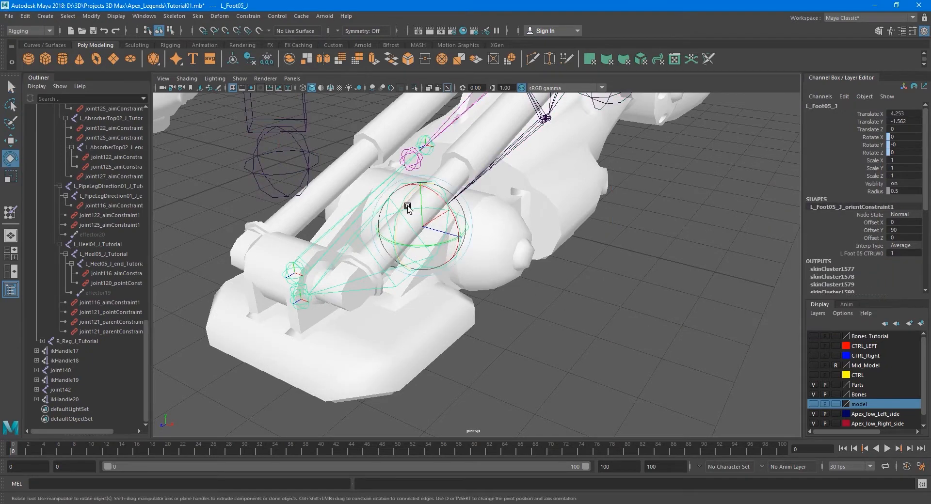
left_click_drag(407, 206, 418, 192)
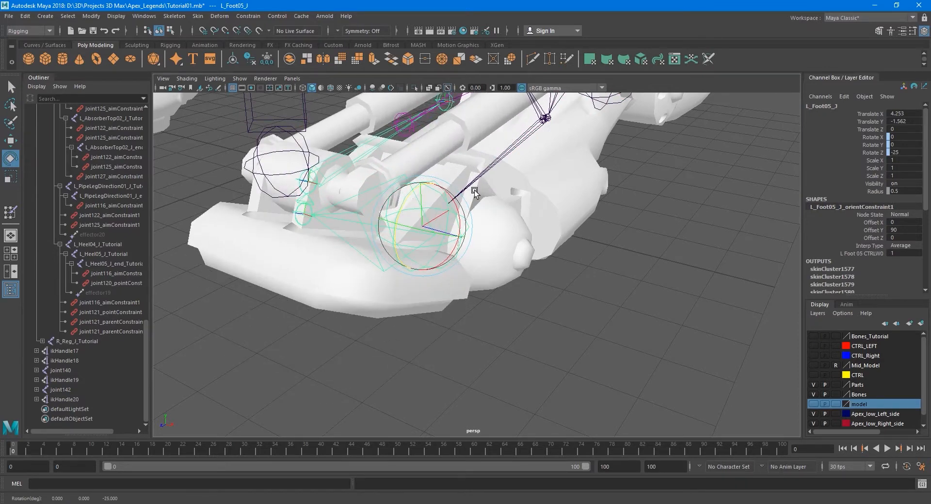
key("ctrl+z")
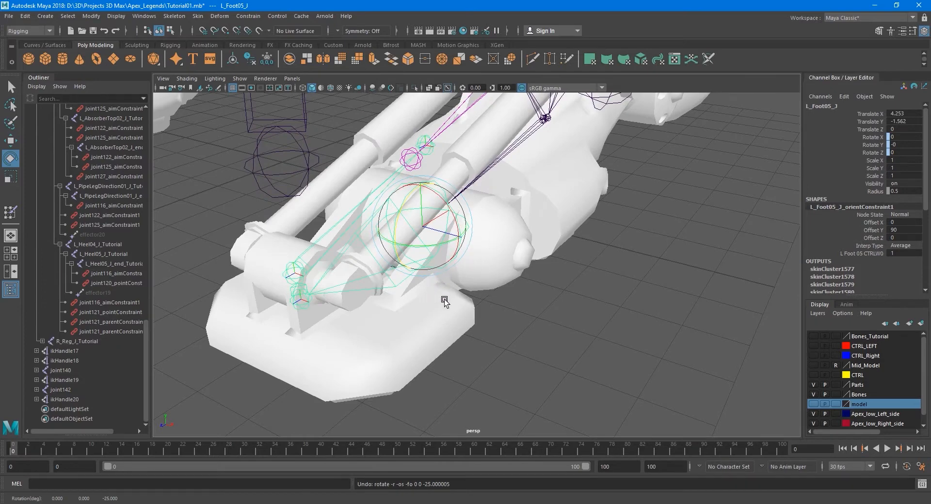
- Undo the joint hierarchy binding and restore the selection of the foot parts together with the L_Foot05_J joint
key("ctrl+z")
key("ctrl+z")
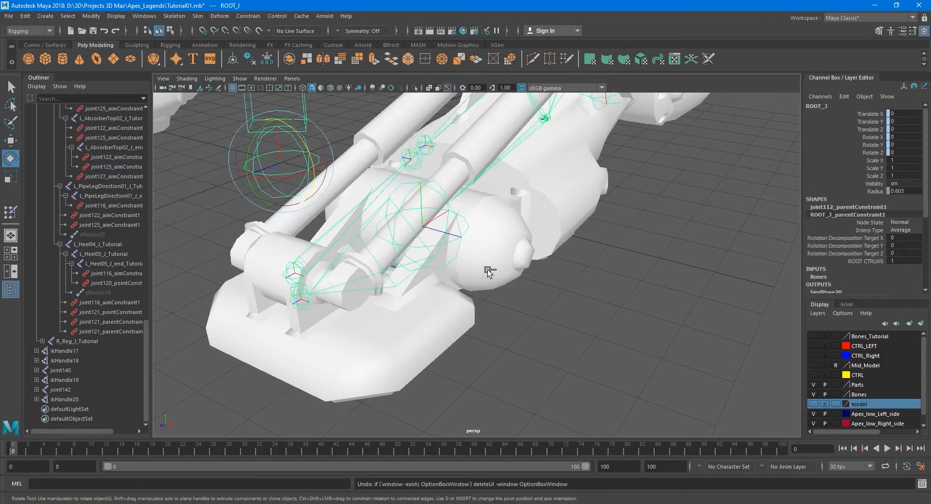
key("ctrl+z")
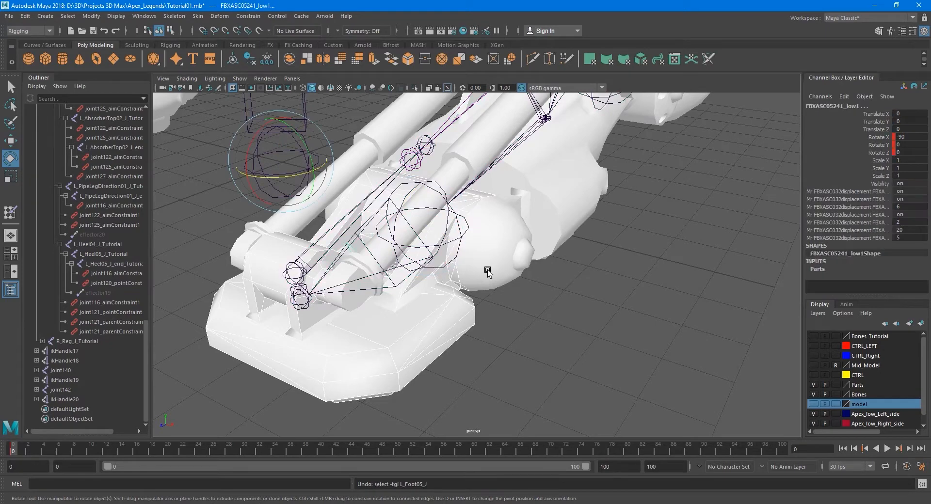
key("ctrl+y")
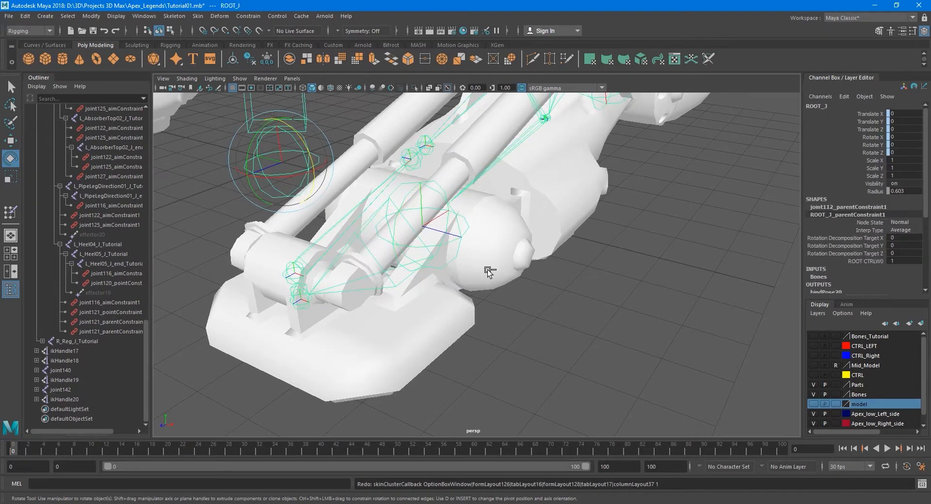
key("ctrl+z")
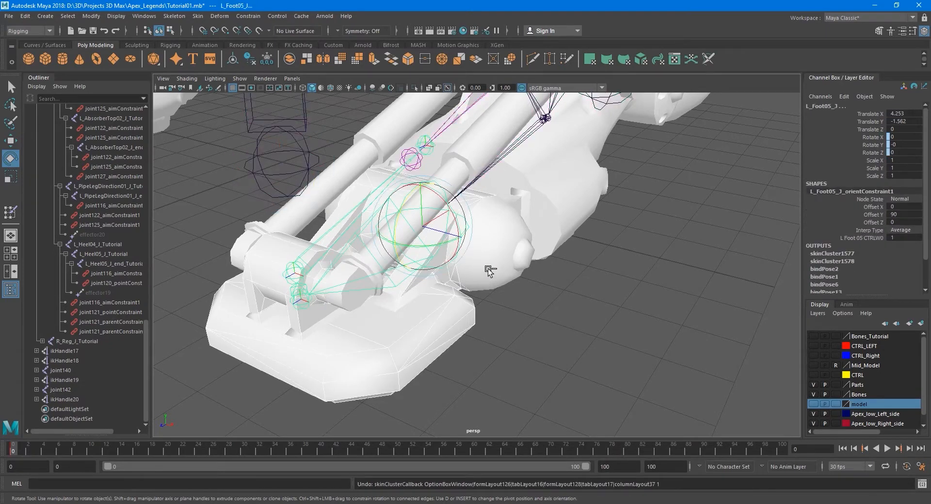
key("ctrl+z")
key("q")
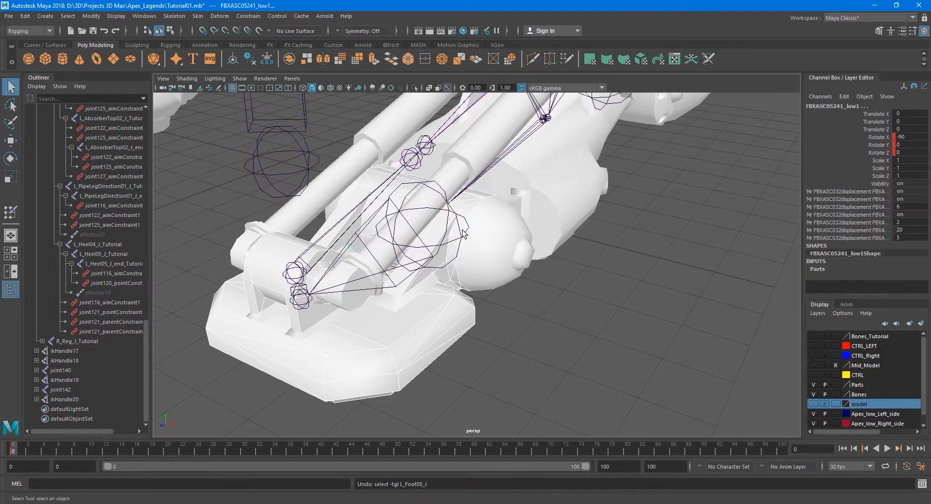
key("ctrl+z")
left_click(455, 223)
- Bind the selected foot parts to L_Foot05_J with Bind Skin, setting Bind to to Selected joints
left_click(199, 16)
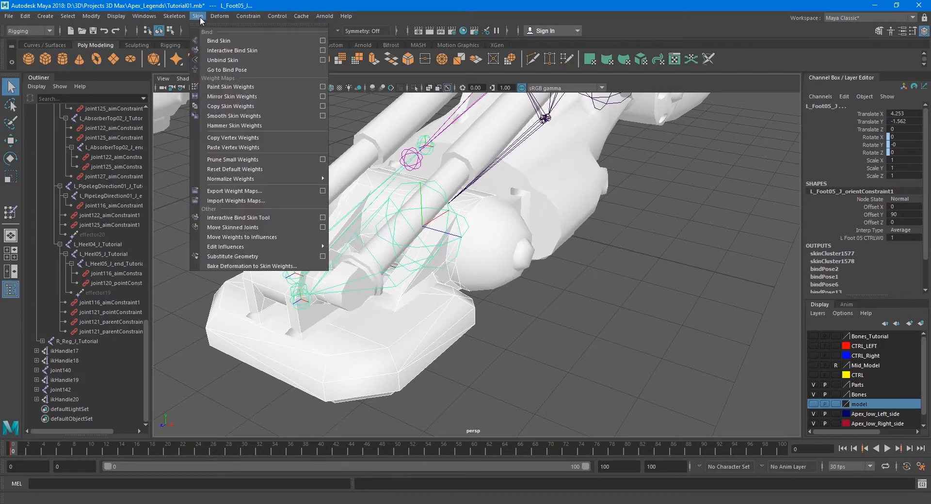
left_click(322, 41)
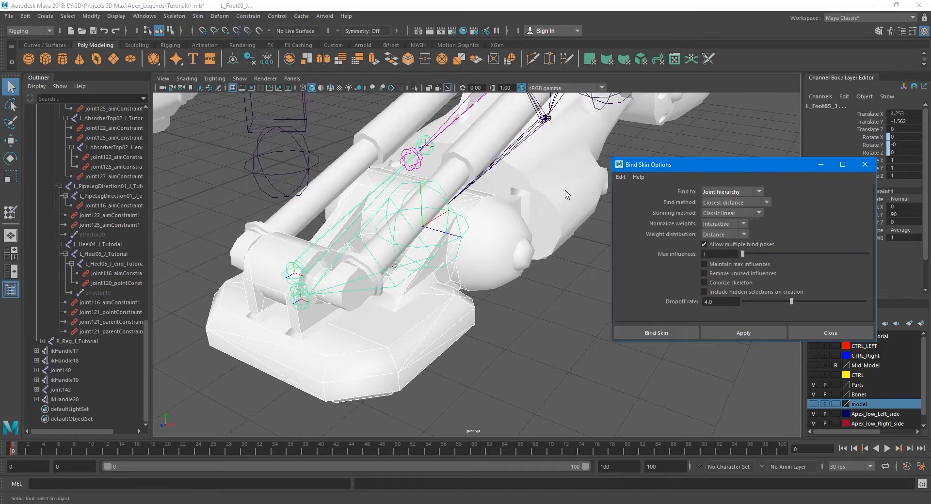
left_click(758, 193)
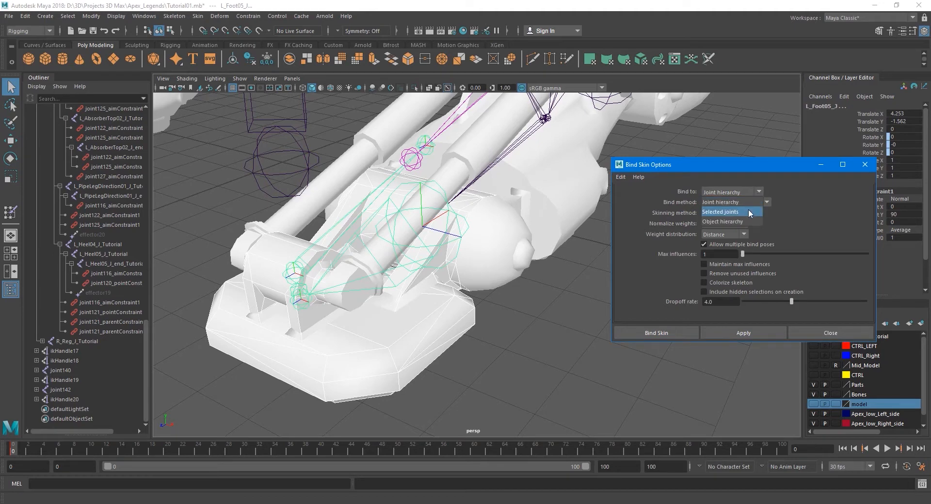
left_click(722, 213)
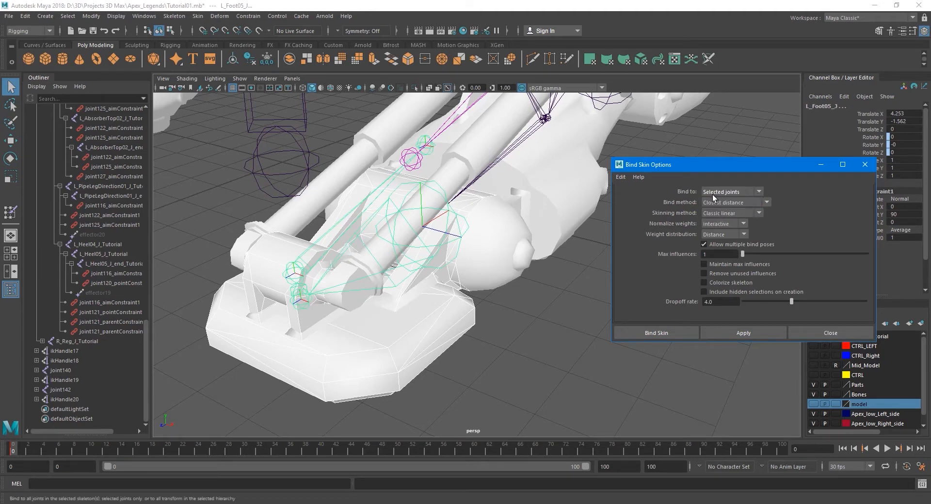
left_click(746, 329)
left_click(843, 333)
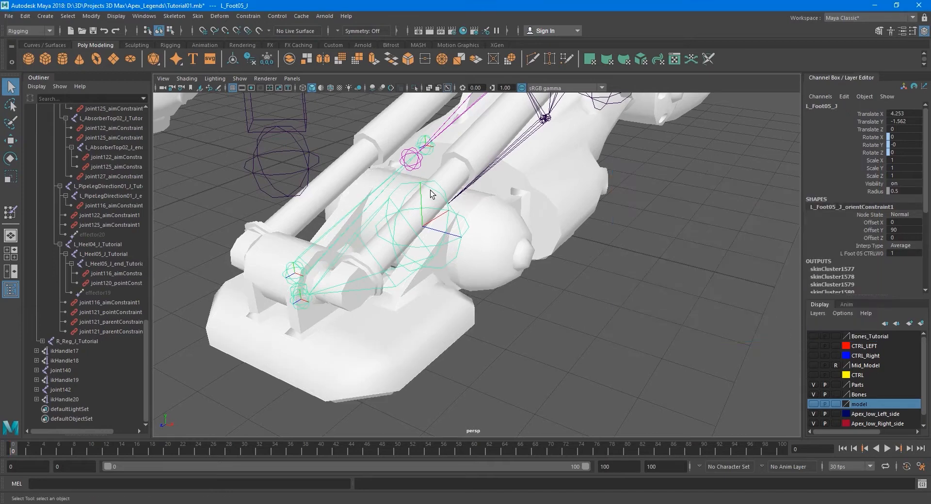
- Test the new binding by rotating L_Foot05_J by -37.5 degrees about Z, and undo the rotation
key("e")
left_click_drag(400, 210, 394, 182)
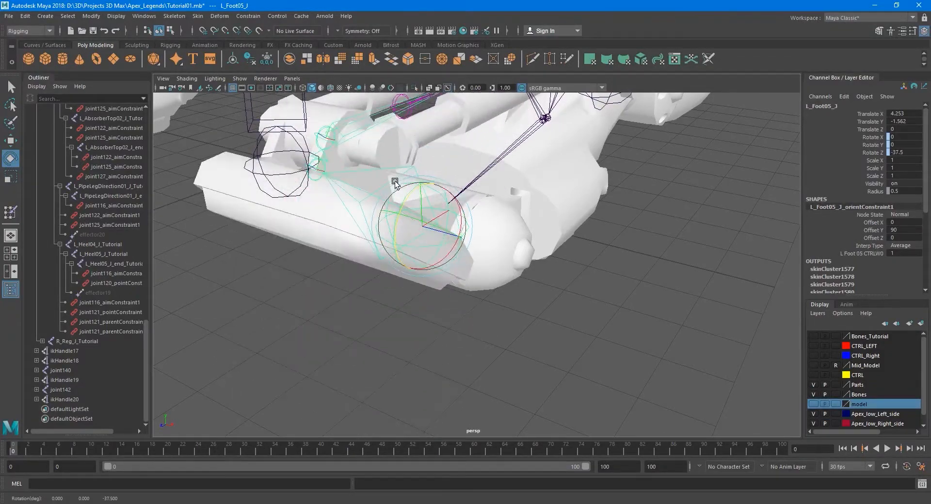
key("ctrl+z")
key("q")
- Check the foot around the toe hinge up close with another test rotation of L_Foot05_J, and undo it
middle_click_drag(514, 240, 503, 273, "alt")
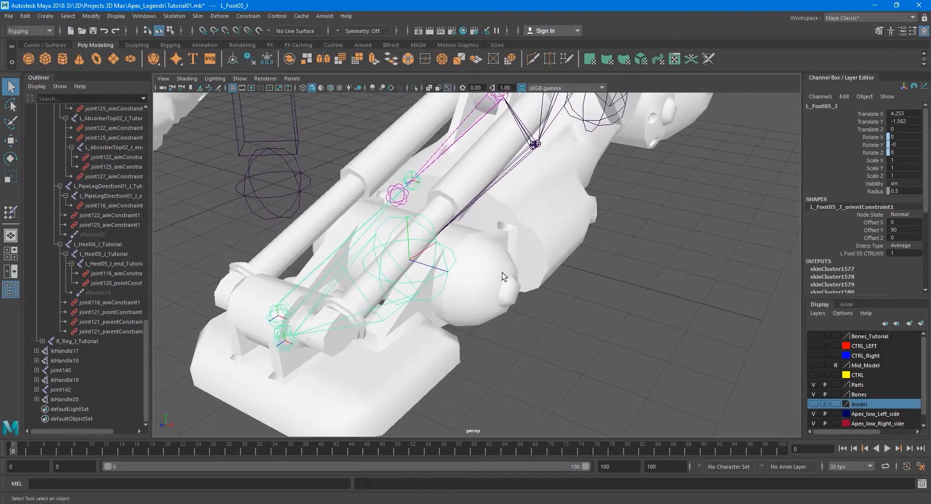
left_click_drag(506, 263, 491, 280, "alt")
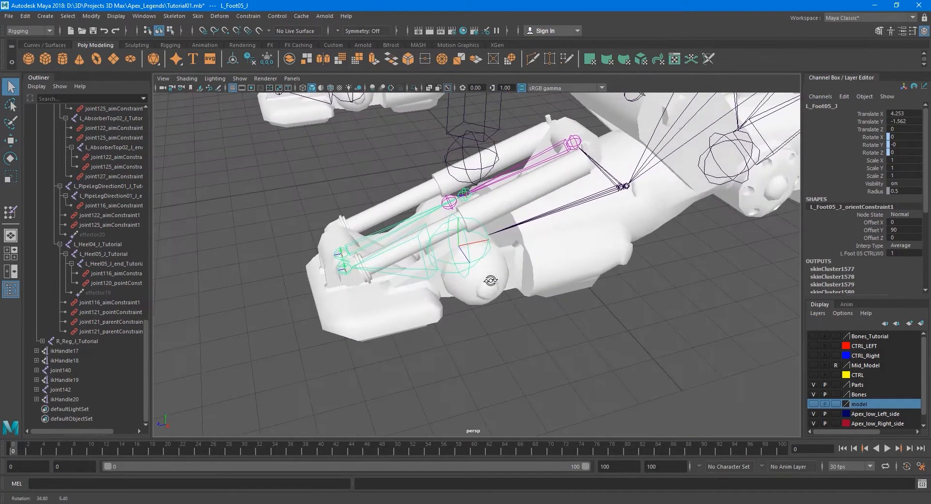
middle_click_drag(490, 280, 516, 289, "alt")
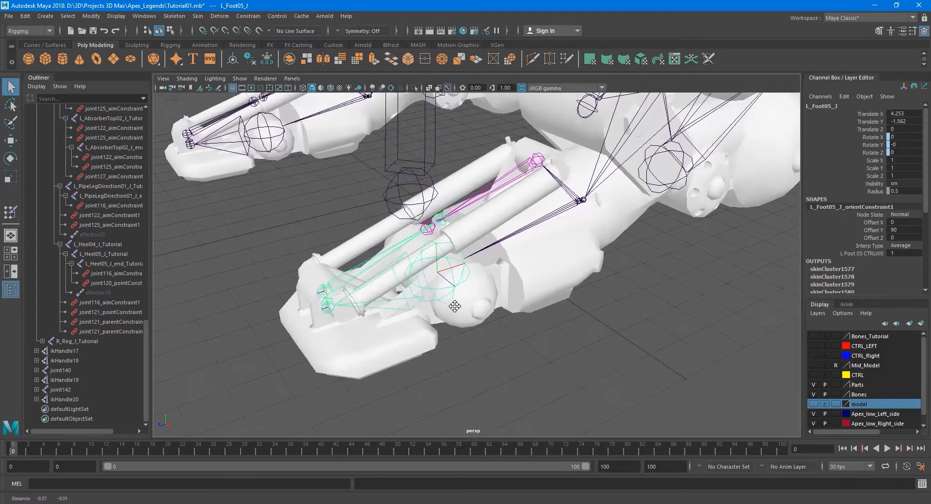
scroll(516, 290, "up", 5)
left_click_drag(463, 302, 481, 297, "alt")
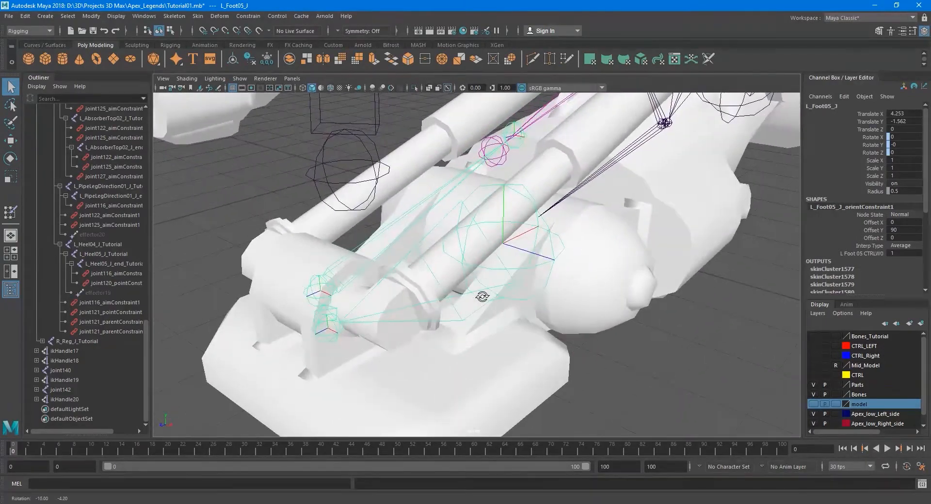
left_click_drag(414, 321, 499, 310, "alt")
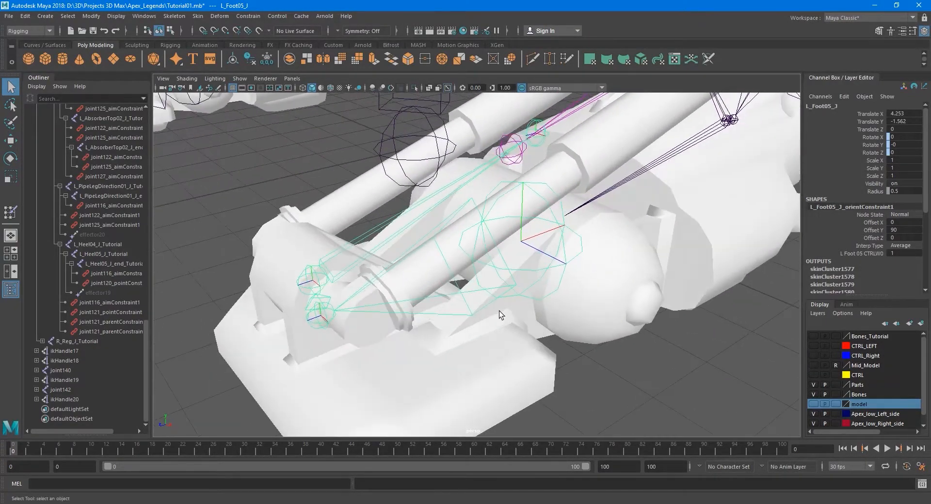
key("e")
left_click_drag(500, 219, 515, 180)
key("ctrl+z")
key("q")
middle_click_drag(461, 274, 468, 270, "alt")
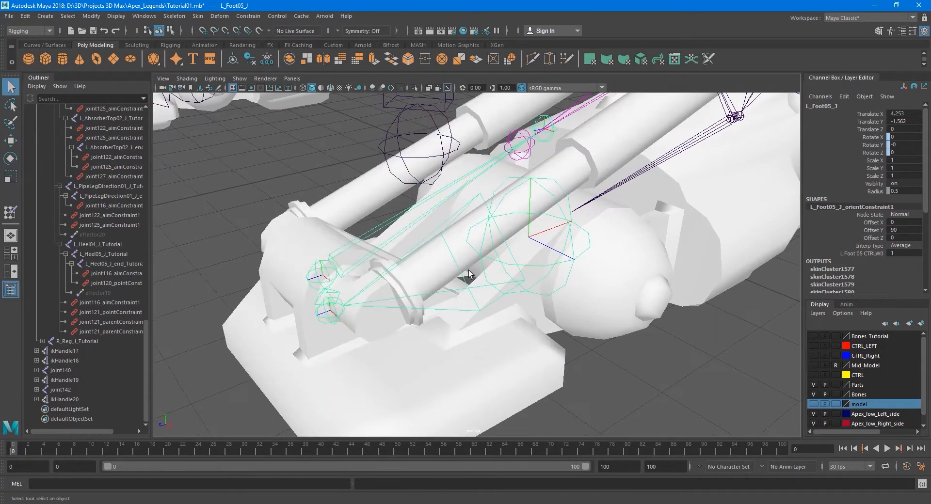
- Select the rounded end pieces at the toe-hinge ends of the two pistons and unbind their skin
left_click(353, 207)
left_click_drag(355, 205, 404, 258, "alt")
left_click(314, 221)
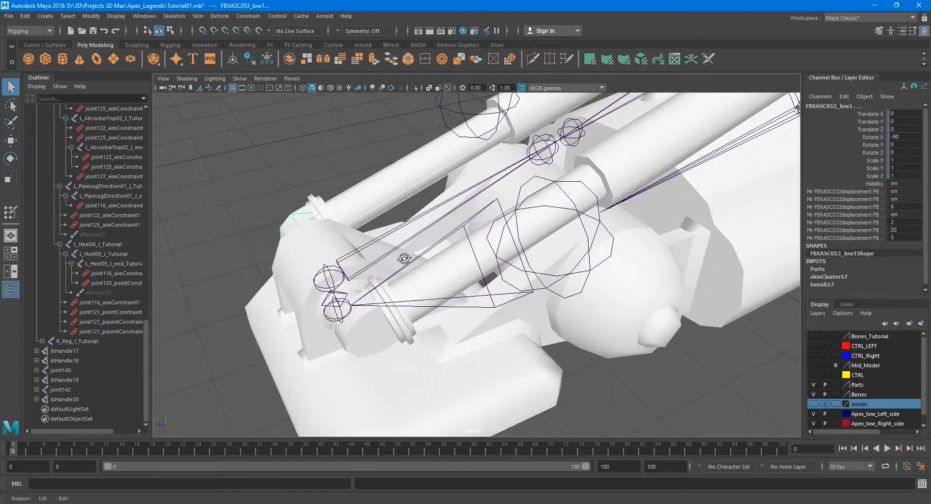
left_click(374, 325)
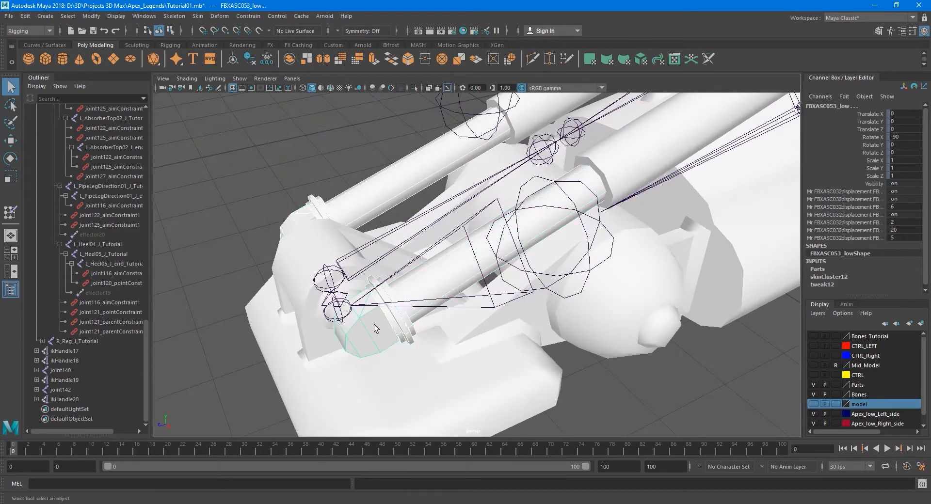
left_click(198, 16)
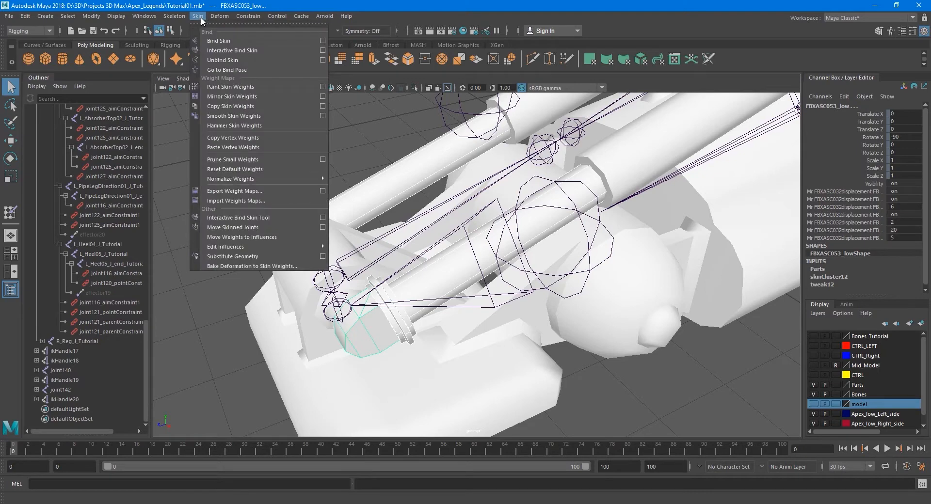
left_click(225, 61)
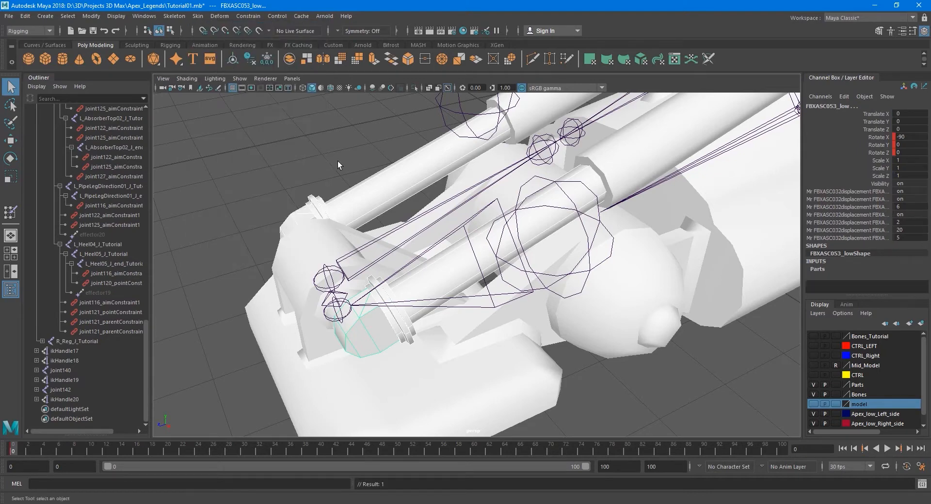
- Rotate L_Foot05_J by -37.5 degrees about Z to check the unbound end pieces, and undo the rotation
left_click(586, 255)
key("e")
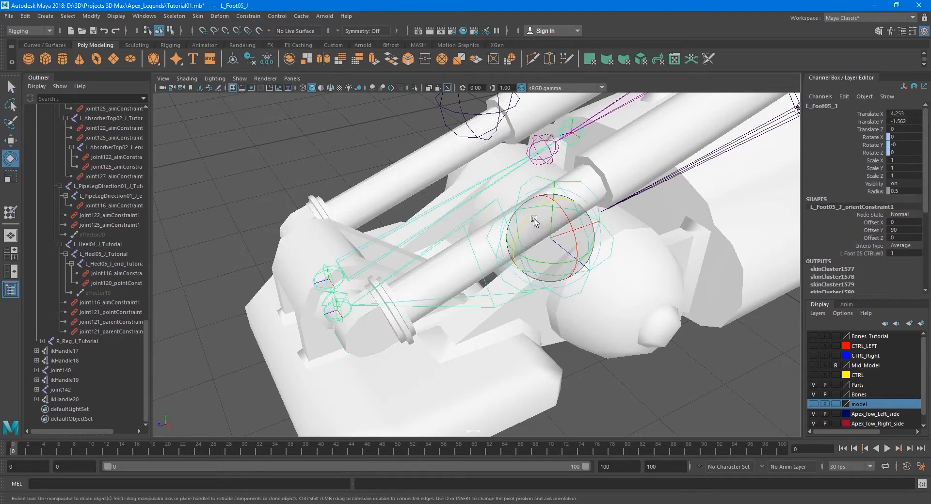
left_click_drag(530, 216, 557, 162)
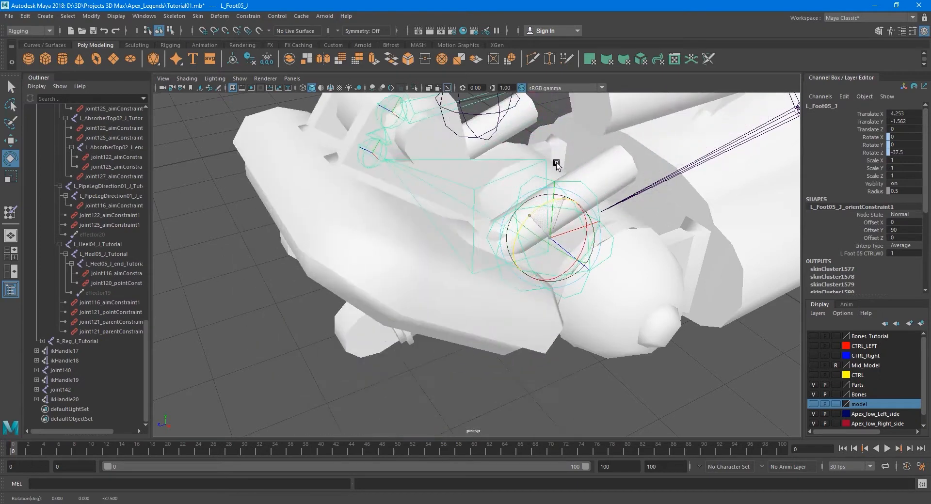
key("ctrl+z")
key("q")
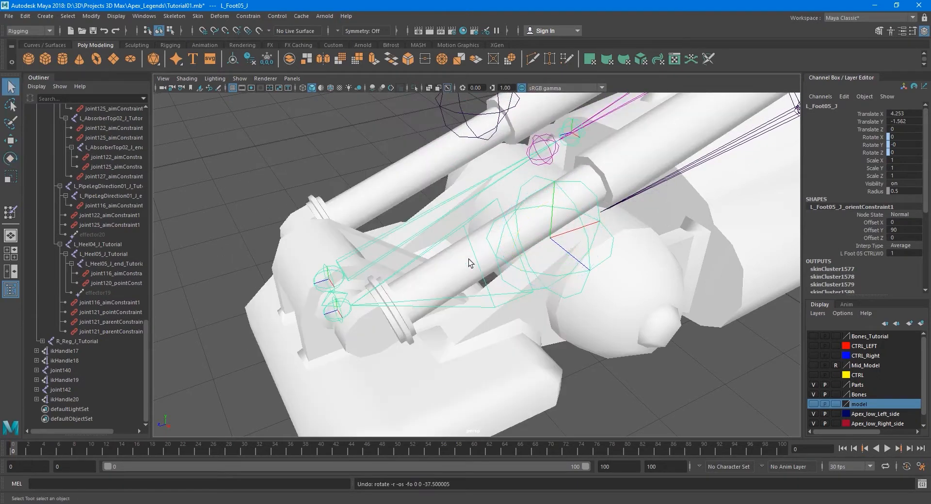
- Bind the selected toe parts to the L_ToeTip02_J joint using selected joints, closest distance and 1 max influence
left_click(414, 313)
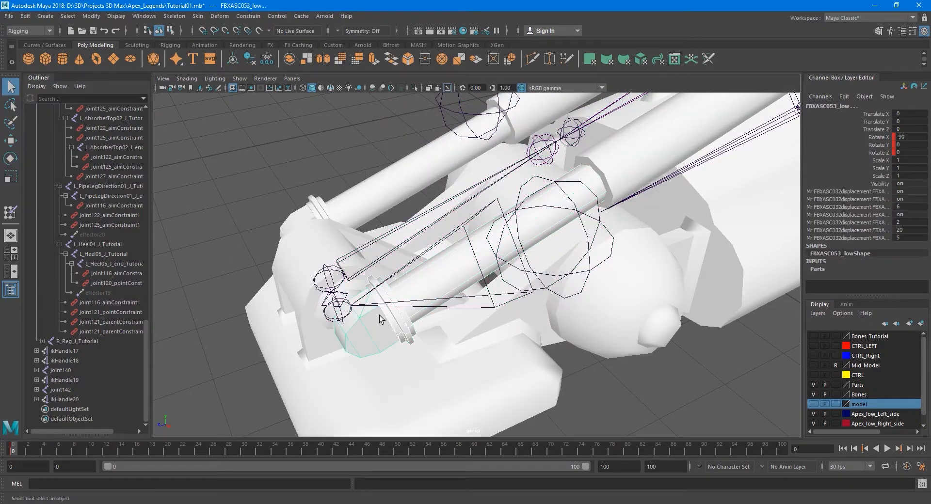
left_click(304, 215)
left_click(361, 199)
left_click(376, 243)
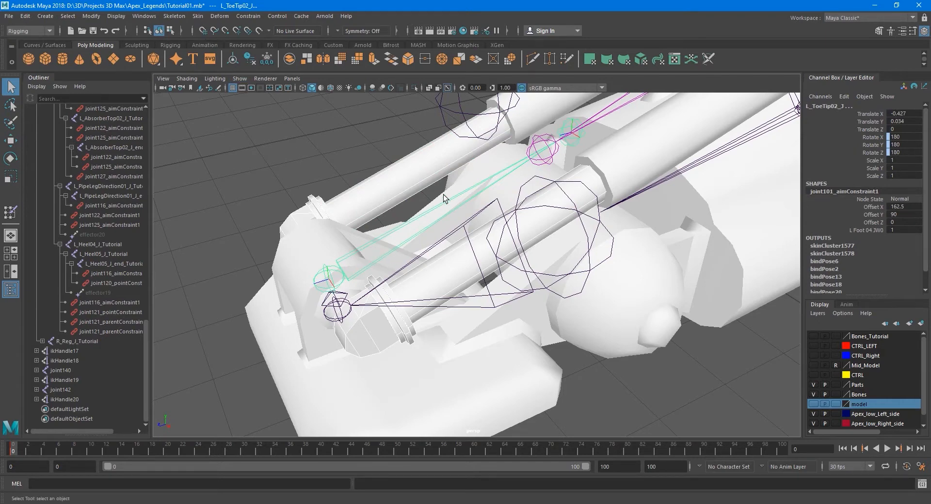
left_click(196, 16)
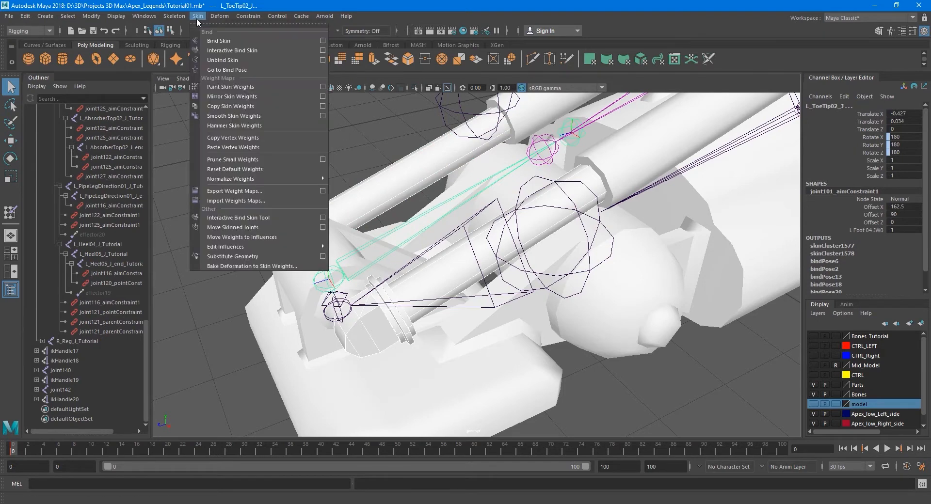
left_click(322, 40)
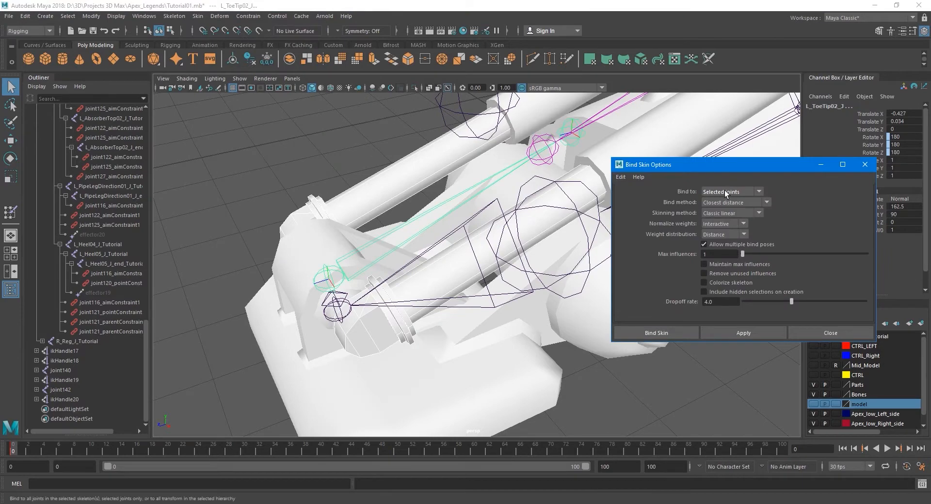
left_click(758, 336)
left_click(803, 333)
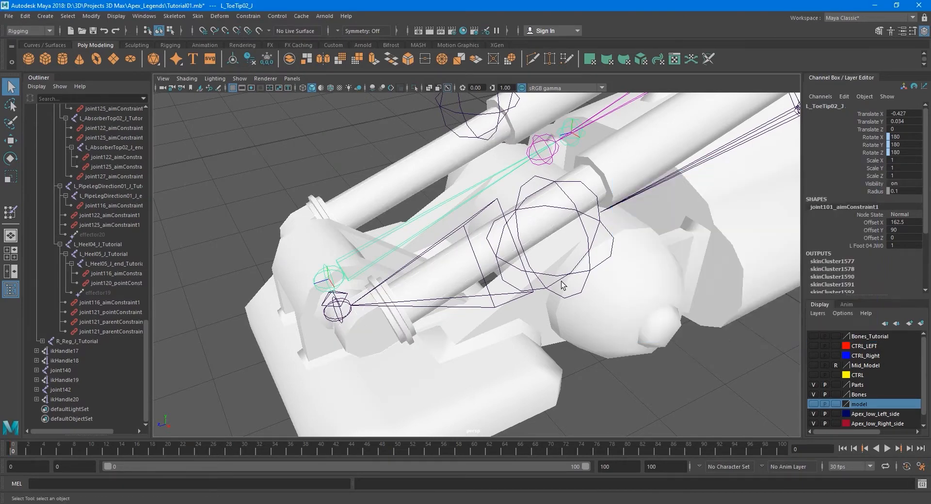
- Test the toe binding by rotating the L_Foot05_J joint about Z, and undo the rotation
left_click(553, 237)
key("e")
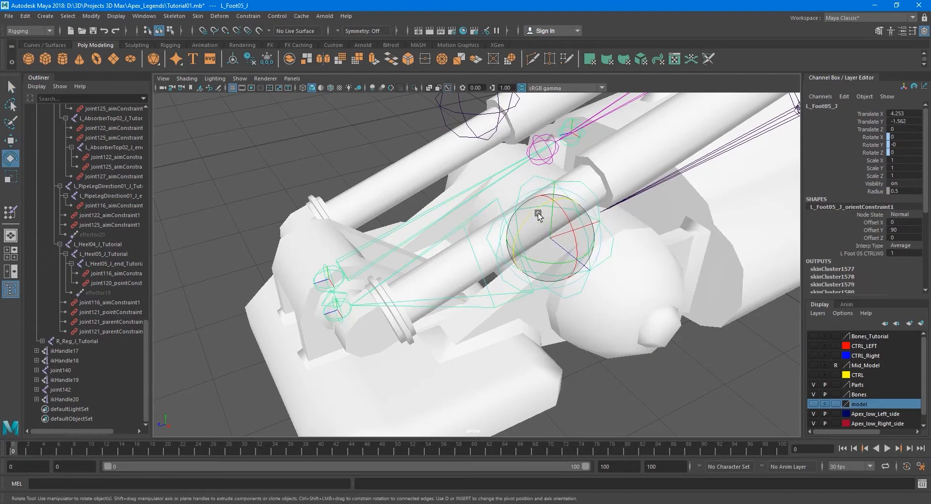
left_click_drag(536, 213, 533, 213)
key("ctrl+z")
key("ctrl+z")
key("ctrl+z")
key("ctrl+z")
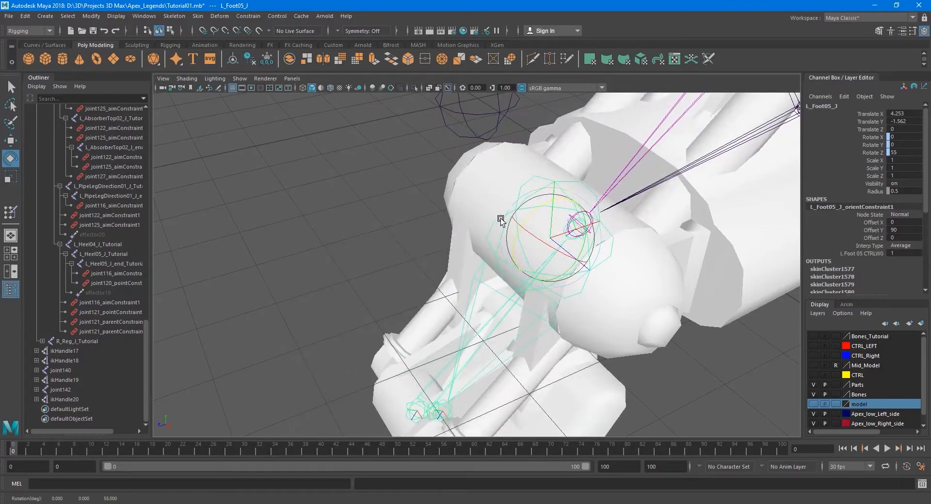
key("q")
- Examine the foot's meshes, pistons and joints from several angles
scroll(463, 303, "down", 5)
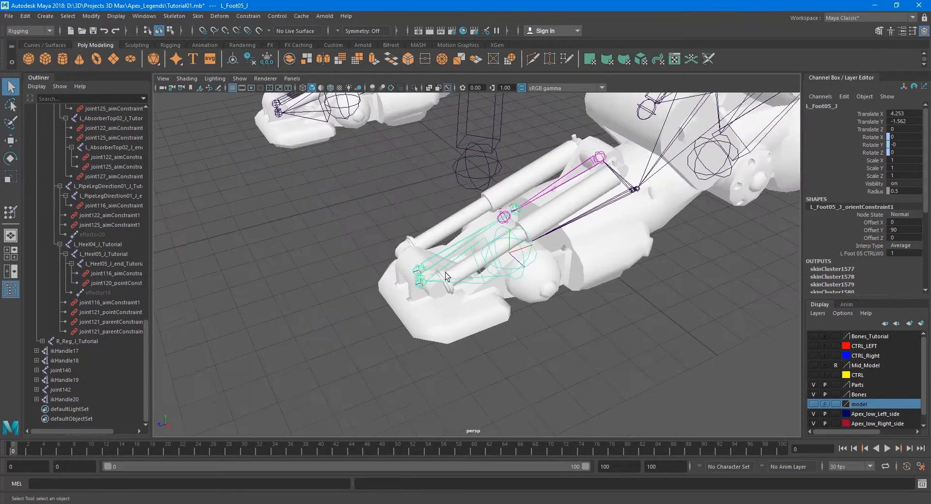
left_click_drag(490, 267, 483, 284, "alt")
scroll(485, 283, "up", 8)
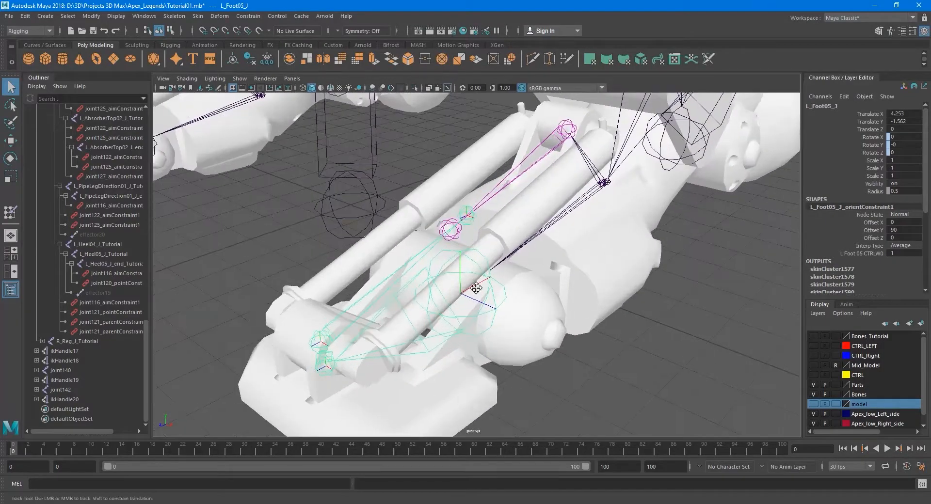
scroll(494, 276, "down", 5)
mouse_move(495, 277)
left_mouse_down("alt")
mouse_move(526, 270)
mouse_move(503, 277)
left_mouse_up("alt")
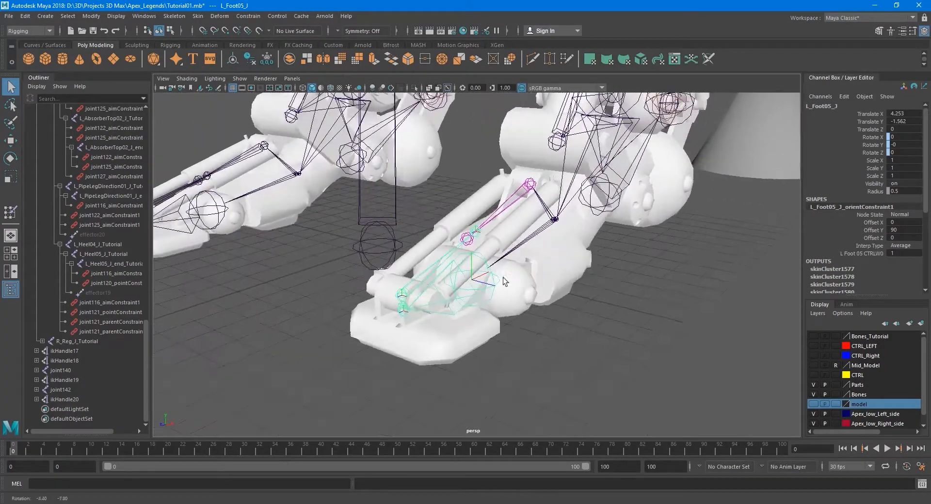
scroll(407, 306, "up", 3)
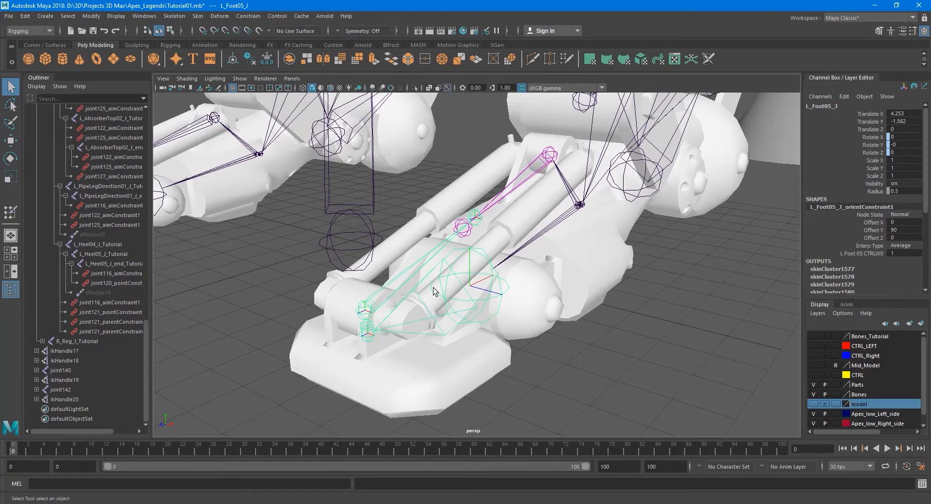
scroll(473, 253, "down", 5)
left_click_drag(473, 254, 507, 220, "alt")
- Test-move the L_PipeLegDirection01_J joint behind the knee, and undo the move
middle_click_drag(463, 249, 401, 269, "alt")
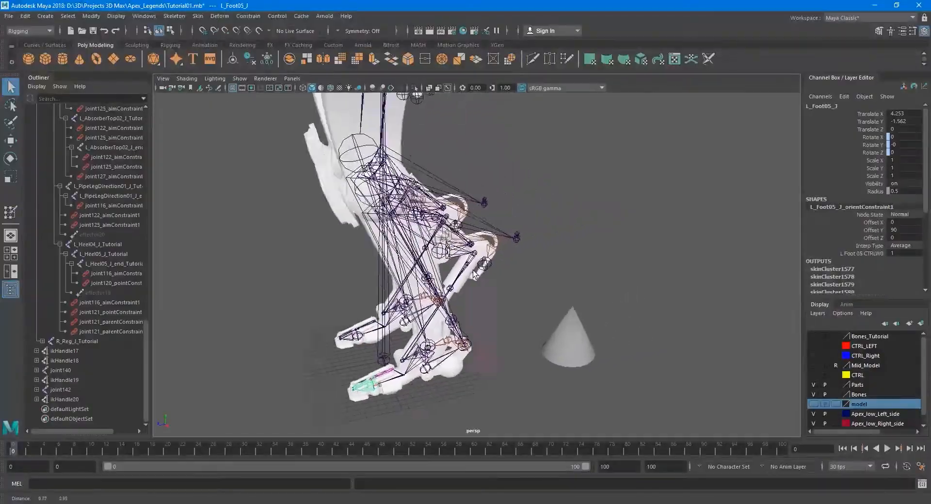
scroll(480, 266, "up", 5)
left_click_drag(441, 244, 464, 285, "alt")
left_click_drag(594, 303, 655, 301, "alt")
left_click(679, 281)
key("w")
key("ctrl+z")
key("q")
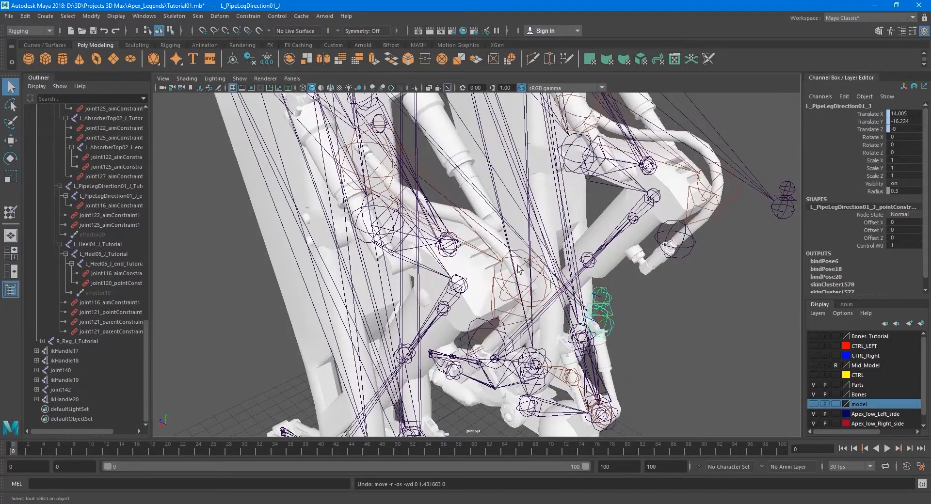
- Open the Paint Skin Weights settings for the curved leg pipe and examine the L_Knee_J influence
left_click(573, 321)
left_click_drag(573, 321, 514, 264, "alt")
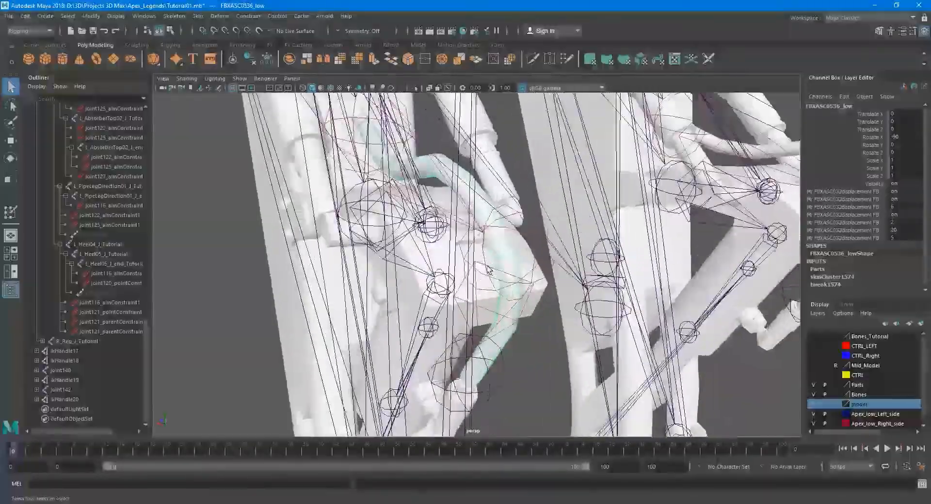
left_click_drag(488, 271, 368, 273, "alt")
left_click(196, 17)
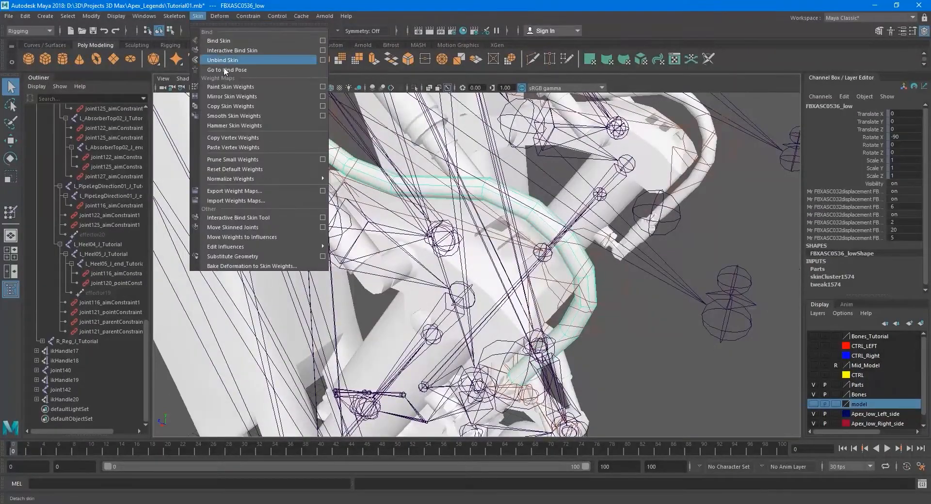
left_click(321, 86)
left_click_drag(433, 208, 513, 231, "alt")
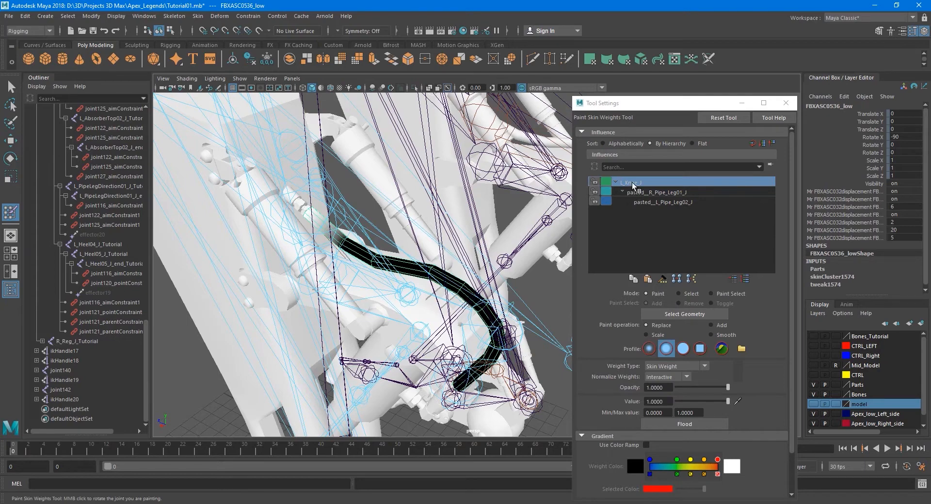
scroll(406, 287, "down", 3)
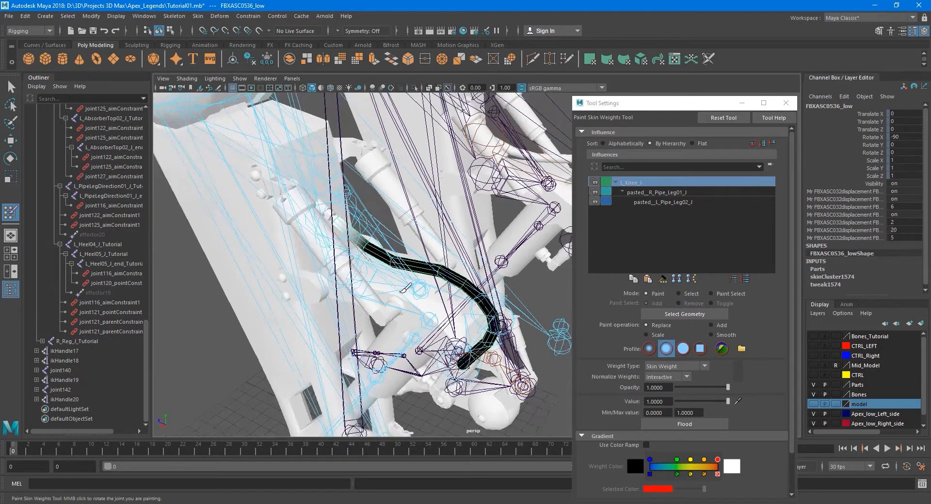
scroll(436, 252, "down", 1)
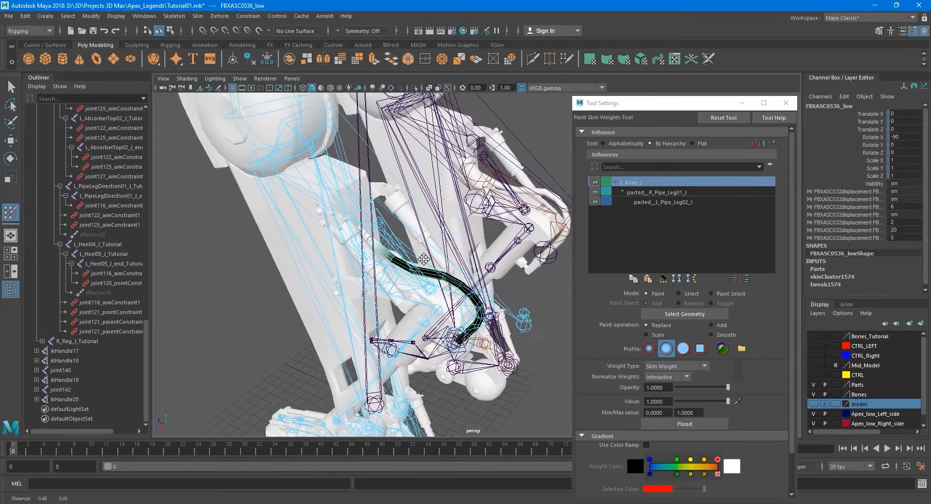
middle_click_drag(421, 258, 395, 276, "alt")
- Examine the weights of the pasted__R_Pipe_Leg01_J influence along the middle of the pipe
left_click(644, 188)
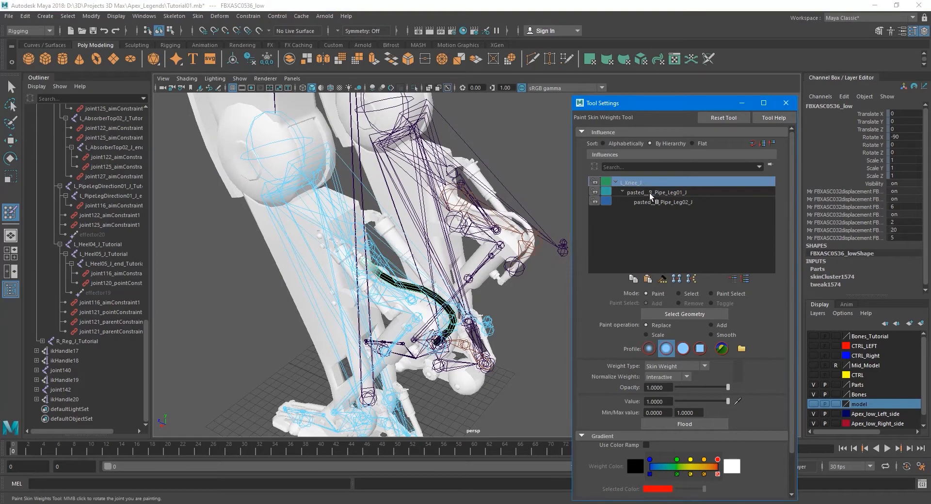
left_click(650, 192)
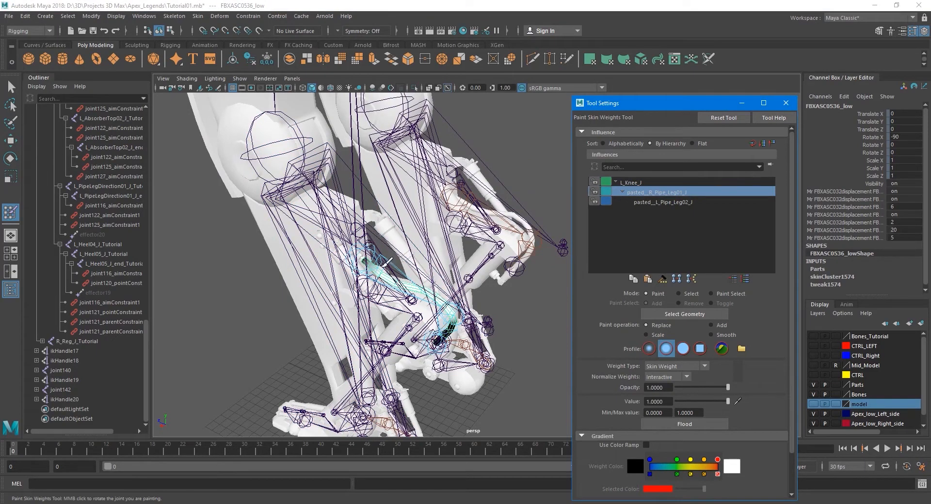
scroll(461, 314, "up", 3)
middle_click_drag(415, 315, 413, 286, "alt")
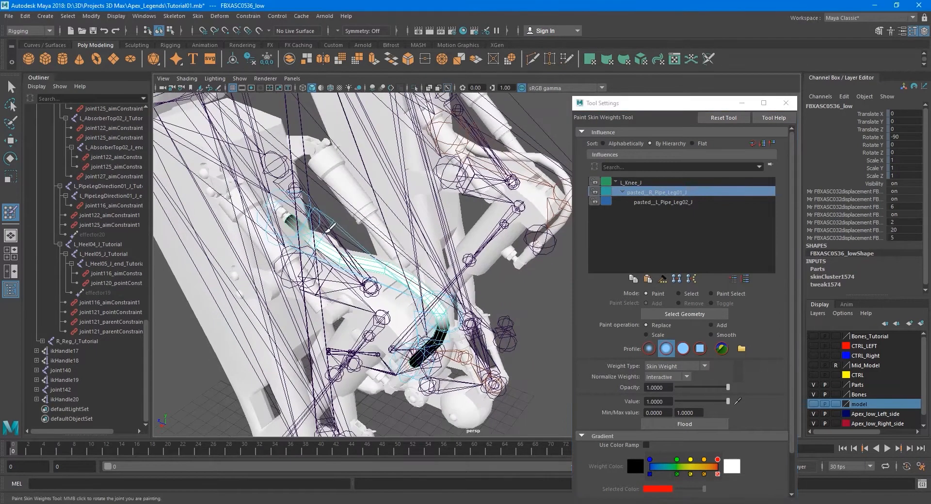
scroll(330, 228, "up", 2)
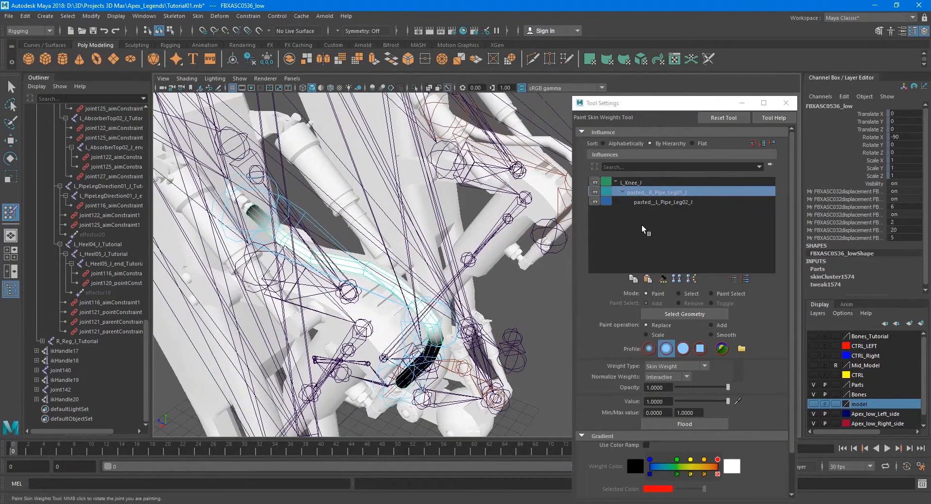
- Examine the weights of the pasted__L_Pipe_Leg02_J influence at the pipe's lower end
left_click(657, 203)
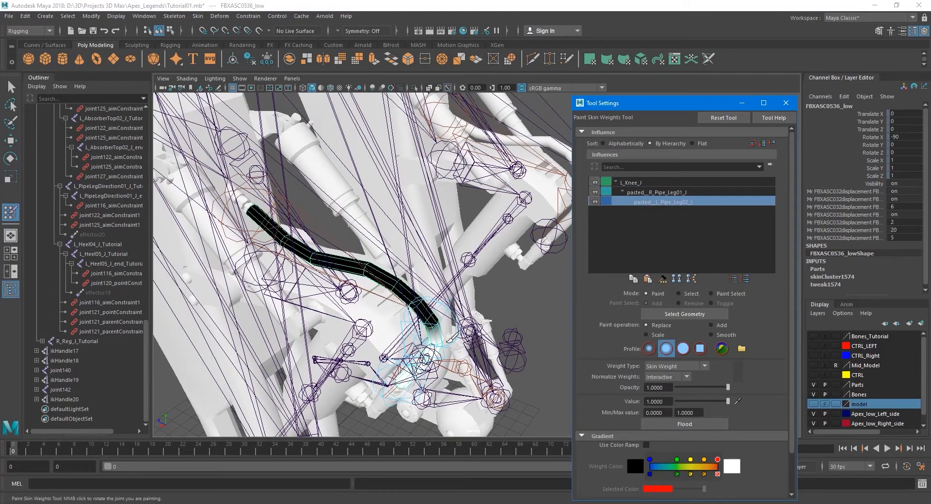
mouse_move(451, 338)
left_mouse_down("alt")
mouse_move(424, 314)
mouse_move(437, 313)
left_mouse_up("alt")
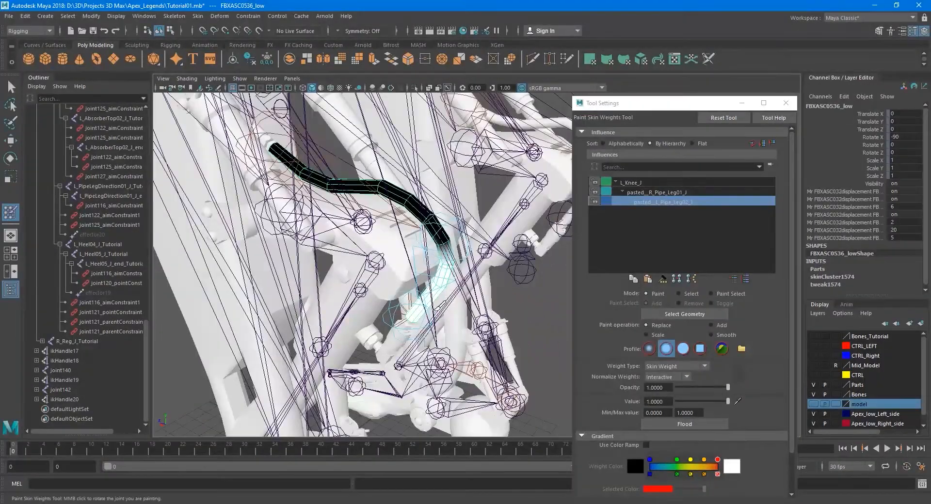
scroll(446, 294, "up", 6)
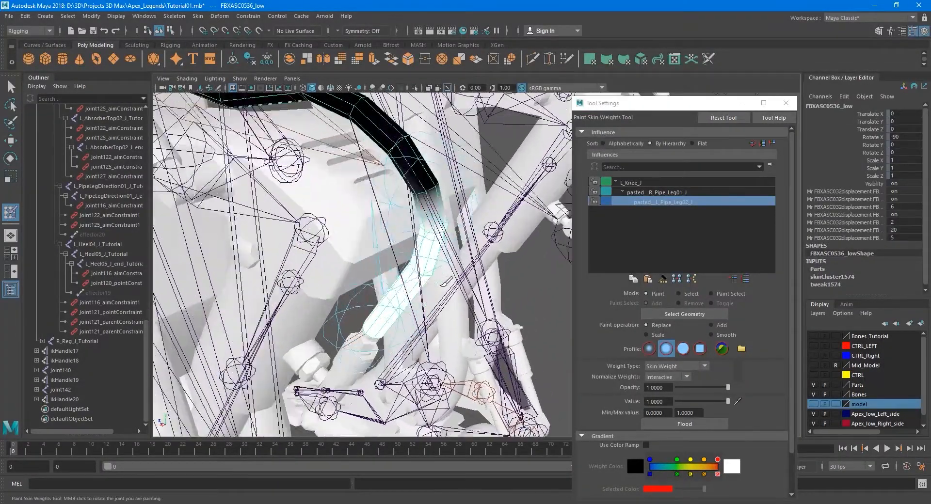
scroll(409, 262, "down", 3)
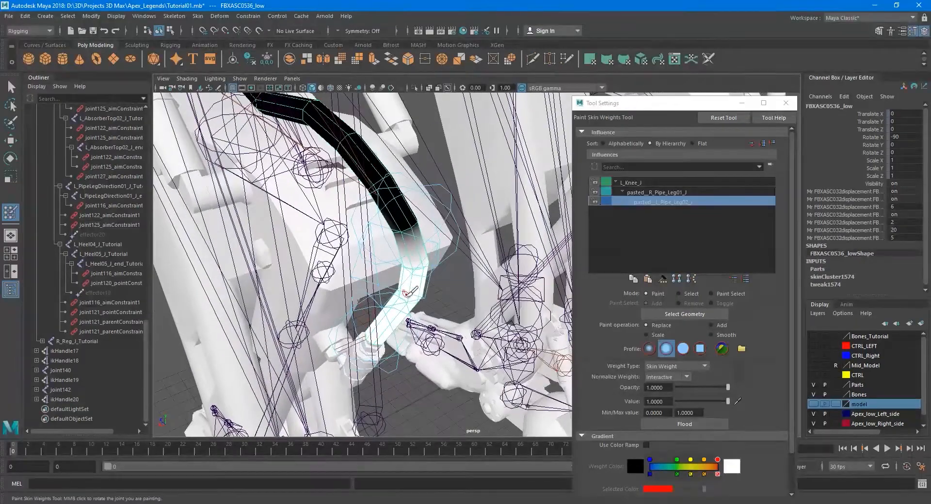
- Examine the L_Knee_J influence's weights up close at the pipe's upper end
left_click(635, 182)
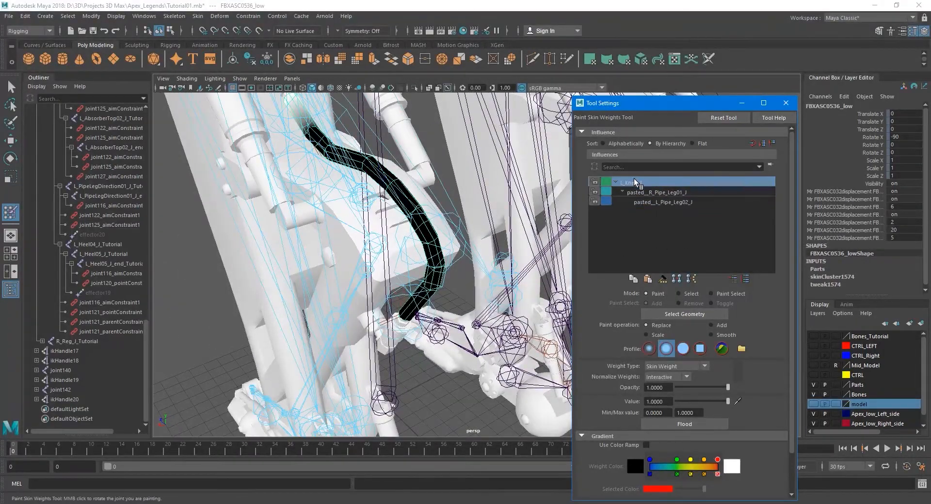
left_click_drag(458, 244, 350, 257, "alt")
middle_click_drag(350, 258, 383, 276, "alt")
scroll(264, 216, "up", 3)
middle_click_drag(287, 225, 316, 247, "alt")
left_click(316, 247)
scroll(317, 240, "up", 3)
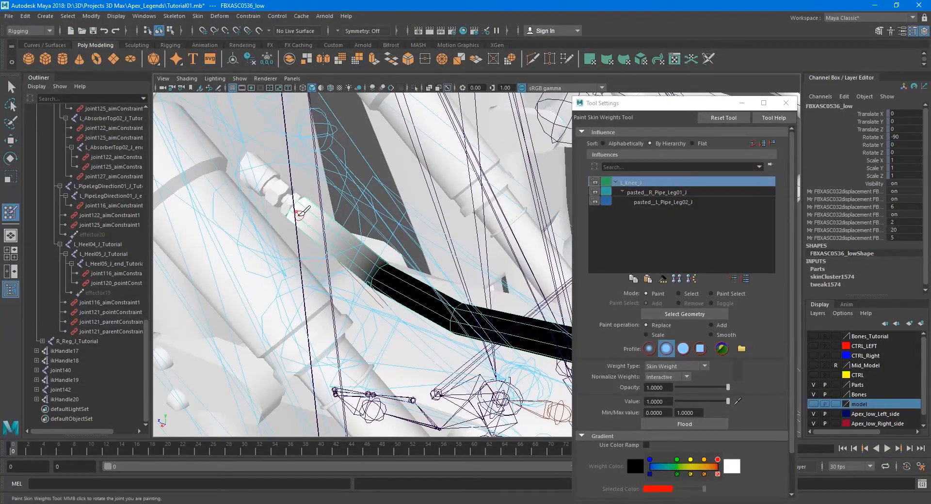
- Review both pipe-leg influences once more and leave the Paint Skin Weights tool
left_click(637, 192)
left_click(647, 202)
left_click(786, 102)
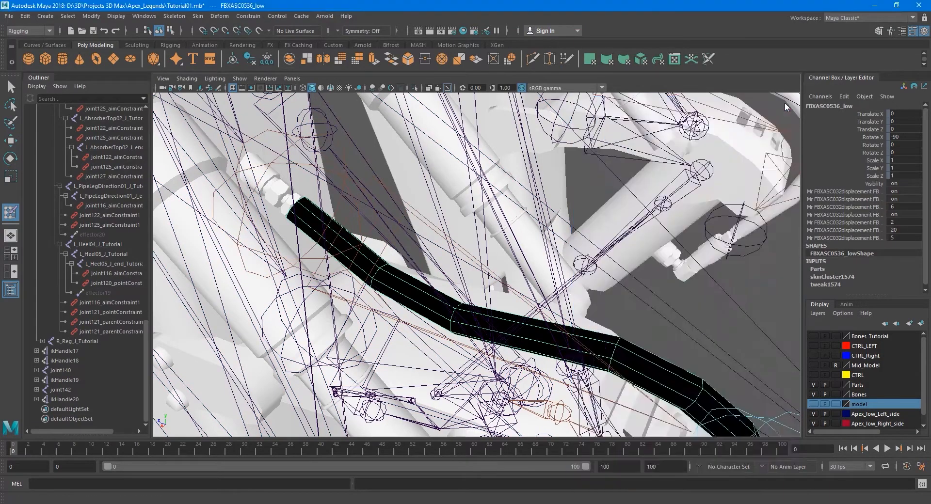
scroll(504, 208, "down", 3)
key("q")
- Unbind the skin from the curved leg pipe mesh
mouse_move(507, 318)
left_mouse_down("alt")
mouse_move(575, 271)
mouse_move(621, 281)
mouse_move(600, 331)
mouse_move(542, 318)
left_mouse_up("alt")
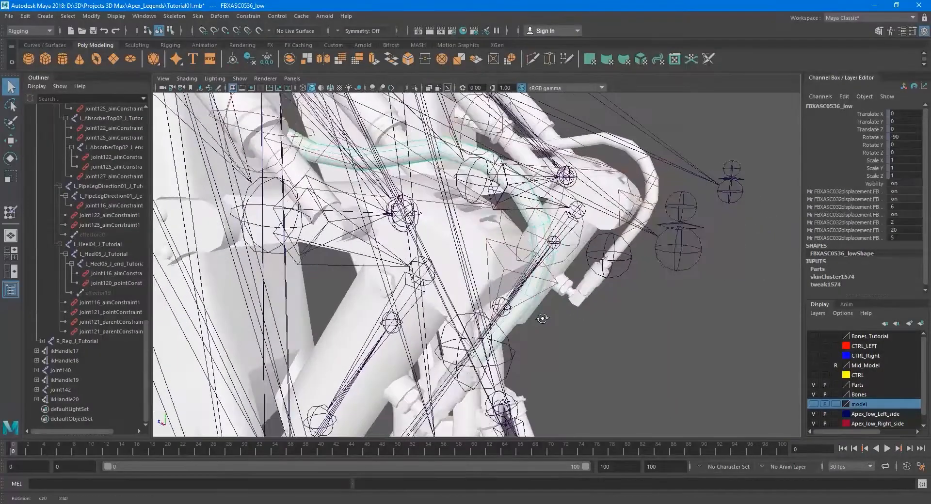
left_click(198, 16)
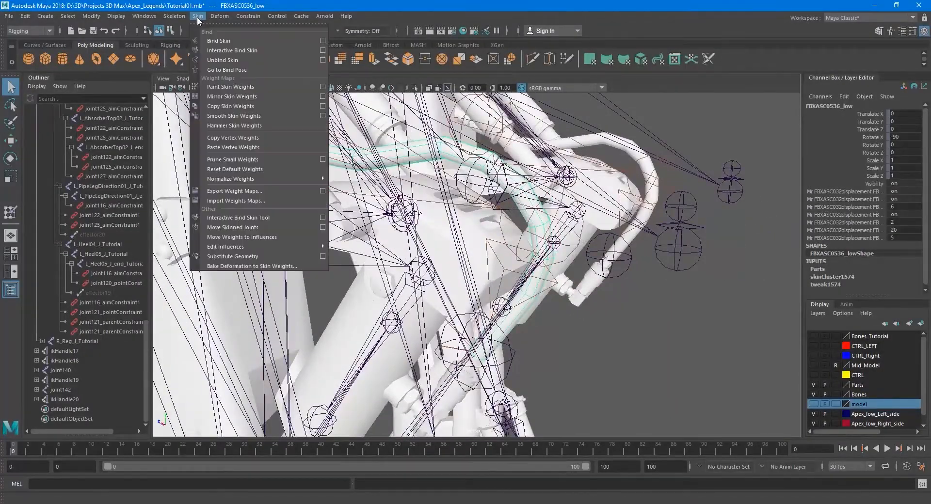
left_click(230, 60)
left_click_drag(532, 282, 487, 248, "alt")
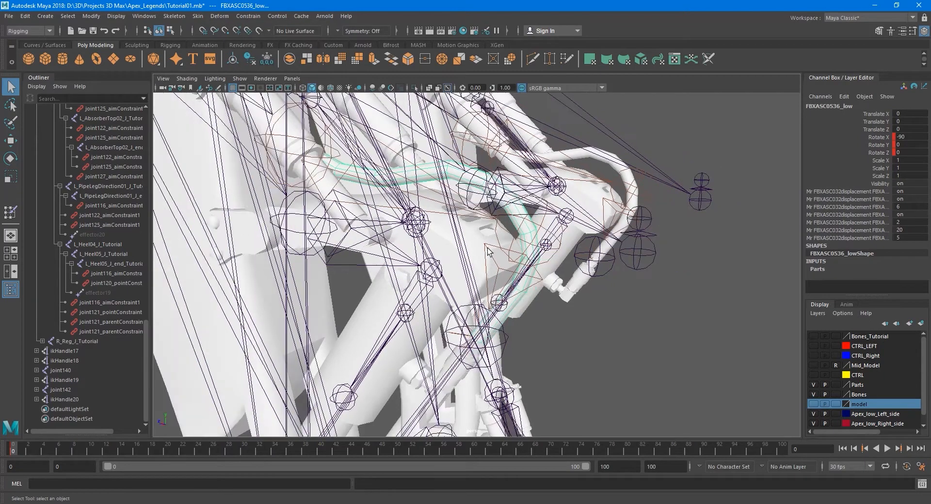
- Test-rotate the L_CalfMuscle_J joint with the pipe unbound, and undo the rotation
left_click(308, 239)
key("e")
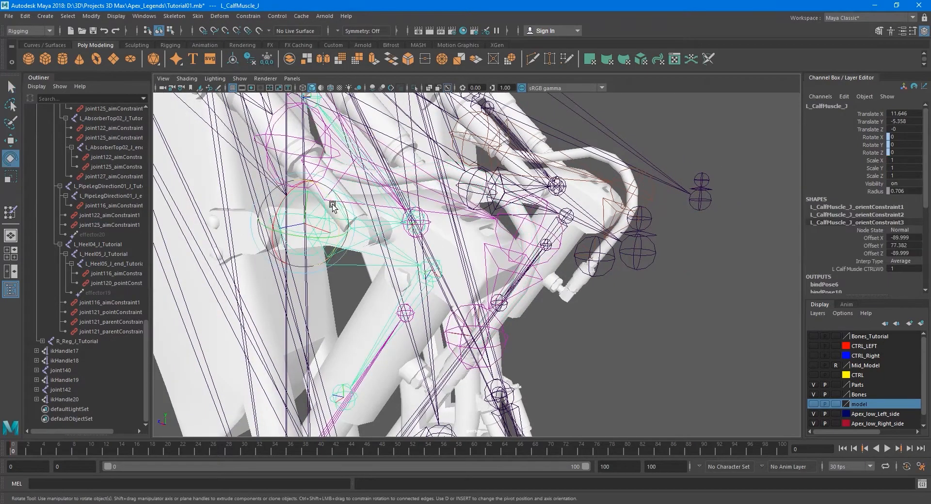
left_click_drag(332, 210, 344, 223)
key("ctrl+z")
key("ctrl+z")
key("ctrl+z")
key("q")
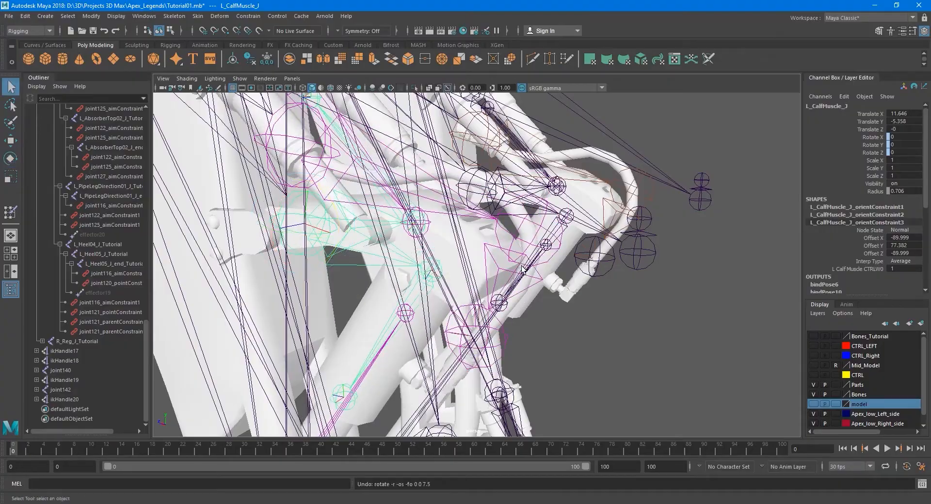
- Select the curved leg pipe mesh and add the L_Knee_J joint to the selection
left_click(517, 305)
left_click_drag(516, 308, 565, 312, "alt")
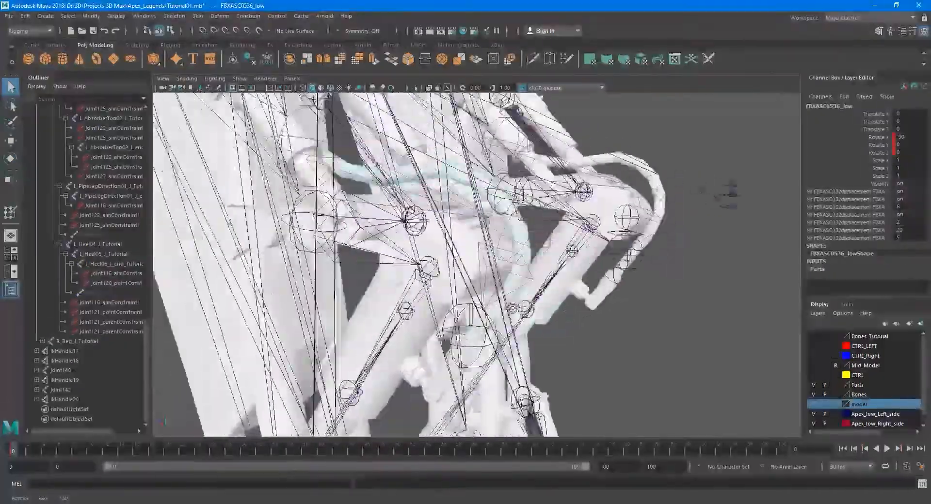
left_click_drag(513, 308, 498, 335, "alt")
scroll(497, 290, "down", 4)
left_click_drag(498, 291, 442, 255, "alt")
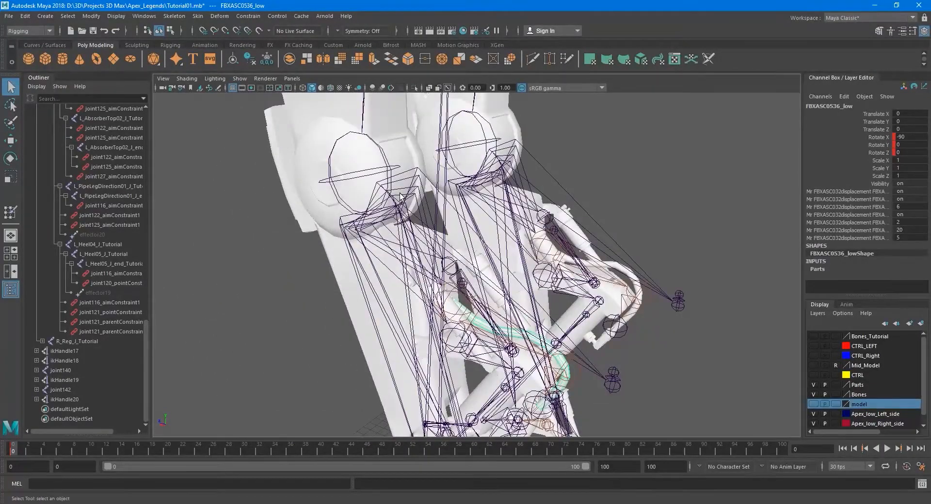
left_click(382, 155)
left_click_drag(464, 258, 443, 294, "alt")
scroll(463, 310, "up", 3)
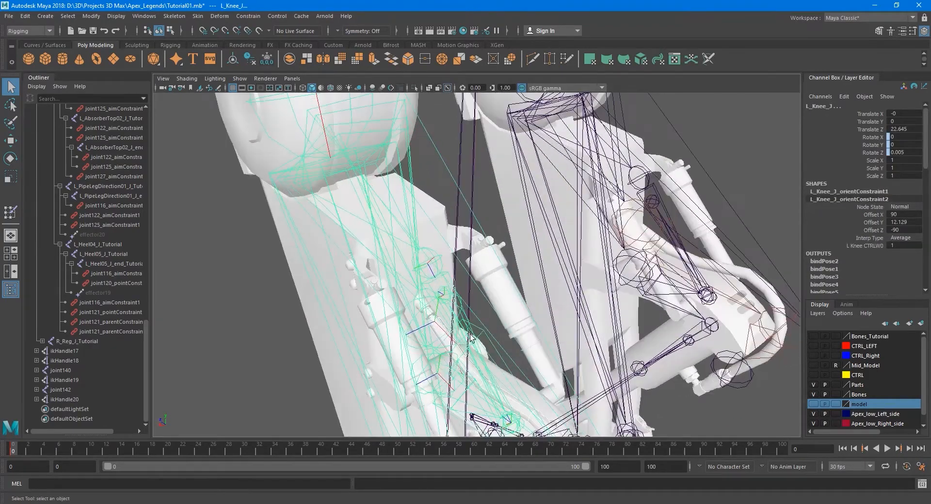
- Add both pipe-leg joints to the selection and bind the pipe to the selected joints by closest distance with max influences 1
left_click_drag(470, 338, 468, 270, "alt")
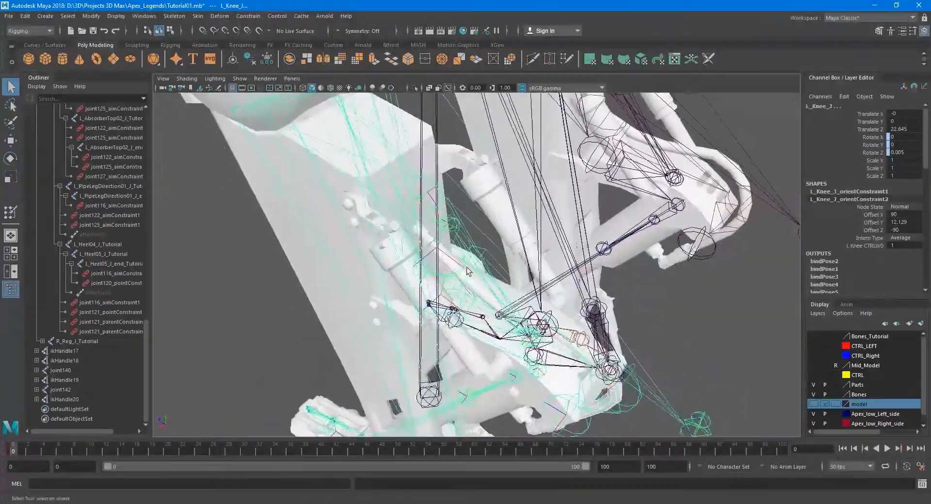
scroll(468, 271, "up", 3)
left_click_drag(413, 225, 382, 189, "alt")
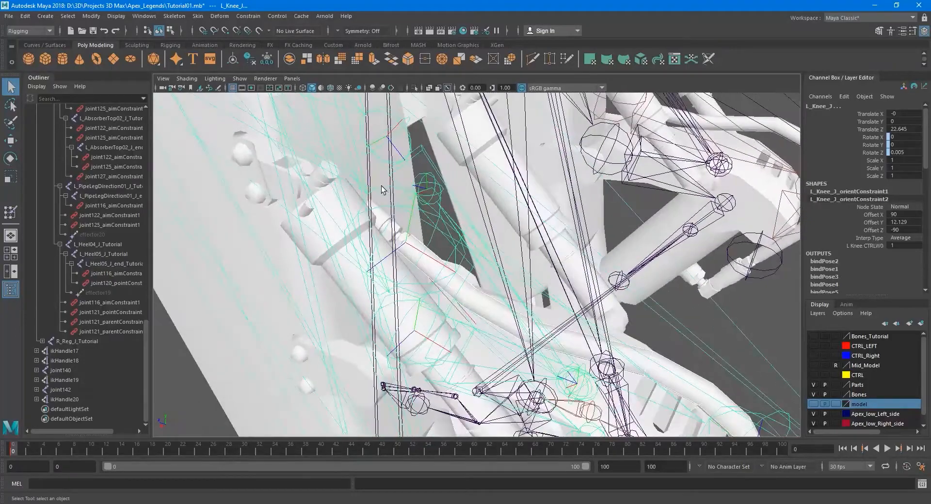
left_click(387, 191)
middle_click_drag(387, 190, 493, 218, "alt")
left_click_drag(493, 217, 540, 301, "alt")
left_click(586, 252)
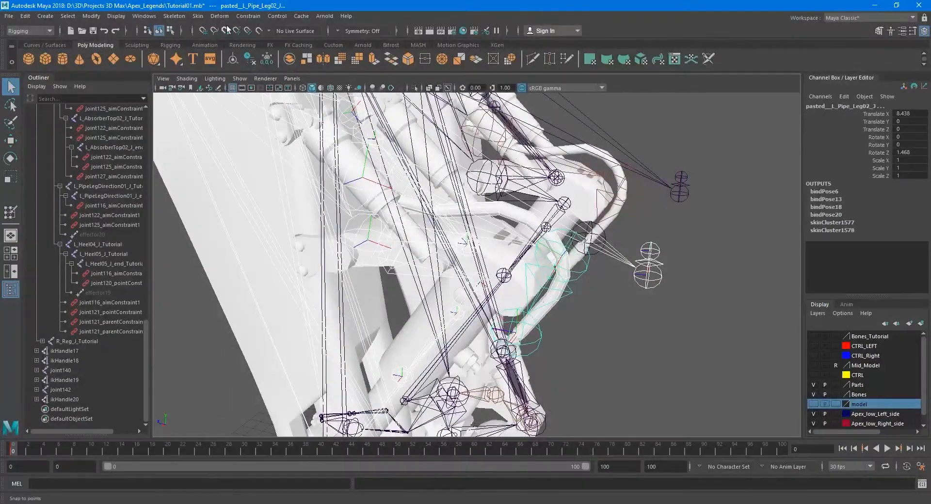
left_click(198, 16)
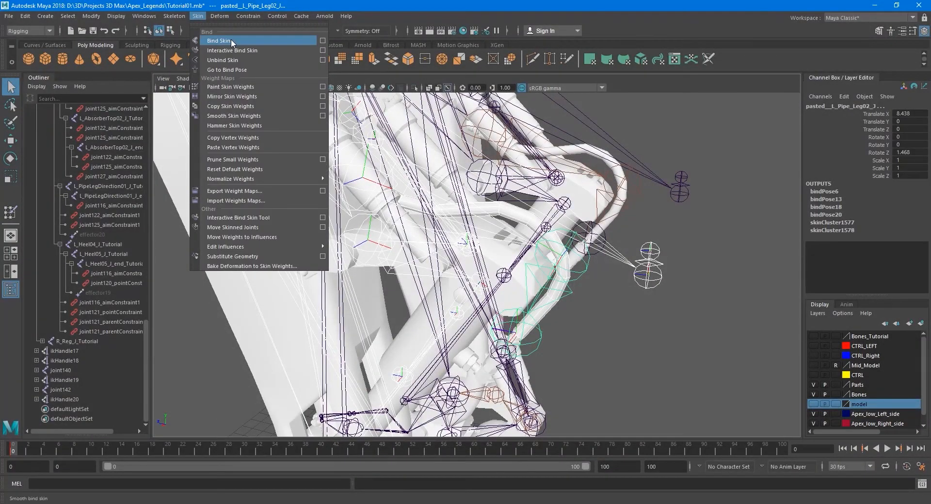
left_click(322, 40)
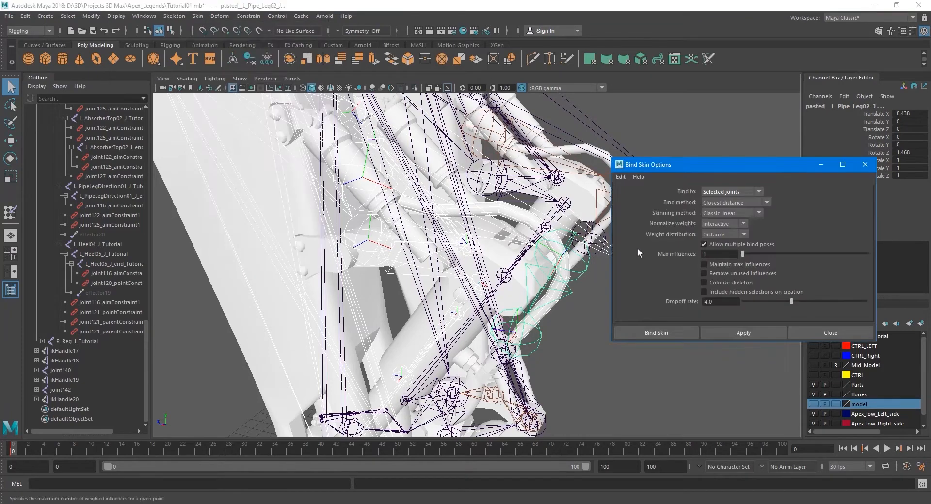
left_click(753, 333)
left_click(820, 333)
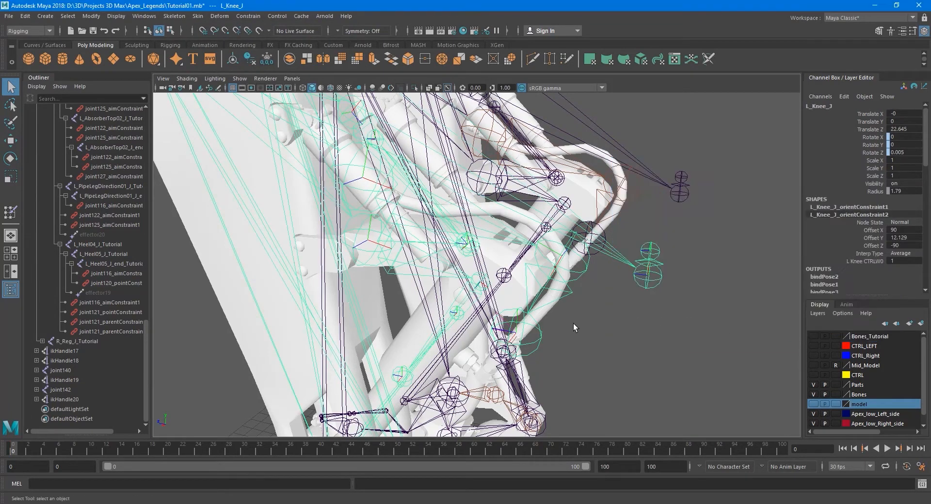
- Open the Paint Skin Weights tool on the curved pipe and inspect the pasted__L_Pipe_Leg02_J influence at the bend
left_click(542, 315)
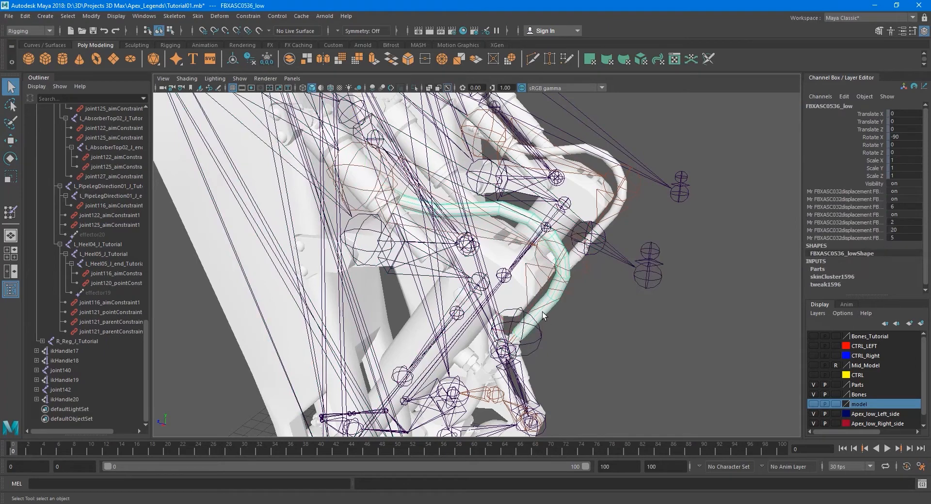
left_click(197, 16)
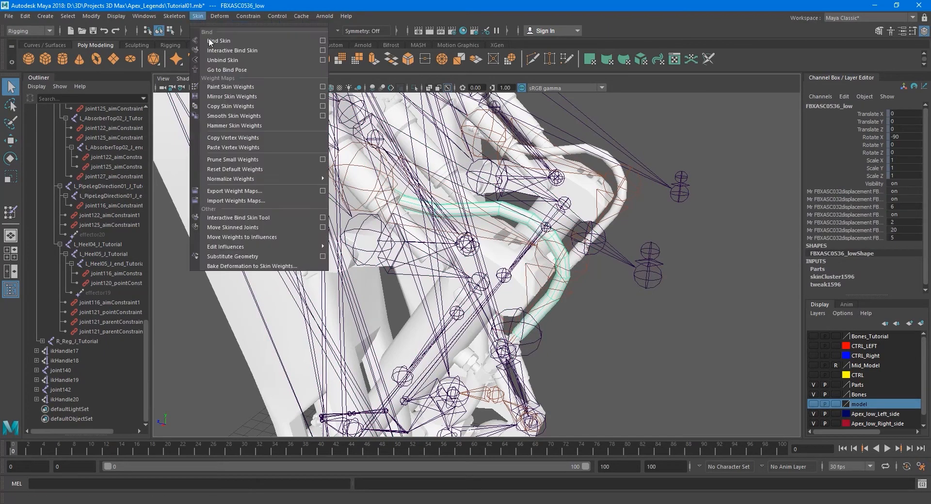
left_click(323, 87)
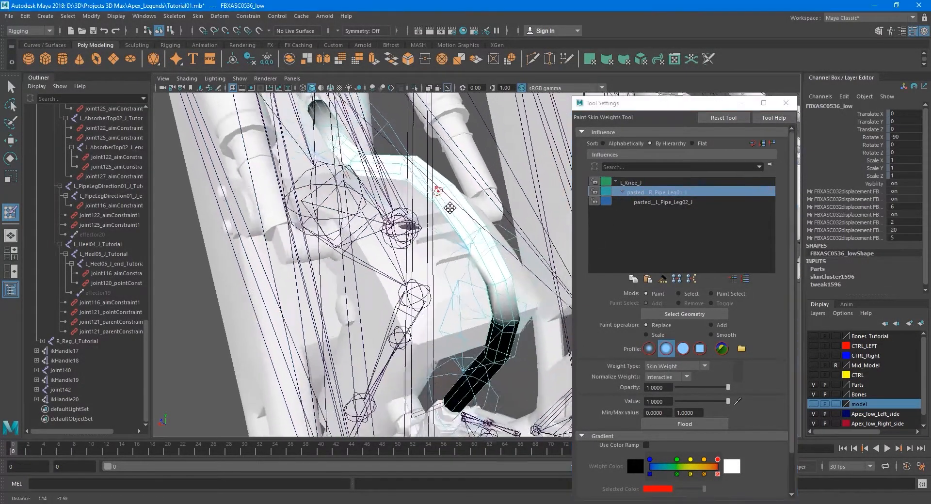
left_click(647, 202)
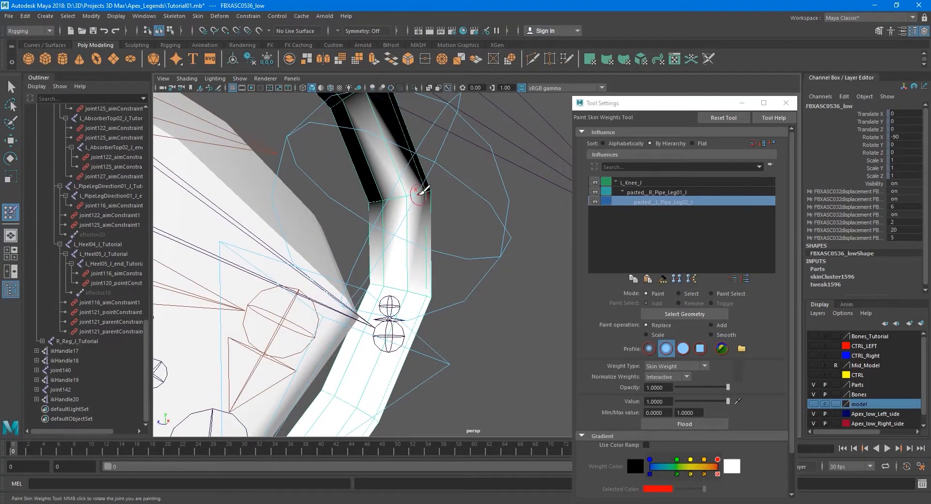
left_click_drag(422, 190, 204, 247, "alt")
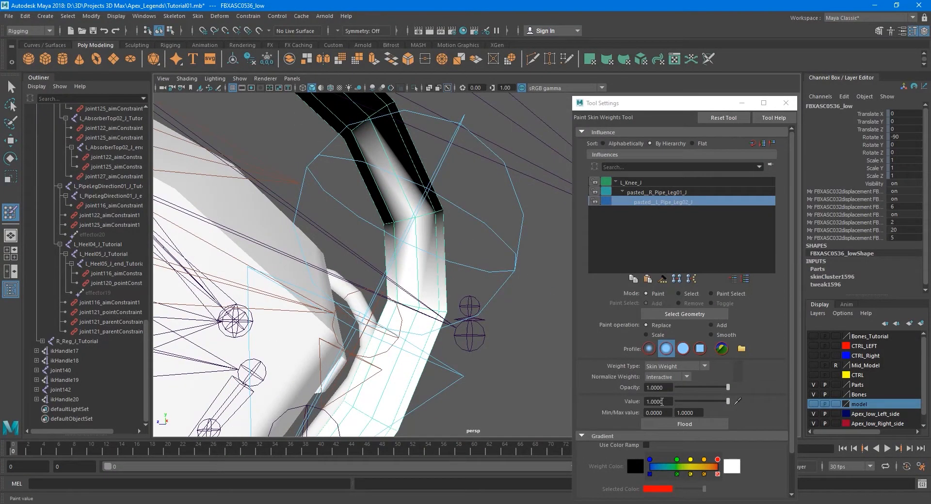
- With the paint value at 0, paint out the stray pasted__L_Pipe_Leg02_J weights on the pipe's upper bend
left_click_drag(727, 402, 726, 402)
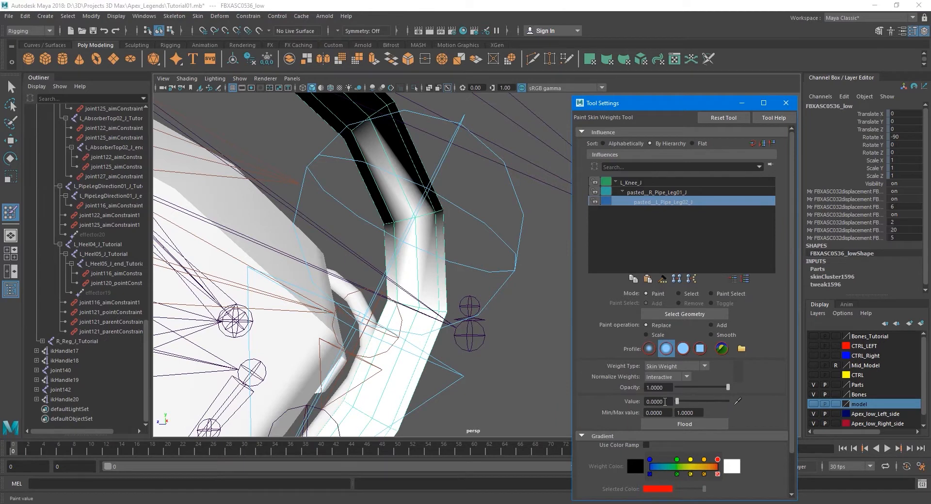
key("b")
mouse_move(430, 229)
left_mouse_down()
mouse_move(449, 233)
mouse_move(433, 234)
left_mouse_up()
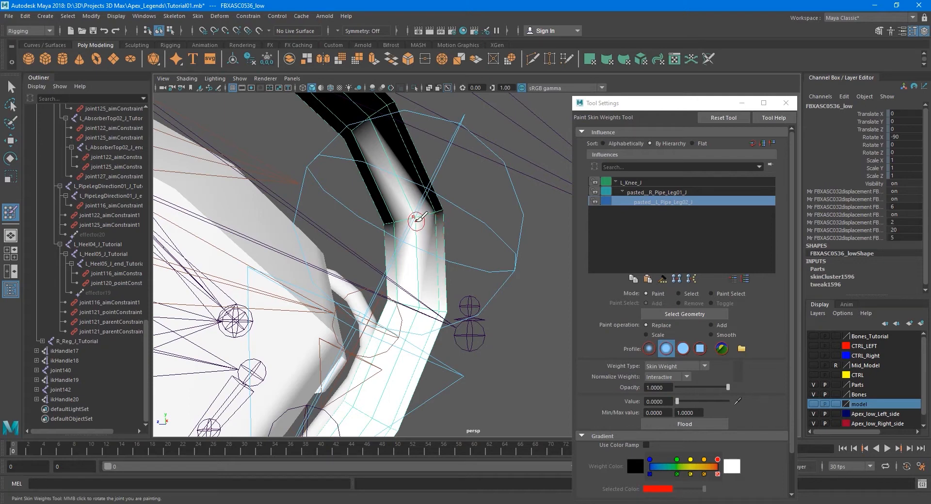
left_click_drag(416, 220, 416, 217)
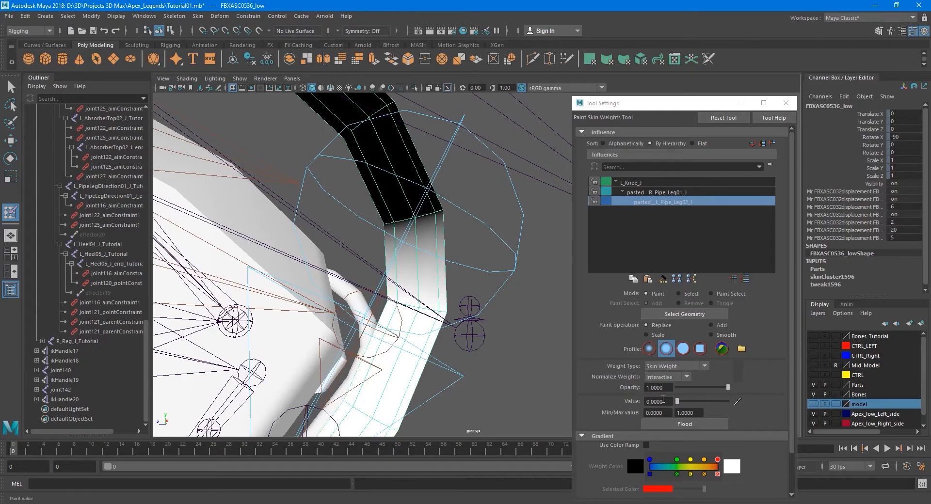
- Check the pasted__R_Pipe_Leg01_J influence around the bend and leave the Paint Skin Weights tool
mouse_move(427, 232)
left_mouse_down("alt")
mouse_move(420, 216)
mouse_move(431, 227)
mouse_move(427, 237)
mouse_move(227, 245)
mouse_move(413, 260)
mouse_move(339, 280)
mouse_move(191, 278)
mouse_move(405, 282)
mouse_move(535, 250)
mouse_move(417, 245)
mouse_move(439, 260)
mouse_move(366, 353)
mouse_move(365, 378)
mouse_move(364, 351)
mouse_move(417, 231)
left_mouse_up("alt")
left_click(646, 193)
middle_click_drag(417, 232, 422, 244, "alt")
mouse_move(422, 243)
left_mouse_down("alt")
mouse_move(453, 279)
mouse_move(471, 278)
left_mouse_up("alt")
middle_click_drag(472, 278, 478, 275, "alt")
key("q")
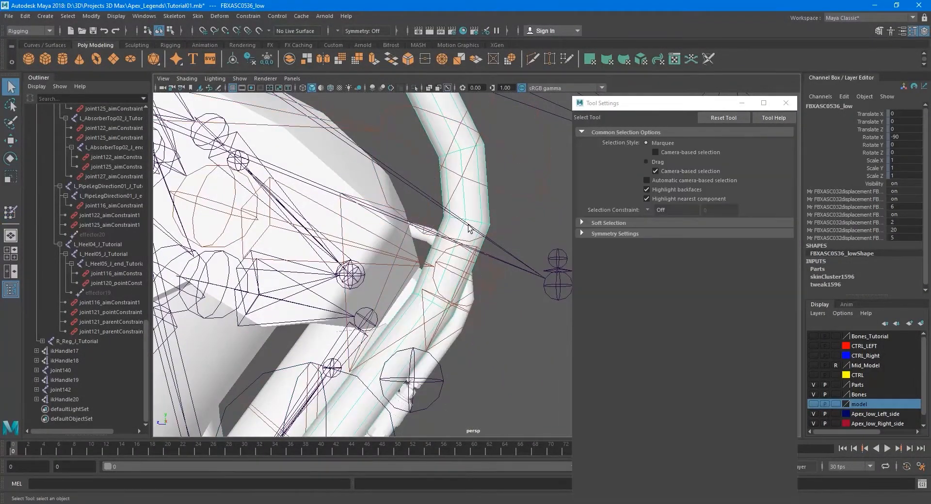
- Hide the Bones layer and, in wireframe vertex mode, select the two vertex rings at the pipe's bend
left_click_drag(475, 220, 480, 213, "alt")
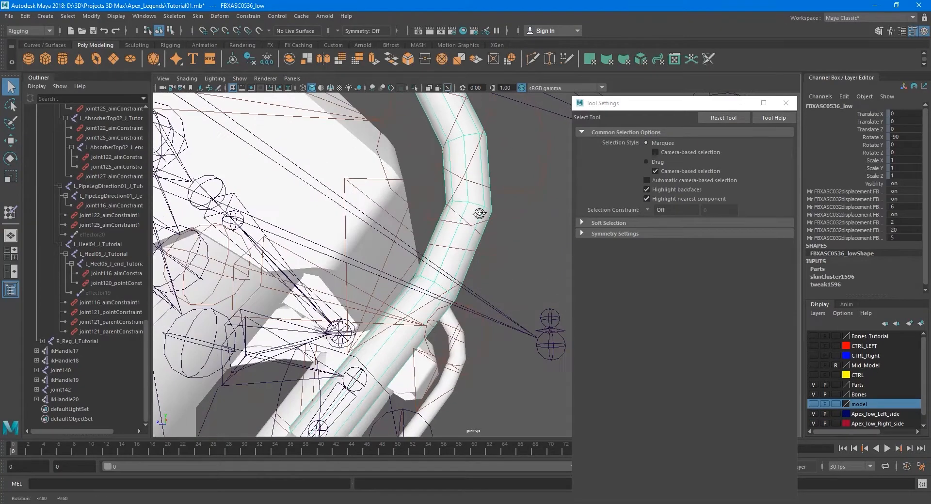
right_click_drag(482, 210, 453, 212)
left_click_drag(502, 219, 427, 223, "alt")
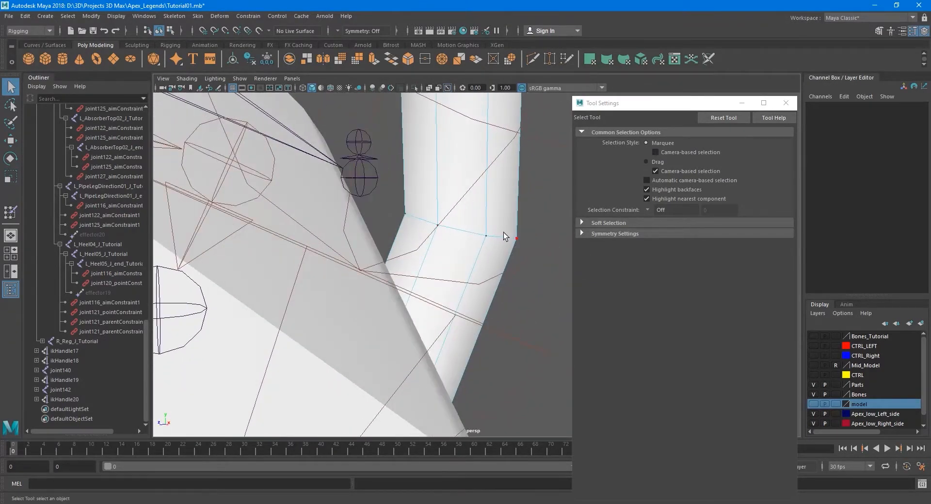
left_click(813, 394)
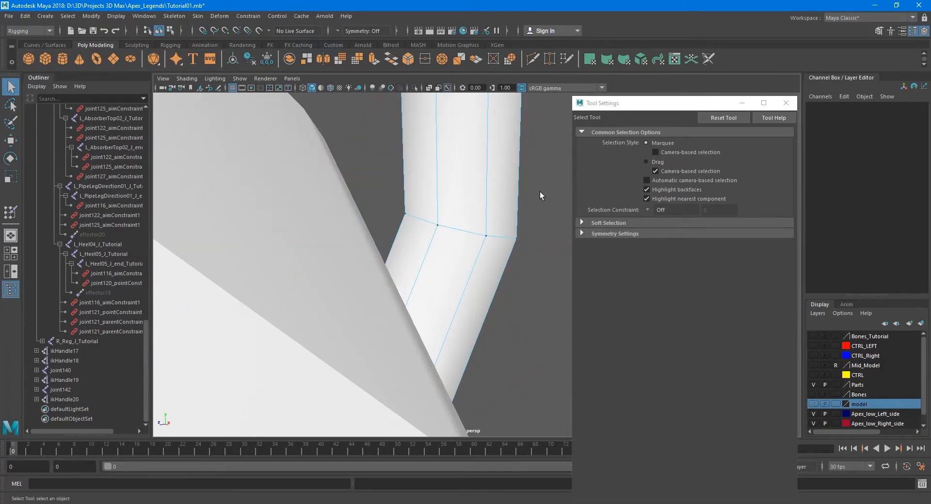
key("4")
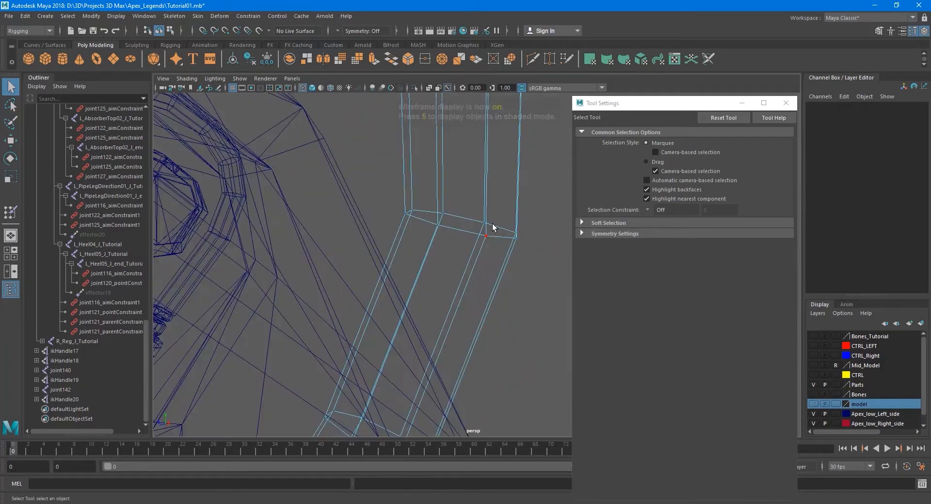
left_click_drag(540, 174, 432, 222)
left_click_drag(513, 228, 482, 233, "alt")
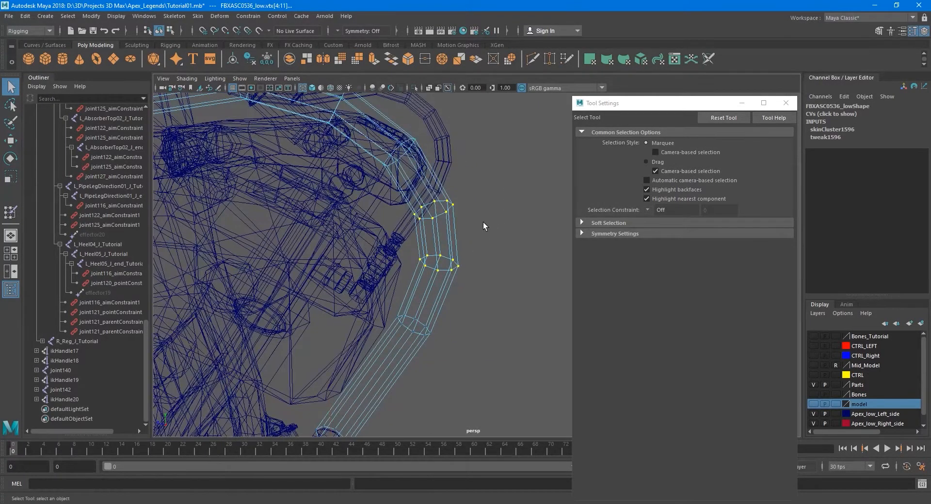
- Restore the shaded display and show the Bones layer again, keeping the bend vertices selected
key("5")
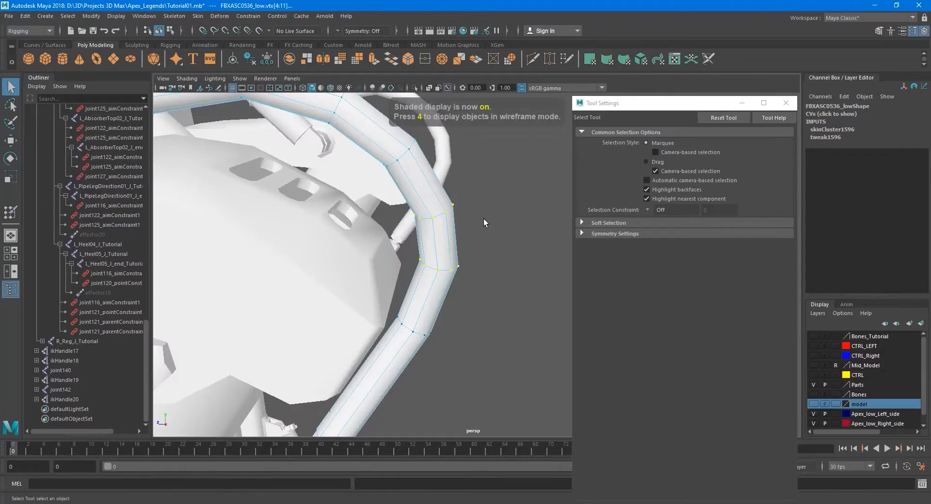
left_click_drag(485, 265, 487, 247, "alt")
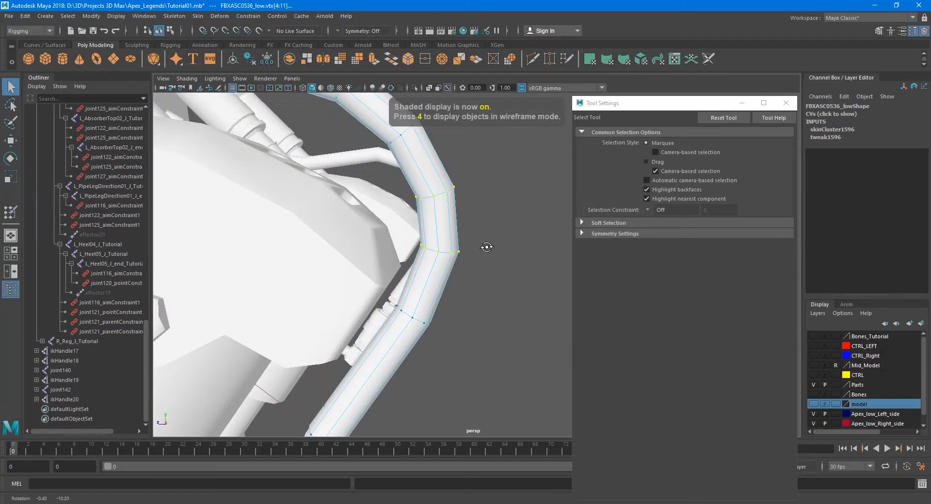
left_click(814, 404)
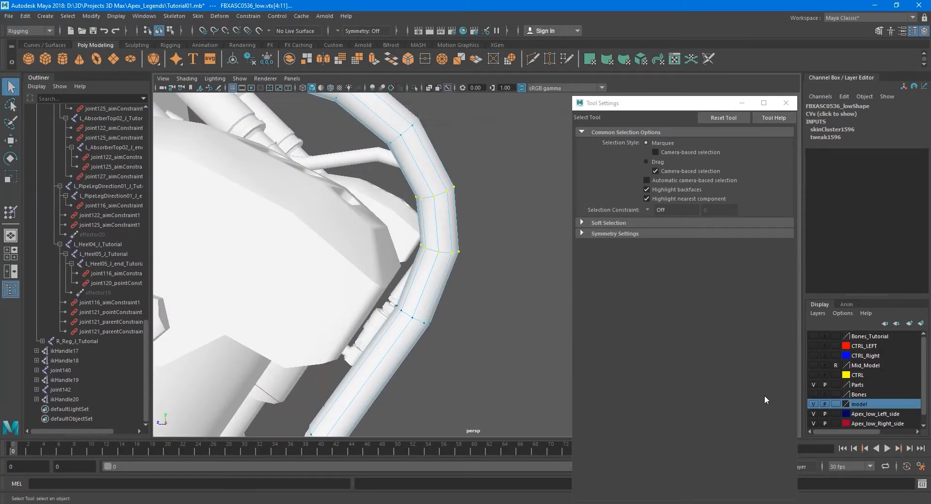
left_click(813, 395)
left_click_drag(509, 322, 508, 292, "alt")
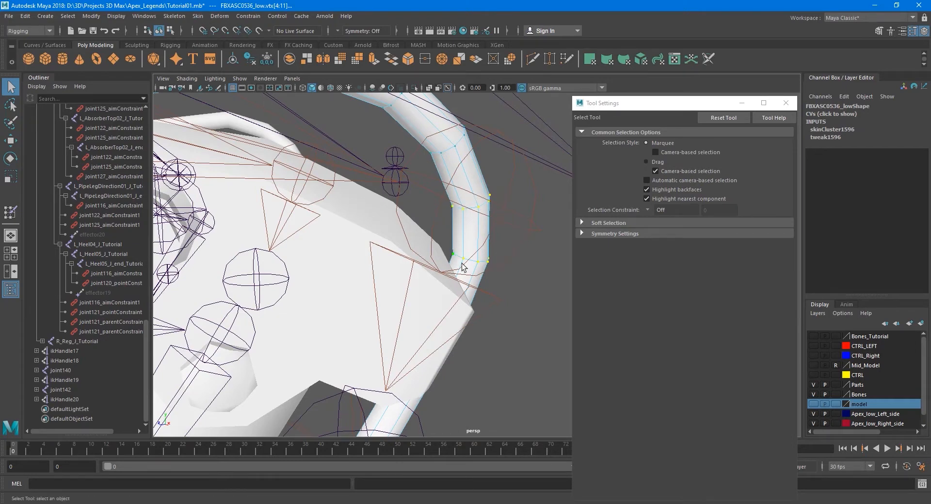
- Reopen the Paint Skin Weights tool with the bend vertices selected and examine the L_Knee_J influence along the pipe
left_click(198, 16)
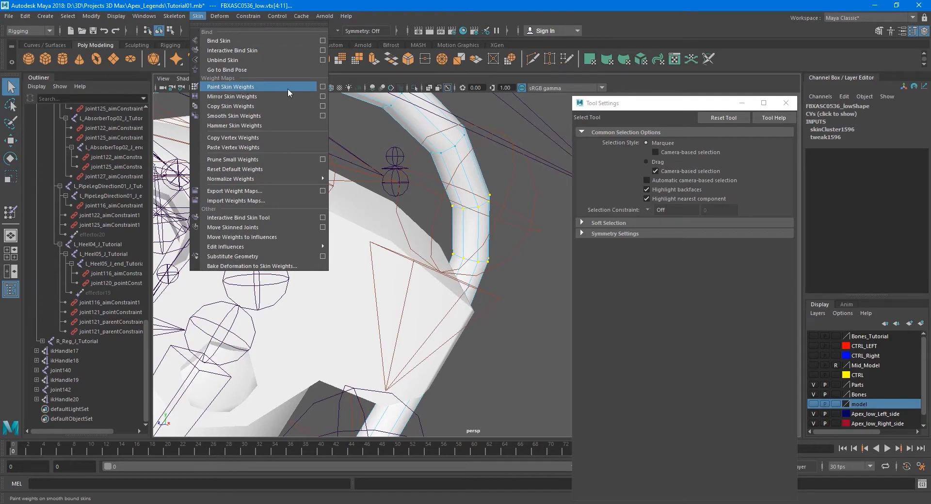
left_click(321, 86)
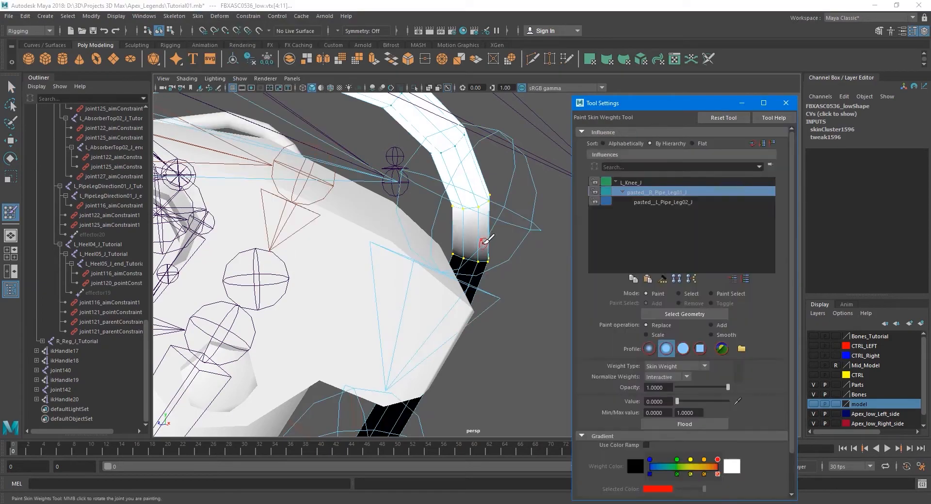
left_click_drag(483, 243, 449, 235, "alt")
scroll(449, 236, "down", 5)
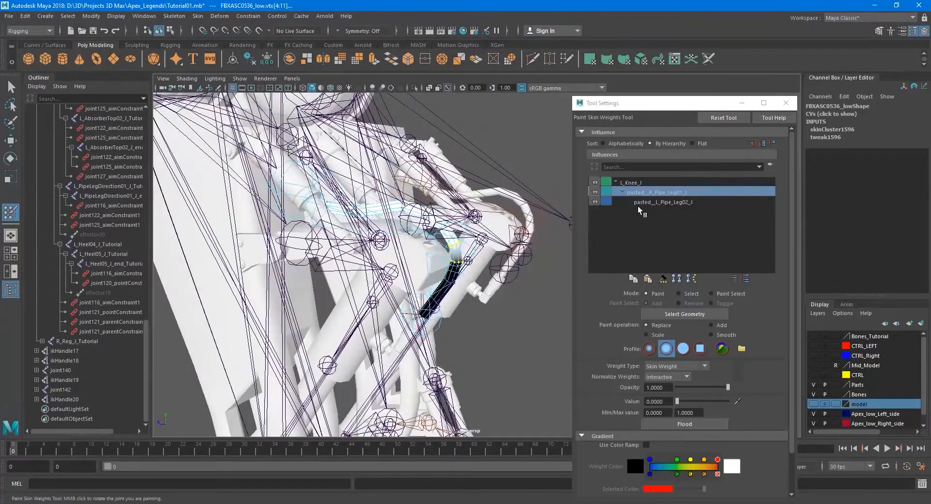
left_click(638, 183)
mouse_move(426, 291)
left_mouse_down("alt")
mouse_move(407, 307)
mouse_move(417, 301)
left_mouse_up("alt")
left_click_drag(318, 250, 455, 266, "alt")
scroll(456, 267, "up", 5)
- Examine how the pasted__R_Pipe_Leg01_J and pasted__L_Pipe_Leg02_J weights meet at the selected bend vertices
left_click(645, 193)
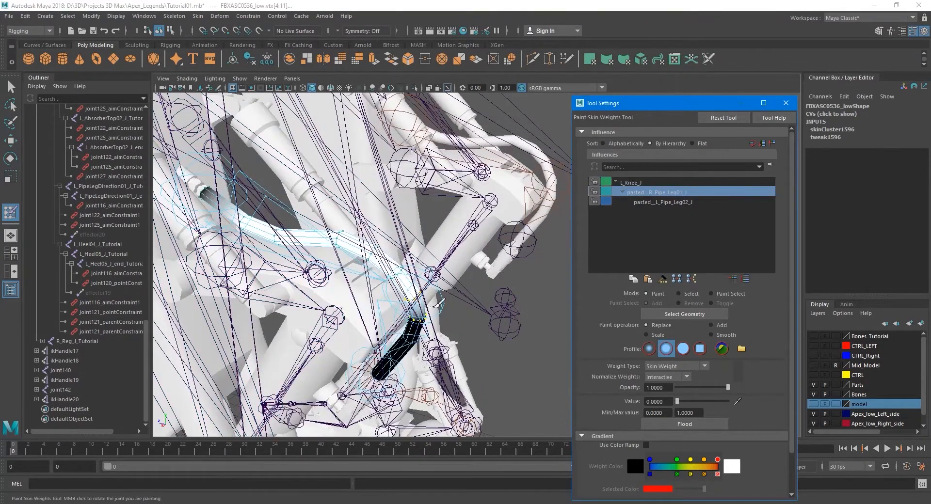
left_click_drag(439, 304, 417, 252, "alt")
left_click(646, 203)
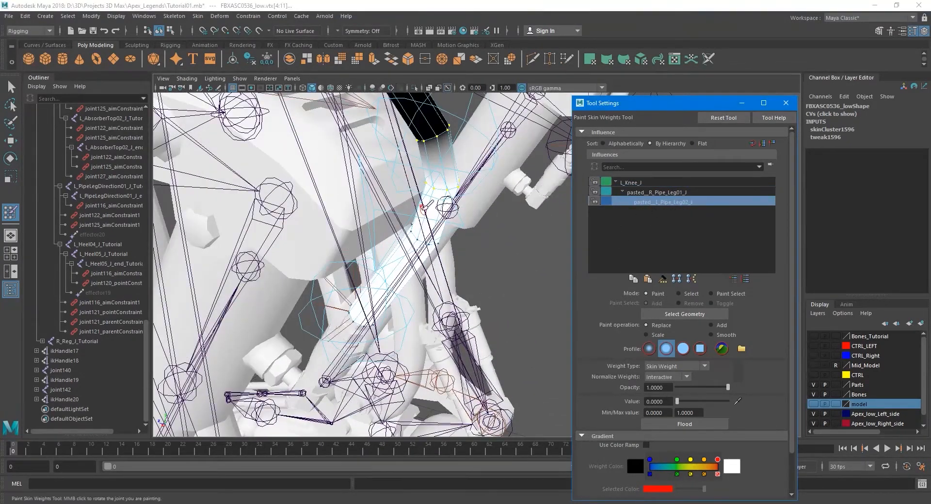
left_click_drag(423, 208, 496, 202, "alt")
middle_click_drag(497, 201, 463, 247, "alt")
scroll(464, 247, "up", 5)
left_click_drag(463, 247, 433, 247, "alt")
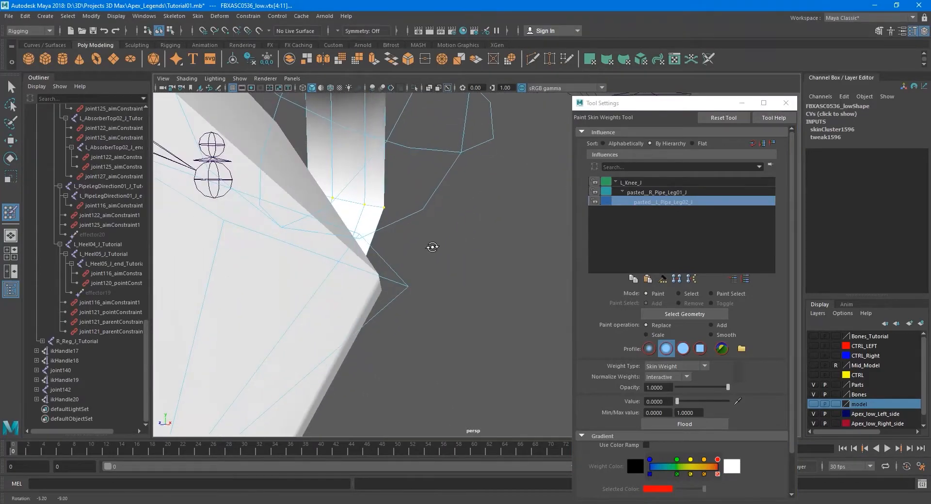
middle_click_drag(430, 242, 403, 263, "alt")
scroll(403, 263, "down", 1)
- Compare the pasted__R_Pipe_Leg01_J influence with the L_Knee_J influence on the curved pipe
left_click(635, 193)
scroll(438, 276, "down", 6)
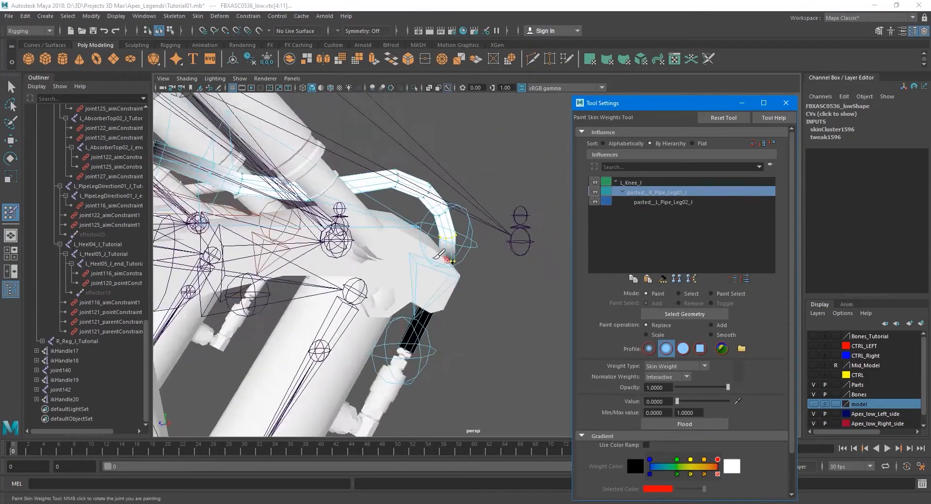
mouse_move(438, 254)
left_mouse_down("alt")
mouse_move(461, 264)
mouse_move(485, 257)
mouse_move(444, 261)
mouse_move(422, 249)
left_mouse_up("alt")
left_click(632, 183)
scroll(422, 250, "up", 4)
middle_click_drag(417, 247, 426, 257, "alt")
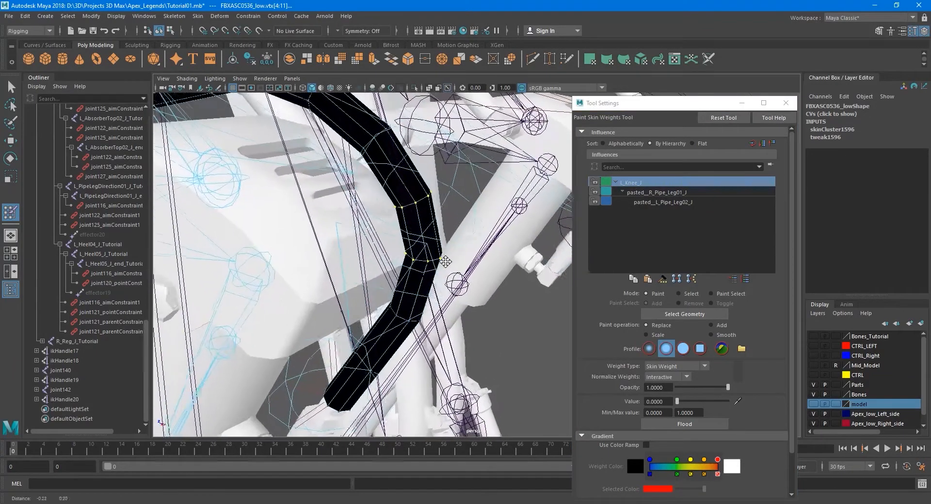
- Flood the selected bend vertices with an L_Knee_J weight of 0.5
mouse_move(427, 253)
left_mouse_down("alt")
mouse_move(422, 220)
mouse_move(454, 205)
left_mouse_up("alt")
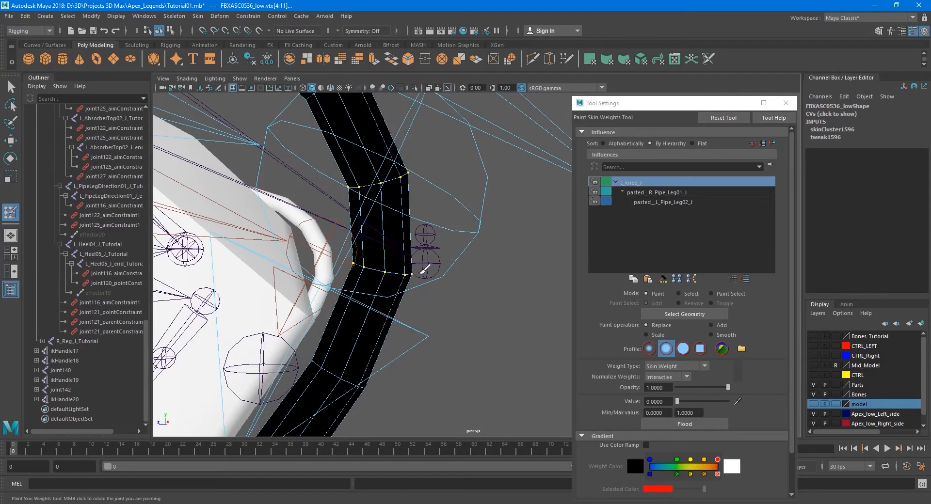
left_click_drag(681, 400, 703, 400)
double_click(667, 402)
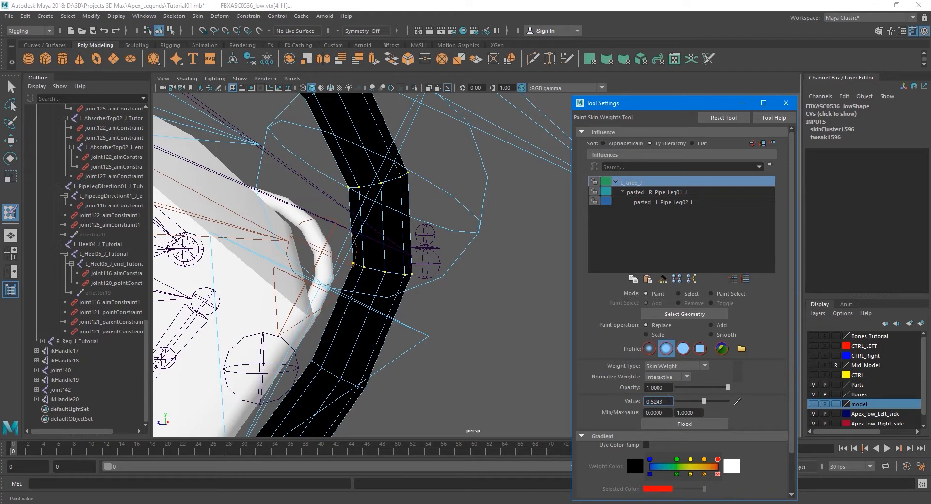
key("Return")
left_click(684, 423)
mouse_move(356, 337)
left_mouse_down("alt")
mouse_move(463, 301)
mouse_move(336, 306)
mouse_move(424, 311)
mouse_move(480, 302)
left_mouse_up("alt")
scroll(441, 270, "up", 5)
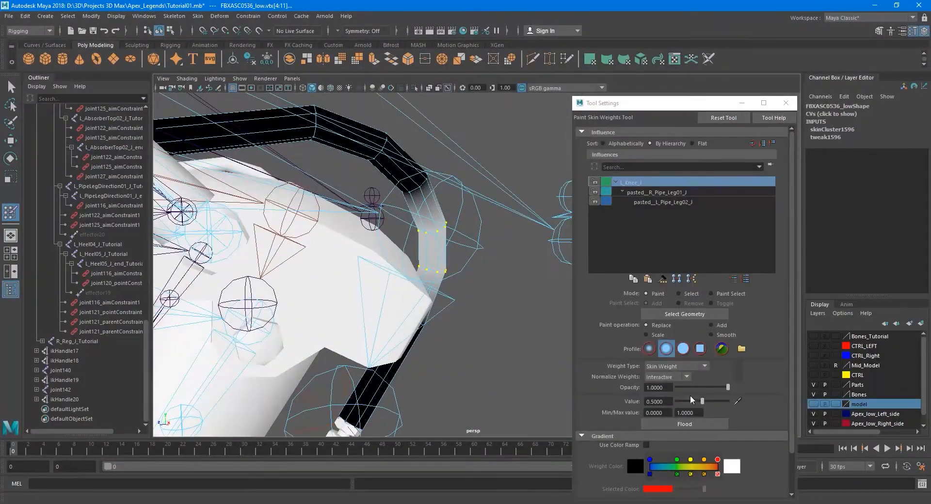
- Try flooding the selected bend vertices with an L_Knee_J weight of 1
left_click_drag(702, 401, 792, 403)
left_click(689, 424)
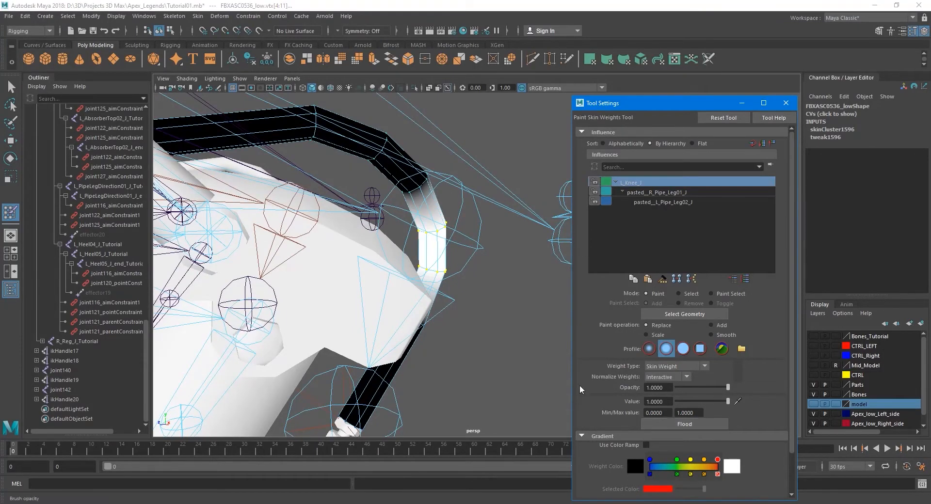
key("ctrl+z")
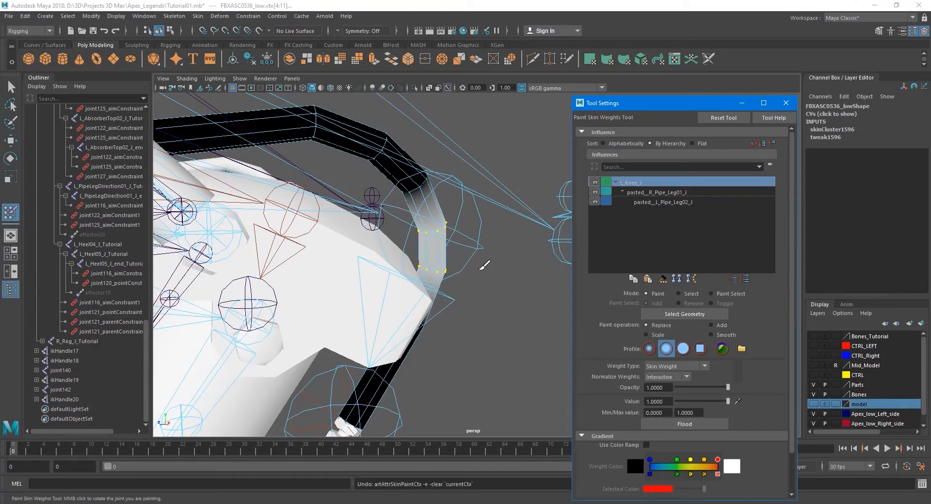
- Examine how the pipe's weights are split between pasted__R_Pipe_Leg01_J and pasted__L_Pipe_Leg02_J around the bend
left_click_drag(478, 270, 417, 271, "alt")
left_click(650, 194)
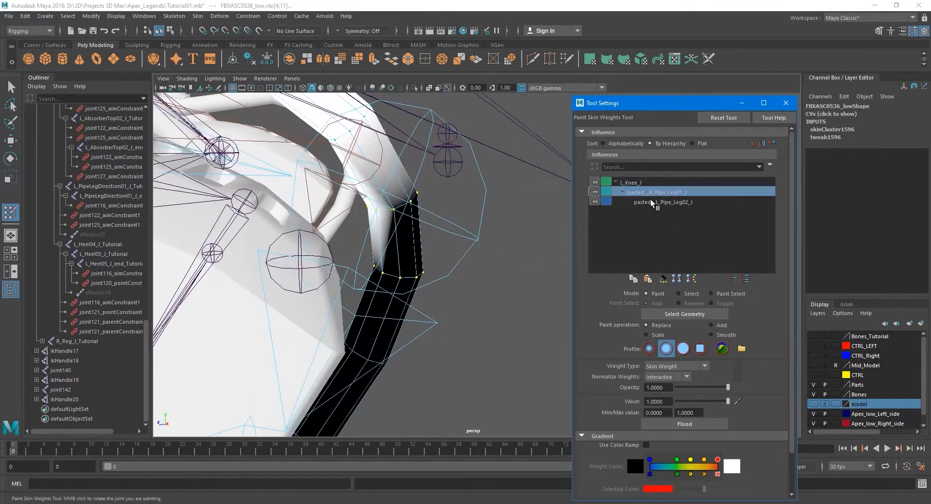
left_click(650, 199)
left_click_drag(390, 231, 436, 232, "alt")
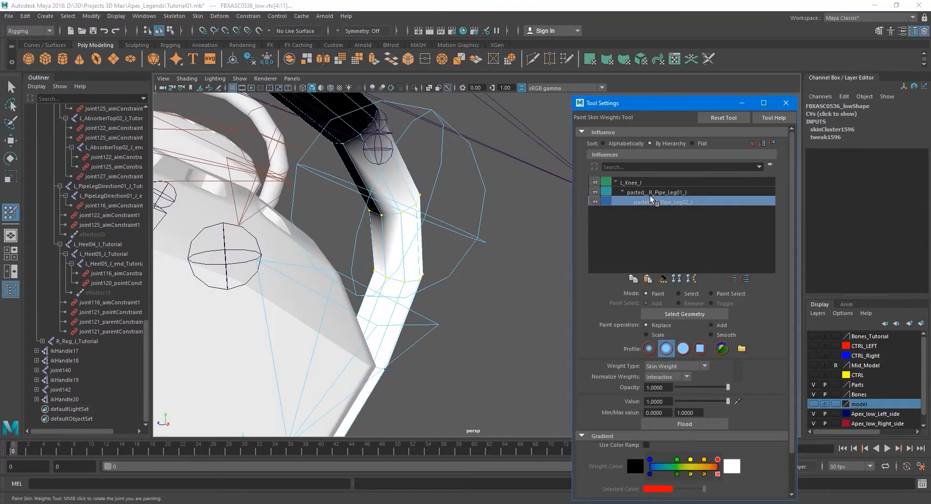
left_click(649, 196)
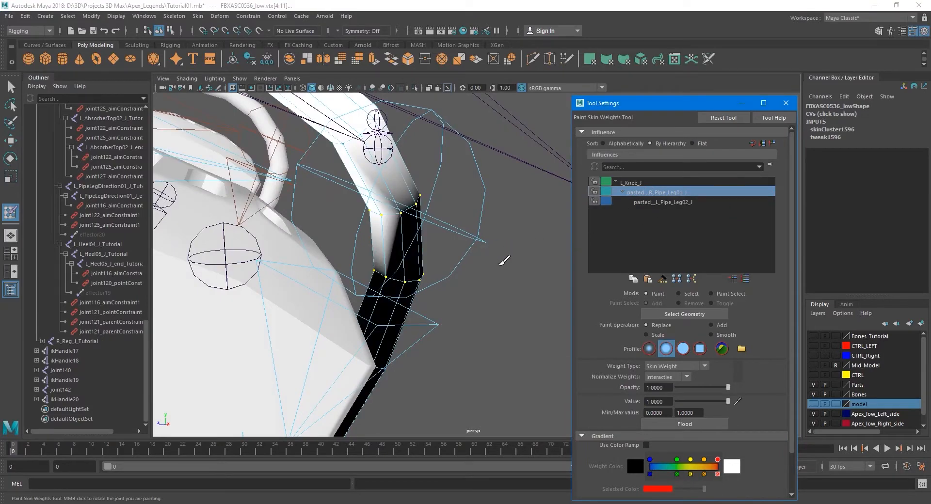
- Select the whole leg pipe FBXASC0536_low instead of its vertices and reopen the Paint Skin Weights tool on it
key("q")
left_click(415, 263)
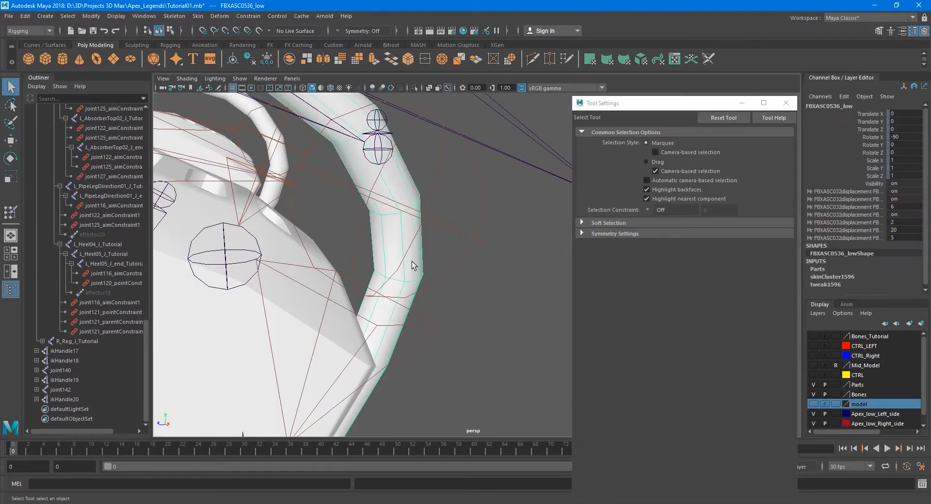
left_click(198, 17)
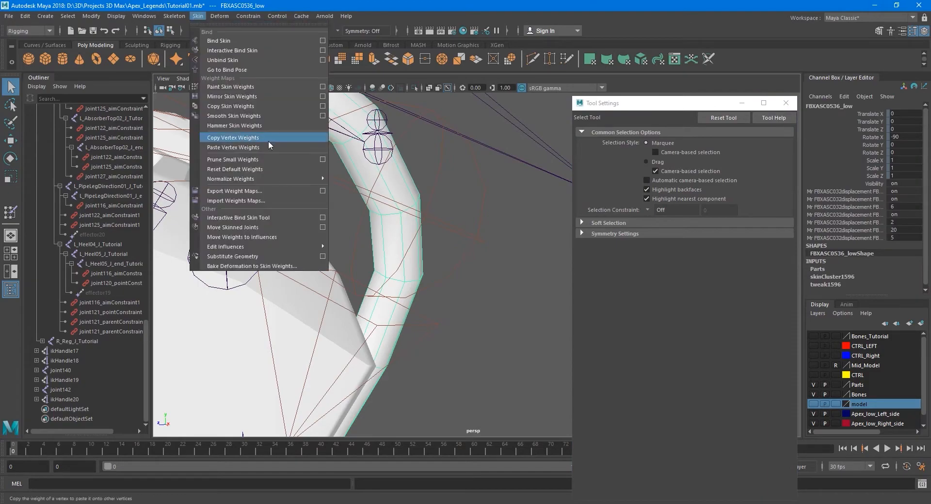
left_click(298, 88)
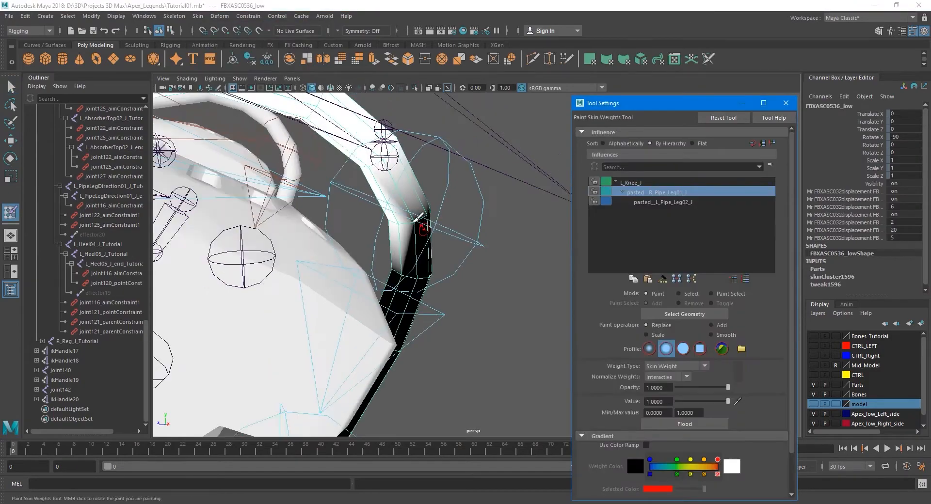
- Inspect the pasted__R_Pipe_Leg01_J weights around the bend up close and sample the value at one ring vertex
left_click_drag(420, 217, 458, 245, "alt")
scroll(467, 243, "up", 4)
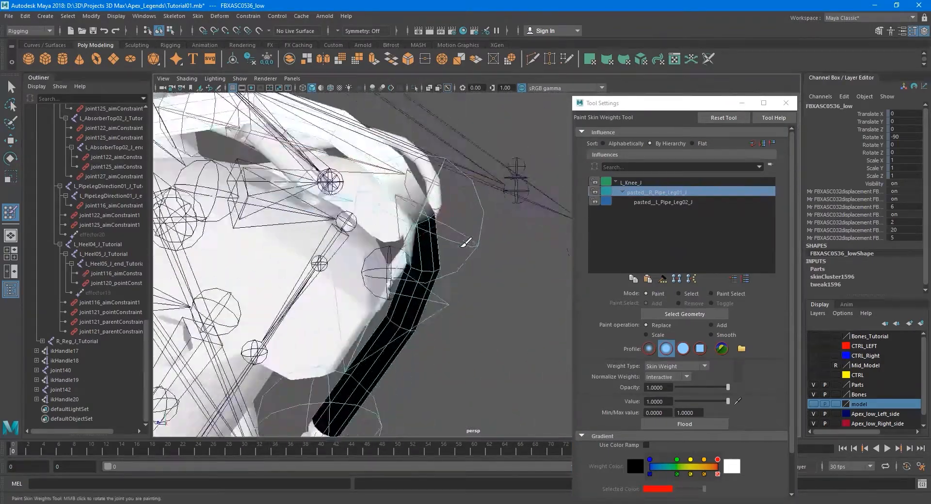
middle_click_drag(465, 242, 410, 229, "alt")
left_click_drag(410, 229, 378, 289, "alt")
middle_click_drag(485, 279, 352, 291, "alt")
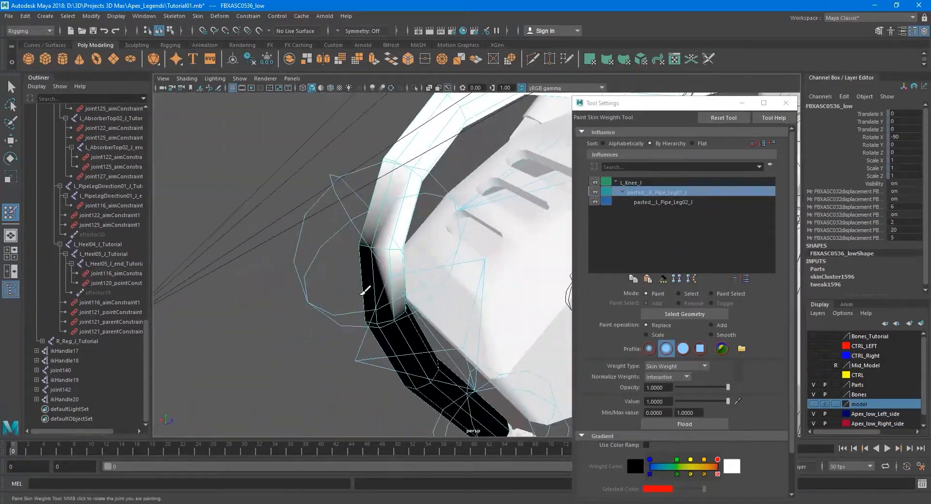
scroll(344, 281, "up", 4)
left_click_drag(334, 274, 426, 245, "alt")
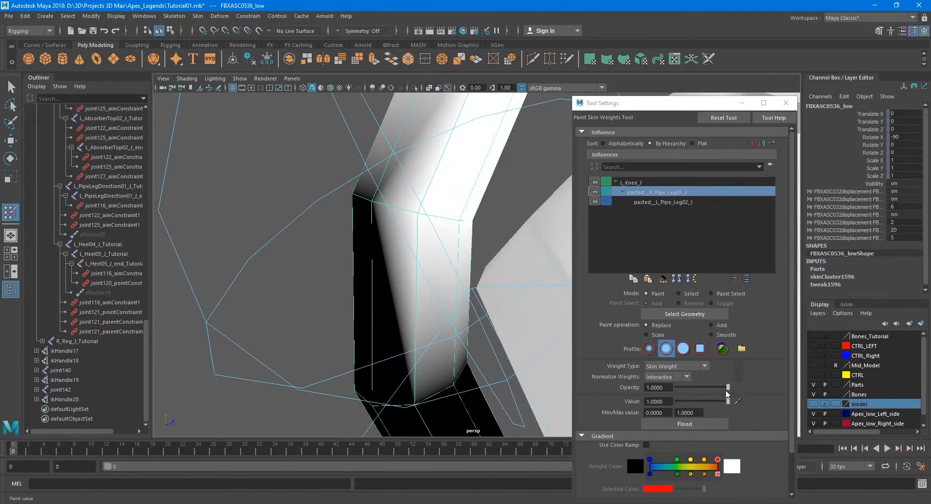
left_click(738, 402)
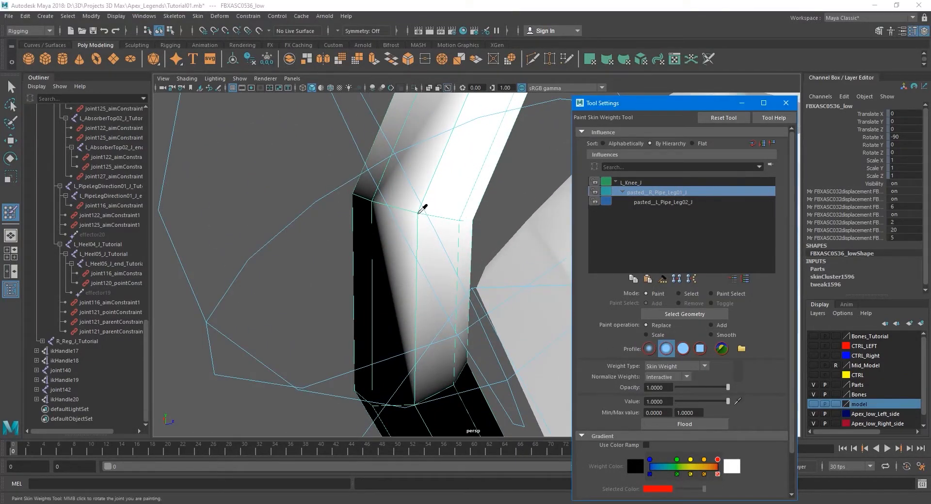
left_click(421, 209)
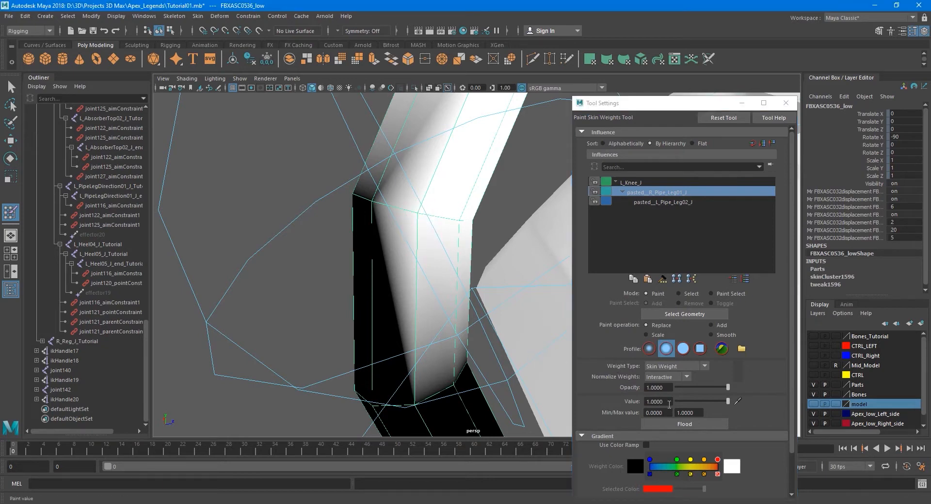
- Set the paint value to 0 and paint out the uneven pasted__R_Pipe_Leg01_J weights around the pipe's bend
left_click(669, 402)
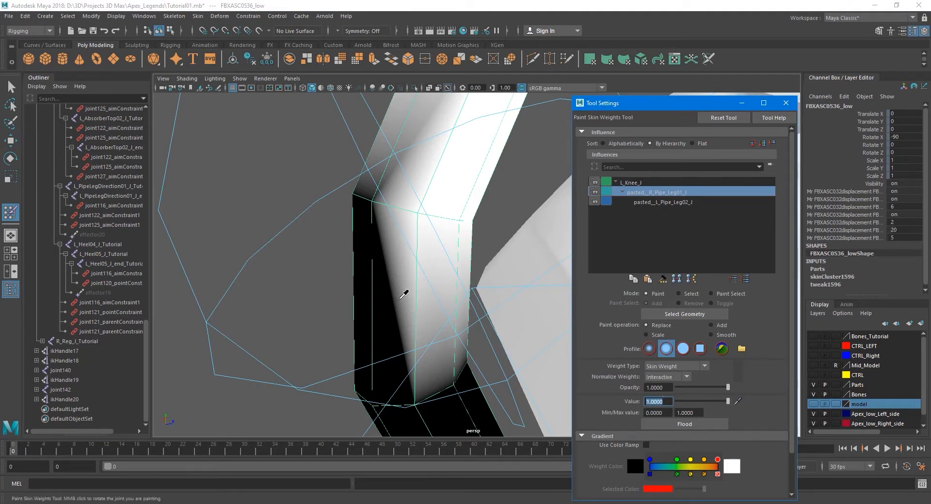
left_click_drag(400, 298, 452, 271, "alt")
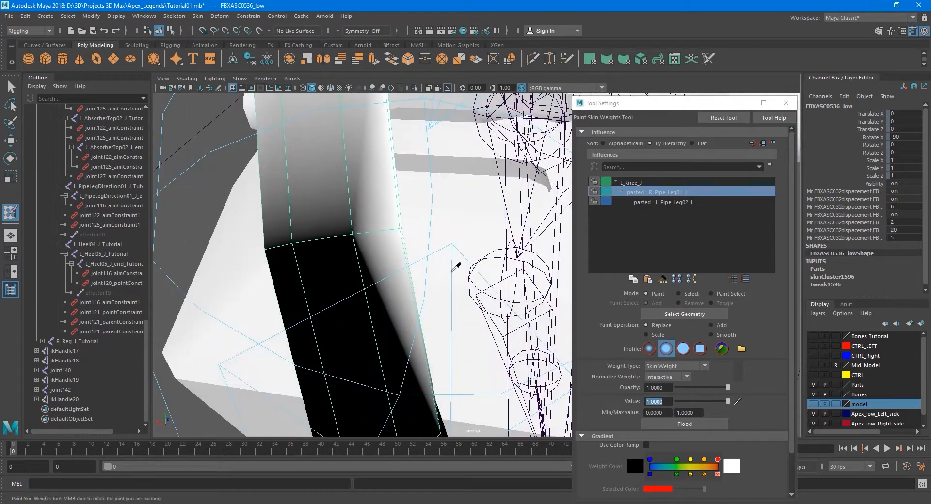
type("0")
key("Return")
left_click_drag(301, 242, 360, 269, "alt")
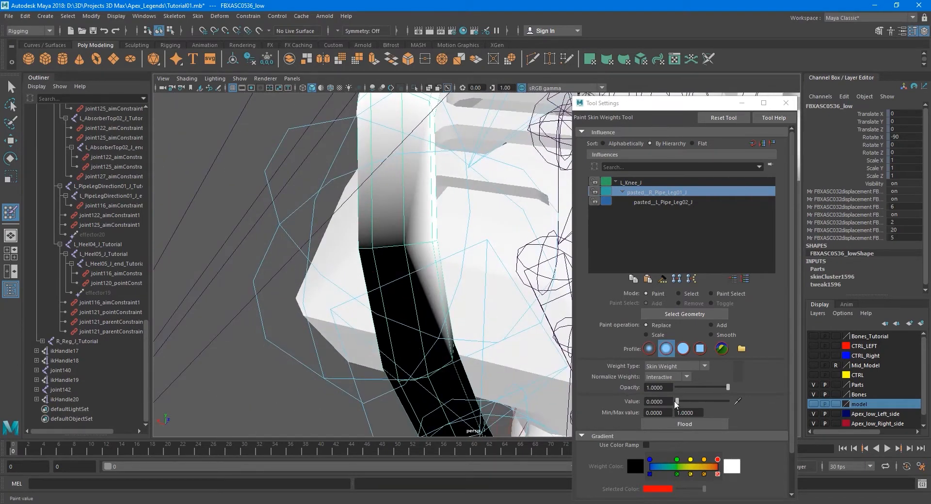
mouse_move(368, 301)
left_mouse_down("alt")
mouse_move(358, 296)
mouse_move(444, 306)
mouse_move(422, 318)
mouse_move(440, 214)
mouse_move(443, 245)
mouse_move(560, 241)
mouse_move(408, 260)
mouse_move(531, 257)
mouse_move(533, 248)
mouse_move(538, 307)
left_mouse_up("alt")
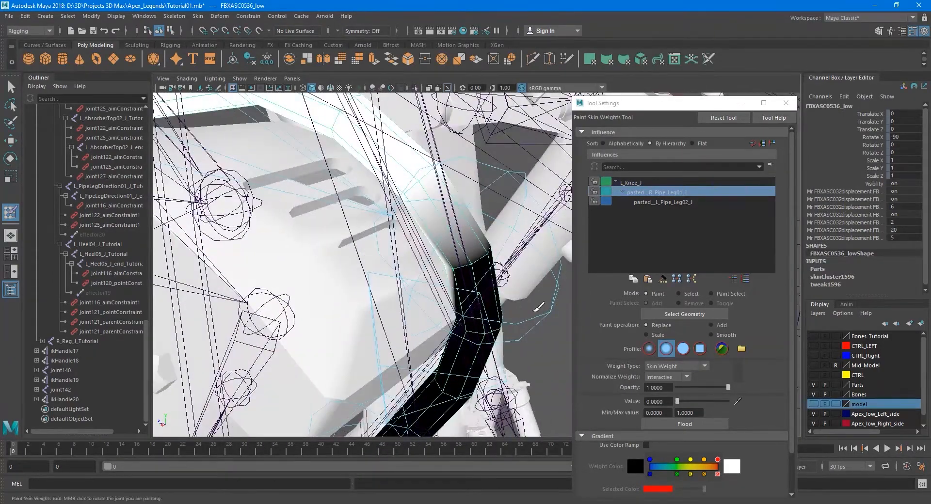
left_click_drag(489, 267, 472, 281, "alt")
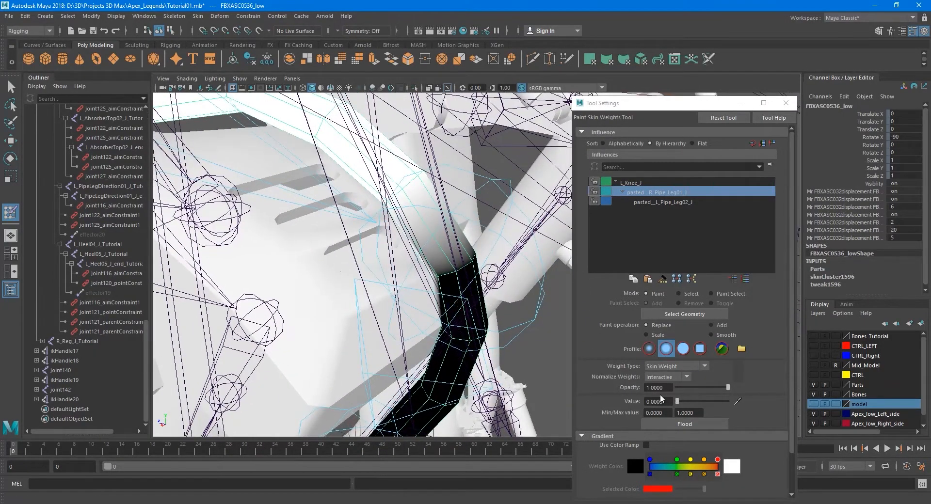
- Set the paint value to 1 and paint the pasted__R_Pipe_Leg01_J weight evenly around the upper ring of the bend
left_click_drag(677, 401, 729, 401)
mouse_move(437, 277)
left_mouse_down("alt")
mouse_move(499, 273)
mouse_move(454, 295)
mouse_move(429, 271)
left_mouse_up("alt")
scroll(497, 272, "up", 2)
left_click(462, 285)
left_click_drag(449, 241, 387, 228, "alt")
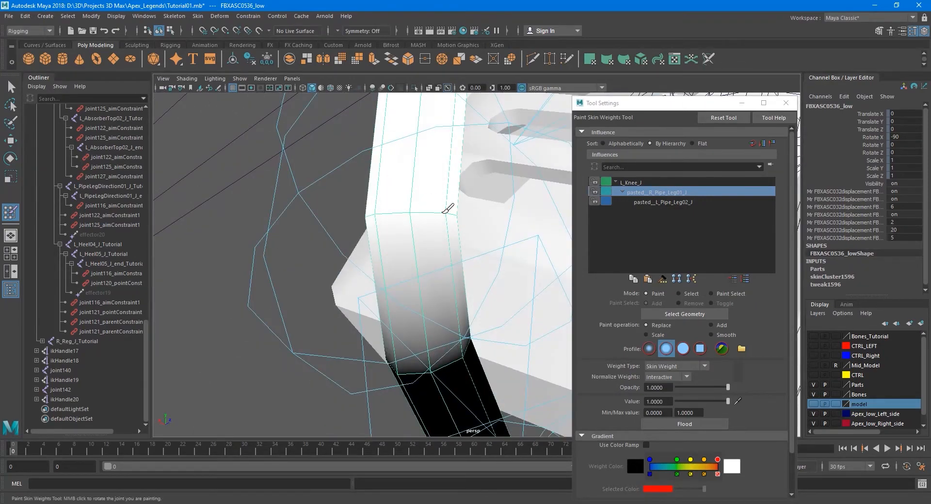
left_click_drag(376, 214, 566, 272, "alt")
scroll(459, 252, "down", 3)
mouse_move(459, 252)
left_mouse_down("alt")
mouse_move(514, 276)
mouse_move(455, 285)
mouse_move(525, 270)
left_mouse_up("alt")
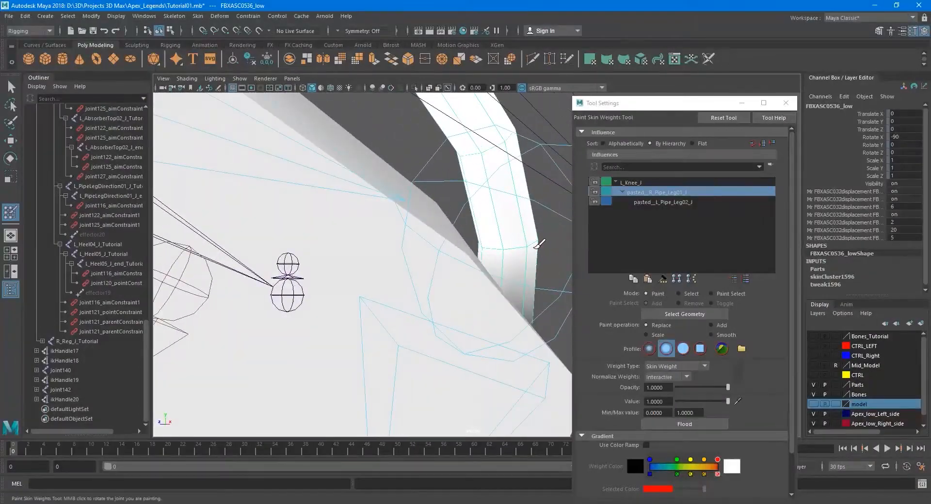
- Check the L_Knee_J, pasted__R_Pipe_Leg01_J and pasted__L_Pipe_Leg02_J influences along the repainted pipe
scroll(494, 250, "down", 6)
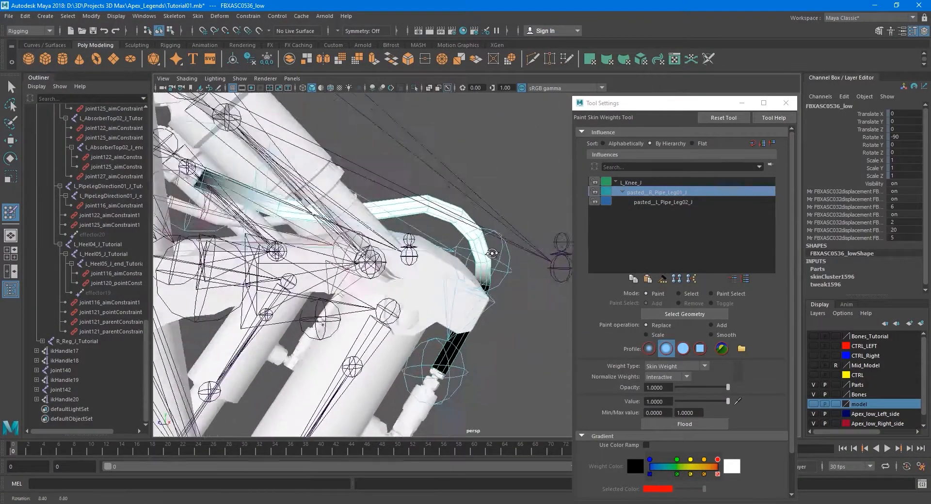
left_click(633, 182)
left_click(656, 193)
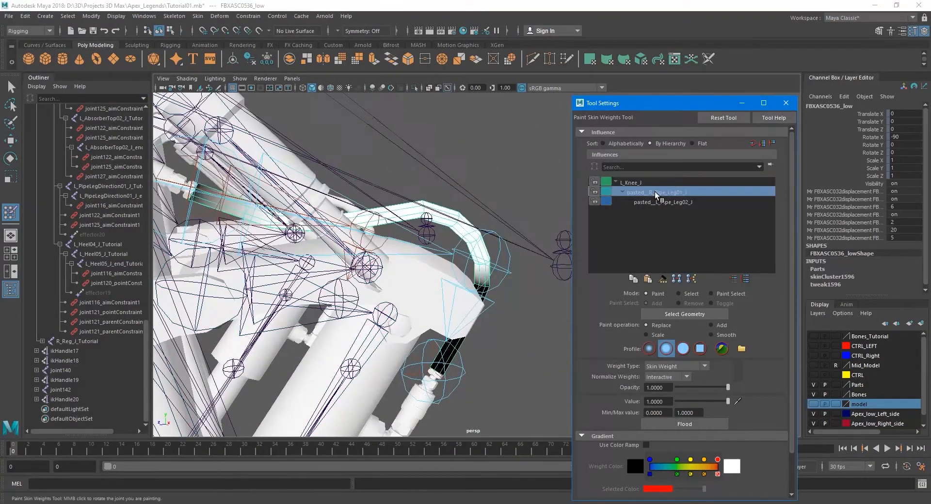
left_click(662, 208)
left_click(662, 202)
left_click_drag(476, 271, 368, 278, "alt")
left_click(655, 193)
mouse_move(492, 278)
left_mouse_down("alt")
mouse_move(519, 266)
mouse_move(505, 280)
left_mouse_up("alt")
- Close the paint tool's settings and test the rig by moving the L_PipeLegDirection01_J joint, undoing the move
key("q")
left_click(562, 282)
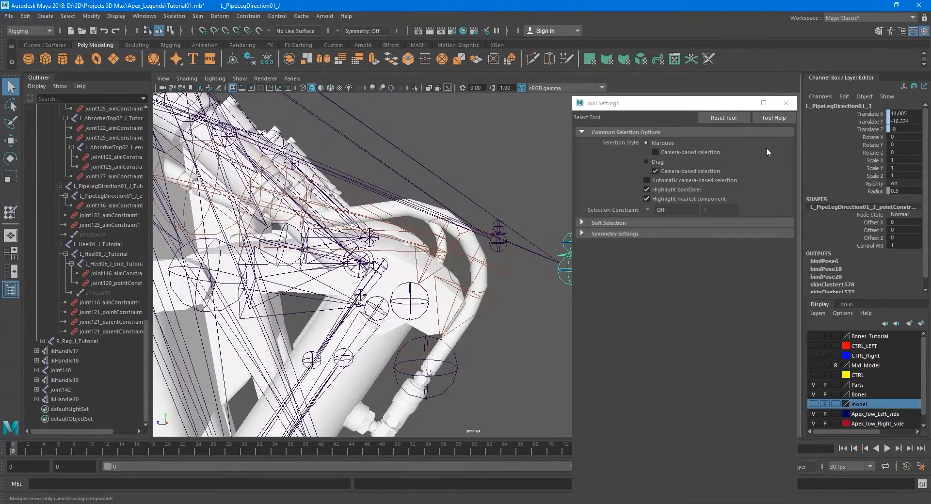
left_click(786, 103)
scroll(558, 273, "down", 1)
left_click_drag(558, 273, 589, 291, "alt")
key("w")
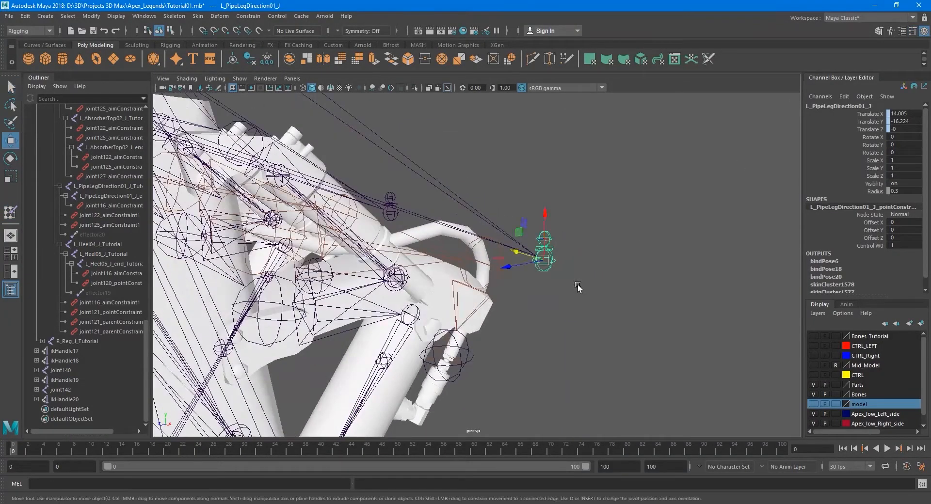
left_click_drag(529, 259, 524, 252)
key("ctrl+z")
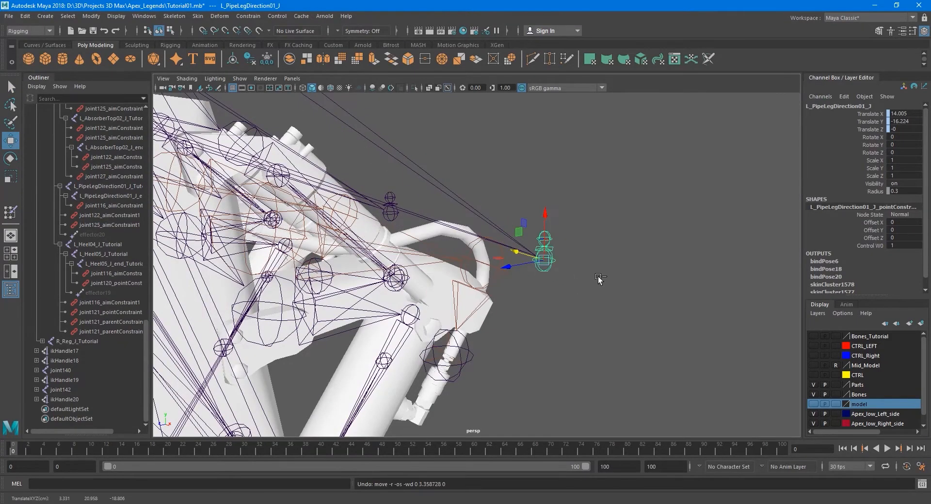
- Examine the meshes and joints of the character's feet up close
key("q")
scroll(515, 249, "down", 6)
left_click_drag(517, 248, 525, 281, "alt")
middle_click_drag(491, 330, 529, 280, "alt")
scroll(518, 315, "up", 5)
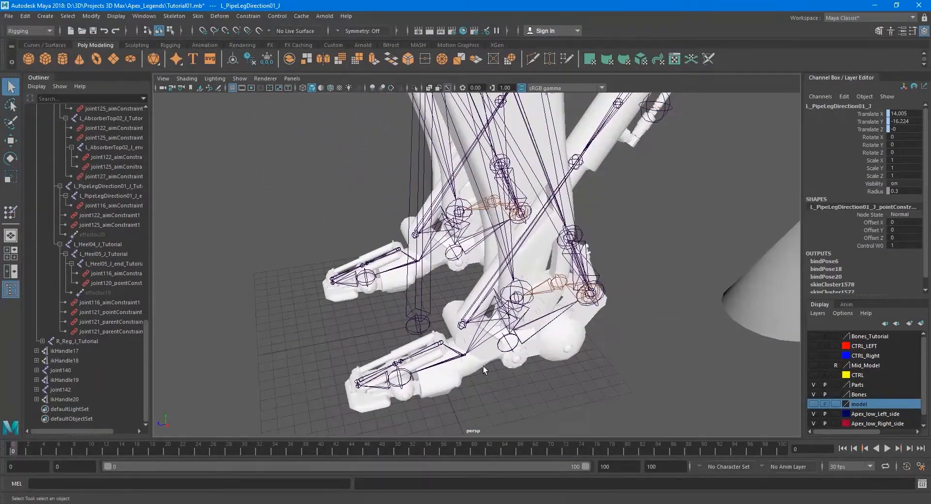
middle_click_drag(485, 370, 568, 273, "alt")
scroll(543, 296, "up", 4)
middle_click_drag(450, 362, 473, 302, "alt")
scroll(473, 301, "up", 2)
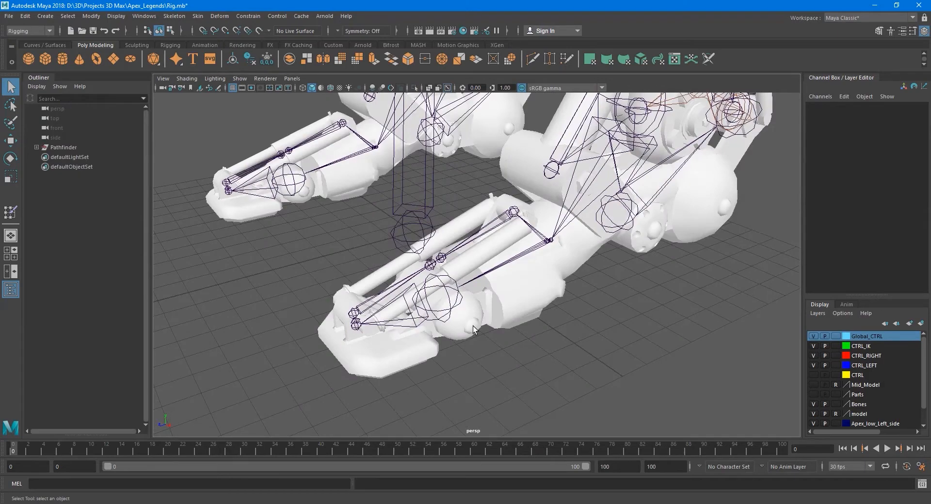
- Hide the model layer and show the Parts layer in the Rig.mb scene
scroll(472, 325, "down", 8)
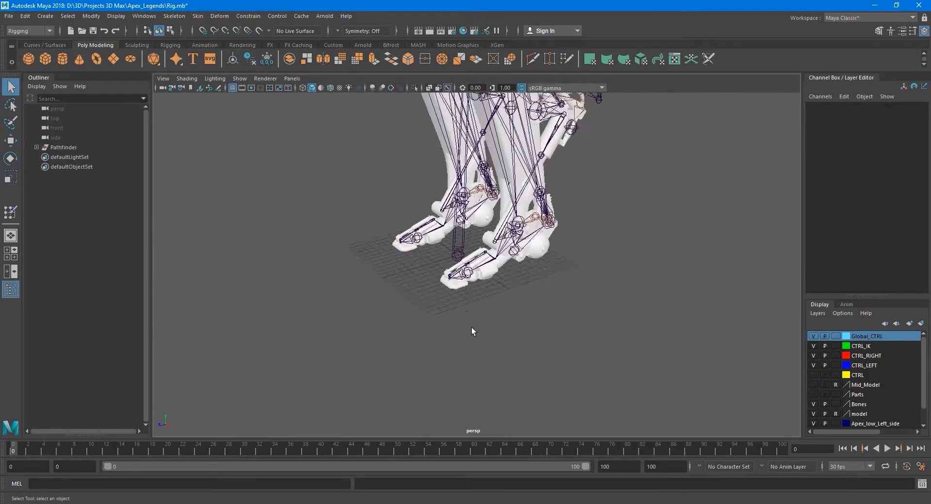
left_click_drag(496, 307, 555, 345, "alt")
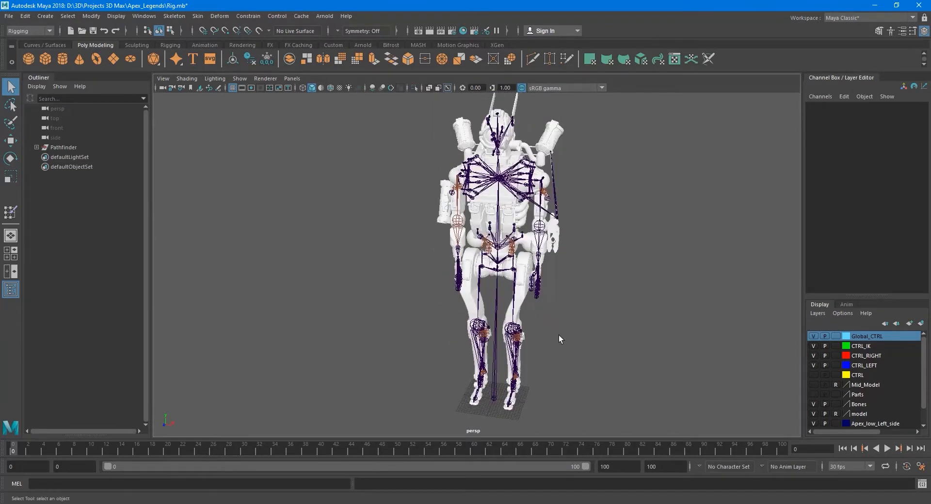
left_click(813, 414)
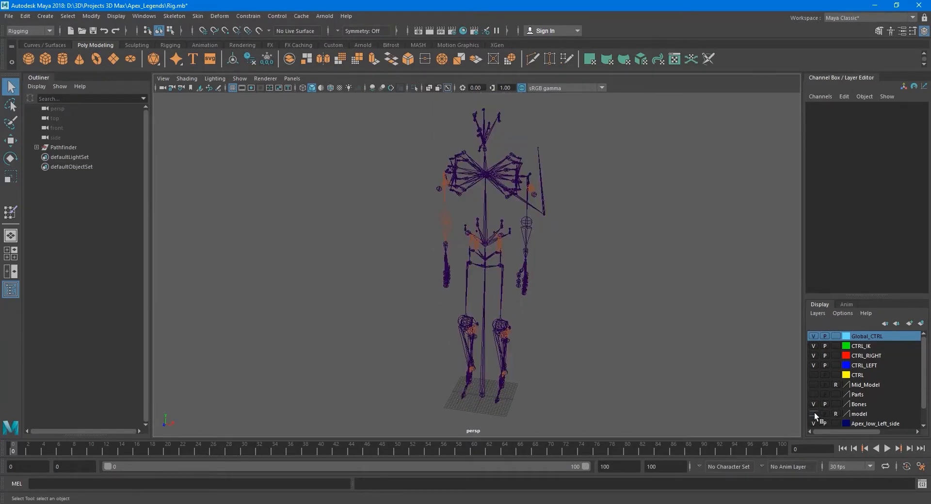
left_click(814, 394)
left_click_drag(578, 345, 550, 346, "alt")
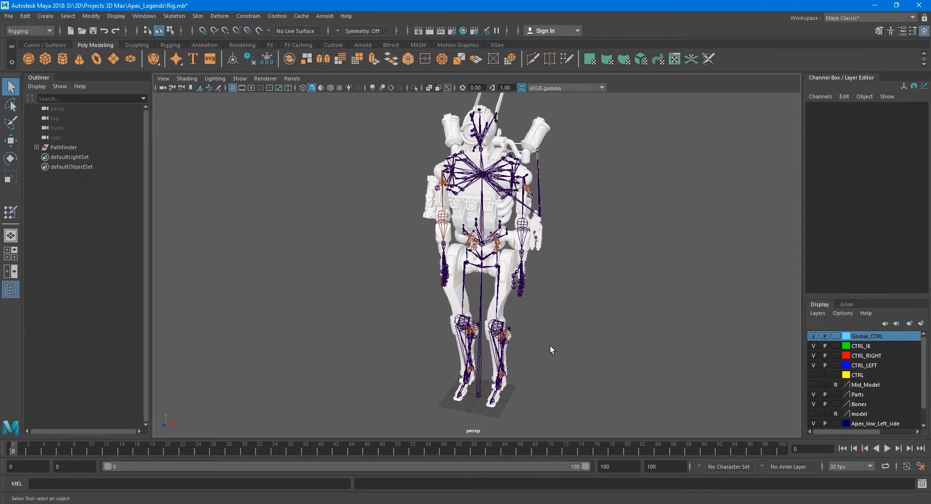
- Select the left upper-leg mesh FBXASC0565_low and view it up close
left_click(508, 287)
middle_click_drag(537, 345, 535, 340, "alt")
scroll(514, 299, "up", 5)
scroll(515, 300, "up", 3)
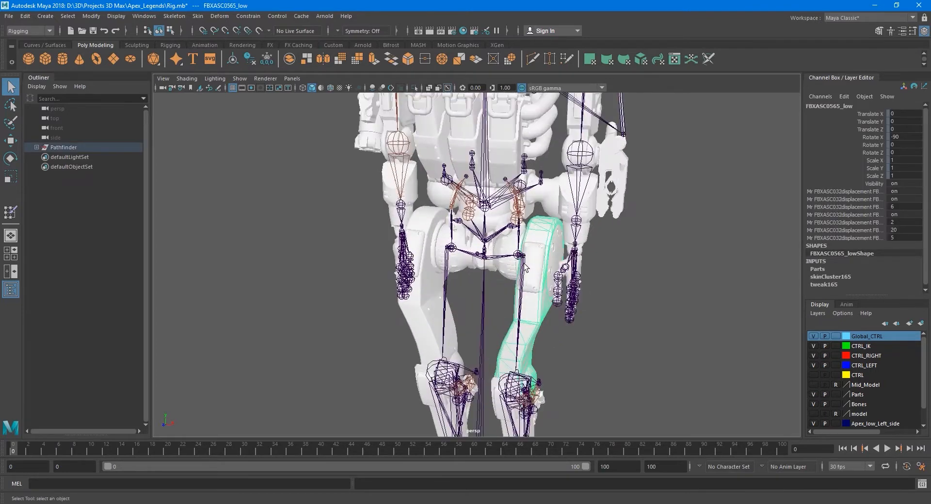
- Test the left leg's binding by rotating the L_LegTop_J joint, undoing the rotation
left_click(524, 264)
key("e")
left_click_drag(515, 245, 581, 257)
key("ctrl+z")
key("q")
- Examine the leg parts and their joints, including the whole character in view
scroll(582, 301, "down", 5)
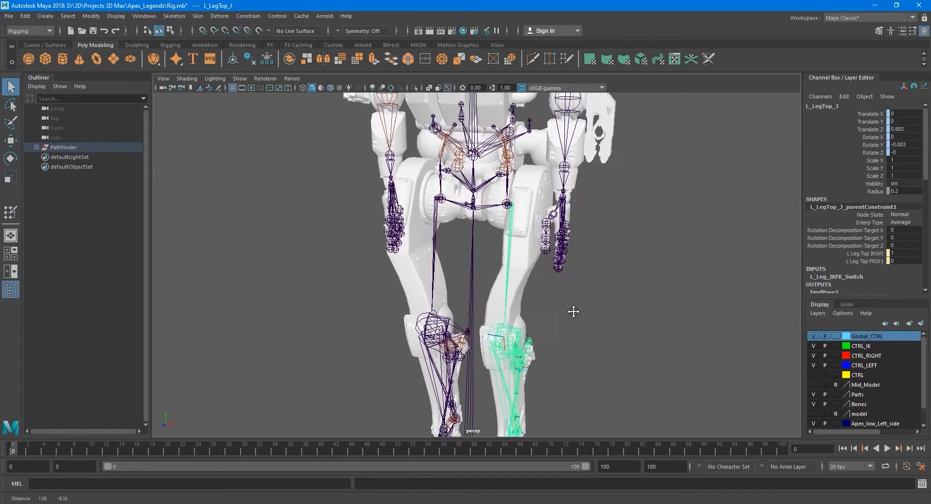
mouse_move(561, 318)
left_mouse_down("alt")
mouse_move(549, 324)
mouse_move(549, 313)
left_mouse_up("alt")
right_click_drag(549, 313, 586, 332, "alt")
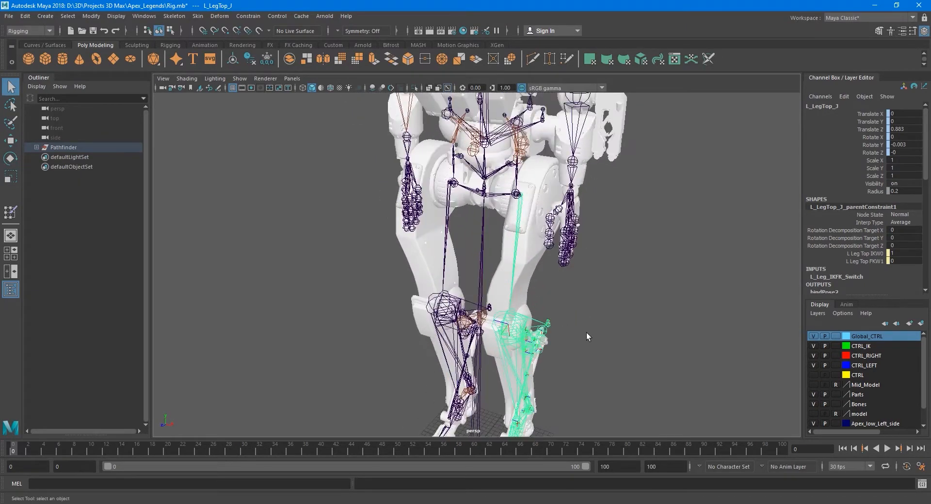
middle_click_drag(587, 333, 584, 280, "alt")
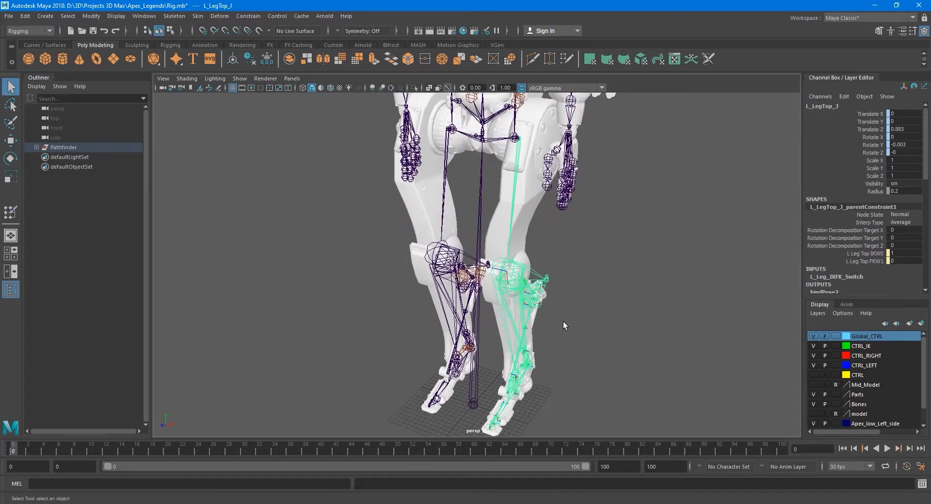
scroll(517, 325, "down", 5)
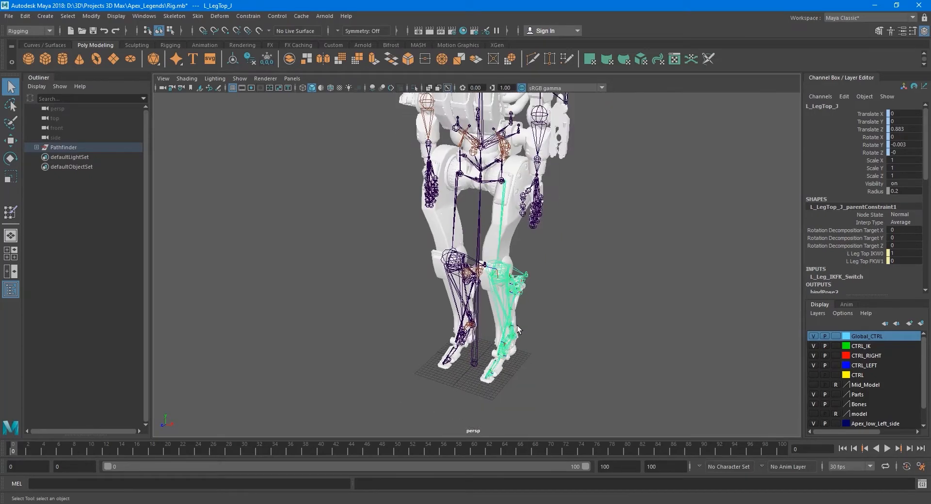
middle_click_drag(531, 275, 534, 331, "alt")
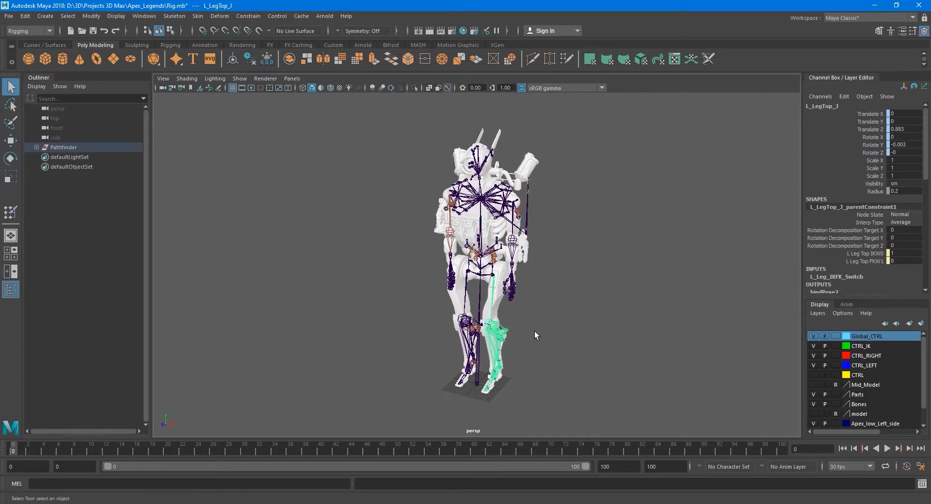
left_click_drag(534, 331, 534, 318, "alt")
left_click(197, 16)
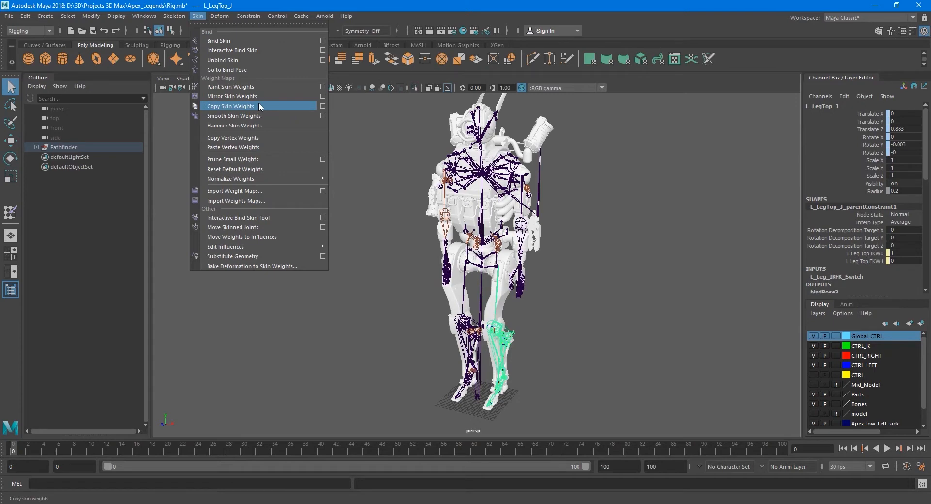
left_click(196, 17)
- Show the CTRL layer and set the L Leg IK FK Switch attribute of L_Leg_IK_FK_Switch to 0
middle_click_drag(445, 267, 430, 218, "alt")
scroll(458, 222, "up", 4)
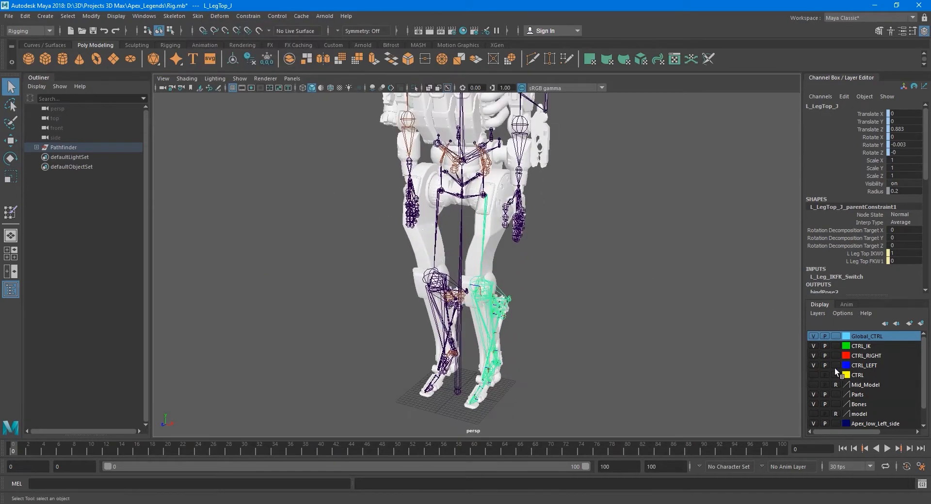
left_click(813, 375)
scroll(516, 237, "up", 2)
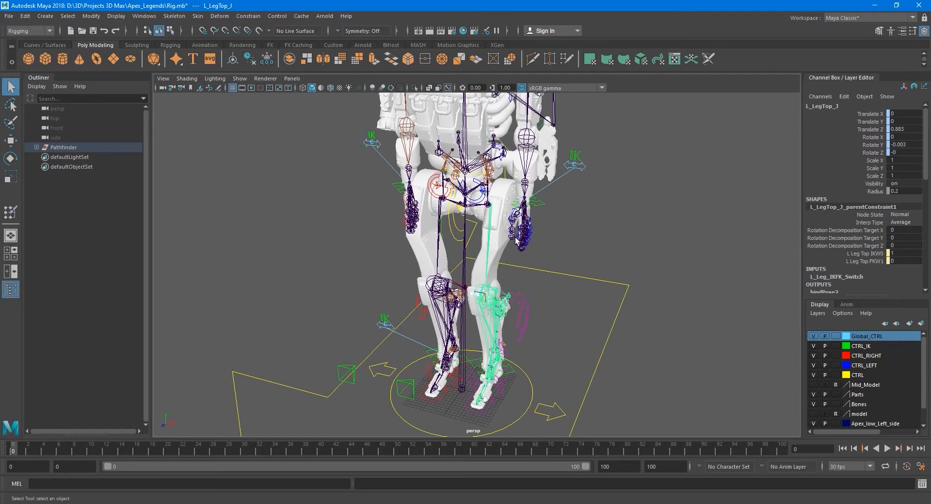
left_click_drag(533, 358, 563, 354, "alt")
left_click(554, 345)
left_click(552, 341)
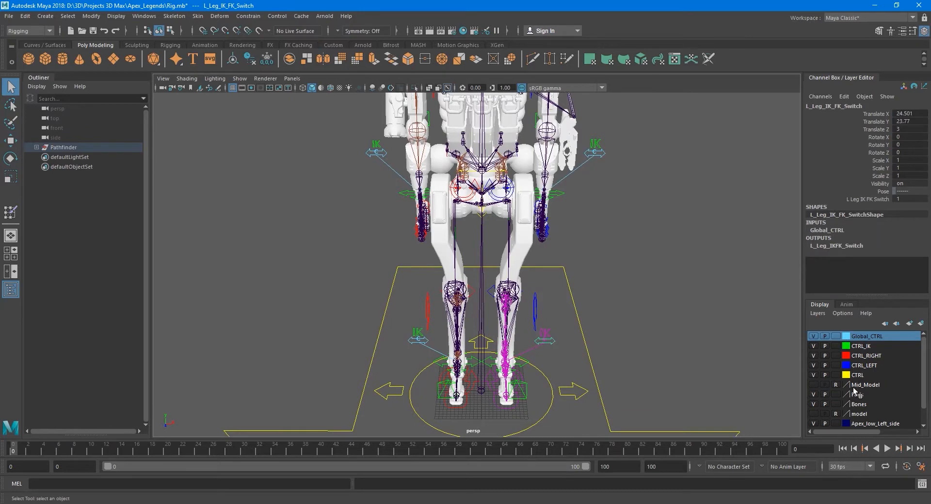
left_click(872, 200)
middle_click_drag(647, 243, 604, 240)
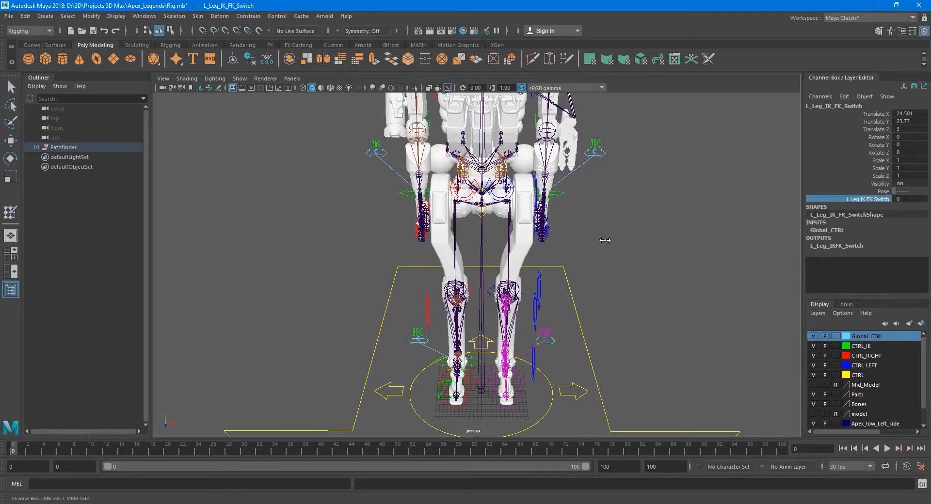
- Try rotating the left hip at the top of the leg, undoing the change
left_click_drag(550, 227, 538, 242, "alt")
left_click(505, 205)
key("e")
key("ctrl+z")
key("q")
- Hide the CTRL layer and clear the selection
mouse_move(544, 301)
left_mouse_down("alt")
mouse_move(612, 313)
mouse_move(539, 290)
mouse_move(536, 300)
left_mouse_up("alt")
left_click(813, 375)
left_click(586, 321)
middle_click_drag(537, 299, 539, 318, "alt")
scroll(537, 294, "down", 3)
left_click_drag(547, 322, 503, 309, "alt")
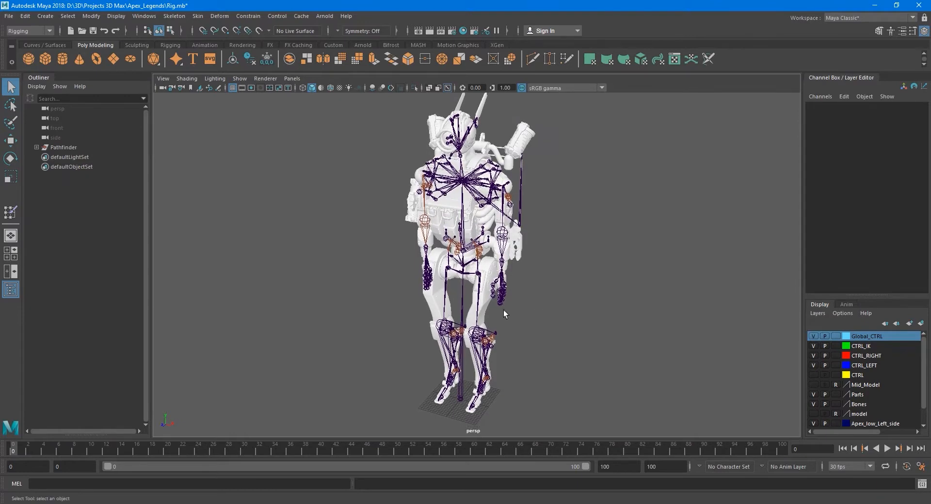
- Expand the Pathfinder hierarchy through DO_NOT_TOUCH and Model_Low, and select the Pathfinder_low mesh
left_click(490, 303)
left_click(36, 148)
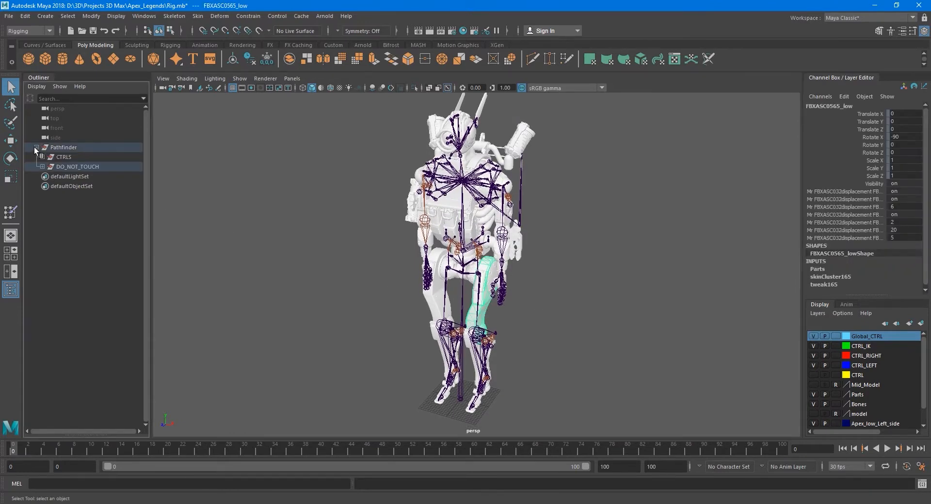
left_click(42, 167)
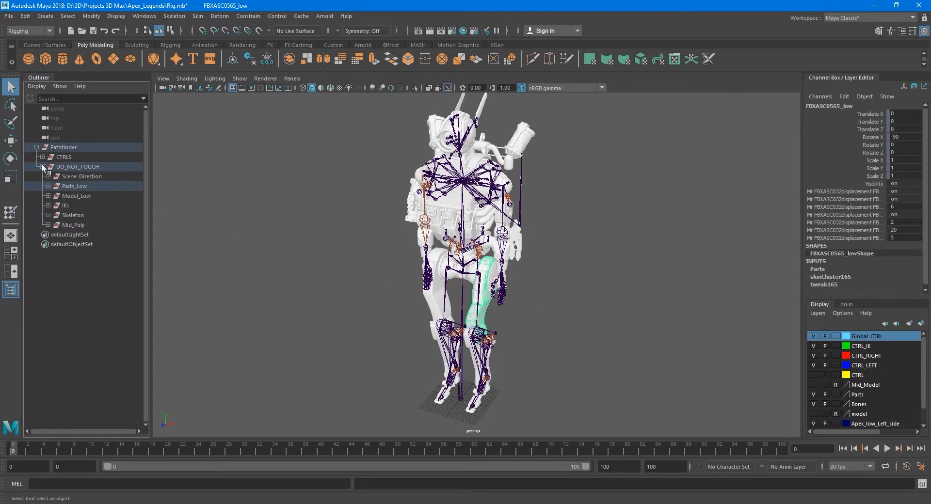
left_click(67, 206)
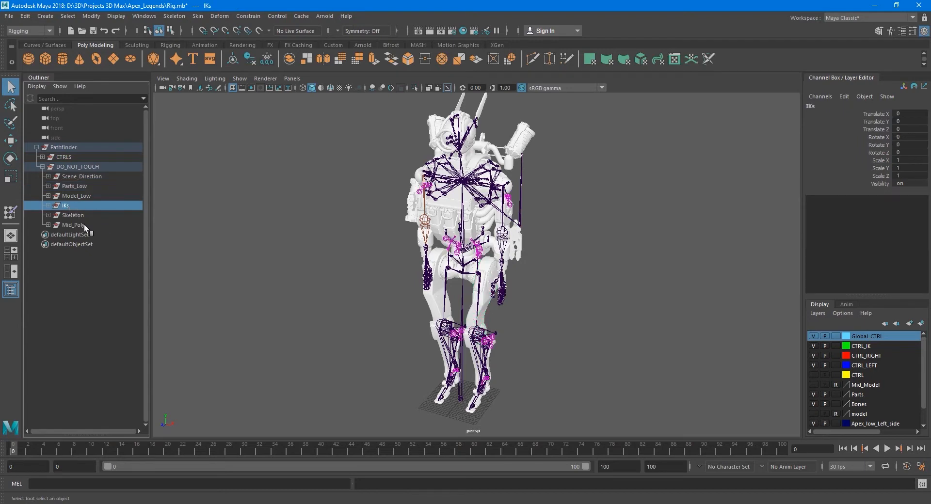
left_click(78, 225)
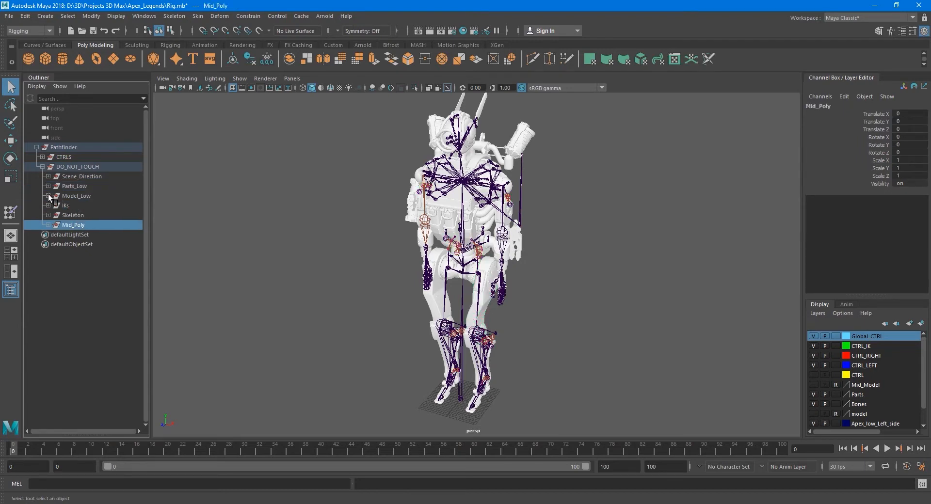
left_click(48, 196)
left_click(80, 207)
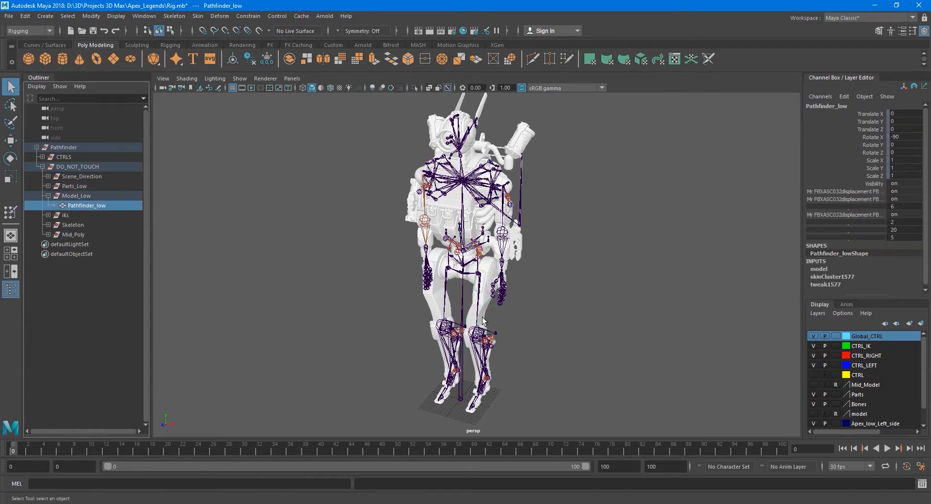
- Show the model layer and hide the Parts layer
left_click_drag(489, 315, 445, 328, "alt")
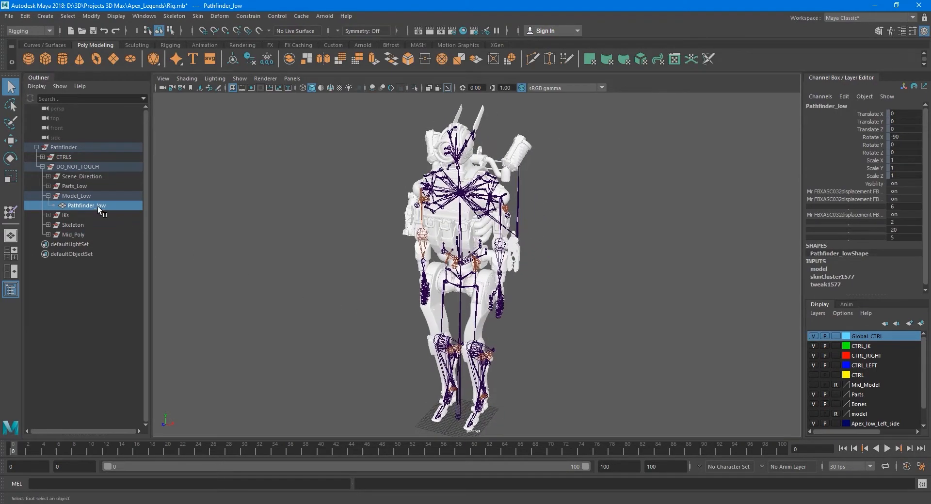
left_click(814, 413)
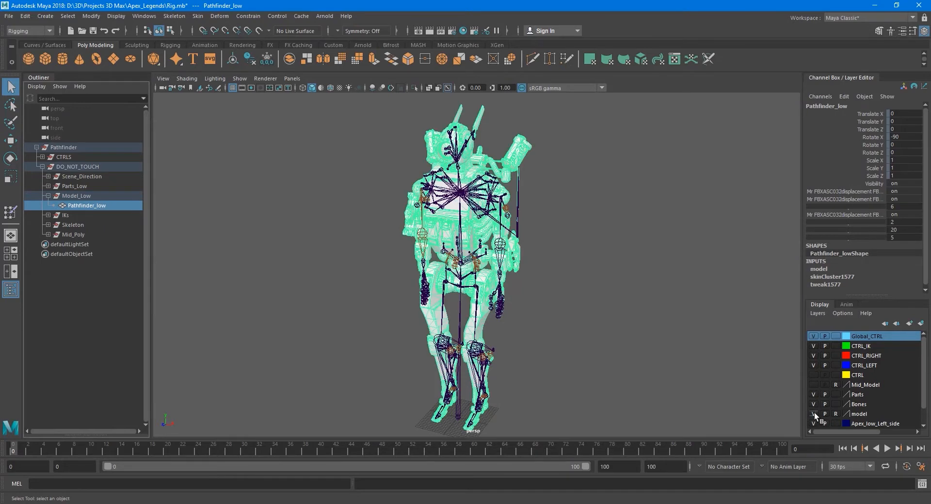
left_click(814, 396)
mouse_move(562, 341)
left_mouse_down("alt")
mouse_move(547, 354)
mouse_move(565, 345)
left_mouse_up("alt")
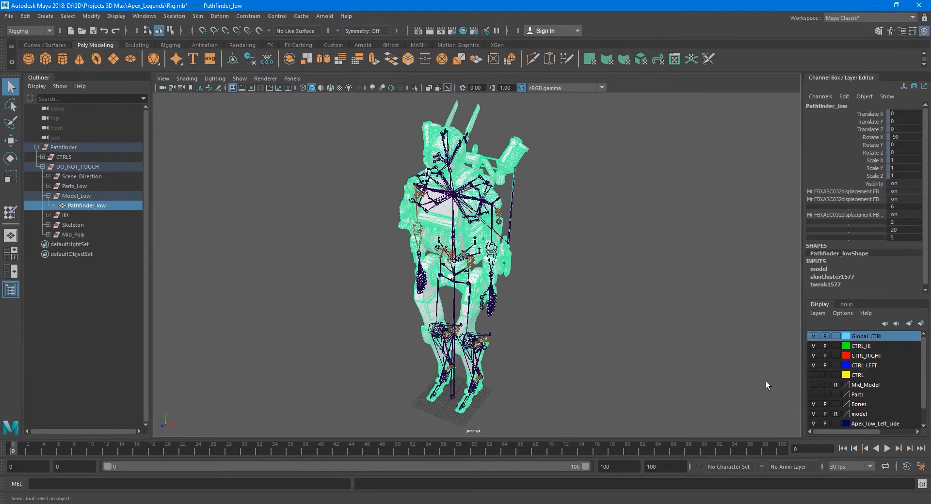
- Test Pathfinder_low's skinning by rotating L_Leg03_FK_CTRL 27.5 degrees in Y with the CTRL layer shown, undoing the rotation and hiding the layer
left_click(811, 376)
middle_click_drag(490, 322, 490, 292, "alt")
scroll(478, 271, "up", 2)
left_click(480, 253)
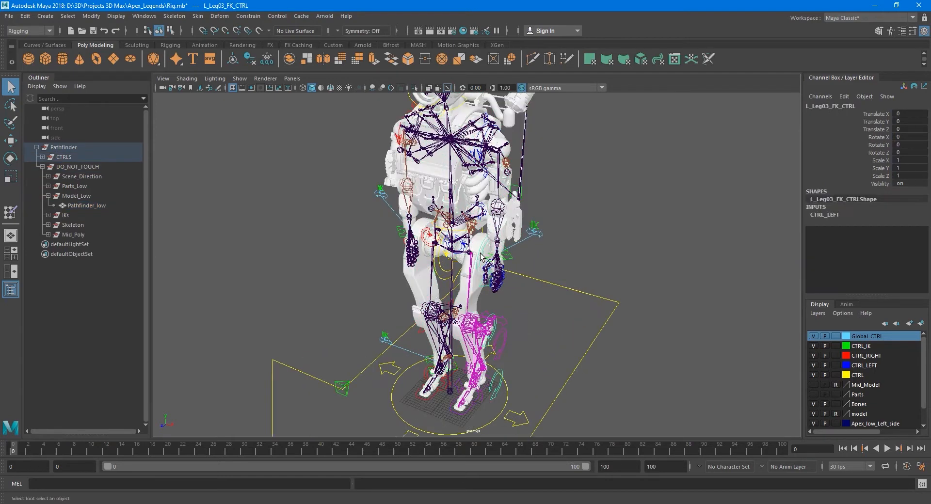
key("e")
left_click_drag(455, 241, 452, 220)
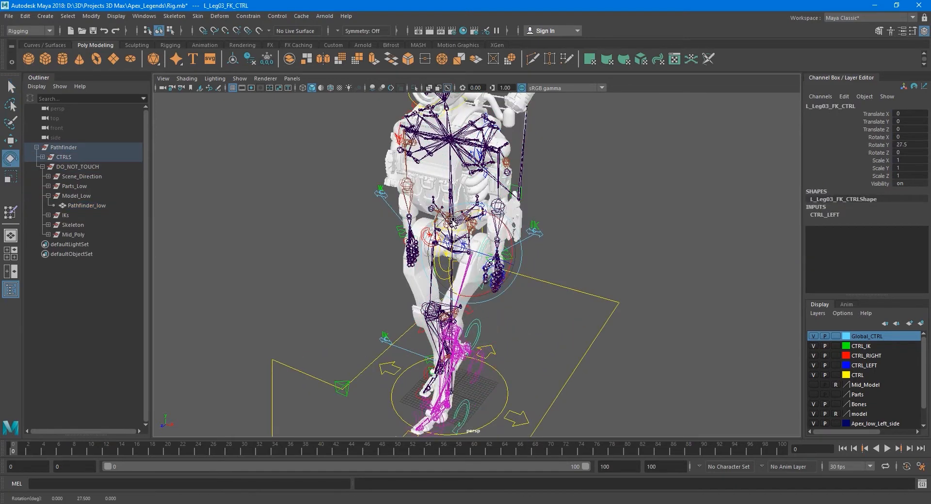
key("ctrl+z")
key("q")
left_click(813, 375)
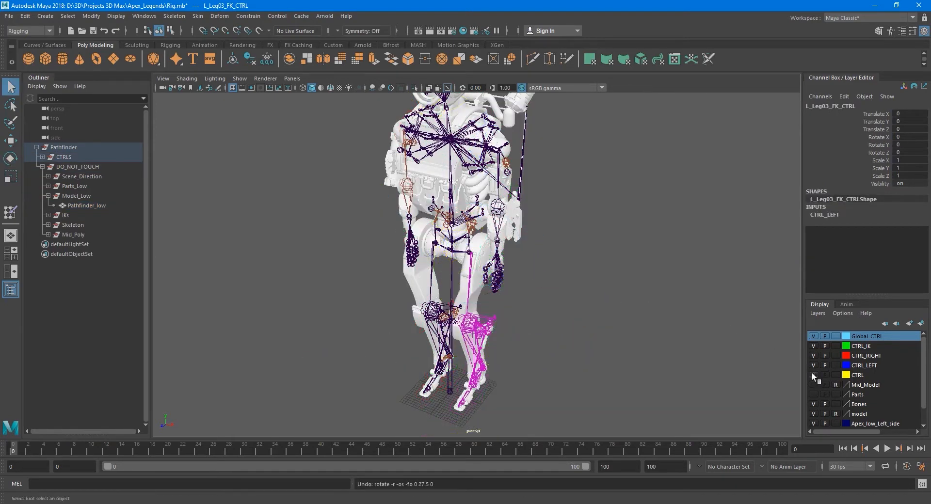
- Unbind the skin of the Pathfinder_low mesh on the model layer
left_click(856, 414)
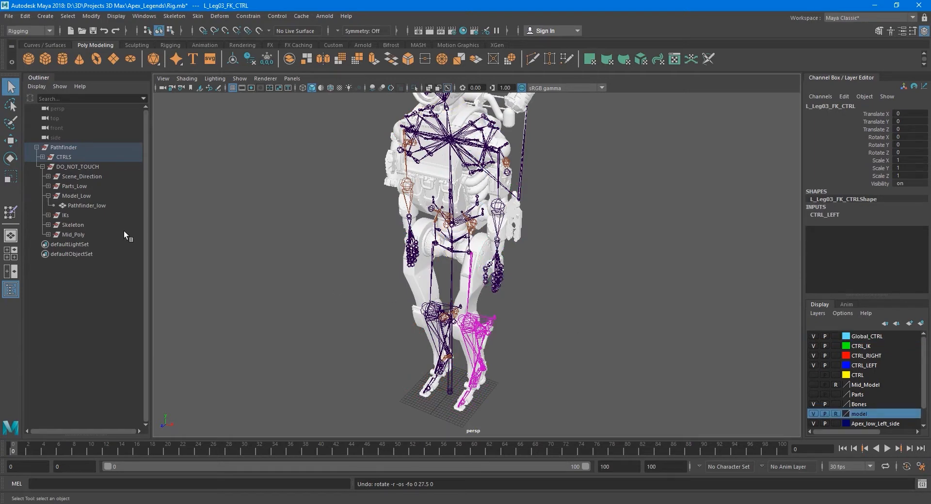
left_click(65, 205)
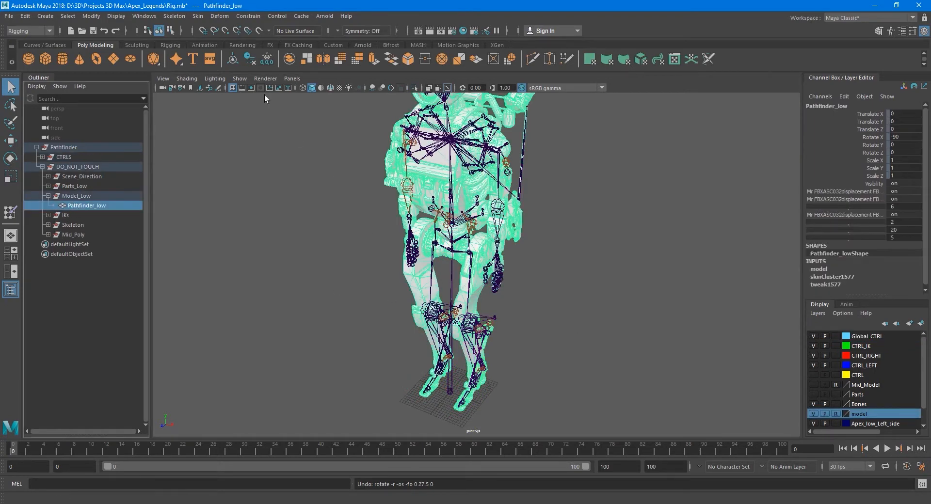
left_click(198, 16)
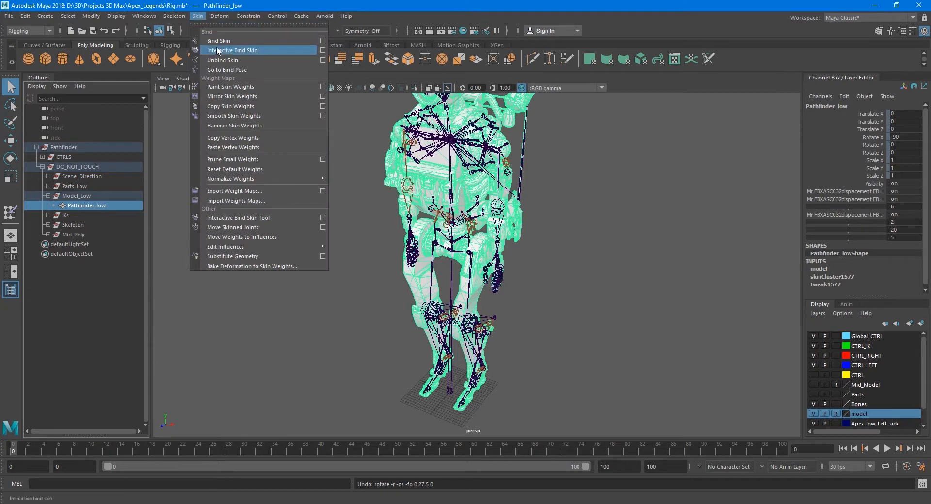
left_click(238, 60)
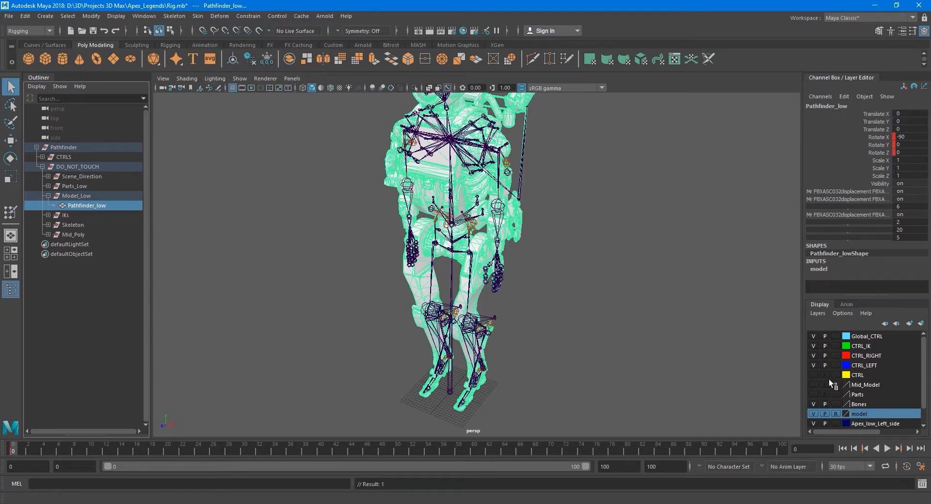
- Show the CTRL layer and test the unbound mesh by rotating L_Leg03_FK_CTRL 27.5 degrees in Y, undoing the rotation
left_click(813, 375)
left_click(481, 250)
key("e")
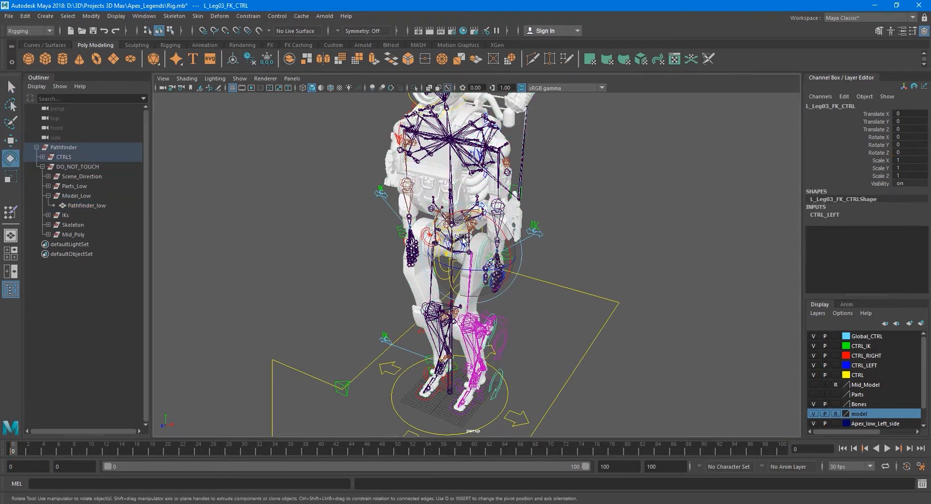
left_click_drag(451, 235, 451, 215)
key("ctrl+z")
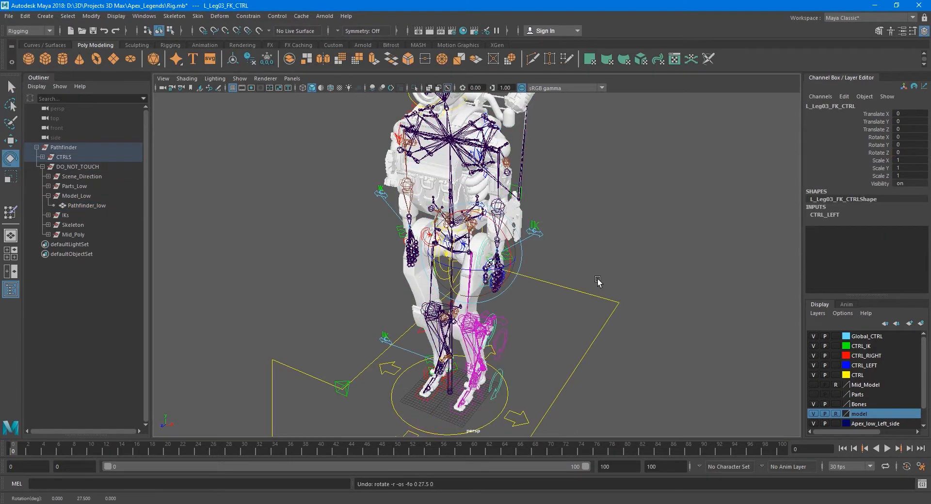
key("q")
middle_click_drag(525, 286, 525, 281, "alt")
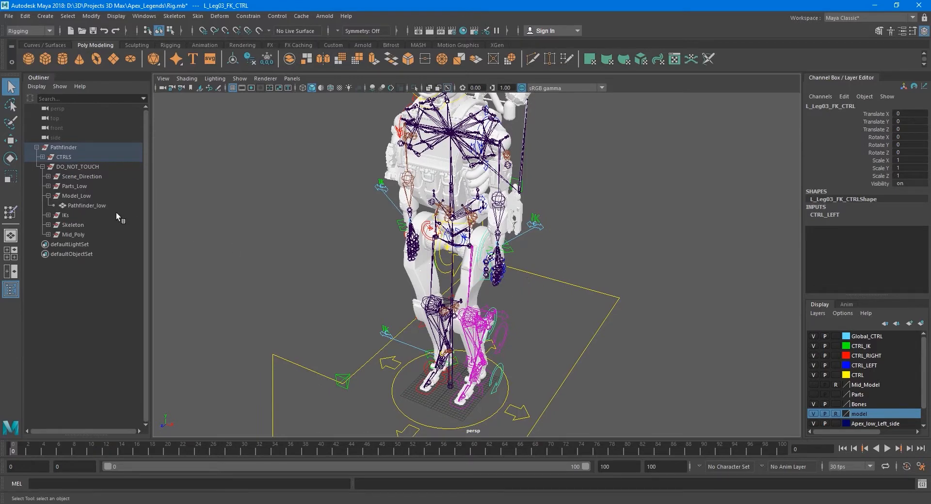
- Hide the CTRL layer, expand the Skeleton group to reach ROOT_J, and clear the selection
left_click(88, 205)
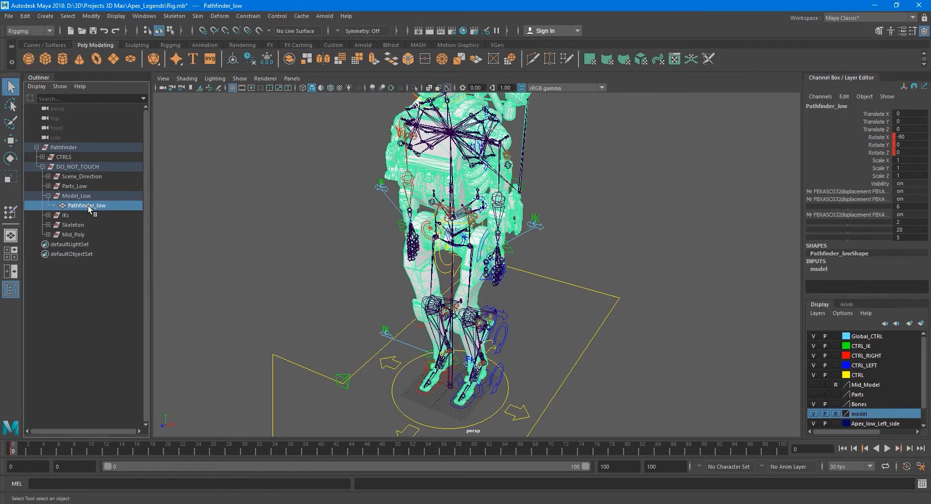
left_click(816, 374)
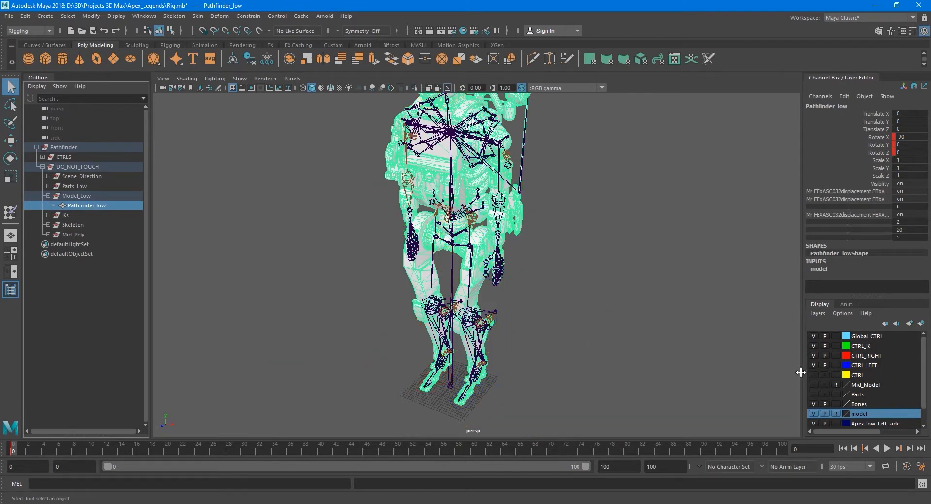
left_click(199, 16)
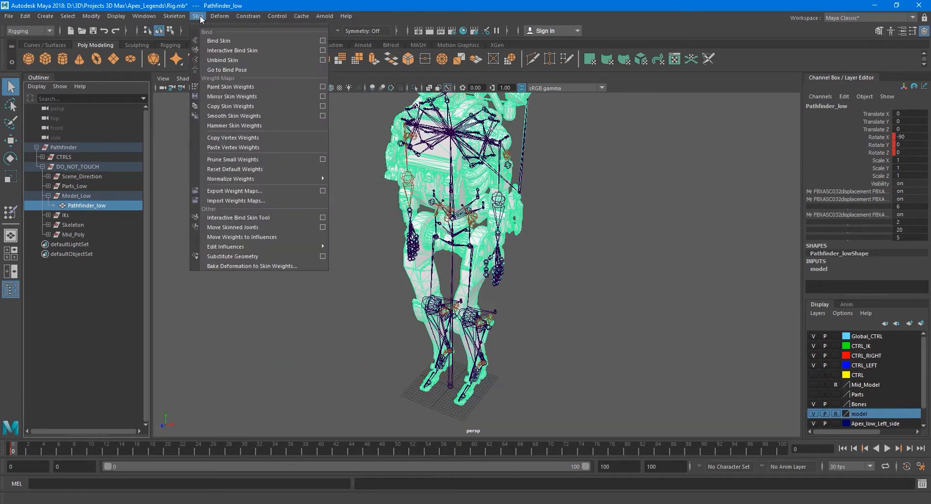
left_click(199, 17)
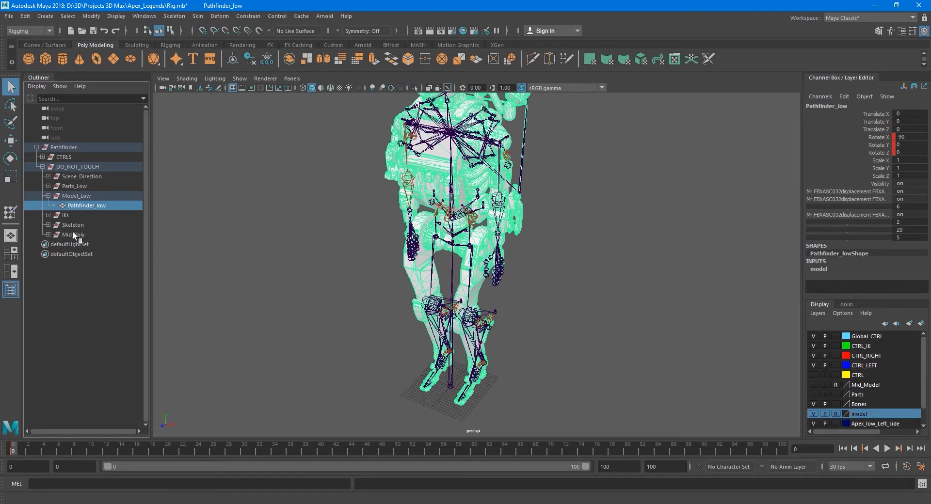
left_click(48, 225)
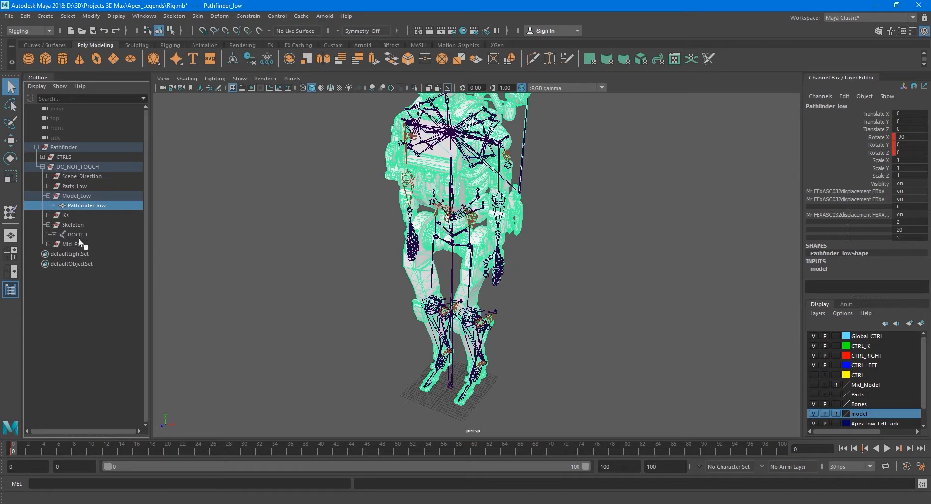
left_click(76, 235)
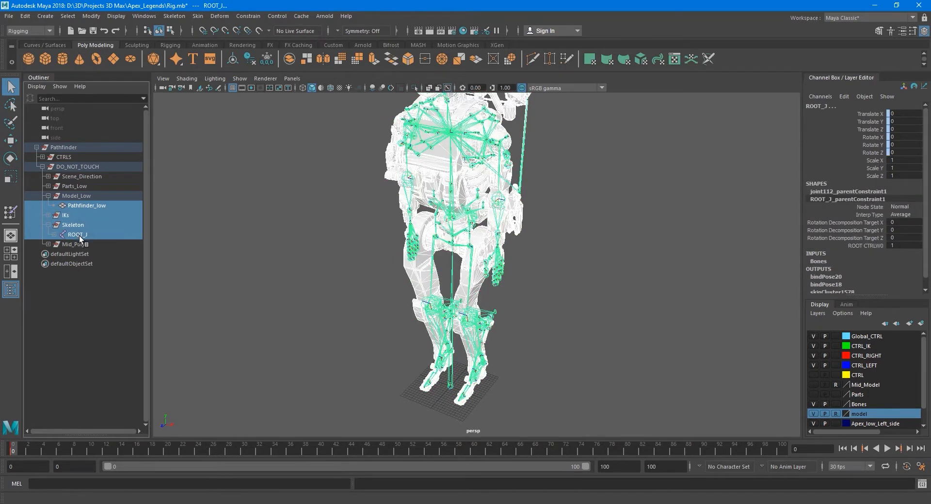
left_click(344, 307)
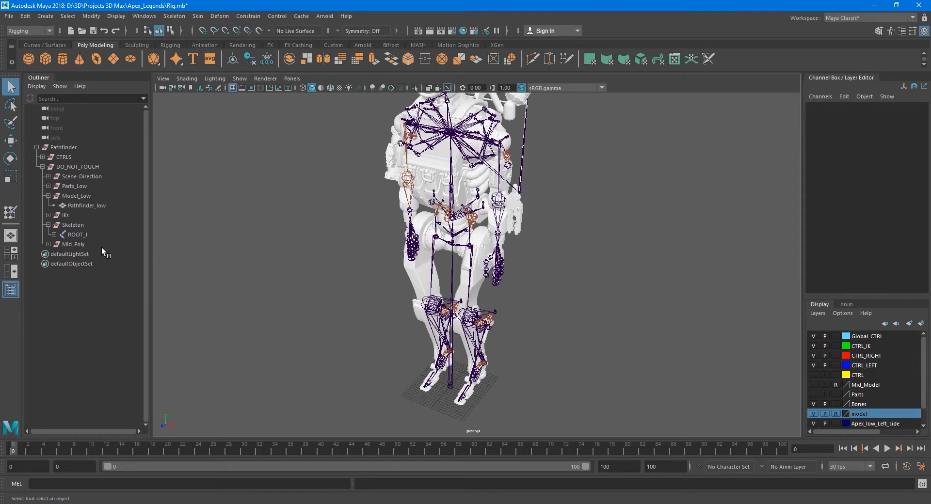
- Bind Pathfinder_low to ROOT_J using Joint hierarchy, Closest distance, Classic linear skinning and max influences of 1
left_click(77, 234)
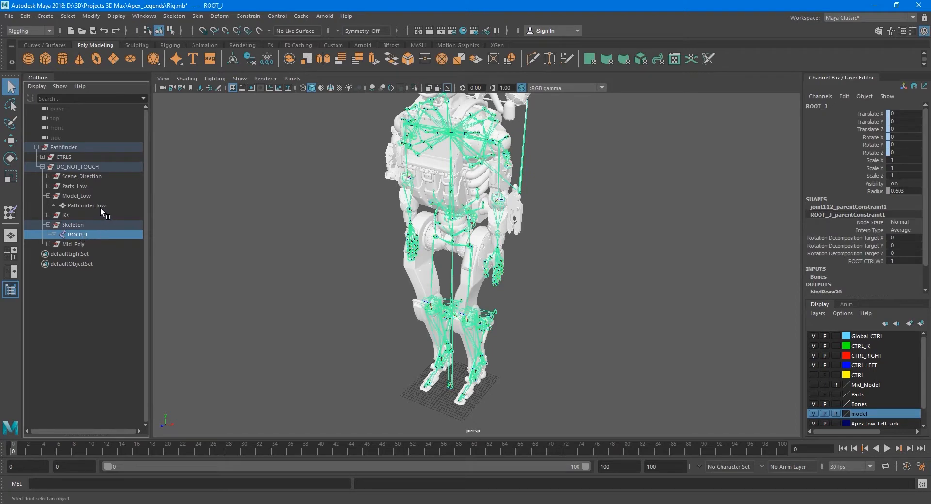
left_click(88, 205, "ctrl")
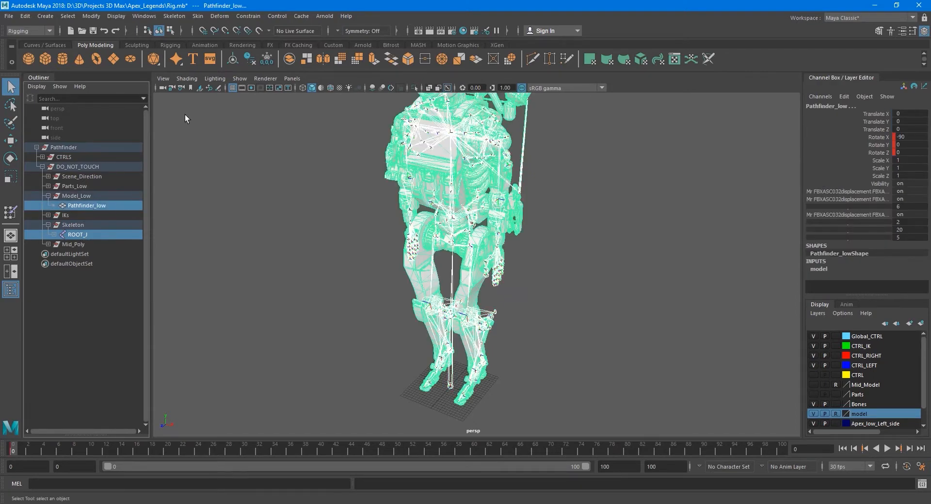
left_click(196, 16)
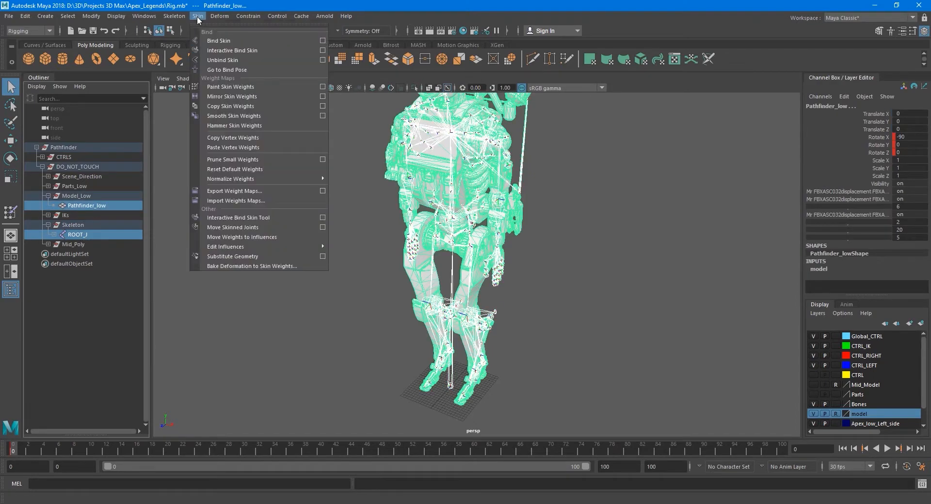
left_click(322, 40)
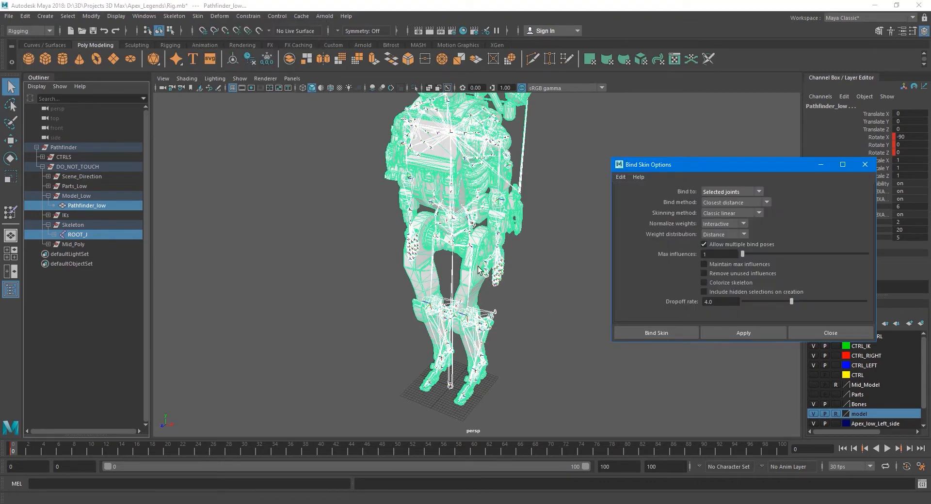
left_click(758, 192)
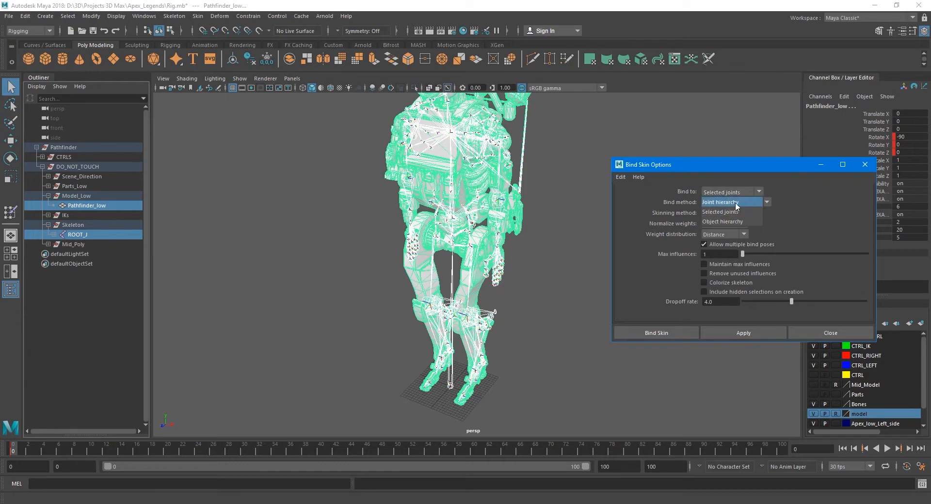
left_click(736, 205)
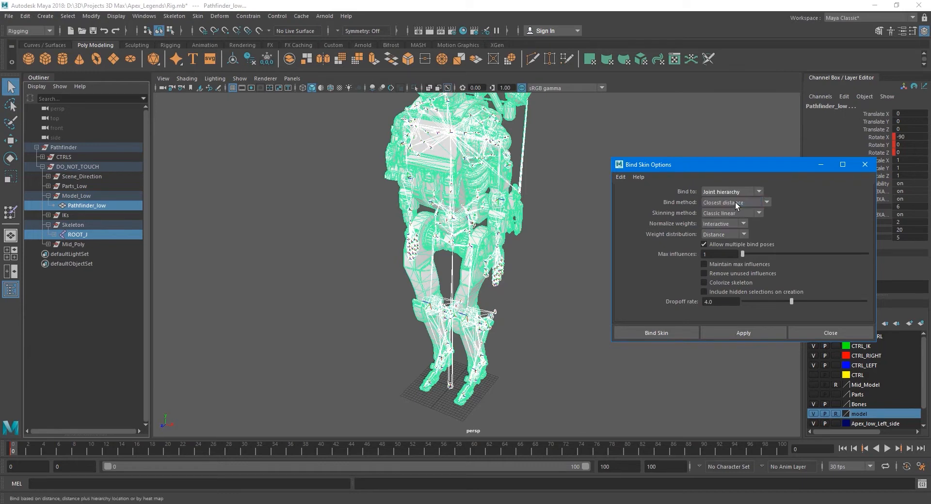
left_click(743, 333)
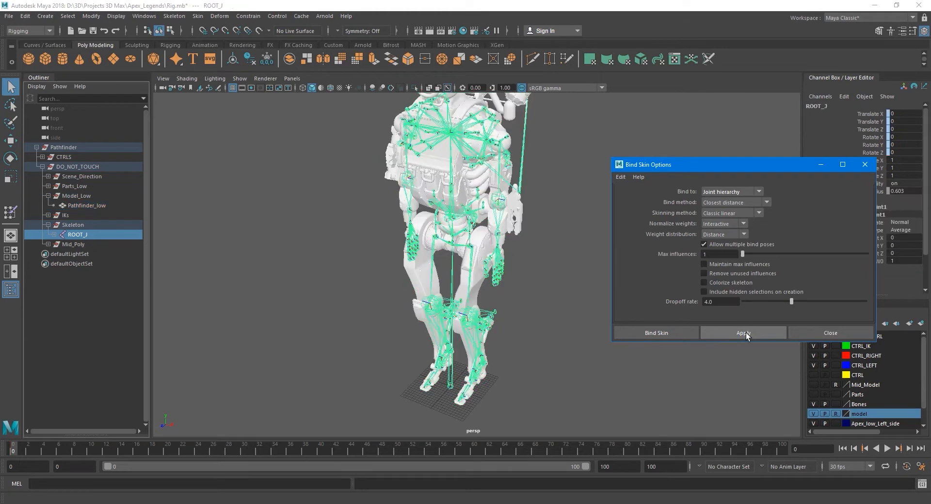
left_click(807, 332)
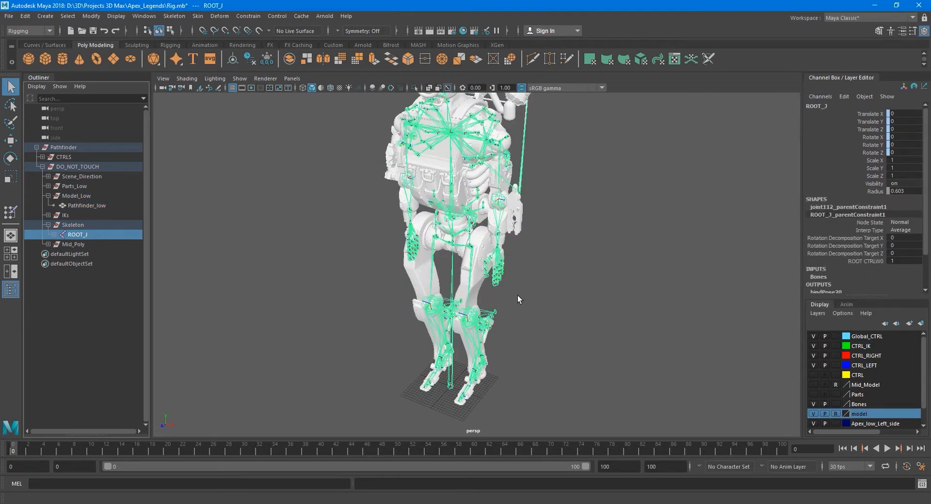
- Show the CTRL layer and test the rebound mesh by rotating L_Leg_CTRL 32.5 degrees in Z, undoing the rotation
left_click(813, 375)
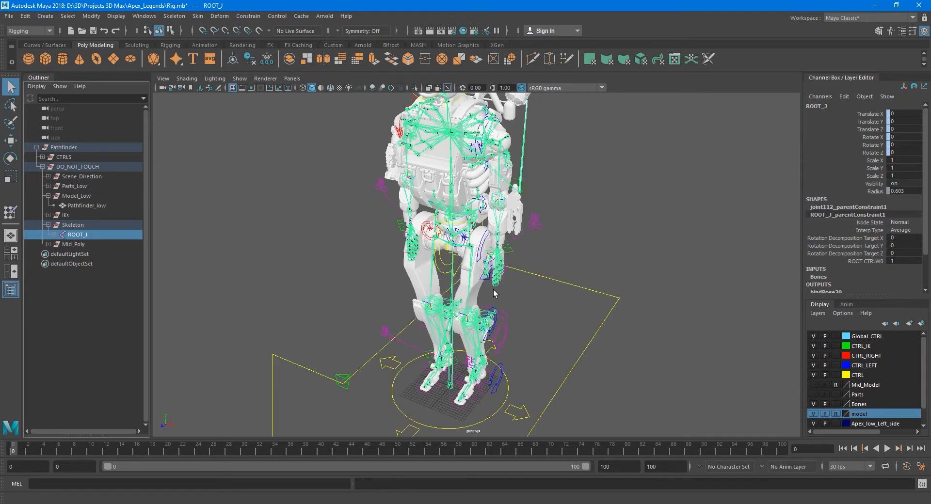
left_click(457, 231)
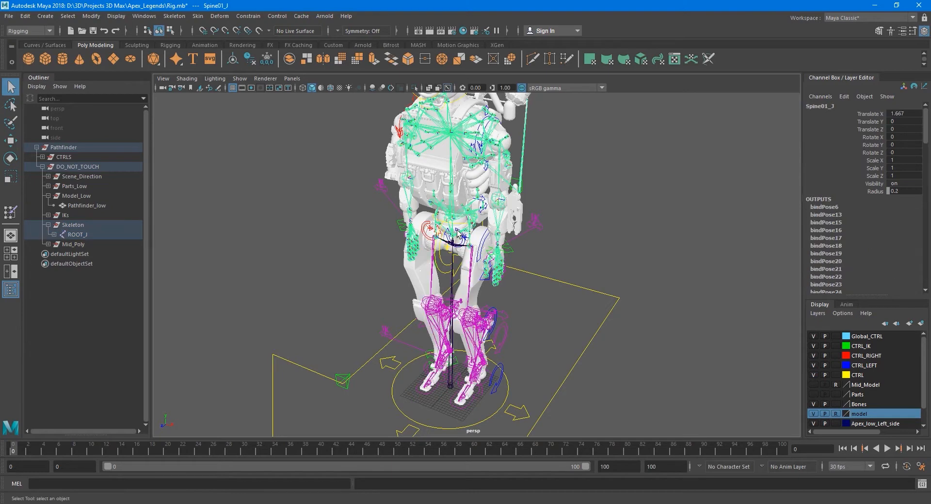
key("f")
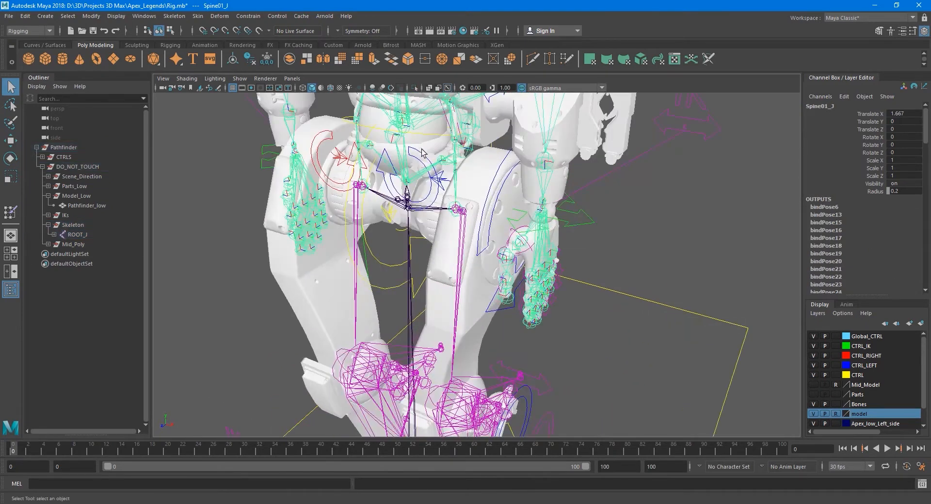
left_click(422, 153)
key("e")
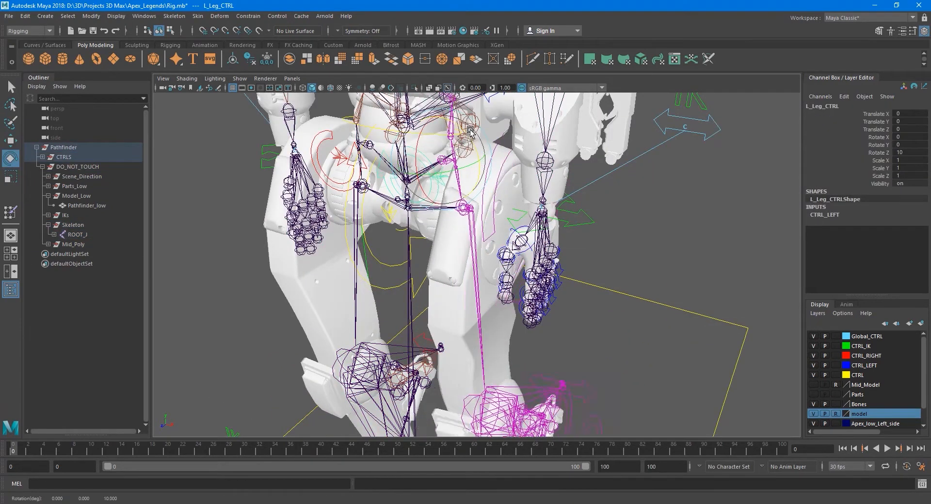
left_click_drag(469, 130, 480, 145)
key("ctrl+z")
key("q")
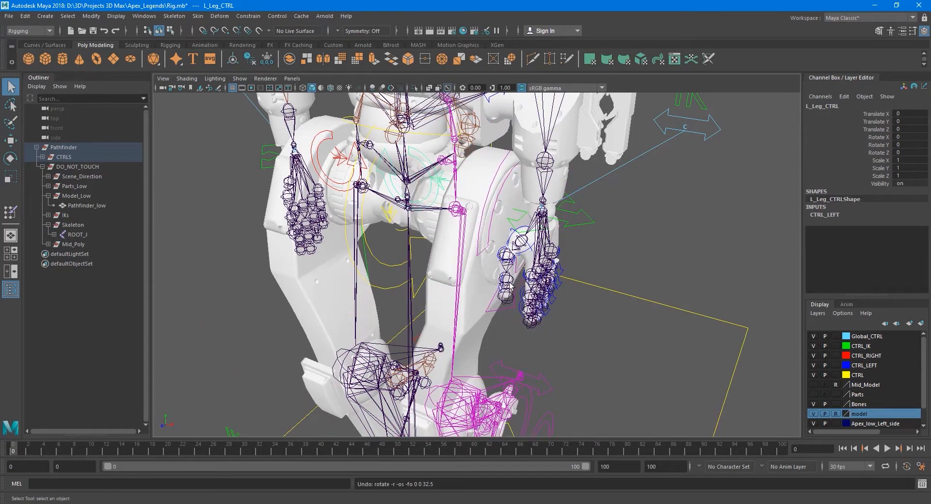
- Hide the model layer and show the Parts layer with the whole character in view
scroll(509, 286, "down", 10)
left_click_drag(511, 260, 532, 339, "alt")
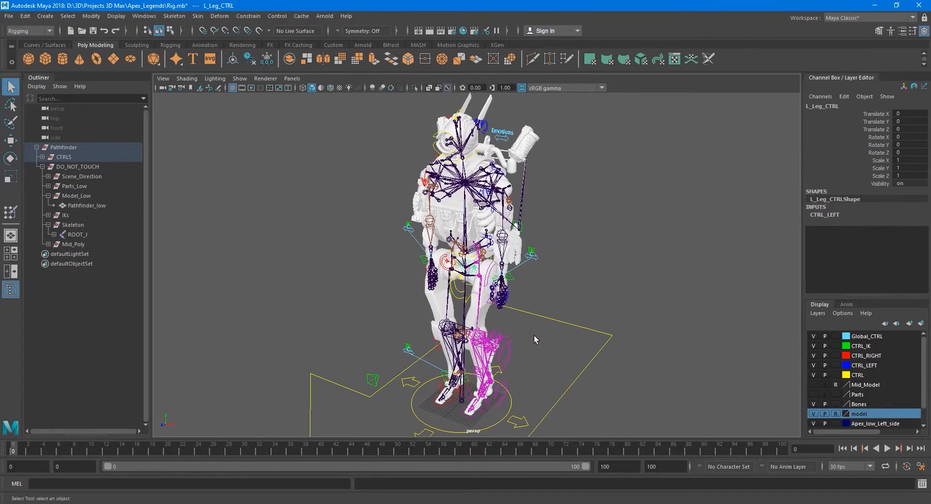
left_click(813, 414)
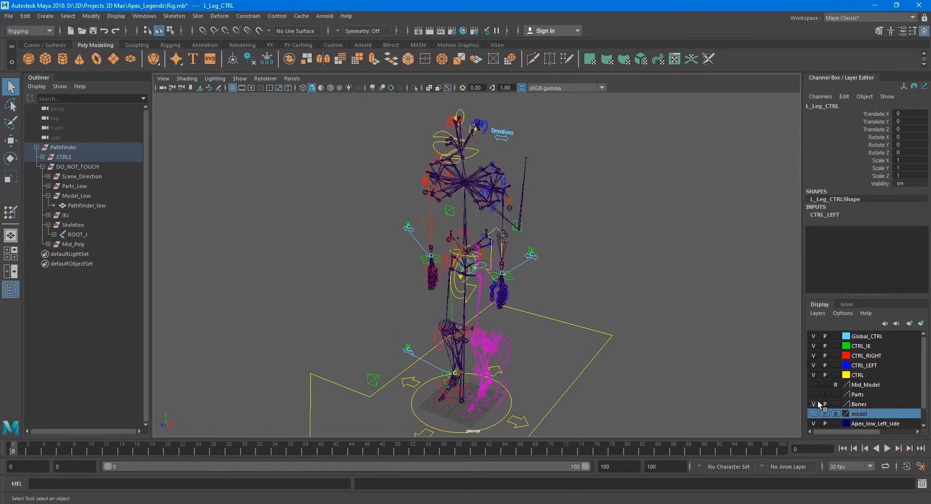
left_click(813, 394)
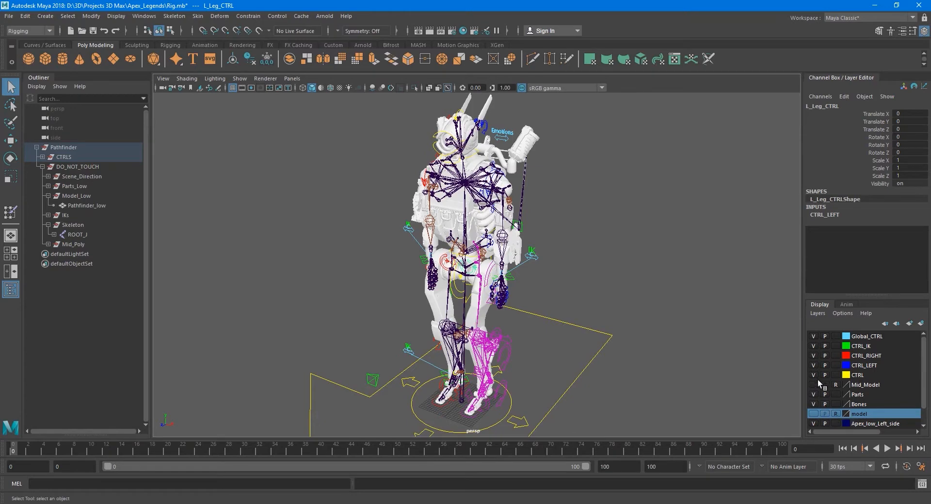
- Test the separate parts' skinning by rotating L_Leg03_FK_CTRL with the CTRL layer shown, undo the rotation and hide the layer
left_click(813, 375)
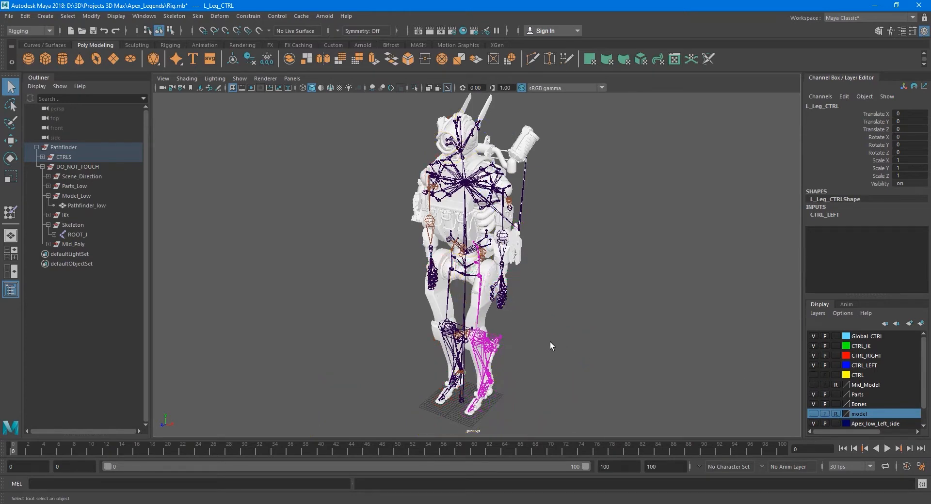
left_click_drag(550, 342, 711, 368, "alt")
left_click(813, 375)
scroll(633, 354, "up", 3)
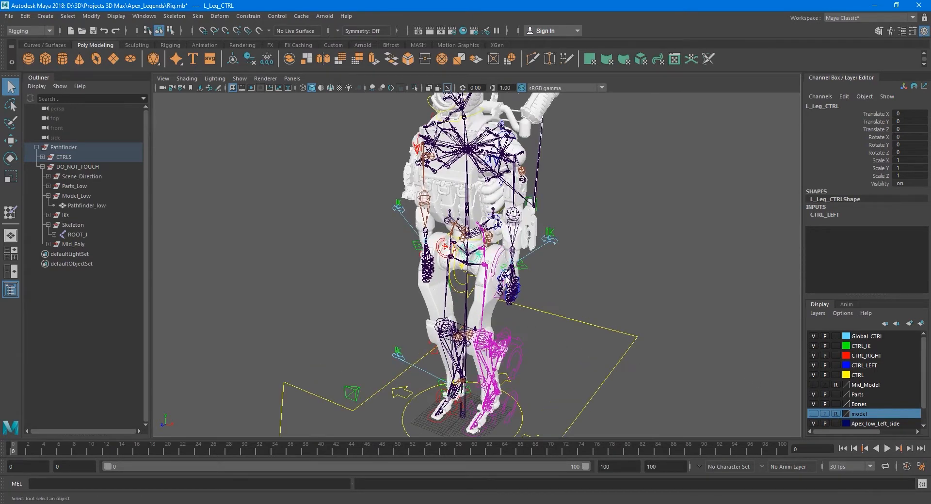
left_click(498, 263)
key("e")
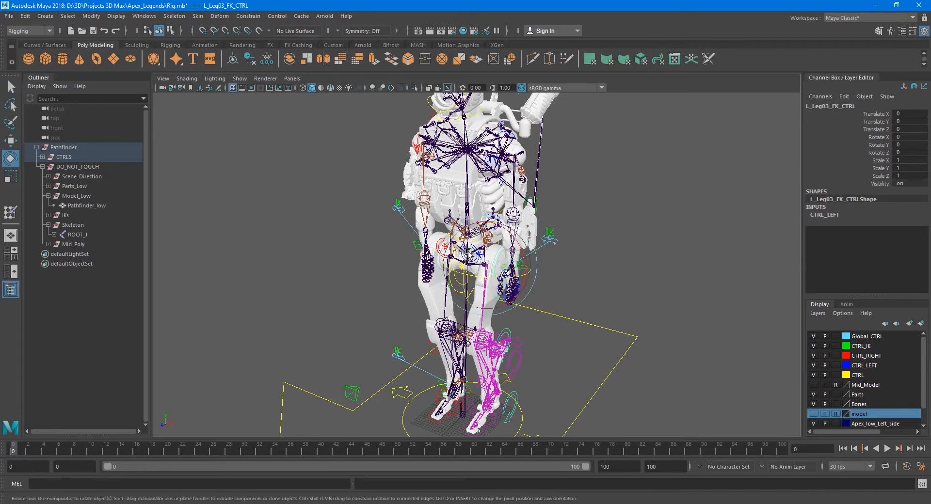
left_click_drag(499, 266, 536, 305)
key("ctrl+z")
key("q")
middle_click_drag(501, 311, 491, 315, "alt")
left_click(813, 374)
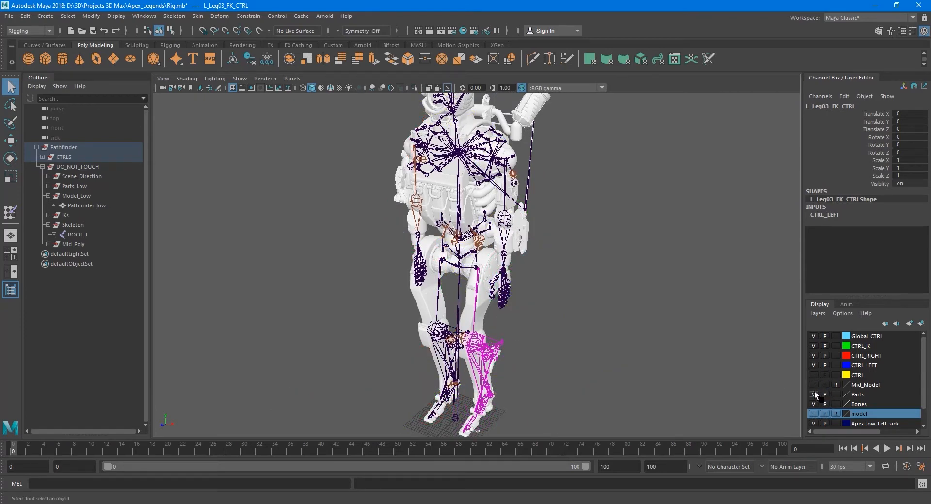
- Compare the combined mesh with the parts by switching to the model layer and back to the Parts layer
left_click(813, 414)
scroll(658, 394, "down", 2)
middle_click_drag(519, 346, 517, 364, "alt")
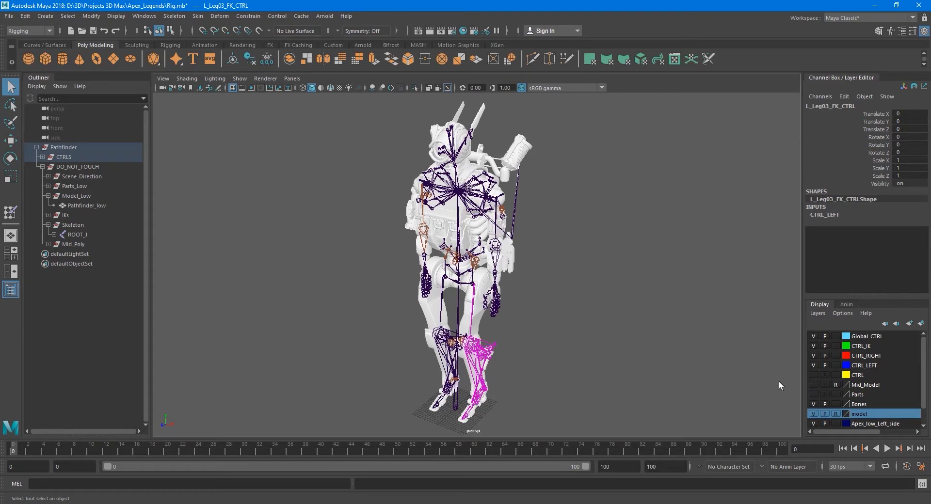
left_click(814, 413)
- Select all the separate meshes in the Parts_Low group and add the combined Pathfinder_low mesh as the last selected object
left_click(48, 195)
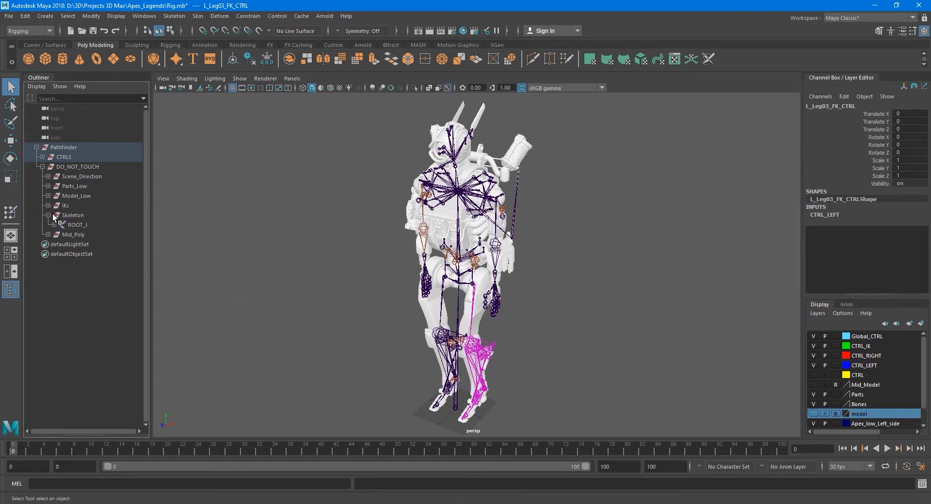
left_click(48, 215)
left_click(48, 186)
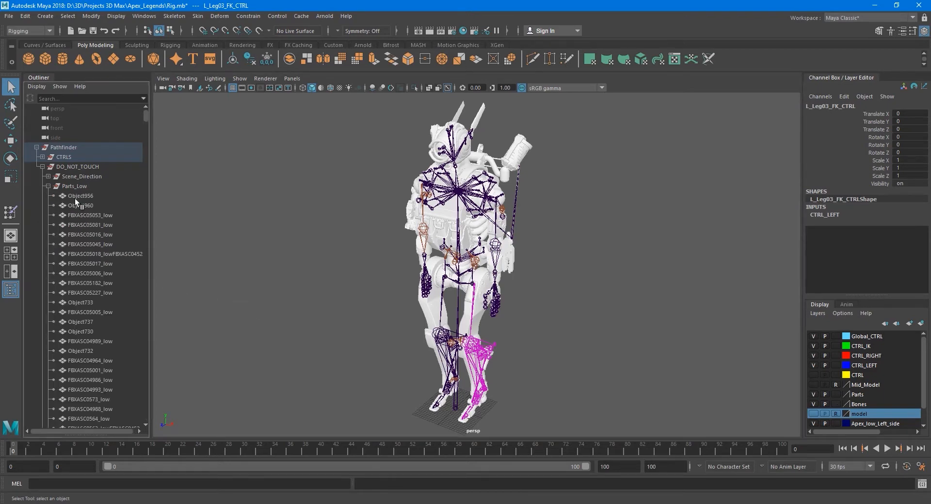
left_click(81, 196)
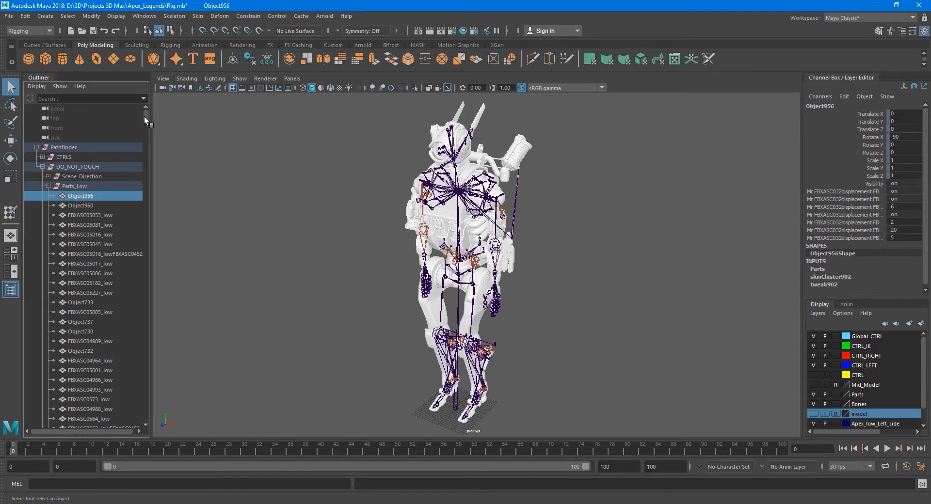
left_click_drag(144, 116, 162, 415)
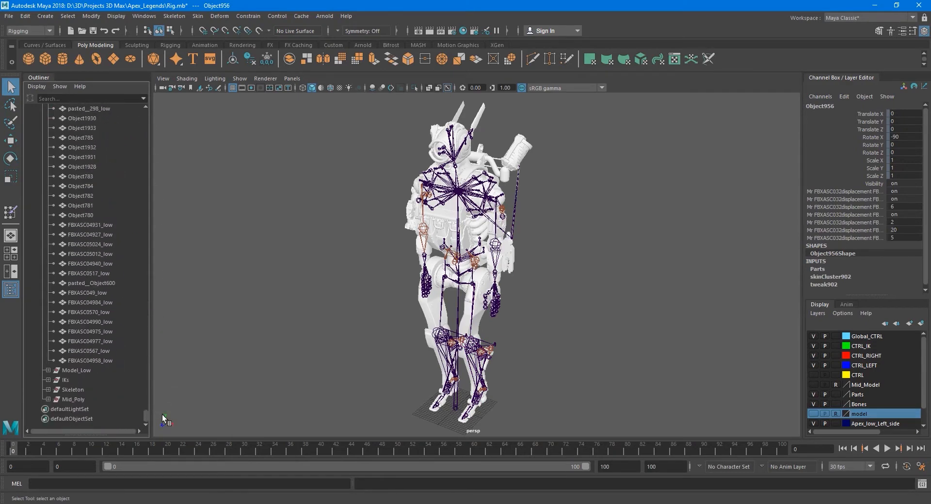
left_click(97, 361, "shift")
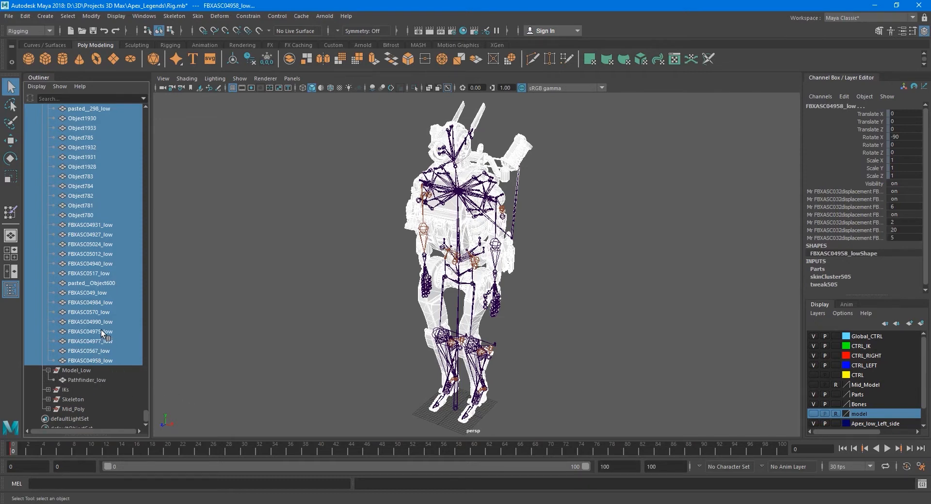
left_click(100, 379, "ctrl")
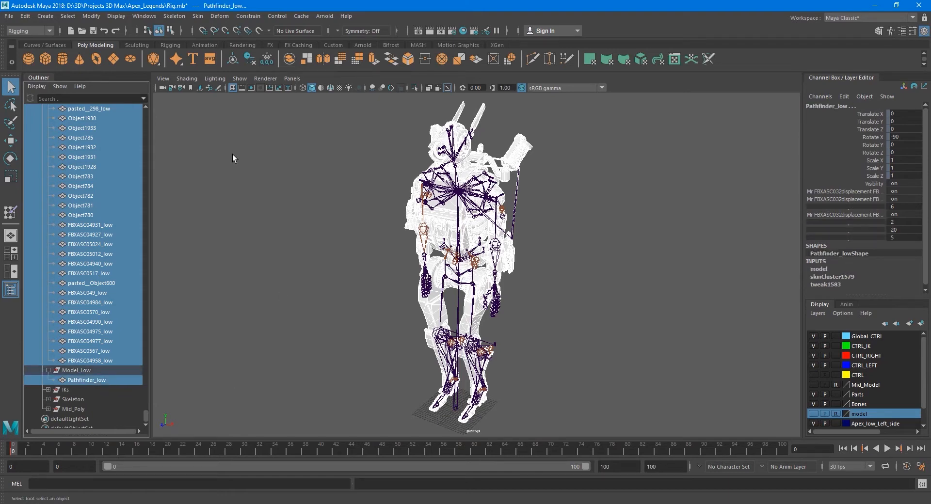
- Copy the parts' skin weights to Pathfinder_low with closest point on surface, influence associations Name, One to one and Closest bone, and Normalize on
left_click(197, 18)
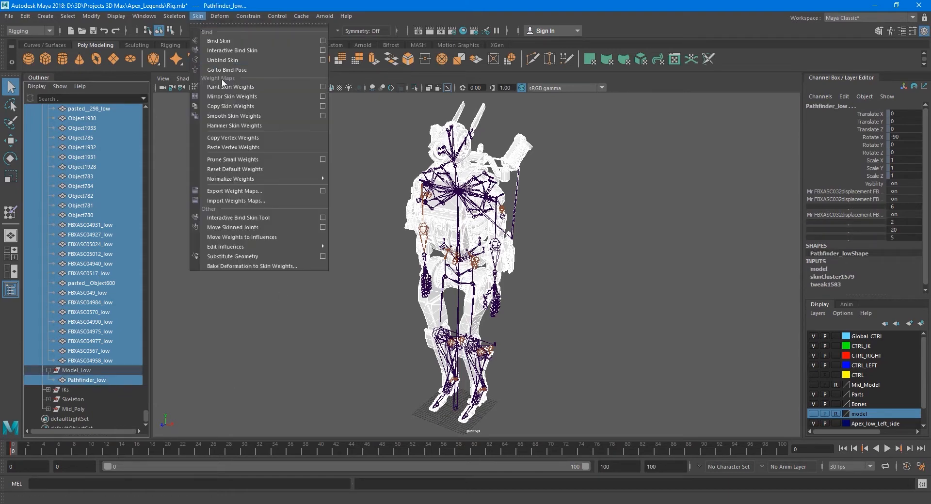
left_click(322, 106)
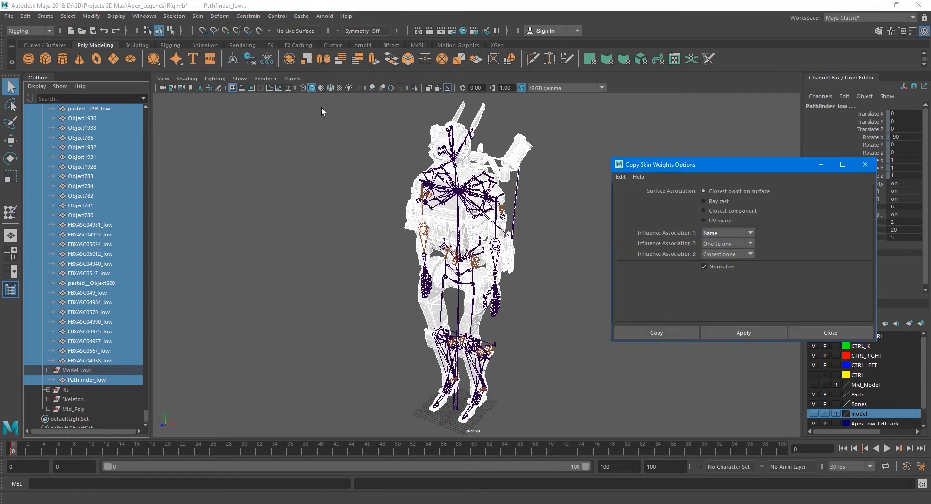
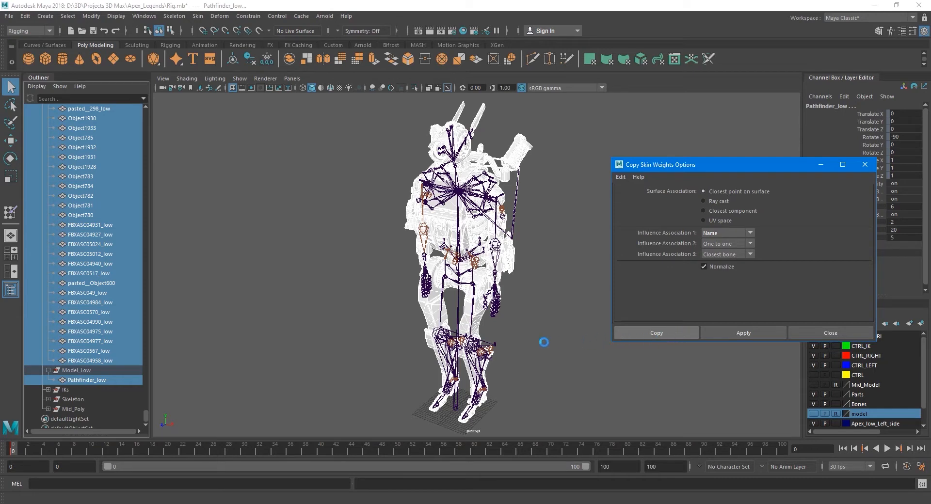
left_click(867, 168)
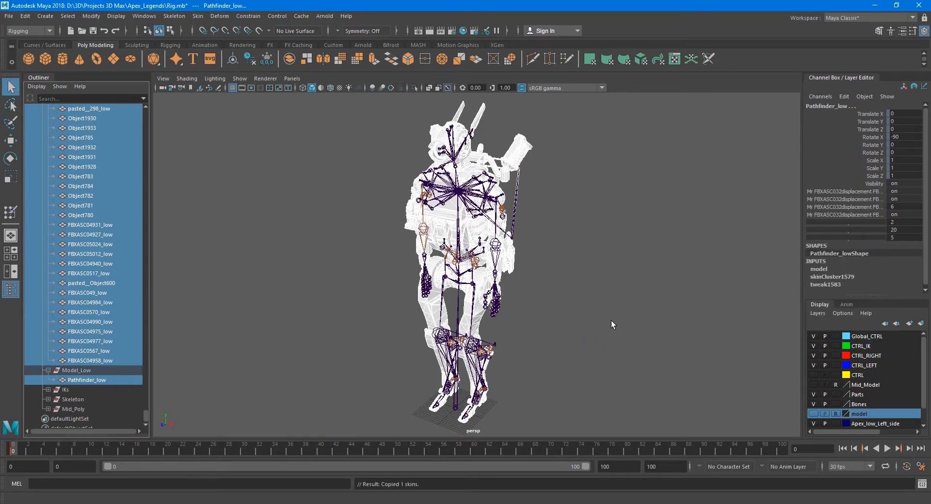
left_click(512, 345)
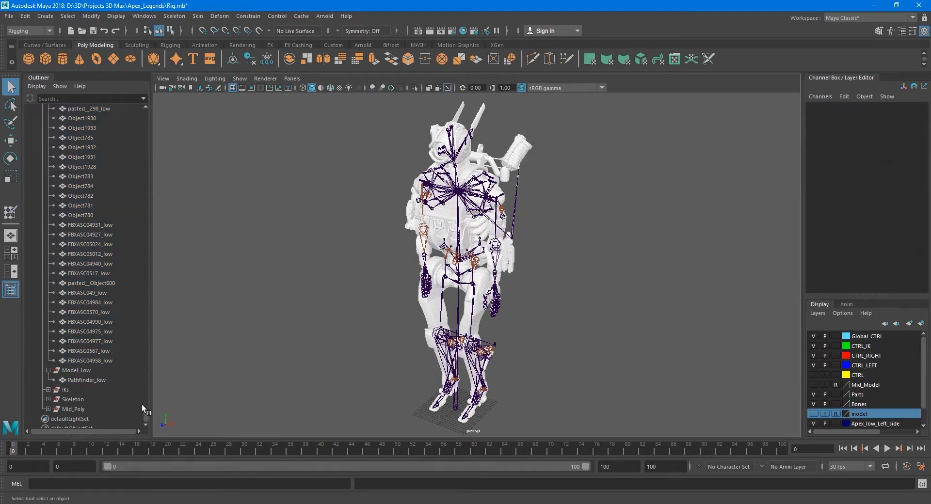
- Collapse the Parts_Low and Model_Low groups, then hide the Parts layer and show the model layer
left_click_drag(143, 408, 153, 115)
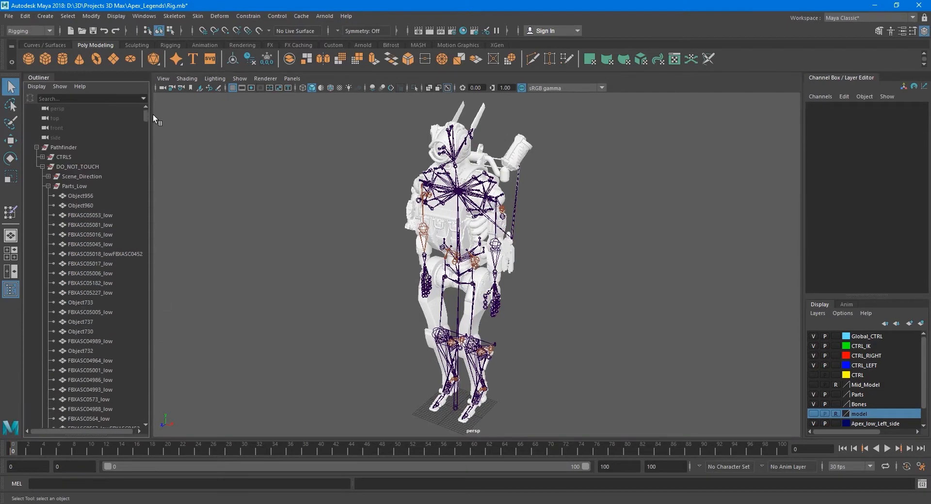
left_click(48, 186)
left_click(48, 196)
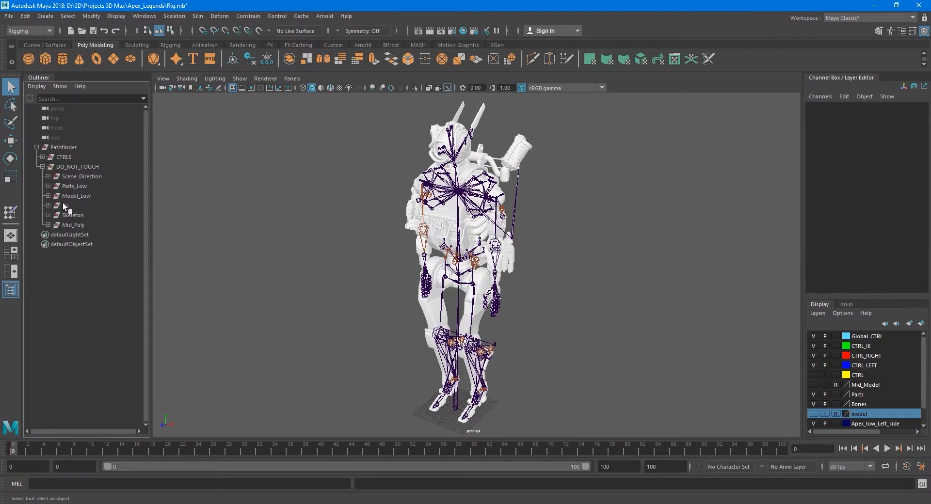
left_click(813, 395)
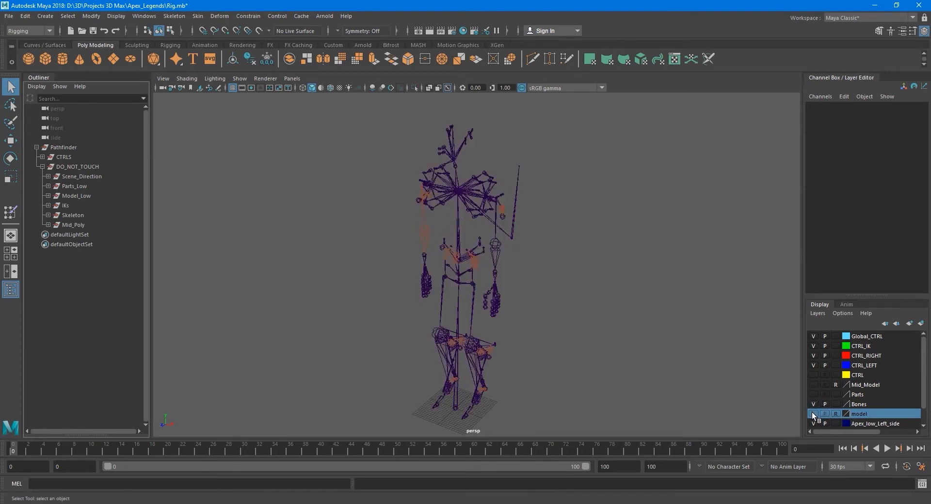
left_click(813, 414)
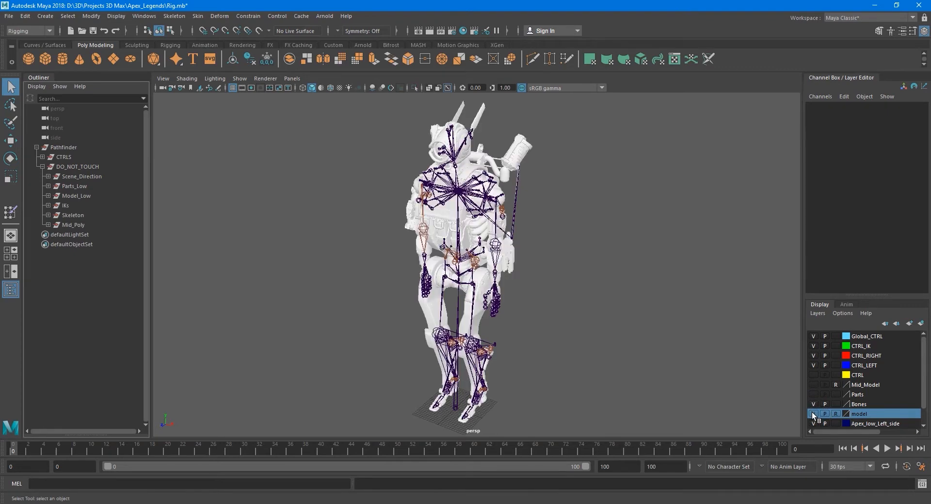
- Show the CTRL layer and test the combined mesh's copied weights by rotating L_Leg_CTRL, undoing the rotation
left_click(813, 375)
scroll(440, 217, "up", 5)
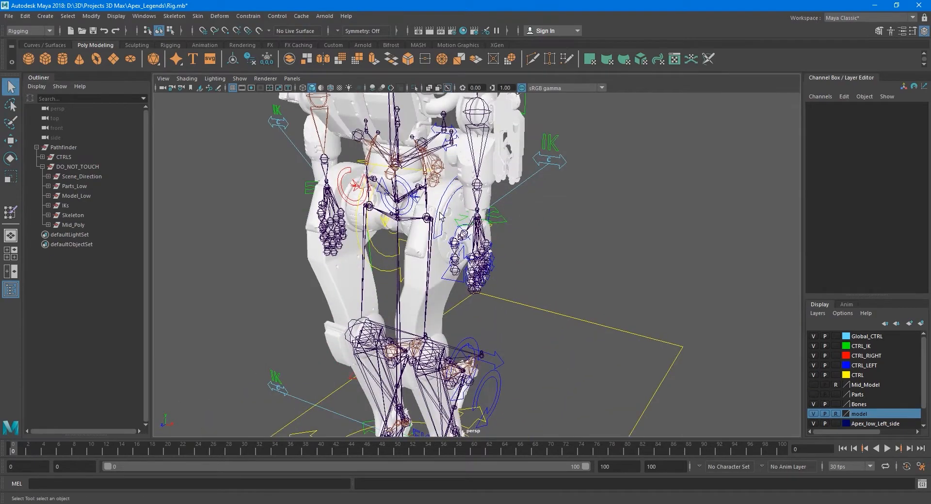
left_click_drag(440, 217, 466, 222, "alt")
scroll(442, 196, "up", 3)
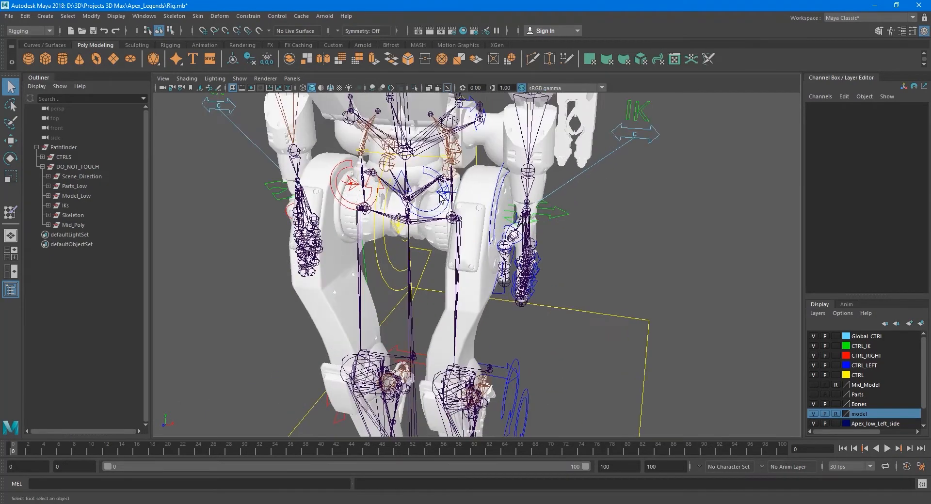
left_click(439, 194)
key("e")
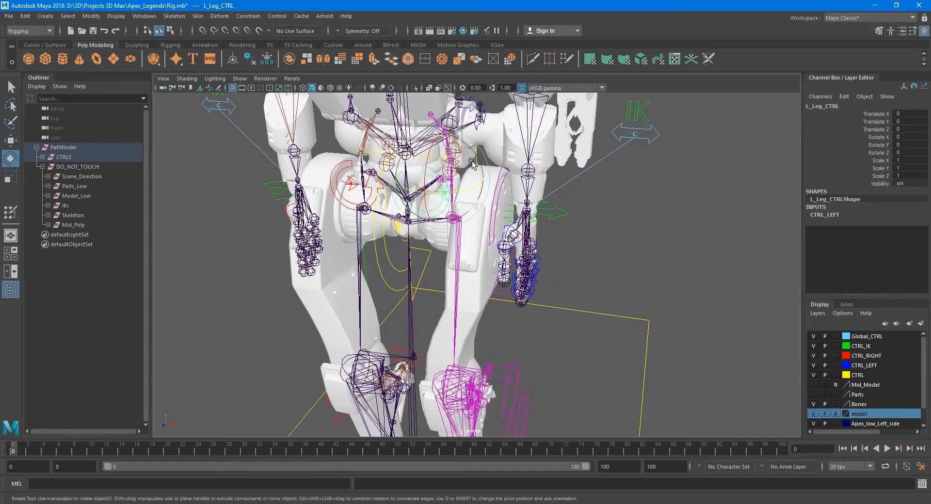
left_click_drag(473, 164, 479, 130)
key("ctrl+z")
- Test the left hip deformation by rotating L_Leg03_FK_CTRL -42.5 degrees in Y, inspect it with the Bones layer hidden, and undo the rotation
key("q")
left_click_drag(490, 254, 488, 272, "alt")
left_click(498, 193)
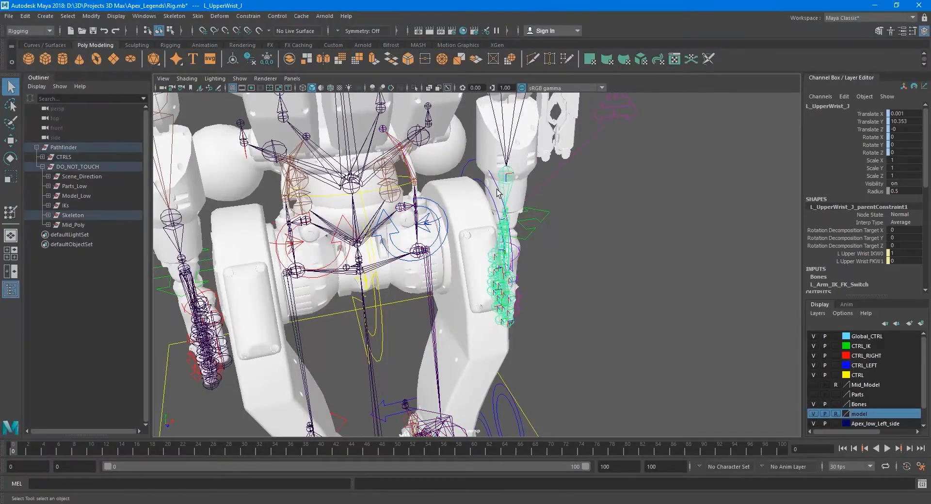
left_click(496, 182)
mouse_move(469, 251)
left_mouse_down("alt")
mouse_move(465, 213)
mouse_move(480, 224)
mouse_move(454, 250)
left_mouse_up("alt")
scroll(464, 208, "up", 4)
key("e")
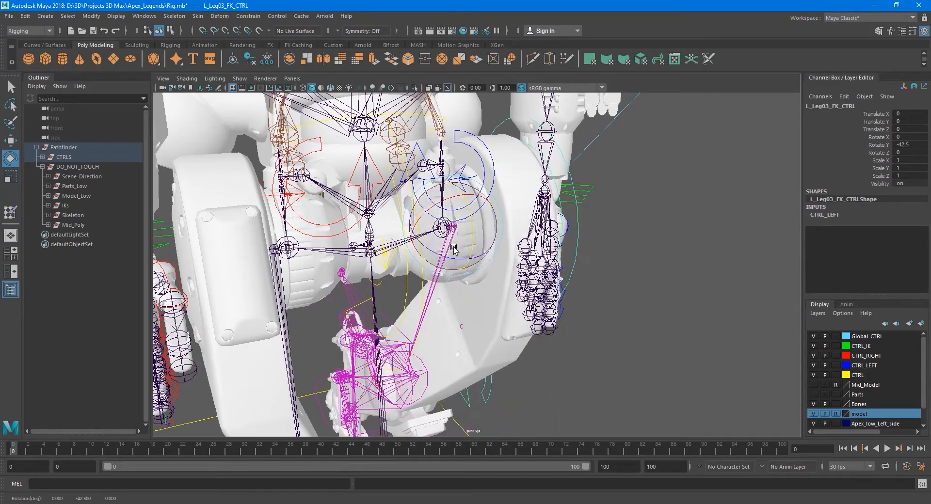
scroll(454, 248, "up", 6)
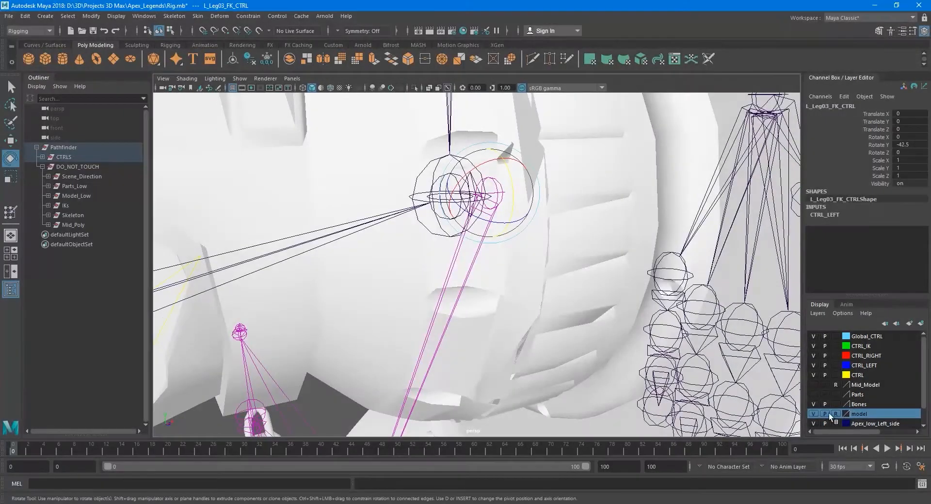
left_click(814, 403)
scroll(548, 208, "down", 5)
left_click_drag(526, 191, 565, 181, "alt")
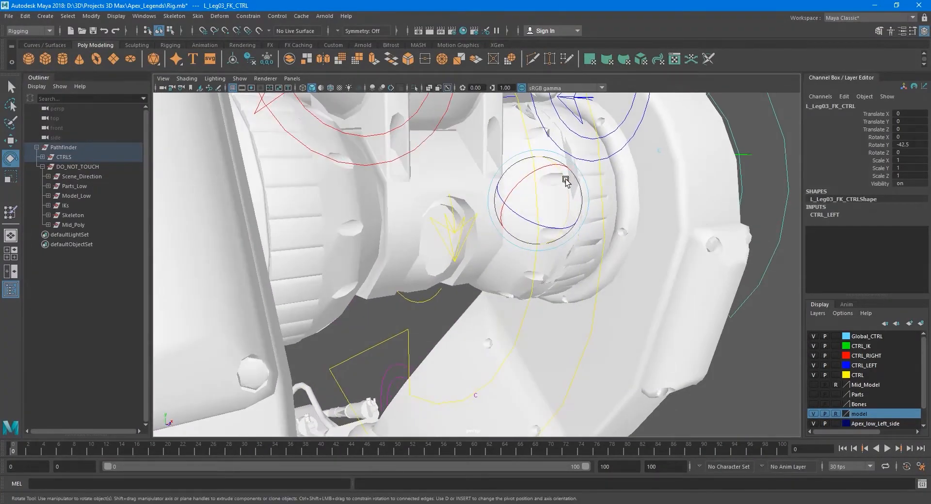
key("ctrl+z")
key("ctrl+z")
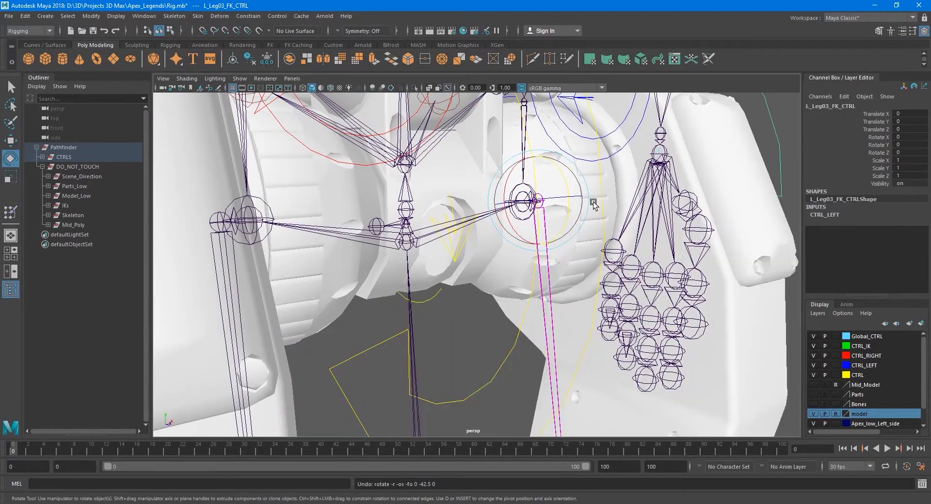
- Examine the combined mesh around the left hip joint and upper leg, both up close and from farther away
key("q")
left_click_drag(585, 220, 566, 231, "alt")
scroll(480, 242, "down", 4)
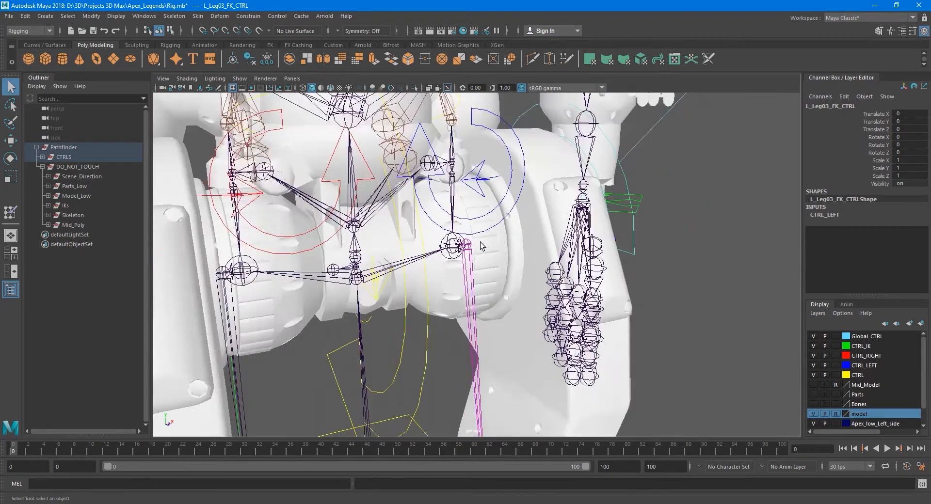
scroll(481, 242, "down", 7)
mouse_move(497, 273)
left_mouse_down("alt")
mouse_move(469, 279)
mouse_move(492, 283)
mouse_move(490, 256)
left_mouse_up("alt")
scroll(485, 267, "up", 8)
scroll(492, 256, "up", 3)
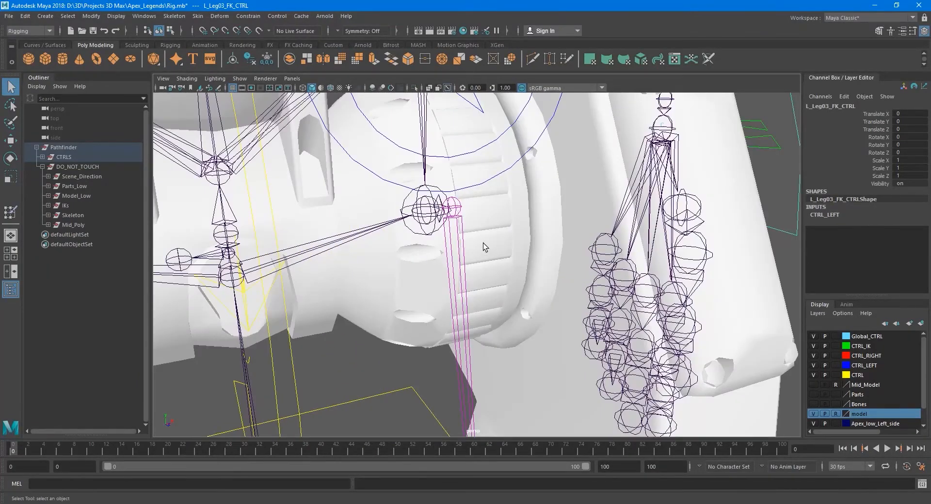
scroll(482, 243, "down", 5)
middle_click_drag(496, 319, 495, 223, "alt")
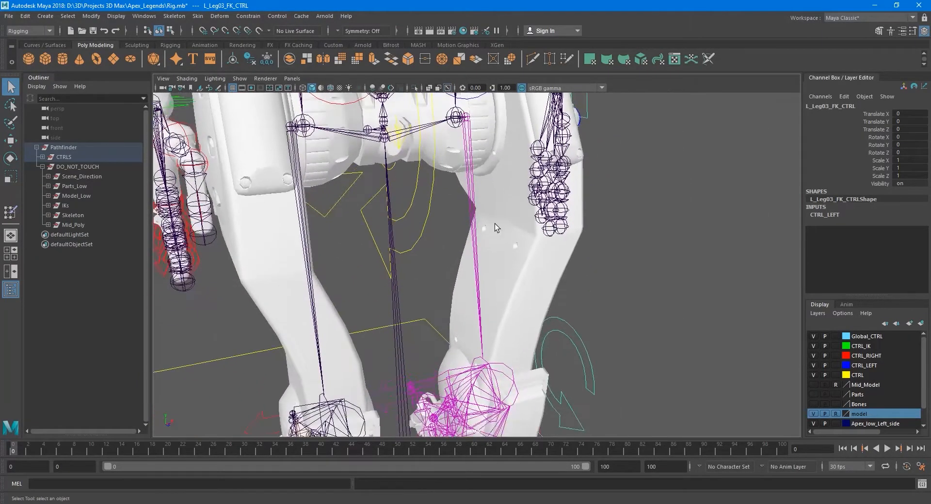
middle_click_drag(496, 270, 504, 377, "alt")
scroll(494, 241, "up", 3)
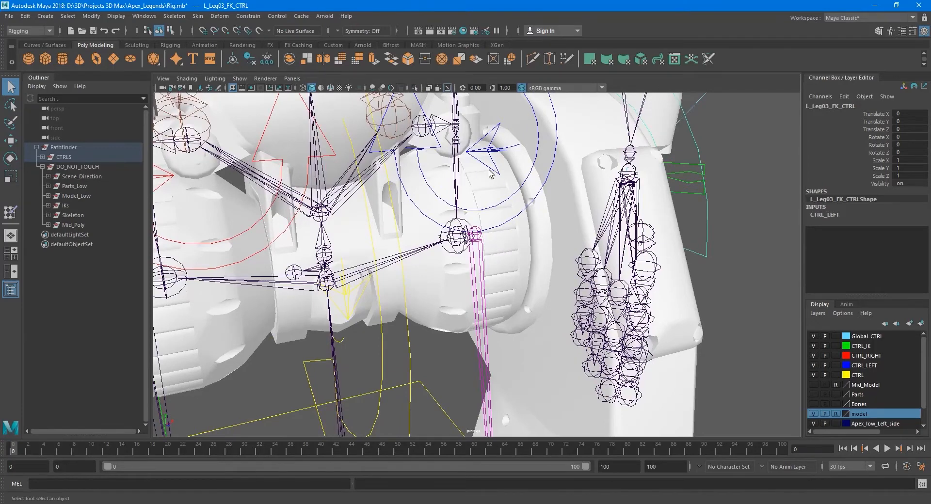
- Make the model layer selectable and select all vertices of the ribbed cylindrical left hip piece on Pathfinder_low
left_click(501, 259)
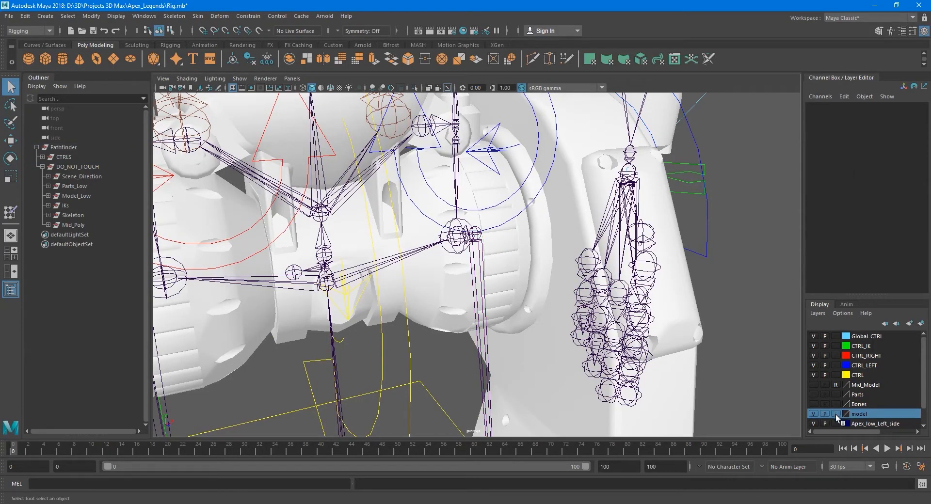
left_click(503, 260)
right_click(506, 246)
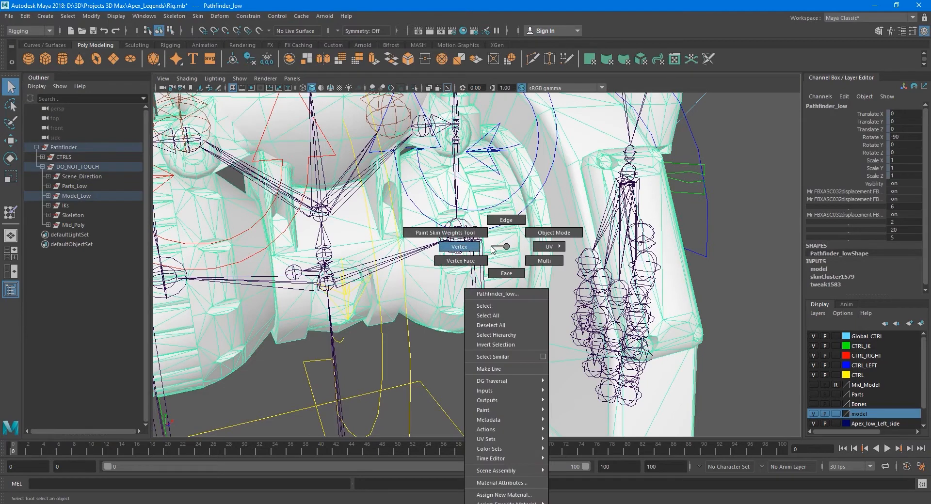
right_click_drag(493, 249, 490, 251)
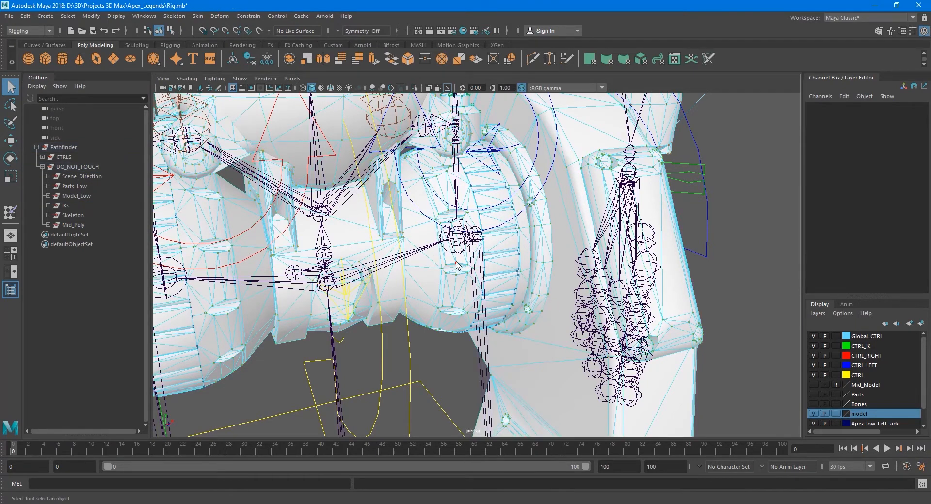
double_click(455, 262)
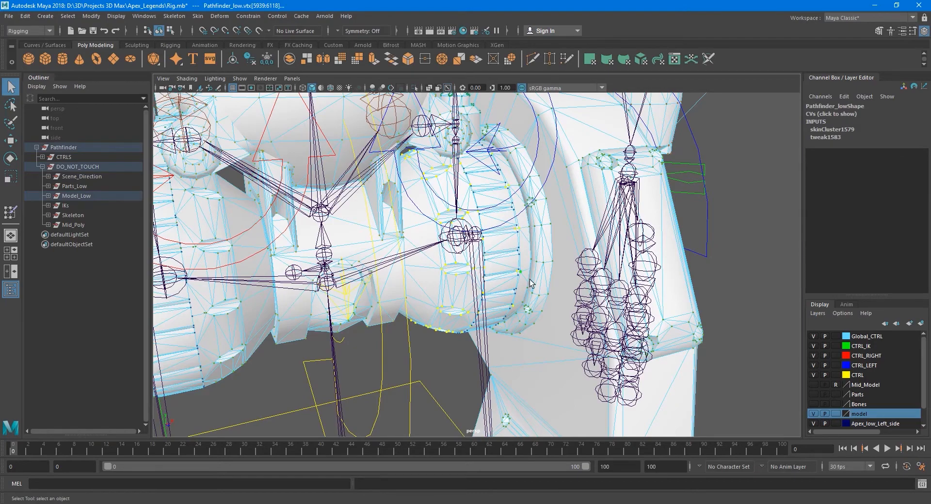
- Open the Paint Skin Weights tool settings for the selected vertices of the left hip piece
scroll(524, 232, "up", 5)
scroll(533, 274, "down", 5)
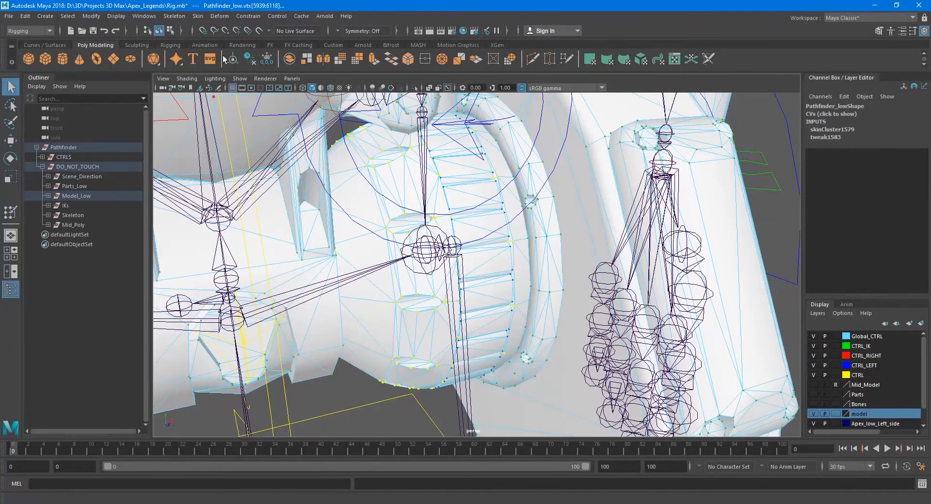
left_click(198, 18)
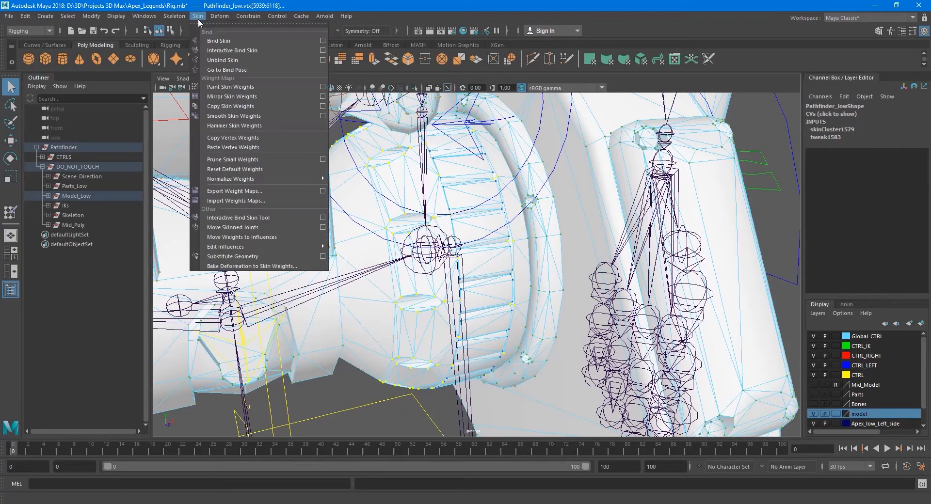
left_click(322, 88)
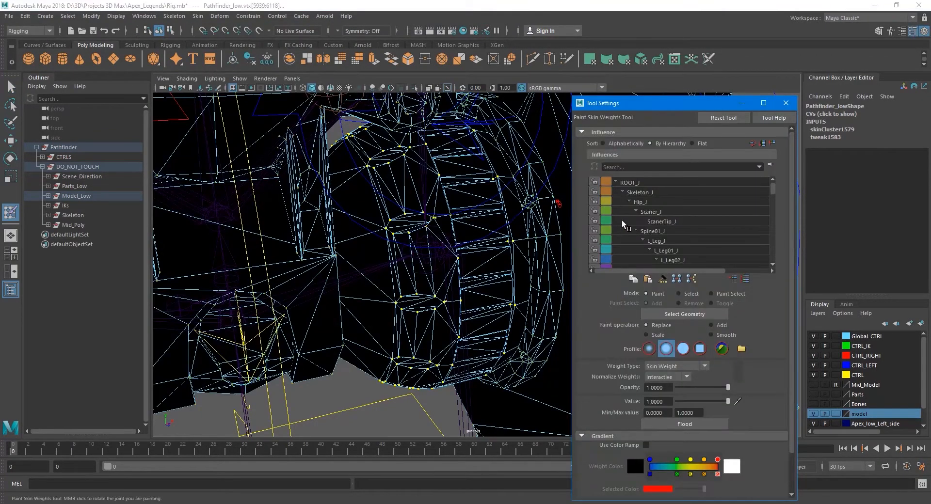
- Collapse the Hip_J, R_Leg03_J, L_LegTop_FK and L_LegTop_IK influence branches and make L_LegTop_J the active influence
left_click(629, 201)
left_click(630, 211)
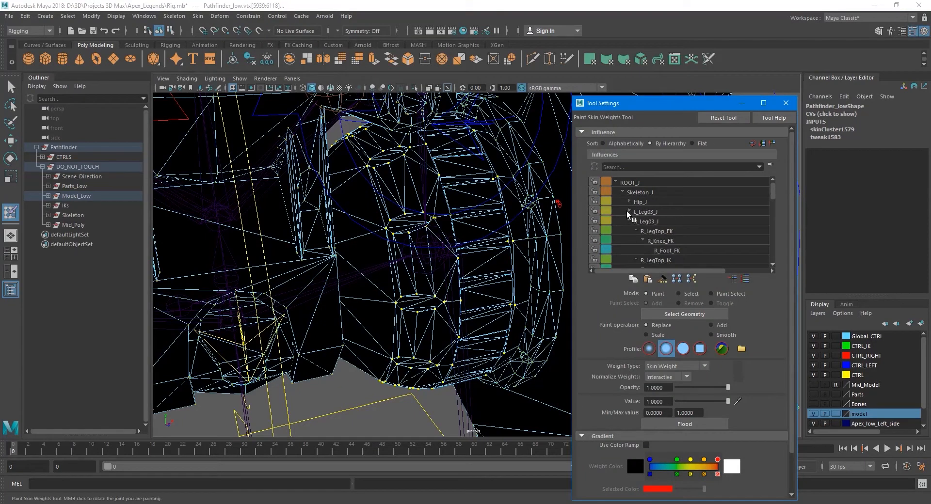
left_click(630, 220)
left_click(629, 212)
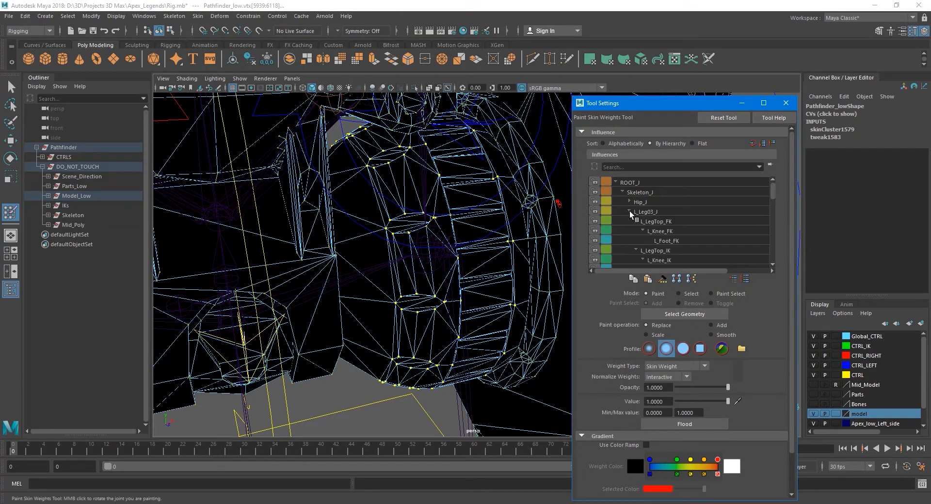
left_click(636, 221)
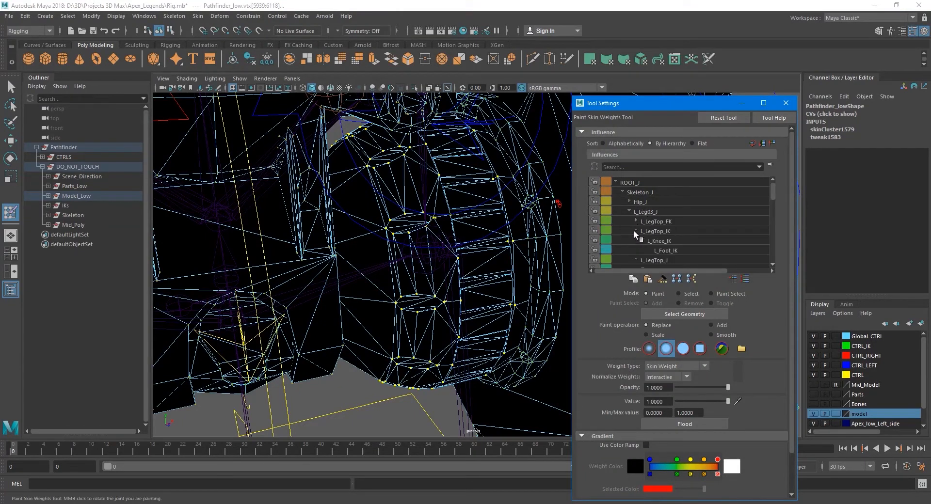
left_click(636, 231)
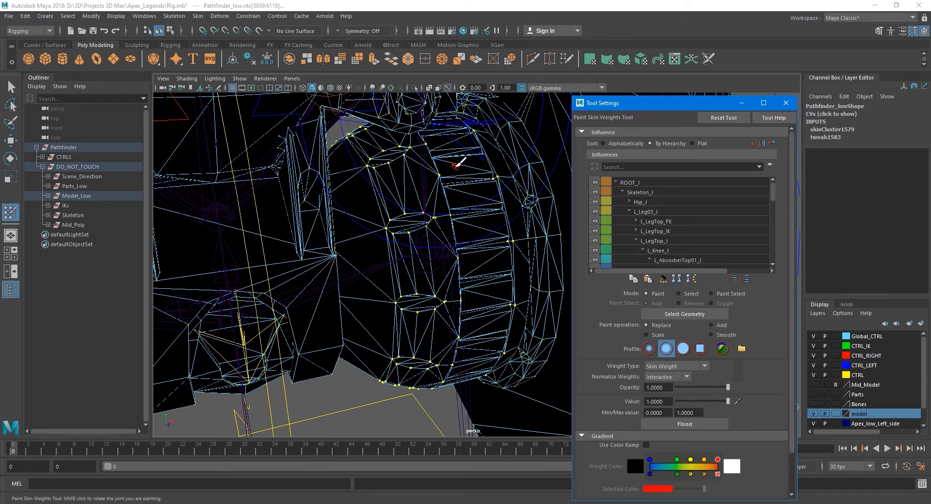
scroll(680, 243, "down", 1)
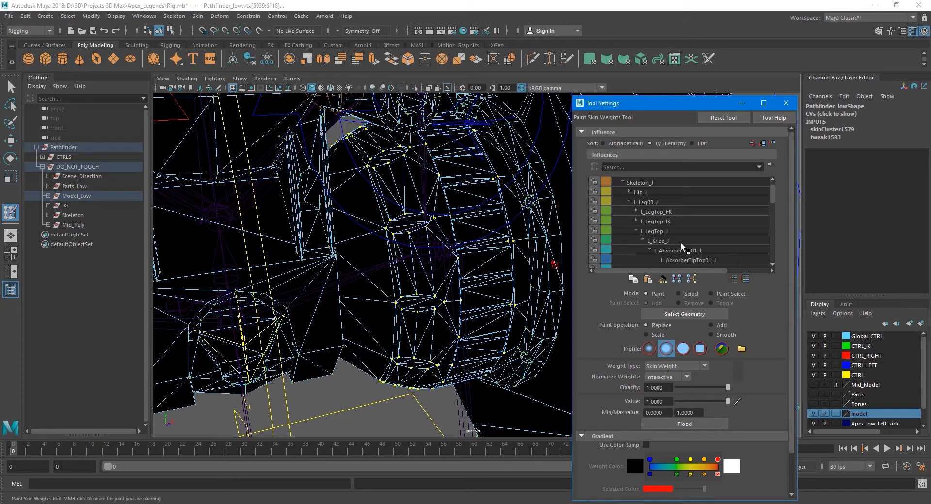
left_click(671, 231)
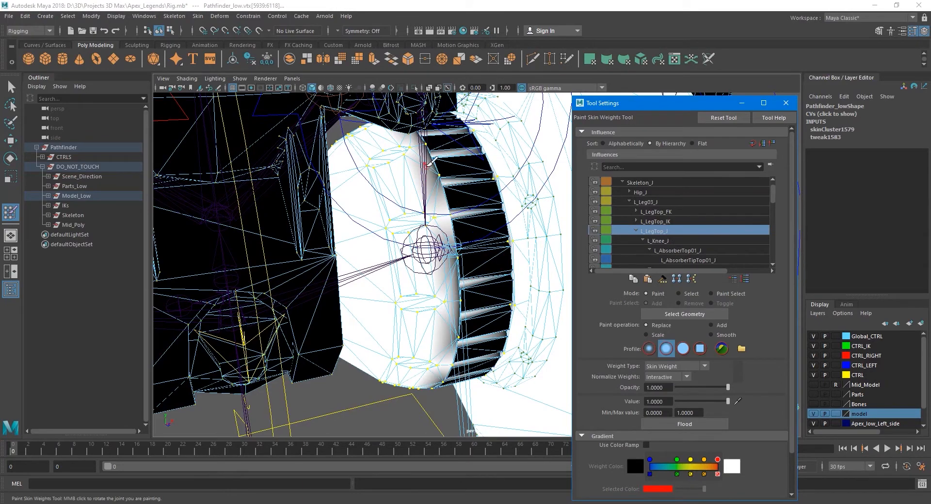
- Flood the selected left hip piece vertices with a Replace value of 1 for L_LegTop_J and close the tool settings
scroll(430, 163, "up", 3)
scroll(424, 148, "up", 2)
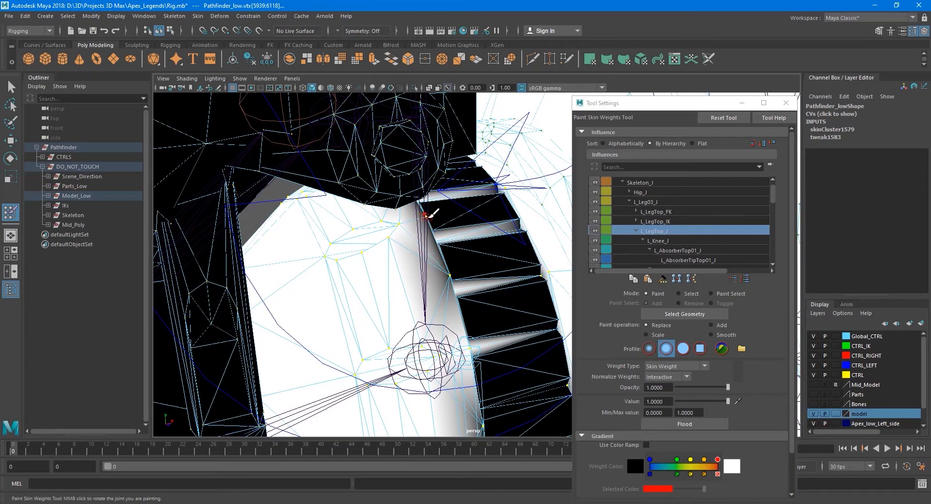
mouse_move(456, 254)
left_mouse_down("alt")
mouse_move(475, 253)
mouse_move(462, 253)
left_mouse_up("alt")
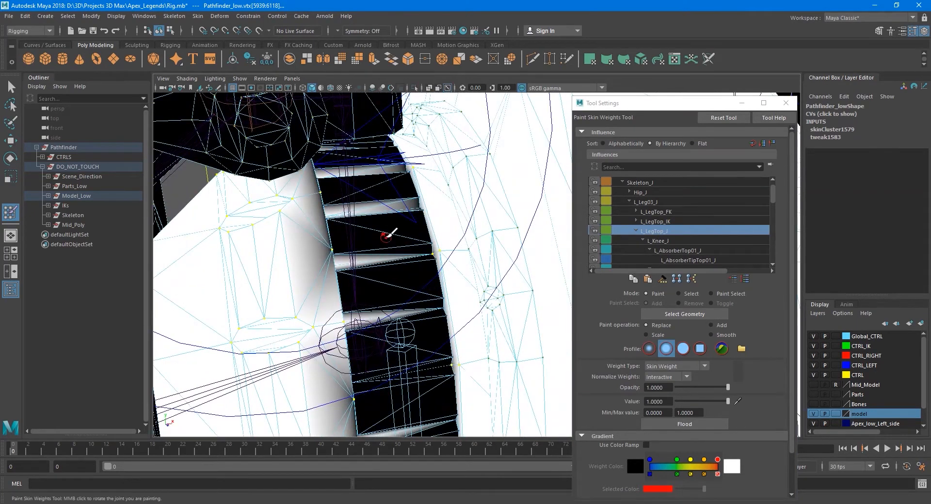
middle_click_drag(389, 293, 412, 267, "alt")
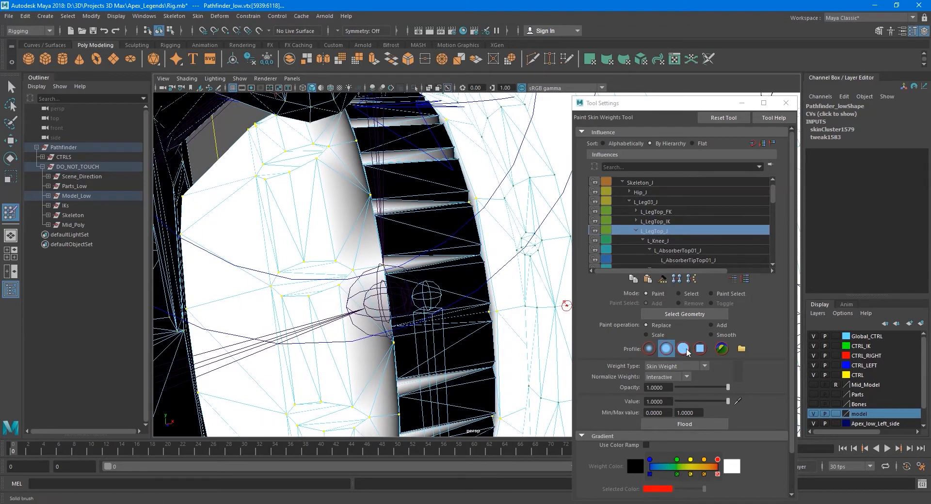
left_click(660, 401)
left_click(693, 422)
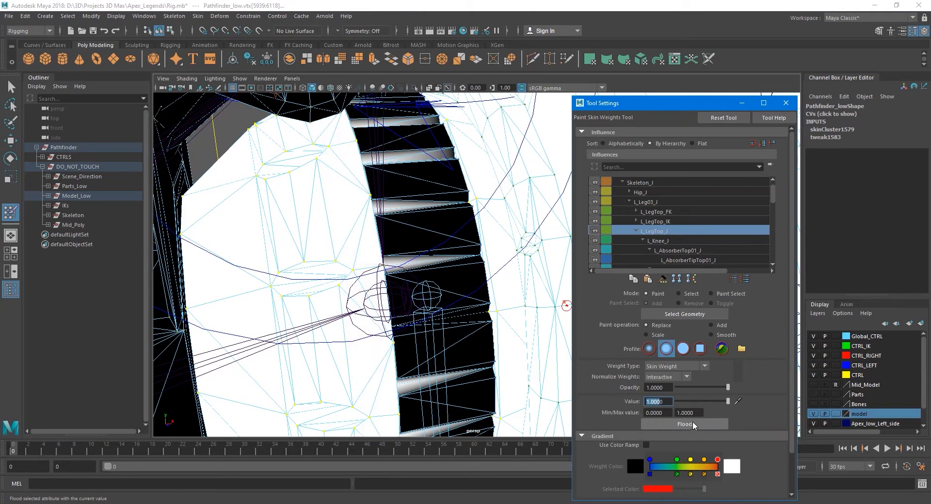
scroll(454, 239, "down", 3)
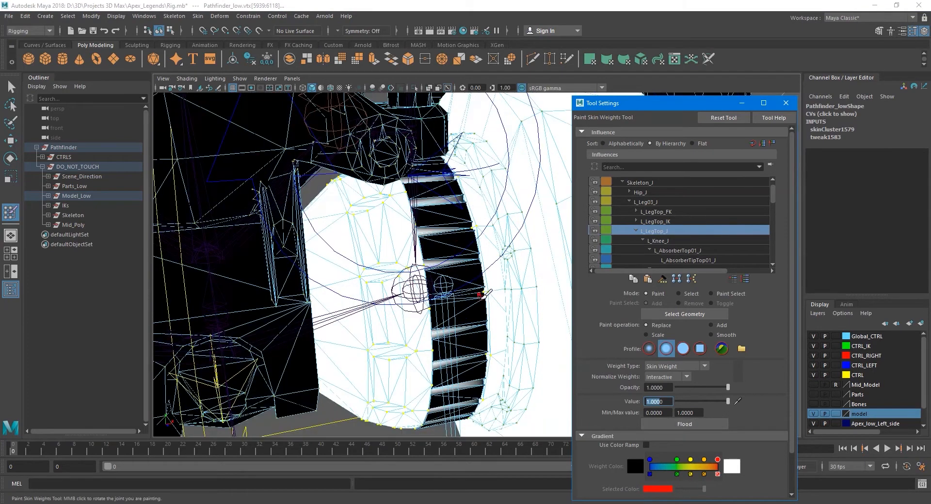
left_click(785, 103)
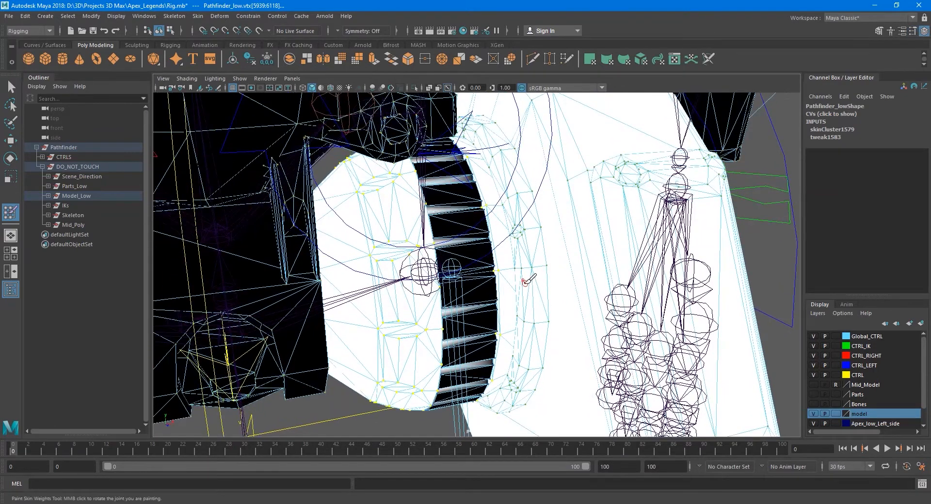
- Leave weight painting and select all vertices of the ribbed ring on the outer side of the left hip piece
key("q")
left_click(479, 291)
right_click_drag(488, 276, 470, 252)
middle_click_drag(437, 224, 455, 224, "alt")
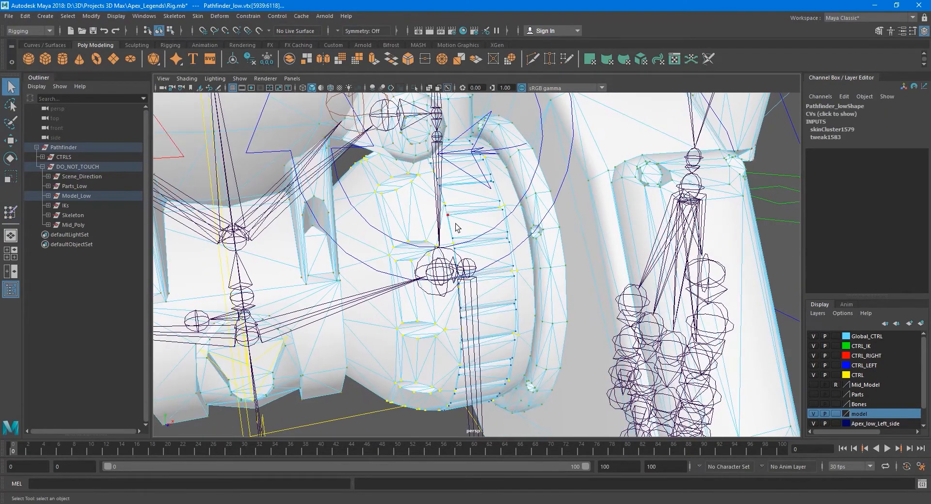
double_click(451, 218)
middle_click_drag(496, 294, 494, 274, "alt")
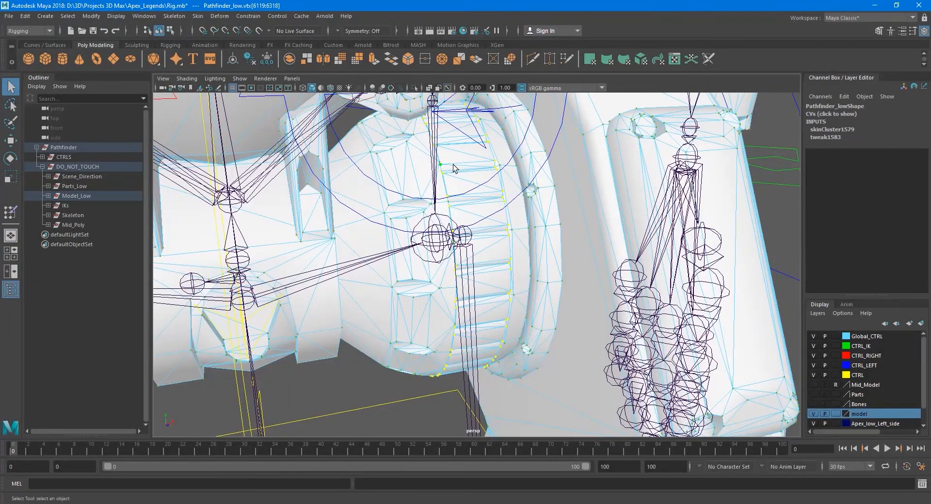
- Flood the selected ring vertices with a Paint Skin Weights value of 0 for L_LegTop_J
left_click(198, 16)
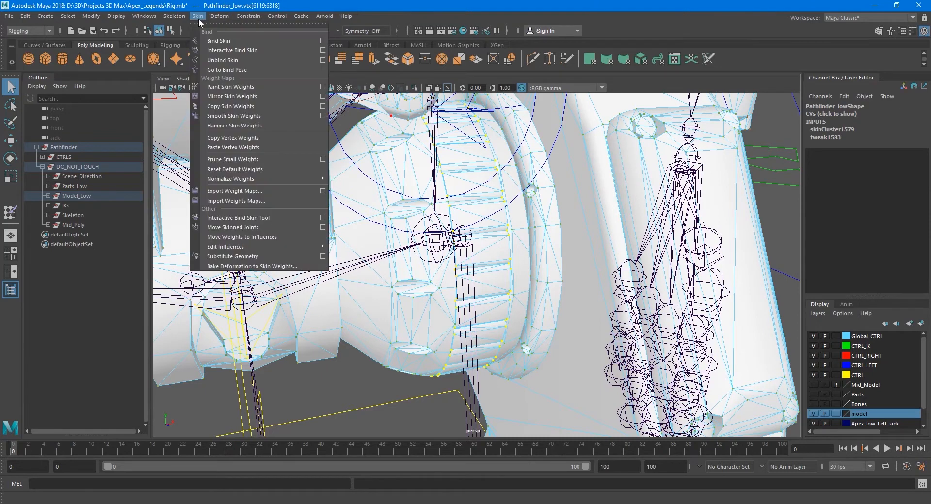
left_click(322, 87)
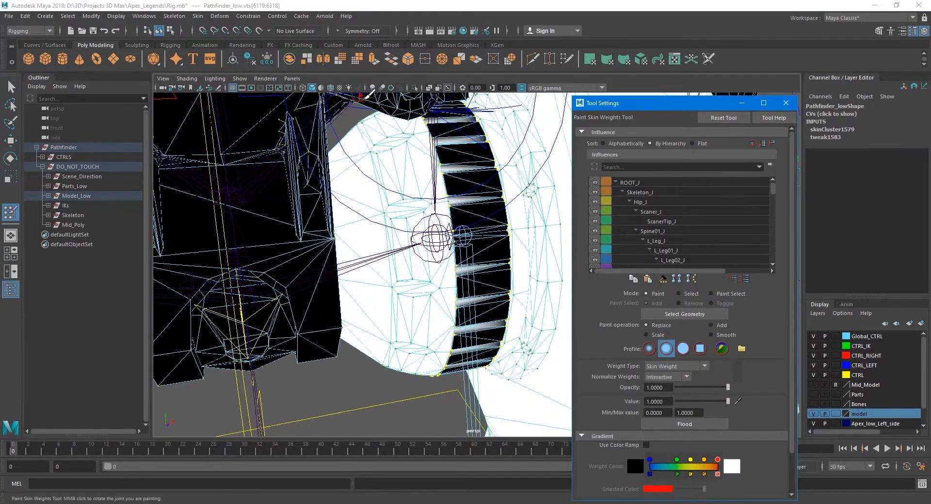
middle_click_drag(482, 200, 483, 206, "alt")
scroll(483, 206, "up", 5)
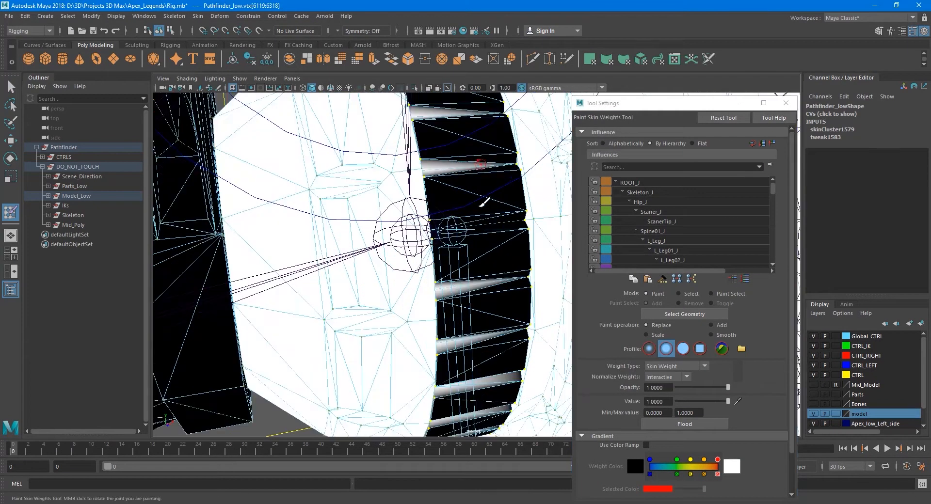
left_click(714, 401)
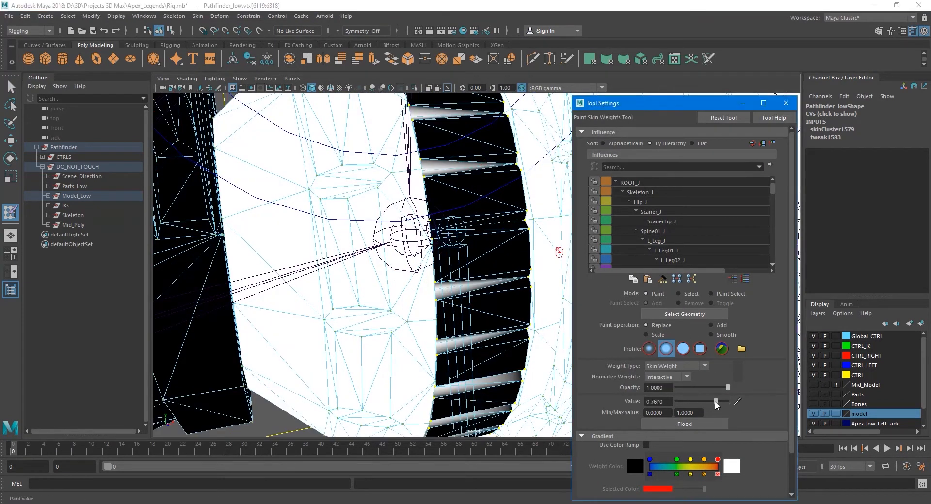
left_click_drag(715, 402, 678, 404)
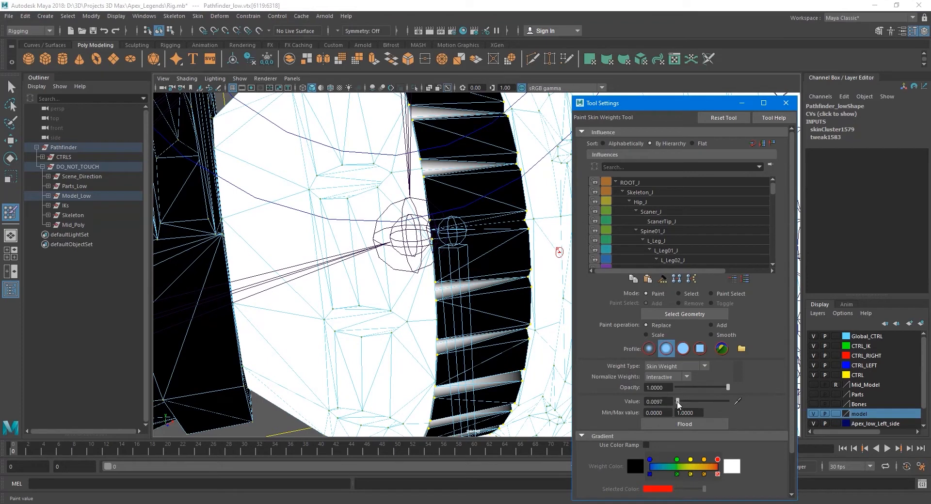
left_click(699, 424)
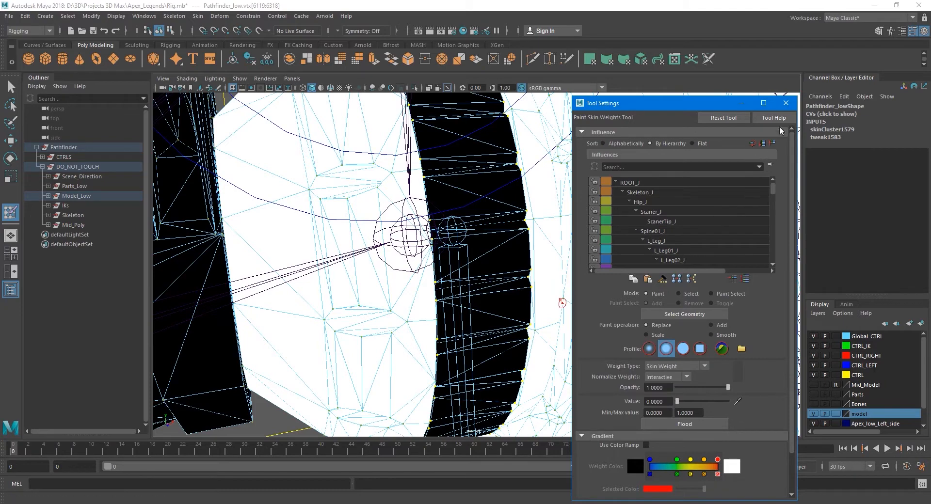
- Examine the ribbed ring's weights under the L_Leg03_J branch by displaying the L_Knee_J and L_LegTop_J influences
left_click_drag(418, 293, 435, 283, "alt")
scroll(435, 283, "down", 4)
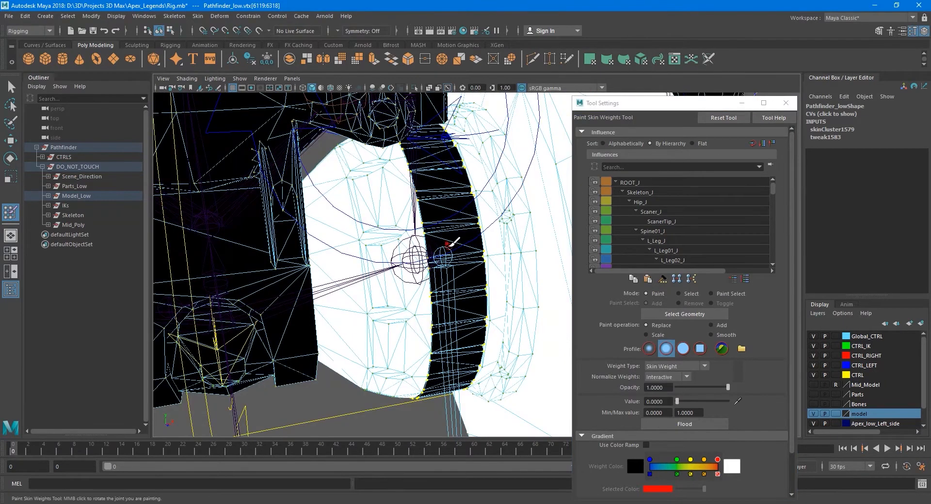
middle_click_drag(450, 245, 429, 286, "alt")
scroll(691, 223, "down", 1)
scroll(693, 224, "up", 1)
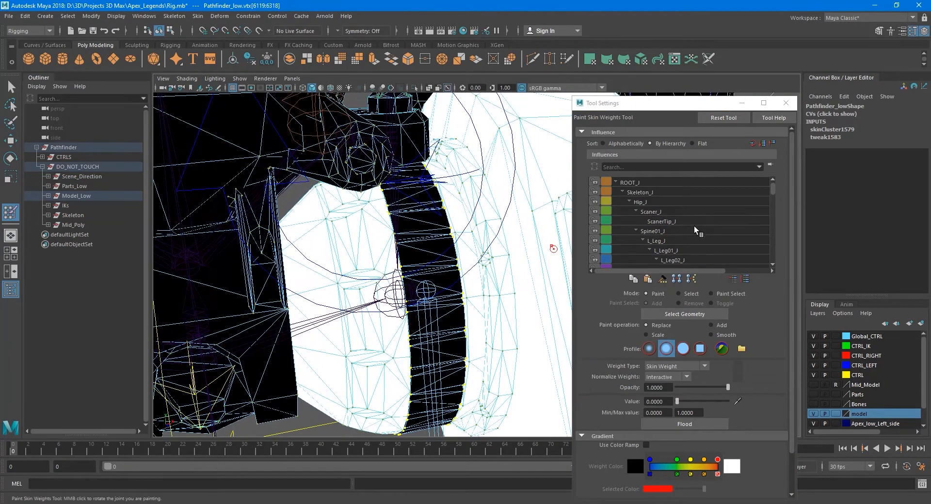
left_click(629, 202)
left_click(629, 211)
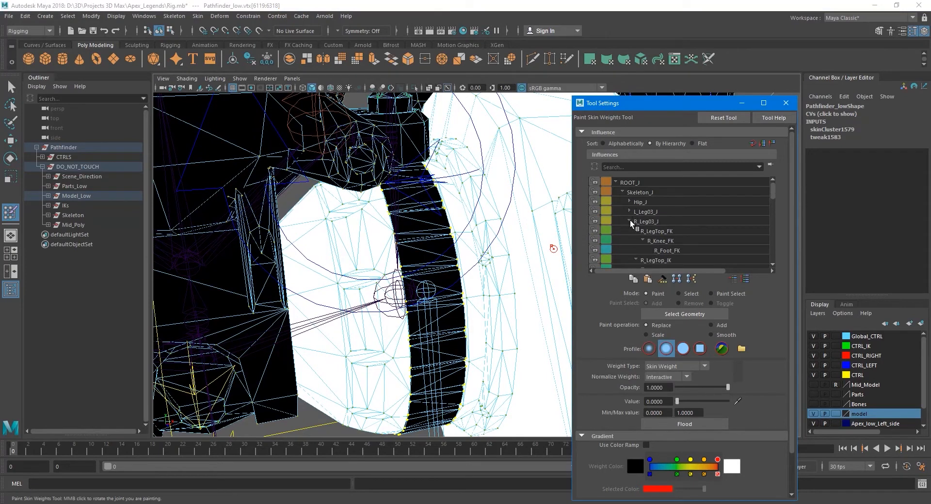
left_click(627, 222)
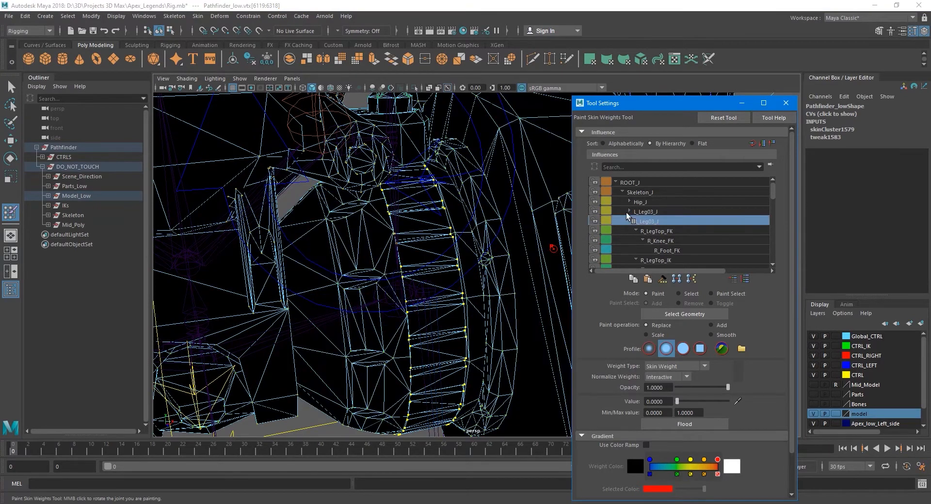
left_click(629, 221)
left_click(629, 212)
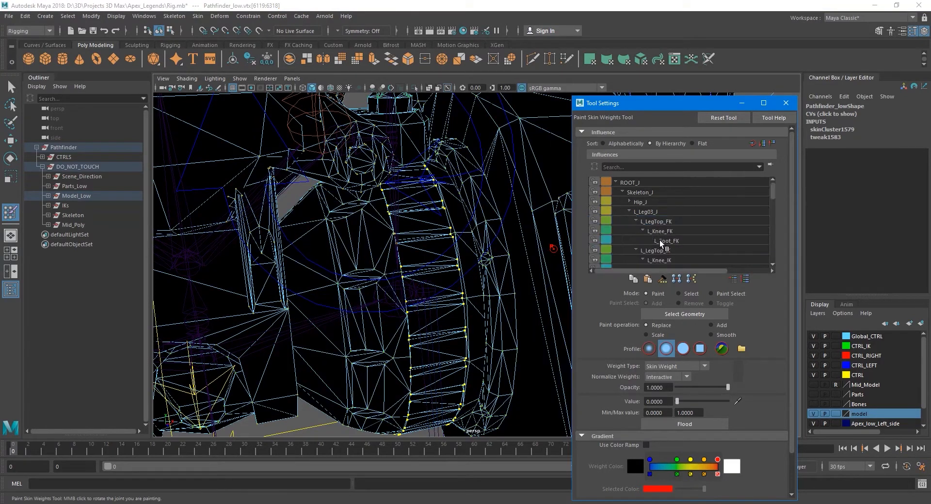
left_click(636, 221)
left_click(637, 231)
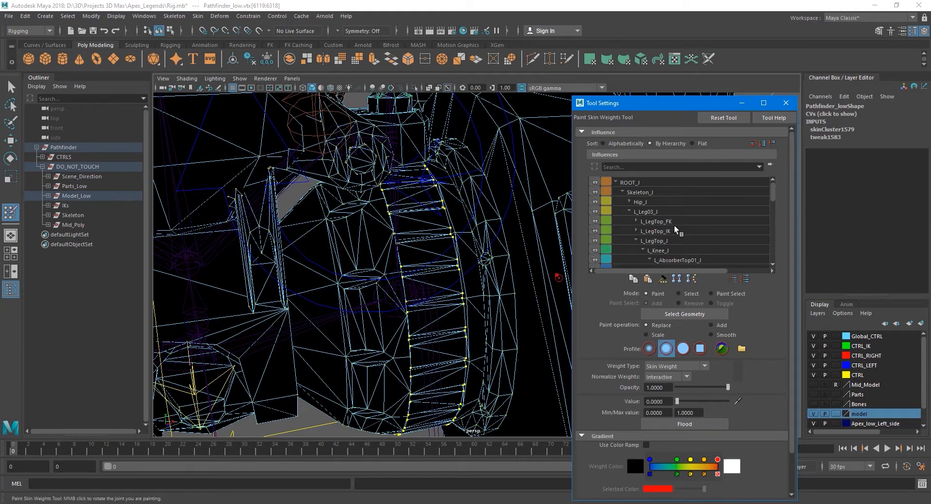
left_click(681, 241)
left_click(679, 250)
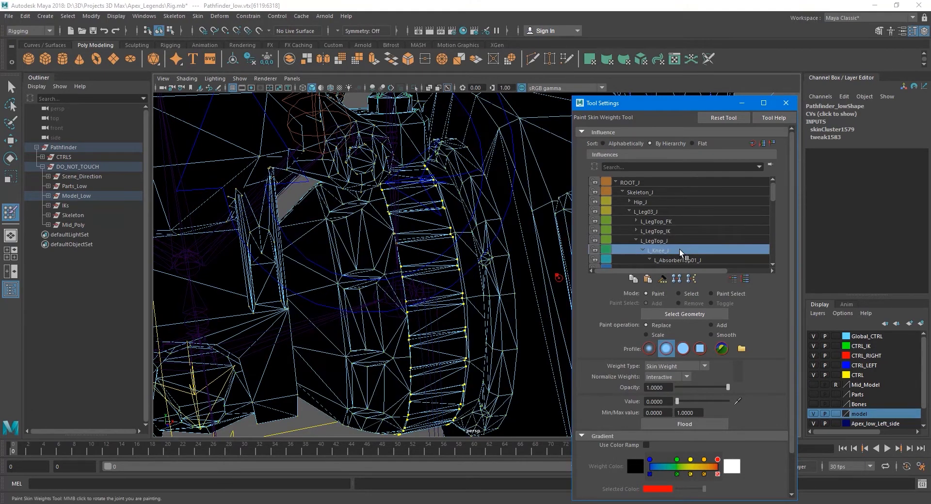
left_click(671, 240)
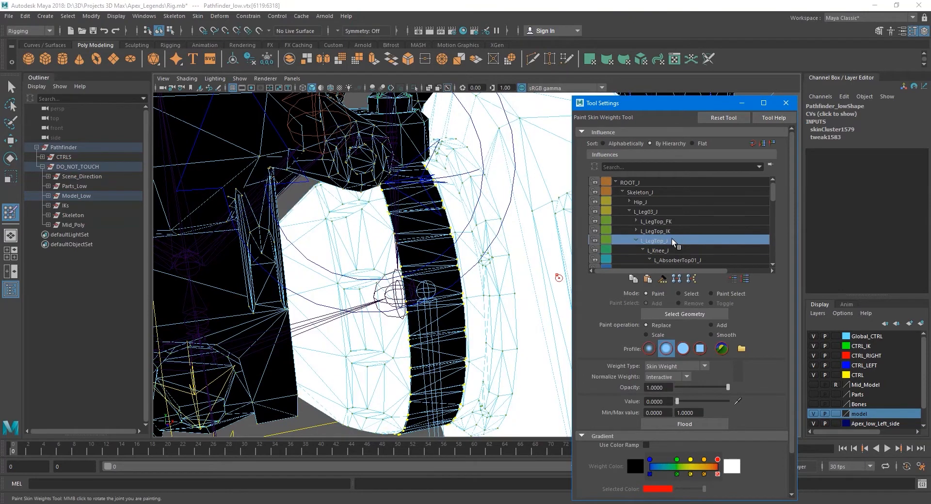
- Check the ribbed ring's weights for the L_Leg_J and L_Leg01_J influences in the Spine01_J branch
left_click(630, 201)
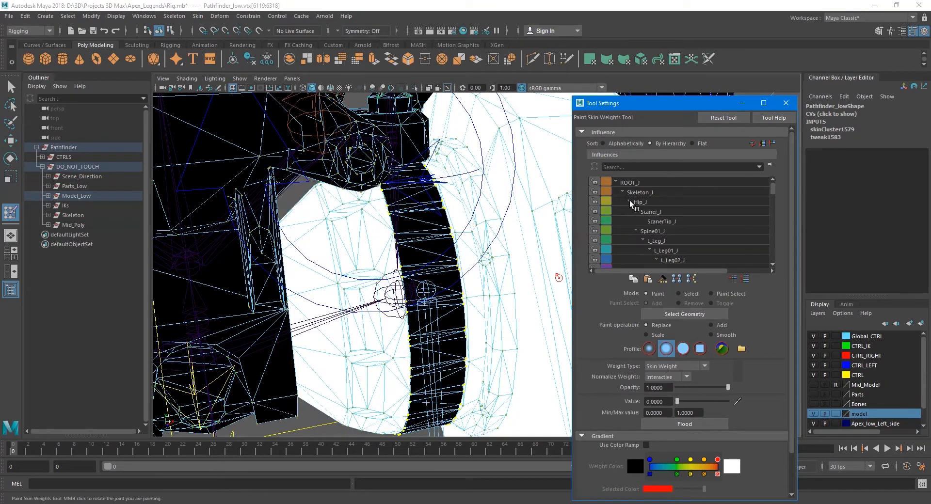
left_click(636, 211)
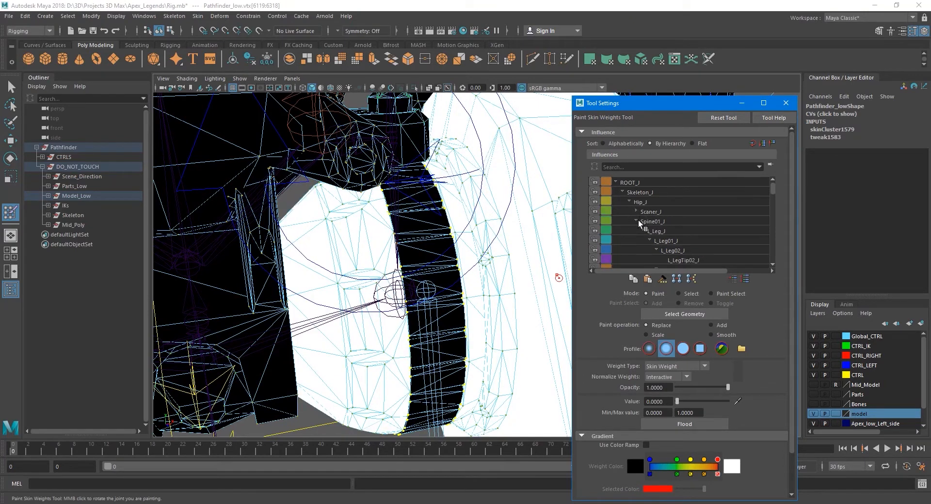
left_click(687, 229)
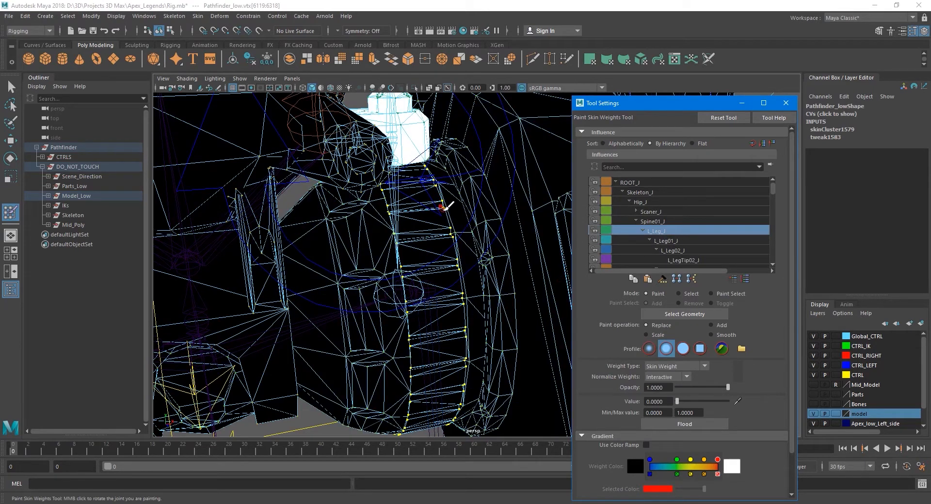
left_click(678, 242)
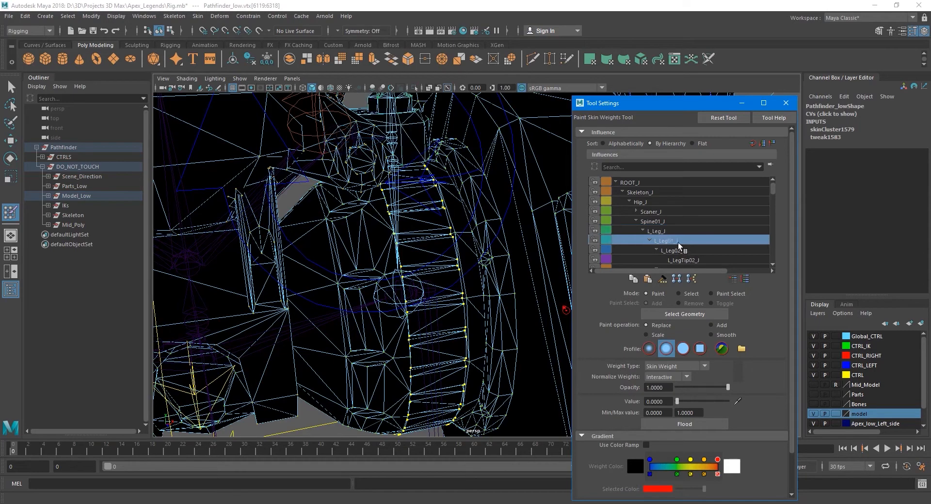
- Flood the selected ribbed ring vertices with a Replace value of 1 for L_Leg02_J, and leave weight painting
left_click(687, 250)
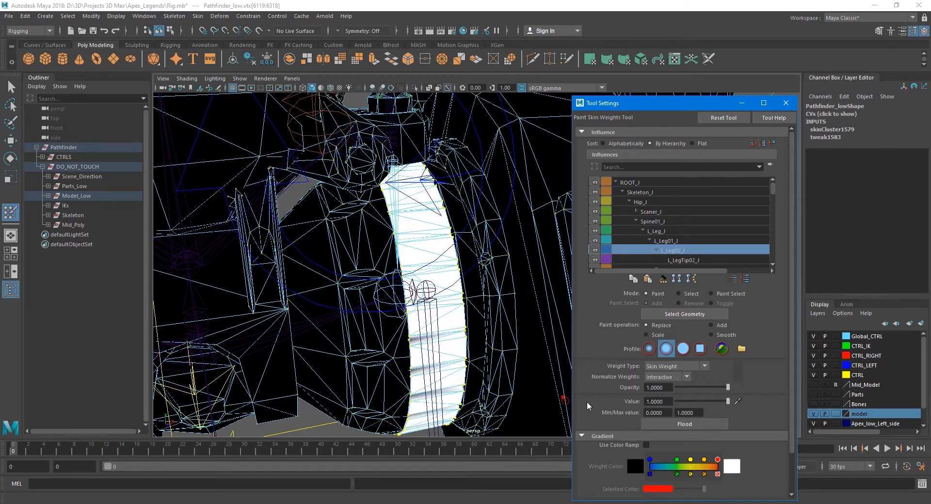
left_click_drag(489, 379, 450, 388, "alt")
middle_click_drag(426, 427, 431, 324, "alt")
left_click_drag(431, 323, 448, 303, "alt")
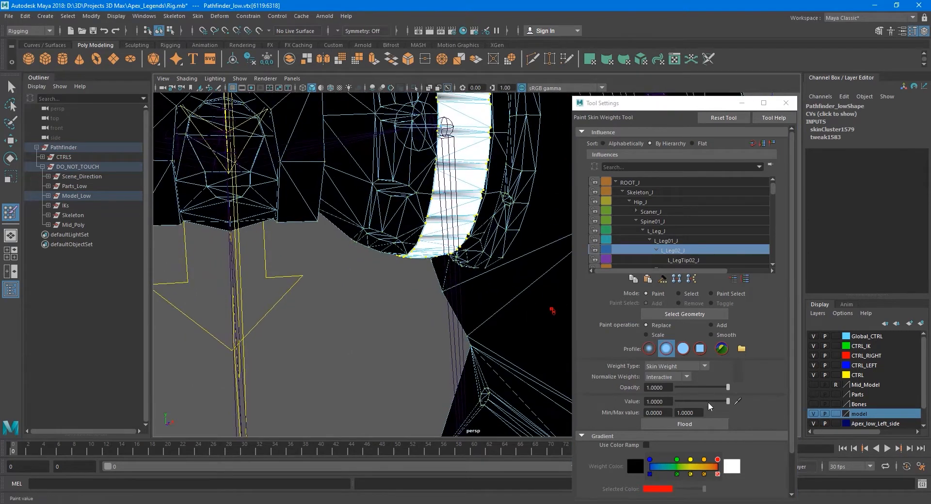
left_click(707, 426)
left_click(708, 428)
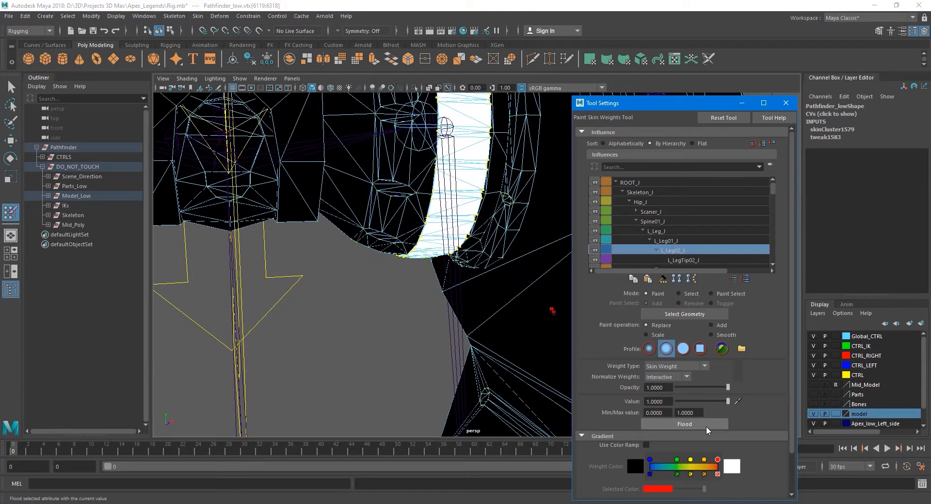
left_click(786, 103)
key("q")
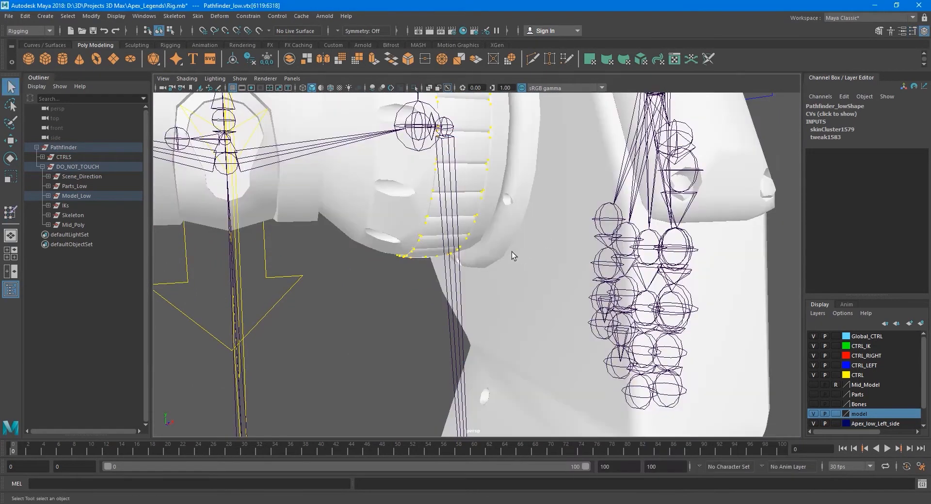
- Test the left hip's deformation by rotating L_Leg_CTRL 25 degrees about Z, and undo the rotation
mouse_move(511, 252)
left_mouse_down("alt")
mouse_move(499, 310)
mouse_move(486, 236)
left_mouse_up("alt")
left_click(482, 214)
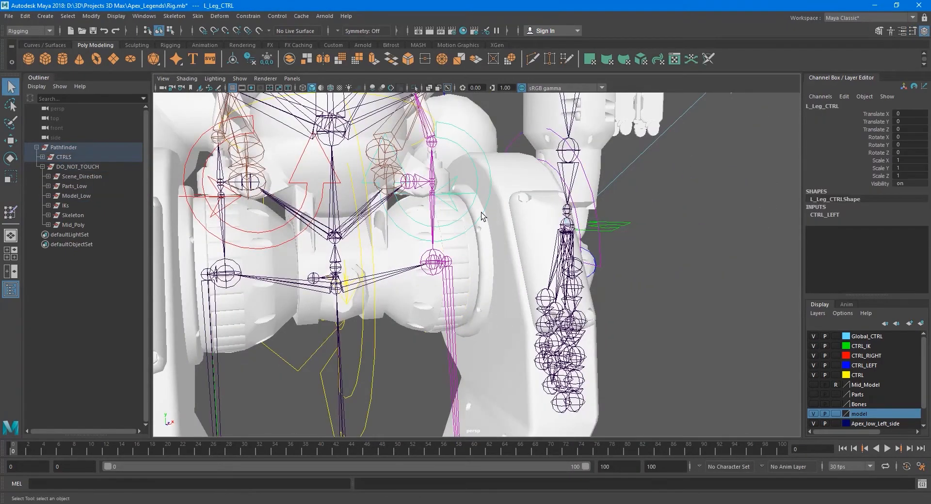
key("e")
middle_click_drag(494, 237, 489, 262, "alt")
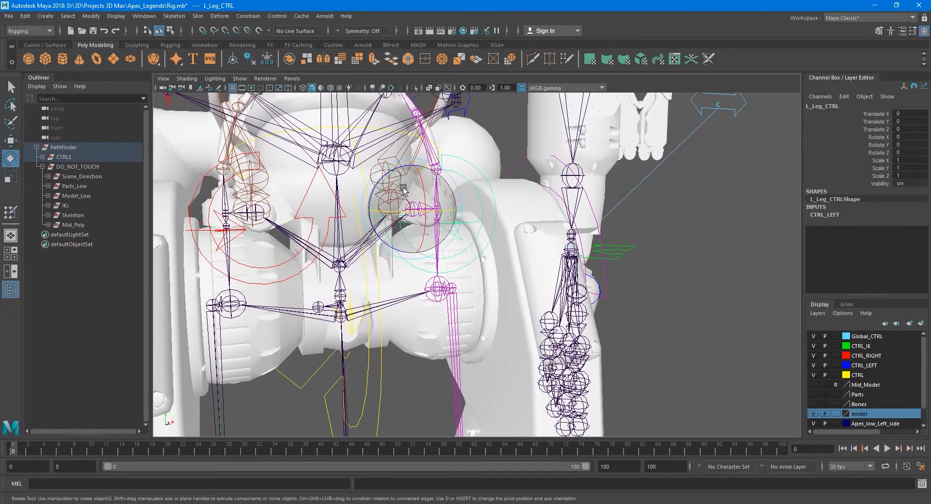
left_click_drag(383, 182, 364, 195)
key("ctrl+z")
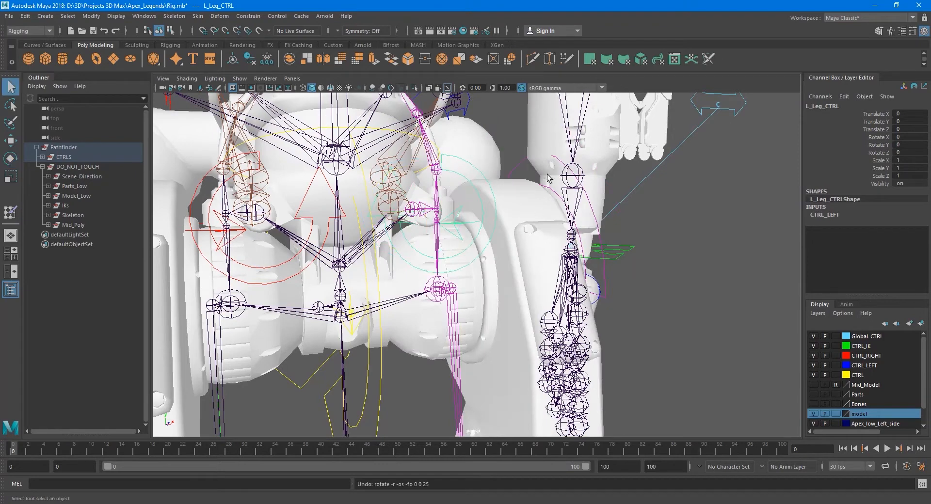
- Test the upper leg's deformation by rotating L_Leg03_FK_CTRL 45 degrees about Y, and undo the rotation
left_click(555, 176)
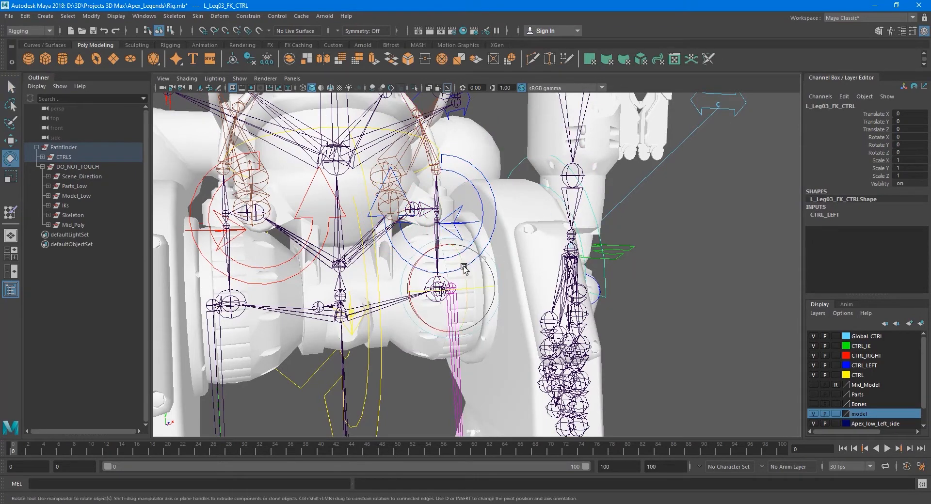
left_click_drag(464, 267, 507, 289)
key("ctrl+z")
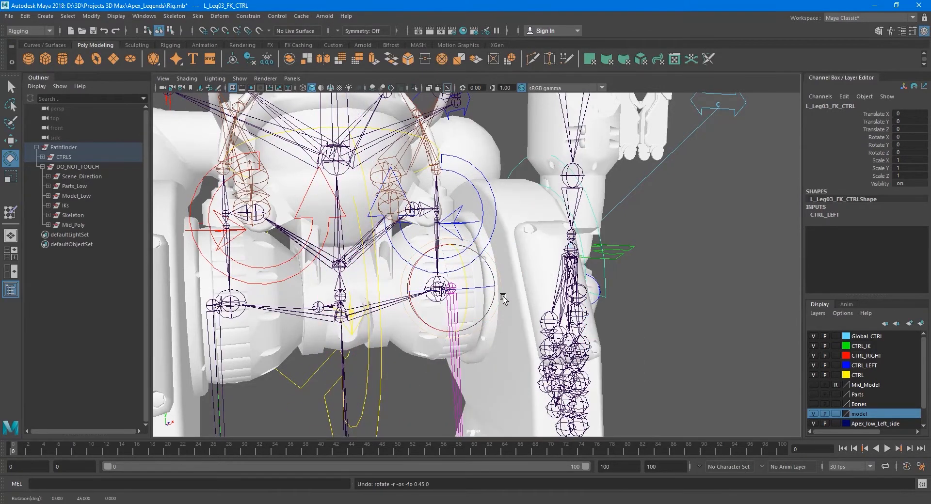
key("q")
- Test the left index finger's weights by moving L_Index03_J about 1 unit along its X axis, inspect the mesh, and undo the move
scroll(499, 291, "up", 5)
scroll(485, 291, "down", 6)
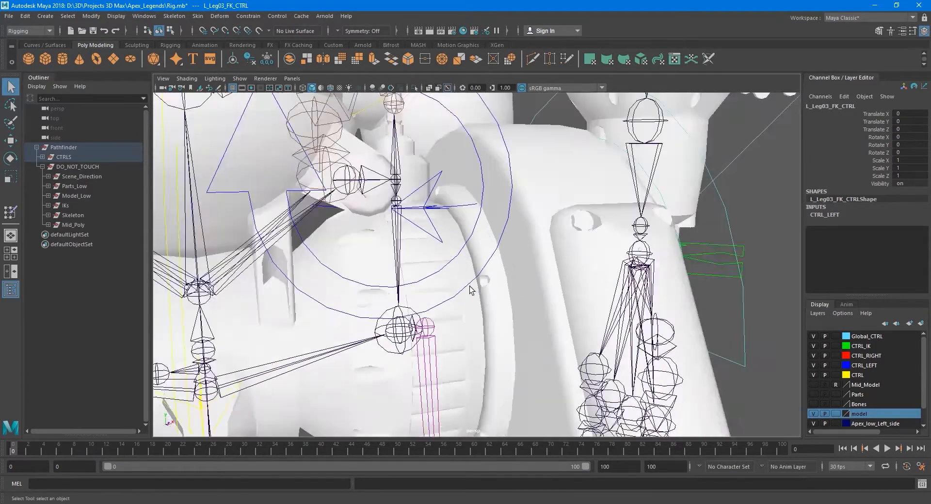
left_click_drag(514, 287, 495, 281, "alt")
scroll(485, 301, "up", 8)
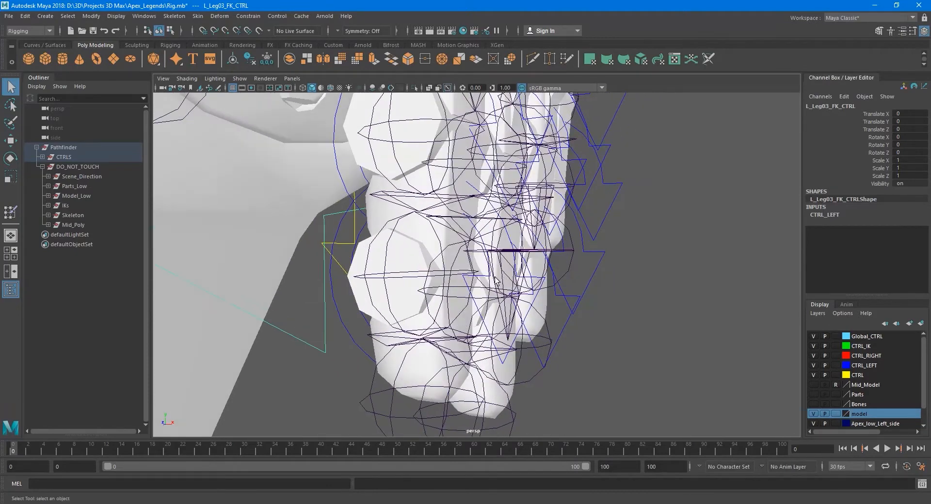
left_click(438, 243)
scroll(440, 247, "down", 3)
key("w")
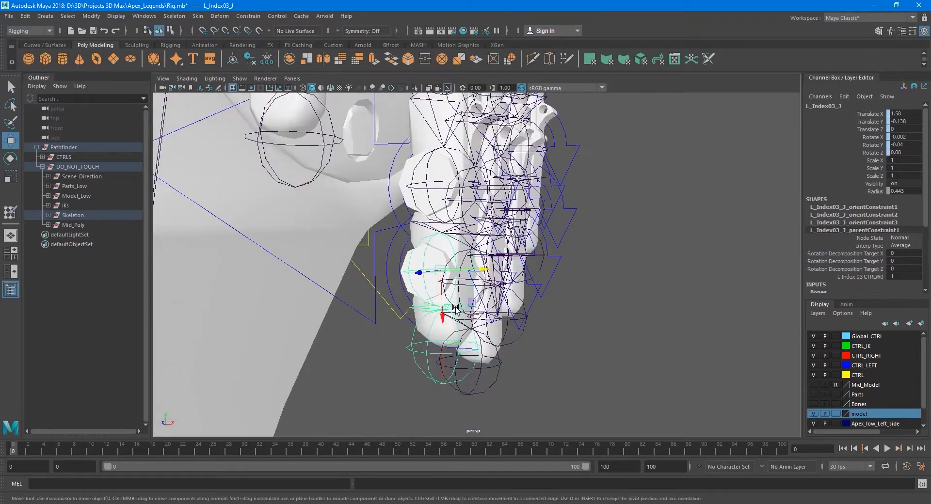
mouse_move(447, 311)
left_mouse_down()
mouse_move(453, 306)
mouse_move(438, 303)
left_mouse_up()
left_click_drag(368, 302, 498, 326, "alt")
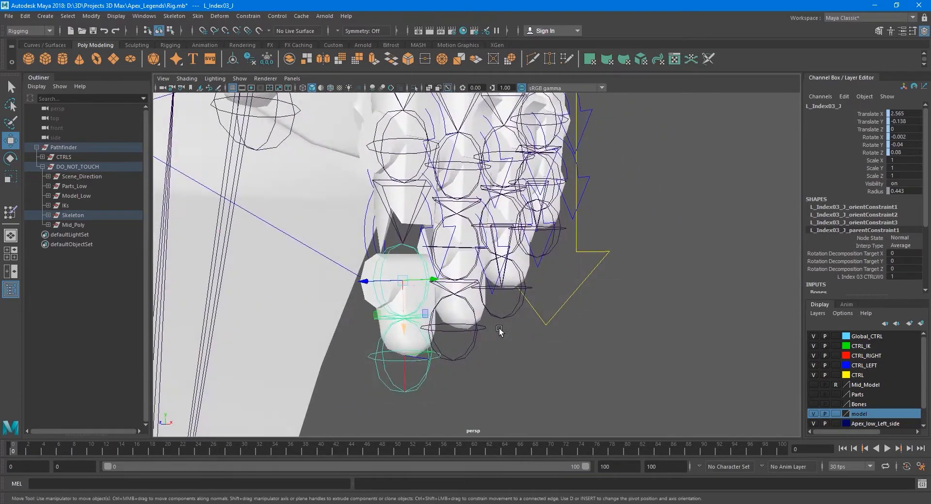
left_click_drag(443, 302, 472, 306, "alt")
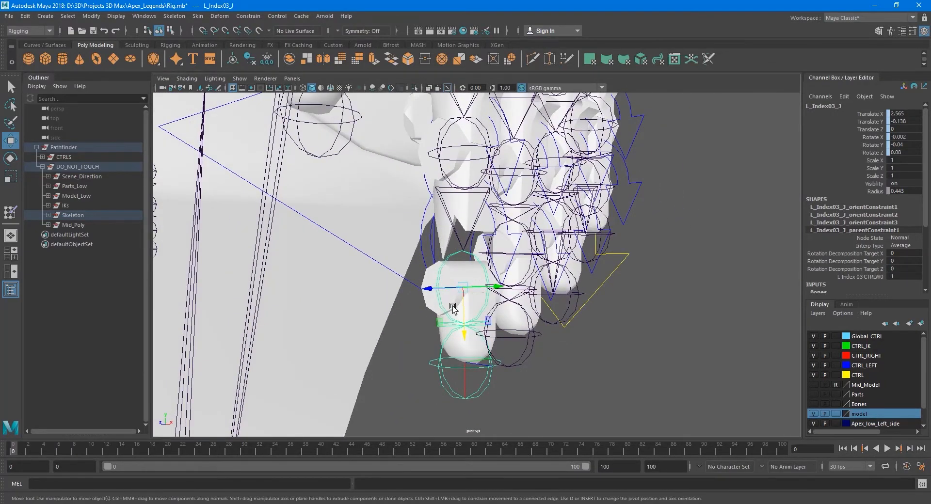
scroll(482, 296, "up", 4)
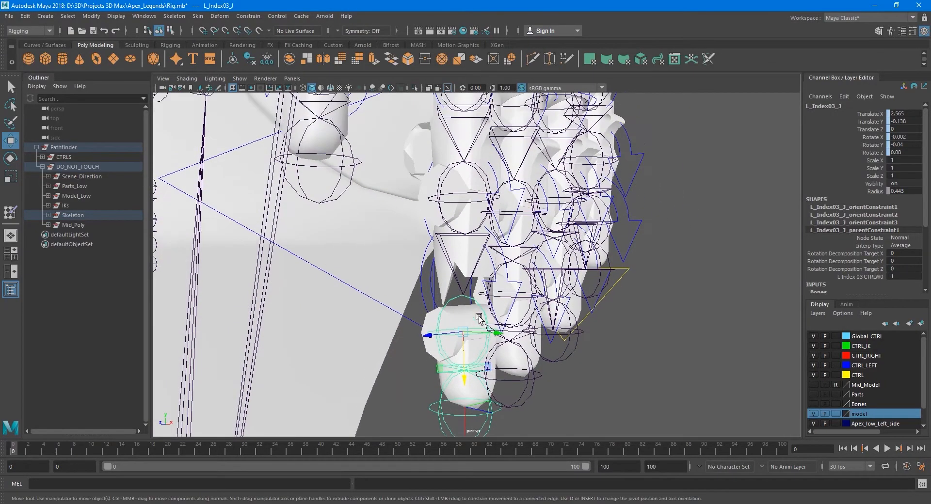
scroll(477, 321, "down", 5)
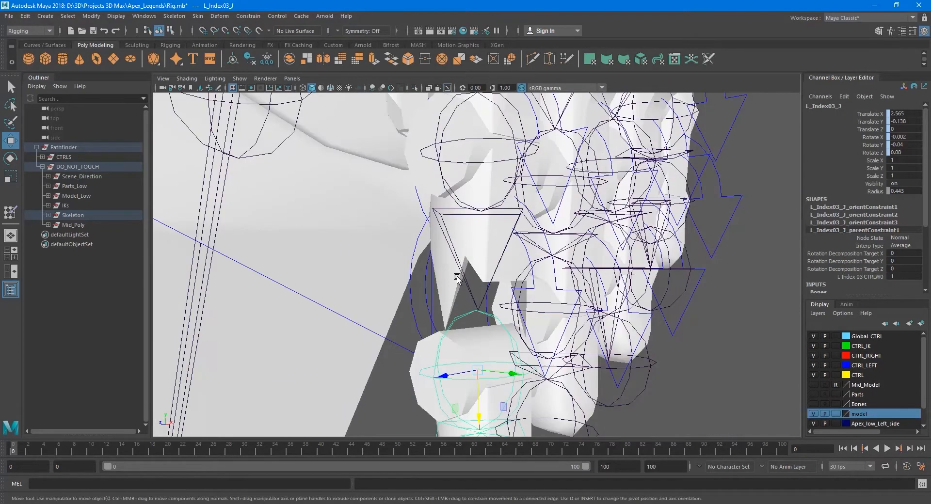
left_click_drag(467, 286, 548, 262, "alt")
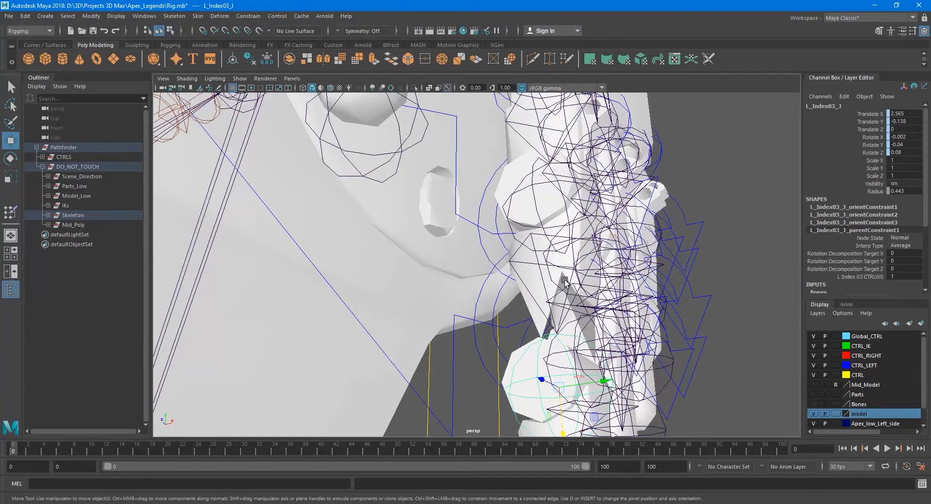
key("ctrl+z")
key("q")
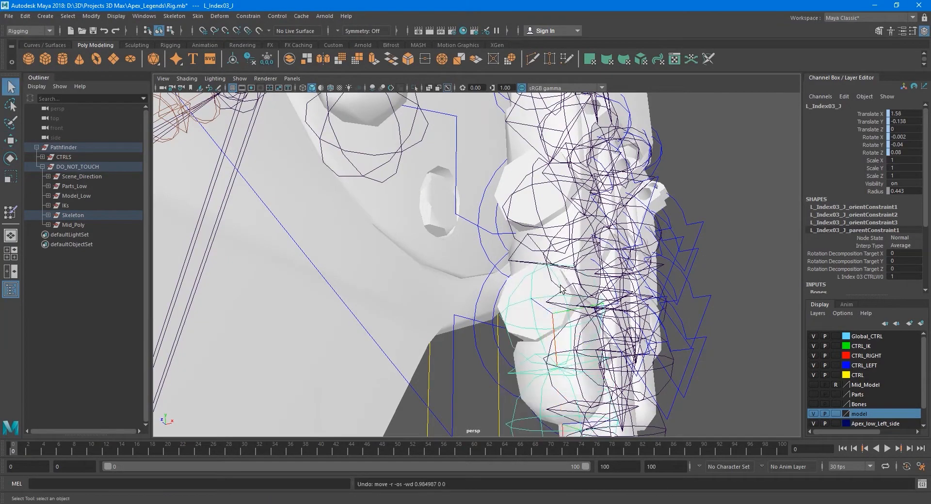
- Select the vertices of the left index finger's middle segment on the Pathfinder_low mesh
left_click_drag(565, 275, 548, 287, "alt")
middle_click_drag(548, 287, 535, 291, "alt")
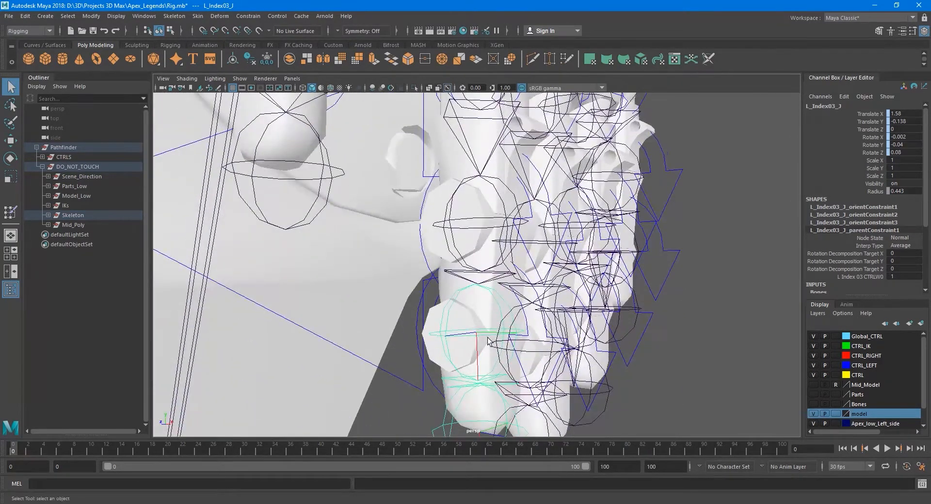
scroll(489, 330, "down", 8)
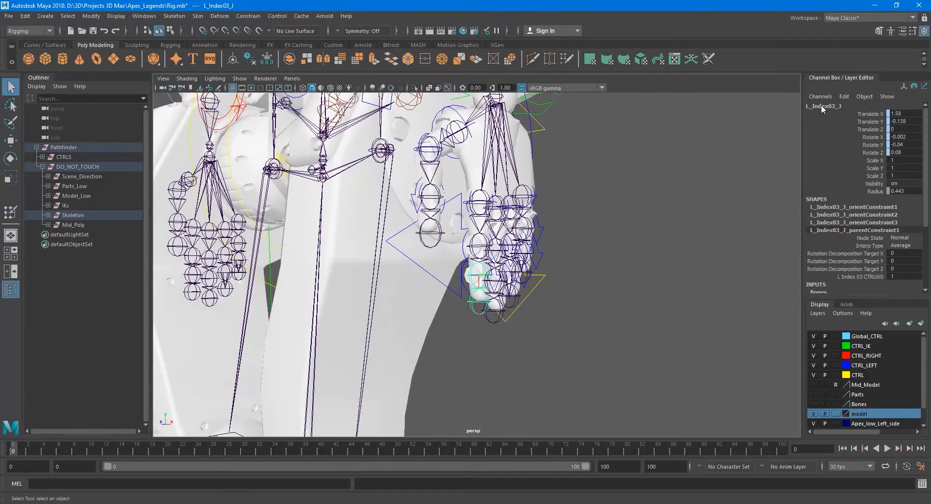
scroll(541, 310, "up", 6)
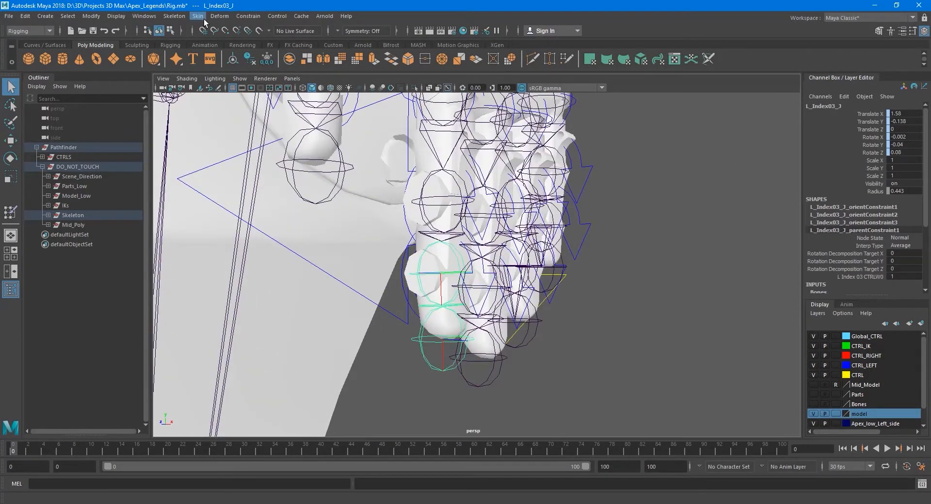
left_click(412, 264)
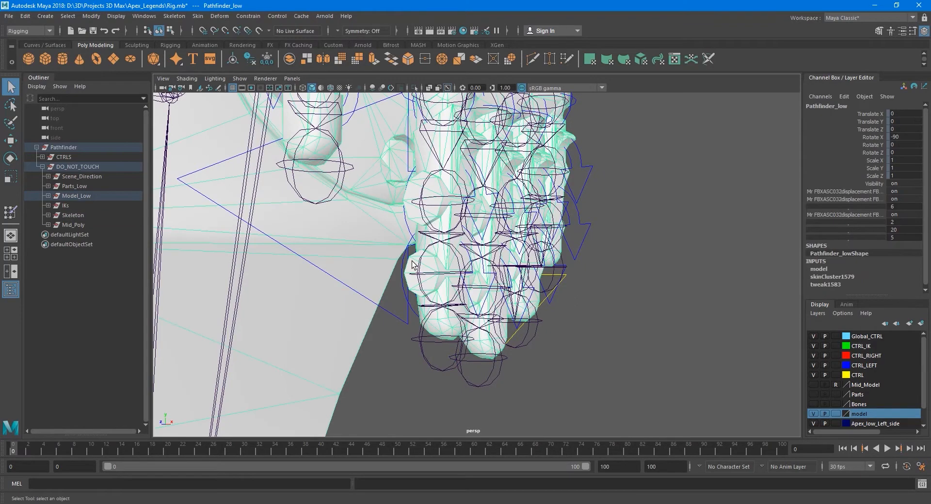
scroll(435, 265, "up", 4)
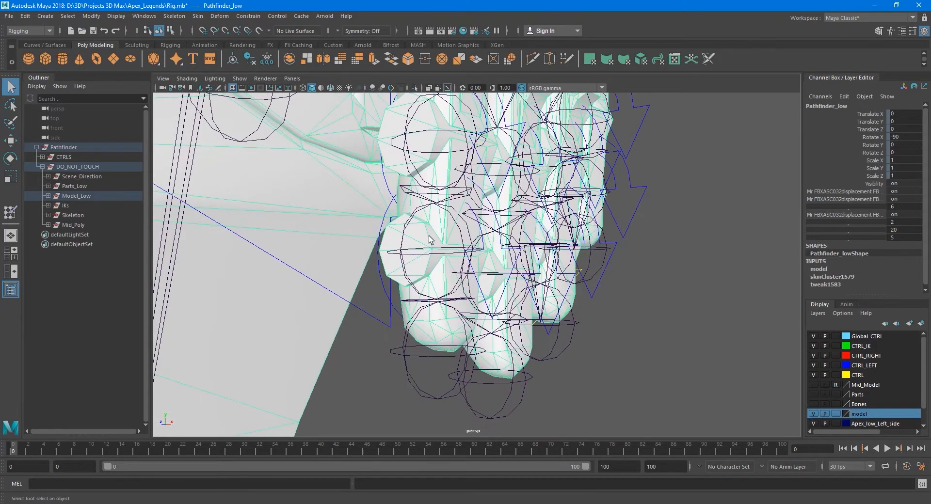
scroll(429, 239, "up", 1)
right_click_drag(439, 257, 399, 248)
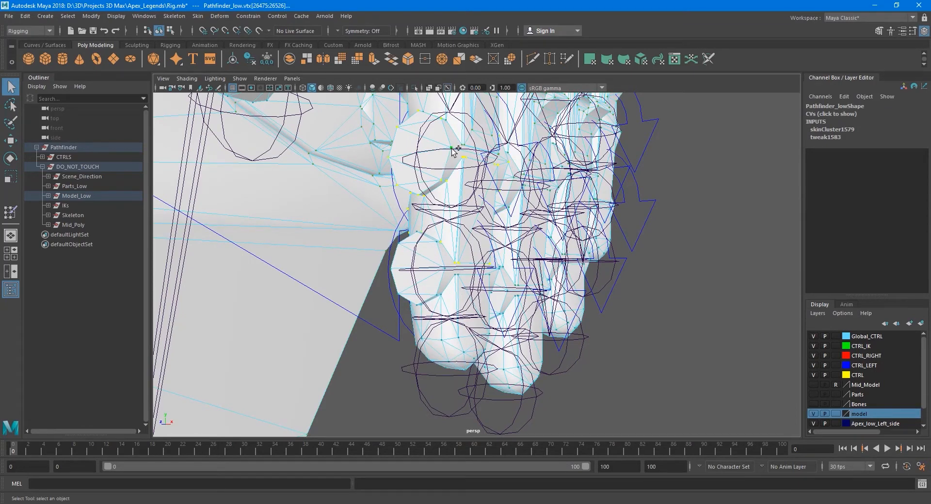
- With the Paint Skin Weights tool, flood the selected finger vertices' L_Index03_J weight with a value of 0 in Replace mode
left_click(198, 16)
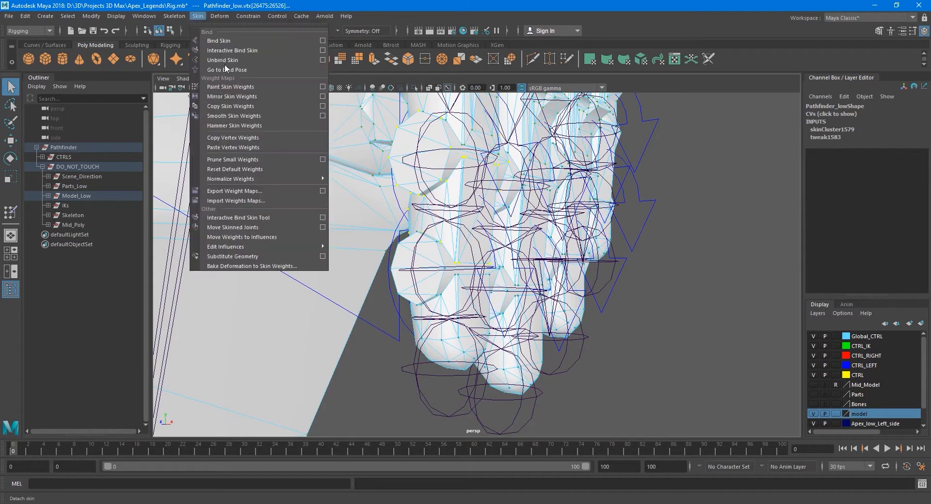
left_click(284, 88)
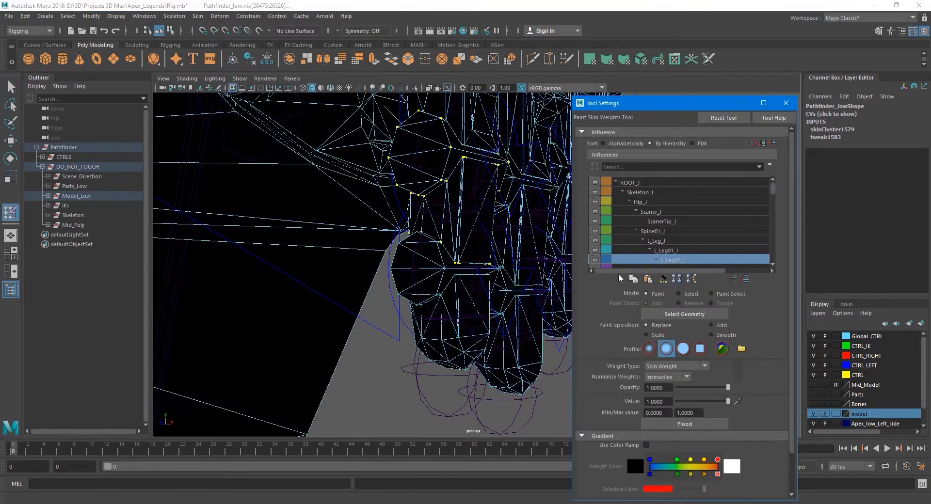
left_click(629, 201)
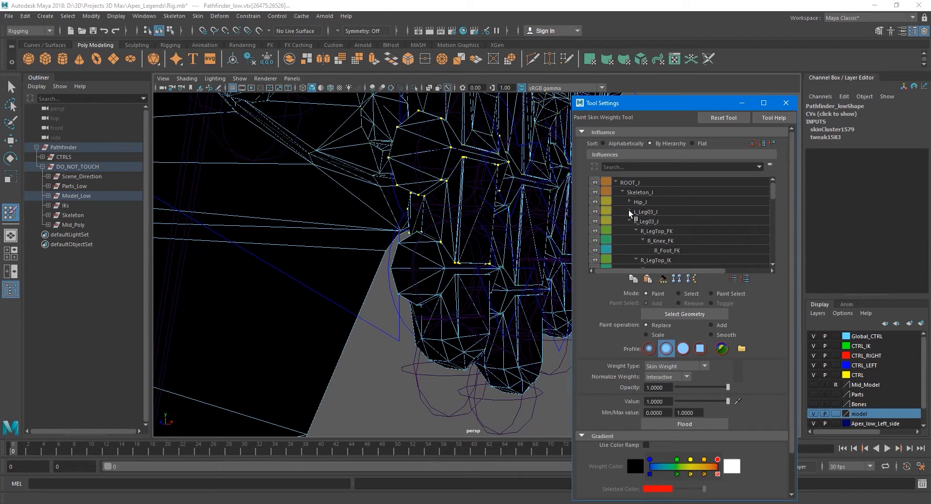
left_click(629, 212)
left_click(630, 202)
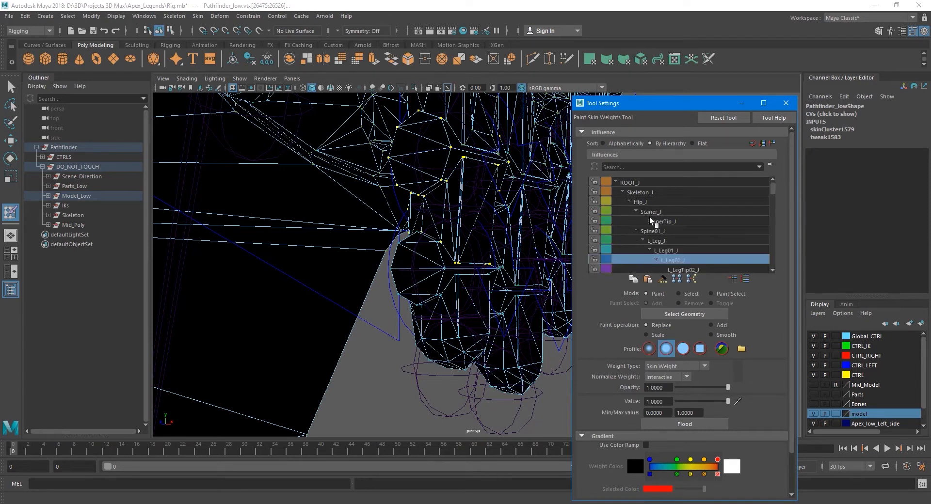
scroll(712, 238, "down", 10)
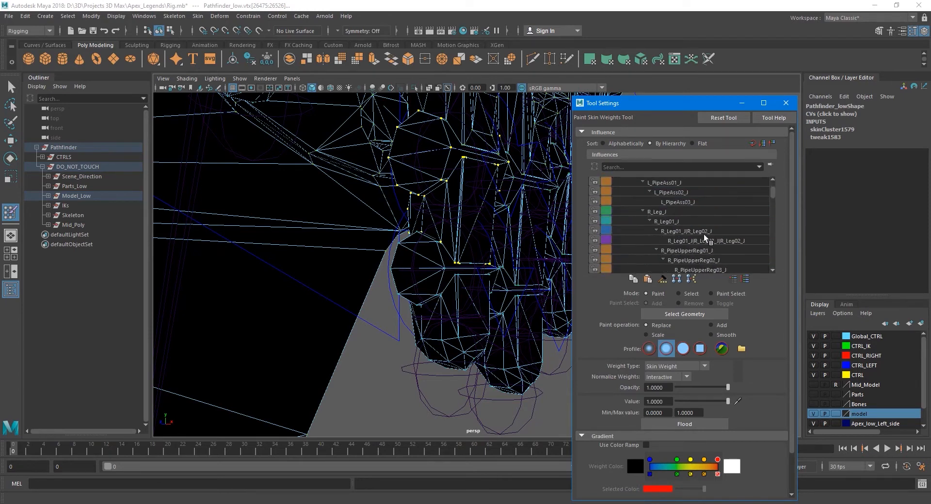
scroll(711, 231, "down", 8)
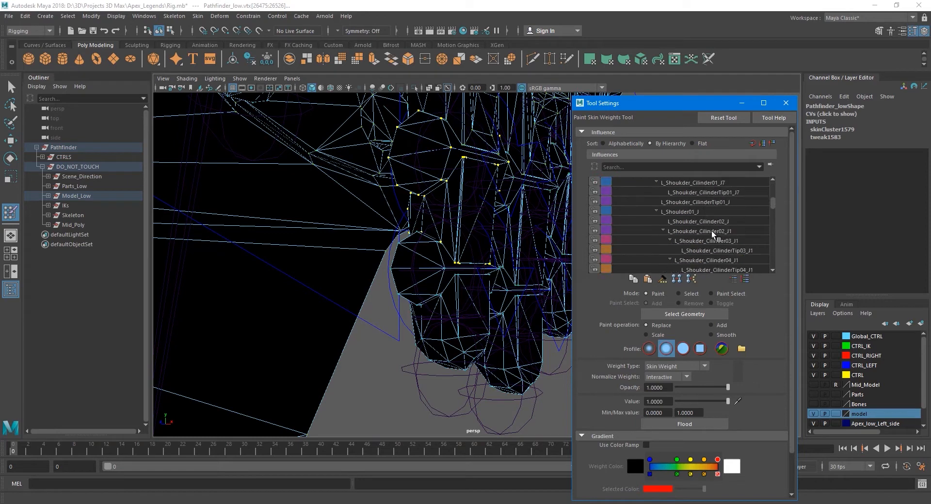
scroll(717, 228, "down", 6)
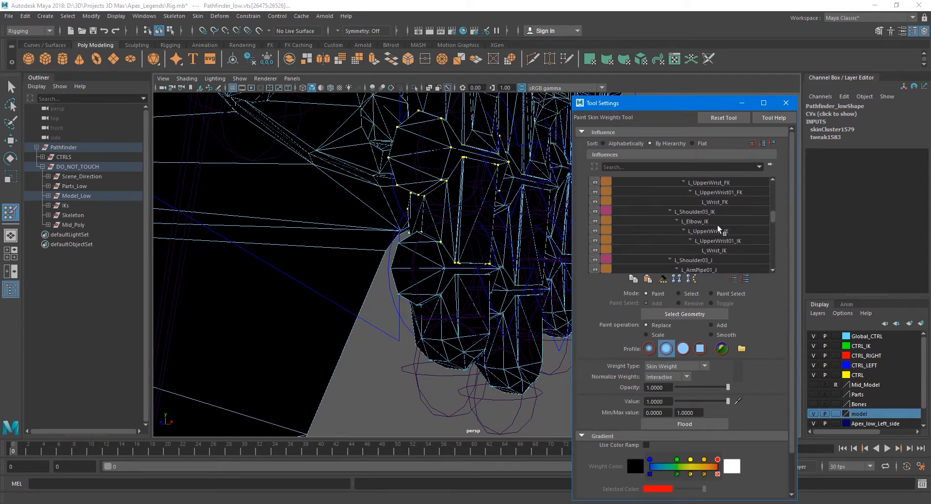
scroll(717, 225, "down", 8)
scroll(722, 226, "down", 5)
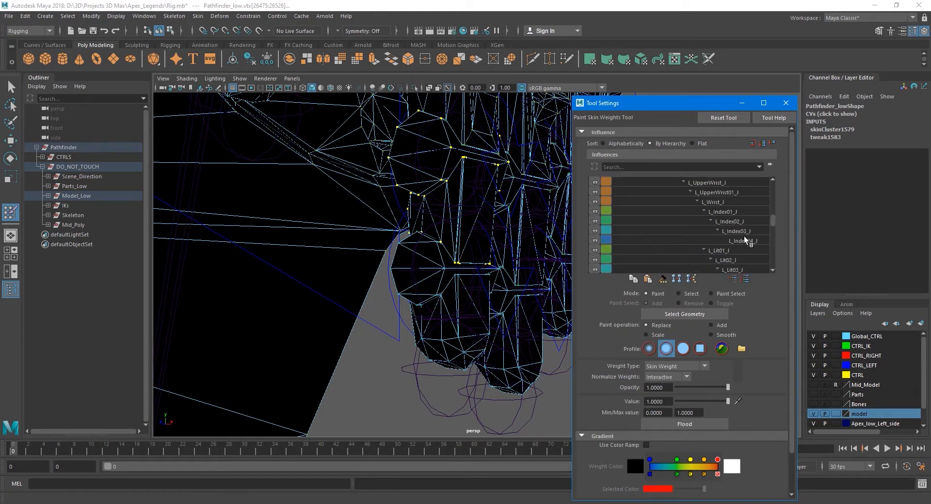
left_click(744, 239)
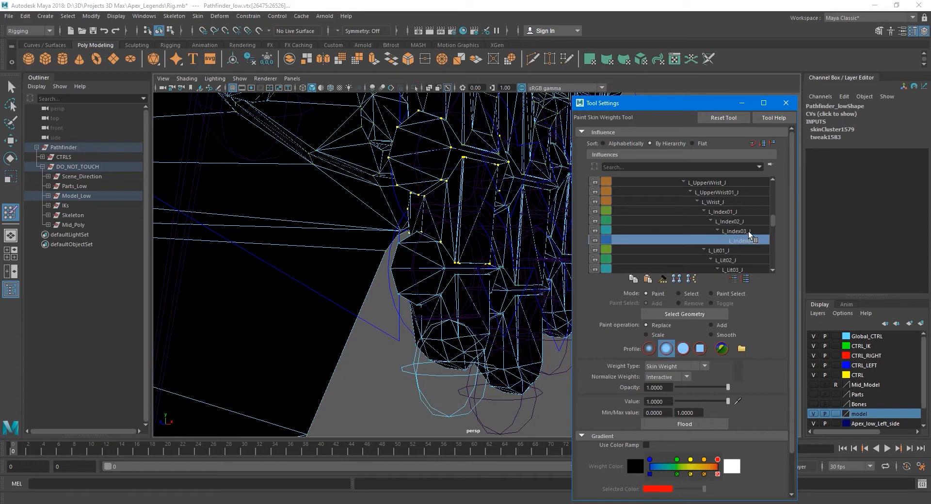
left_click(746, 231)
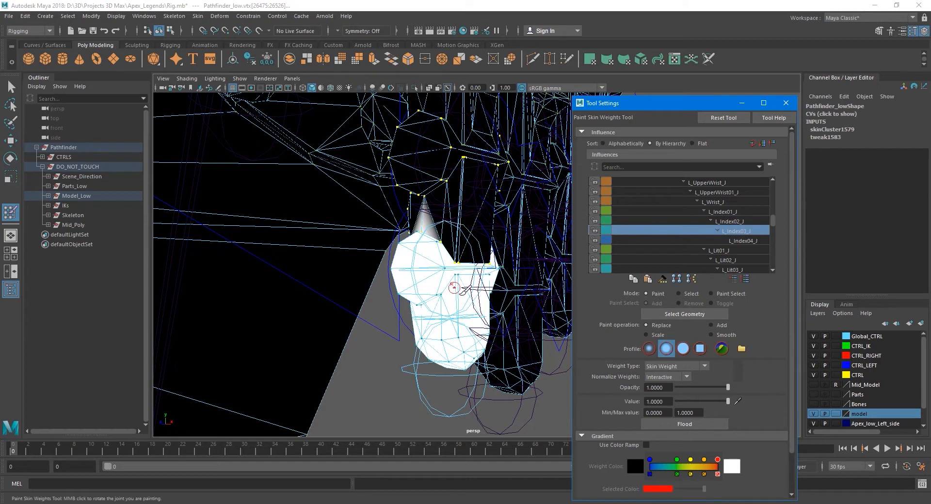
left_click_drag(721, 400, 683, 401)
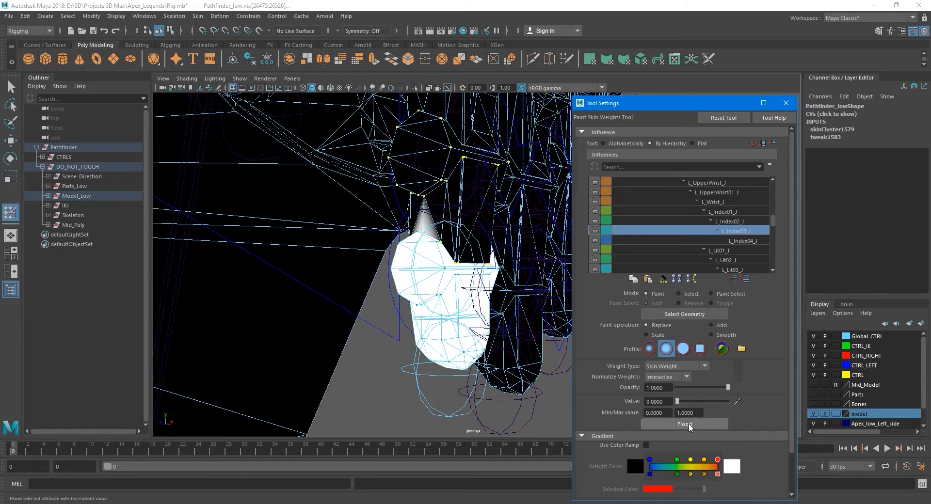
left_click(689, 424)
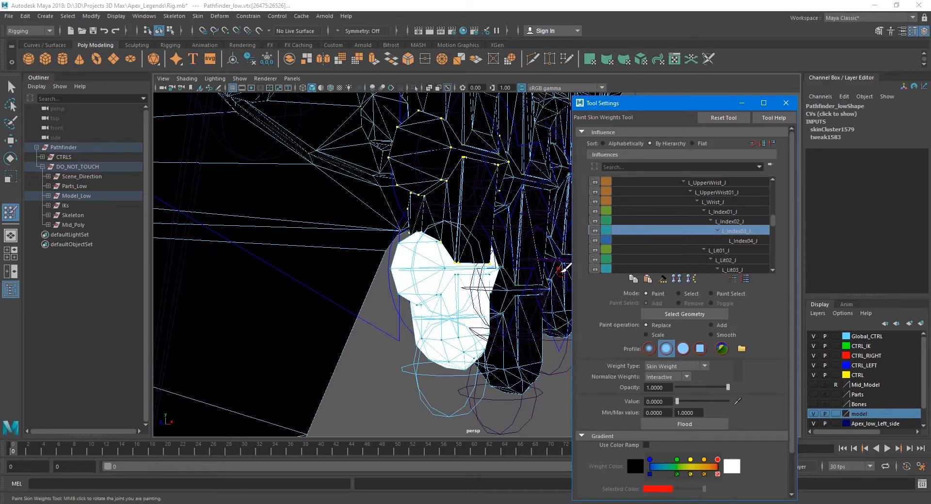
- Check the selected vertices' L_Index02_J weights, flood their L_Index01_J weight with 0, and leave the painting tool
left_click(739, 221)
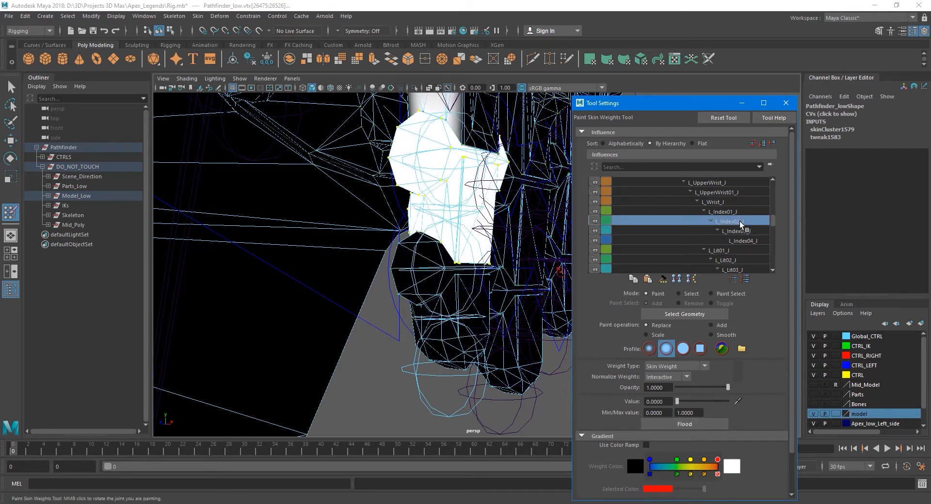
middle_click_drag(472, 179, 466, 208, "alt")
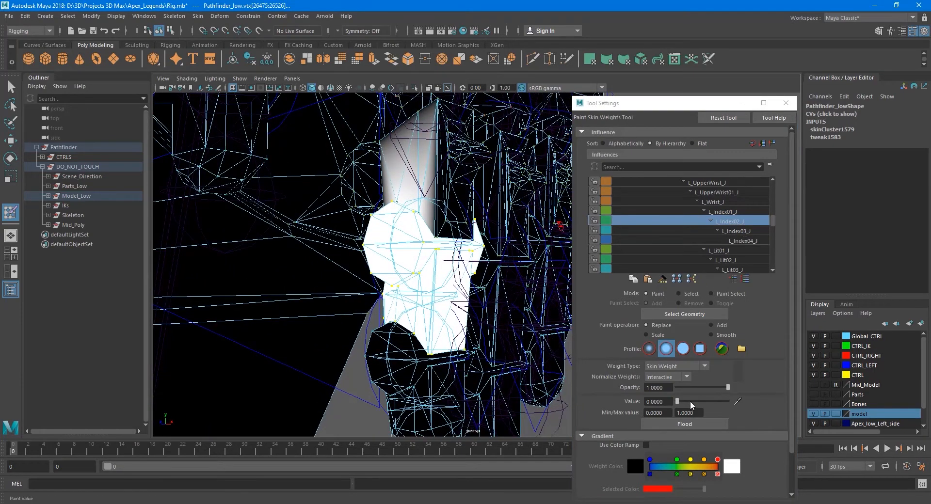
left_click_drag(692, 405, 775, 409)
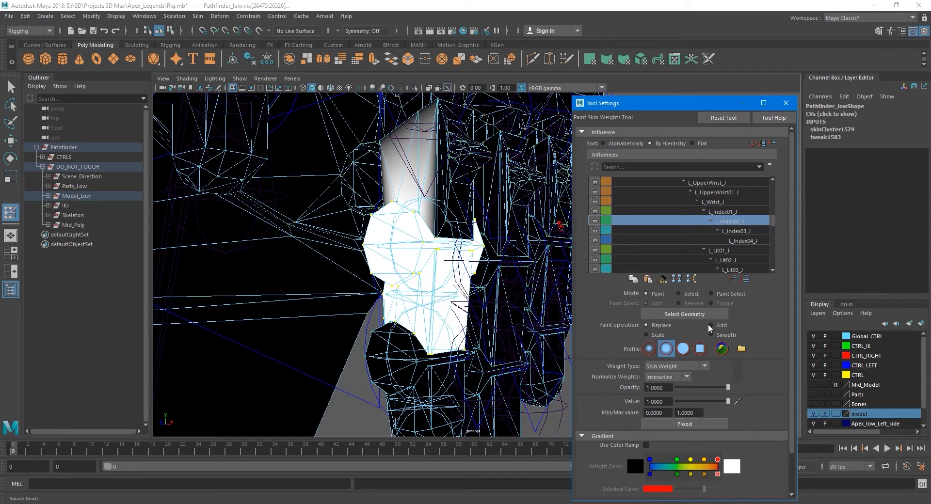
left_click(723, 213)
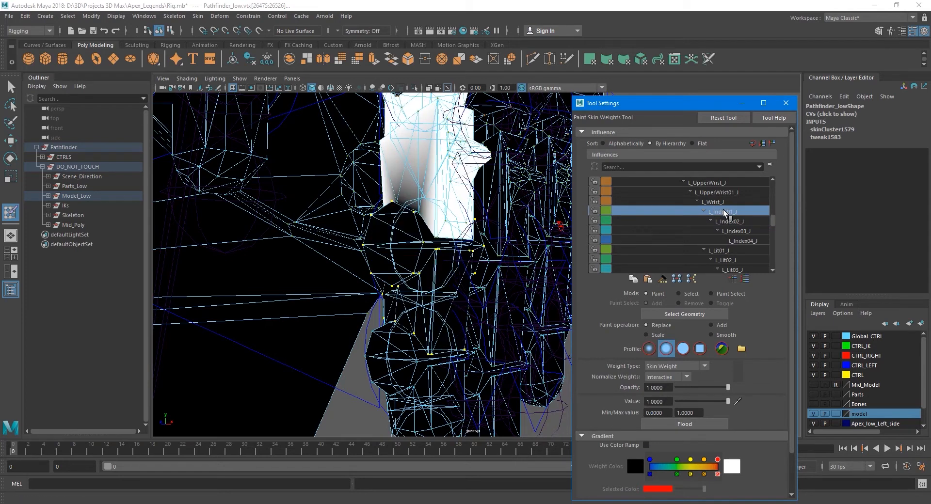
middle_click_drag(428, 262, 423, 325, "alt")
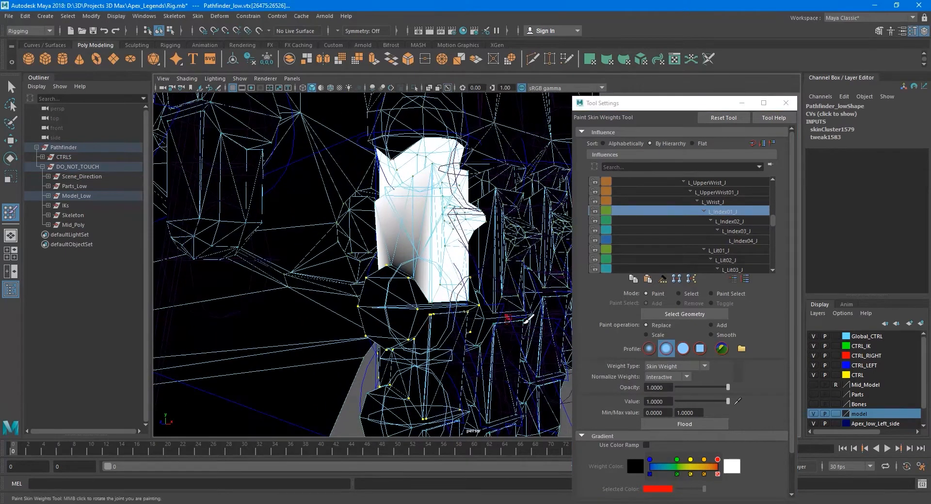
left_click_drag(728, 402, 673, 401)
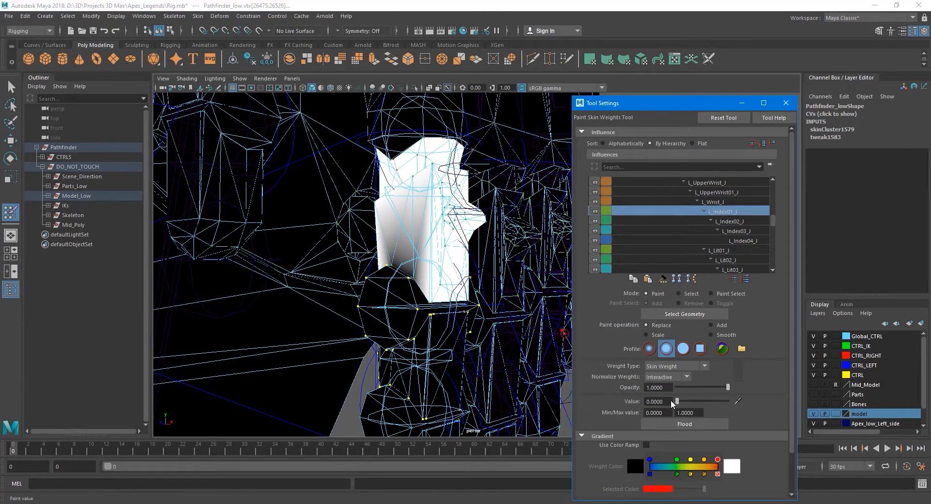
left_click(702, 425)
key("q")
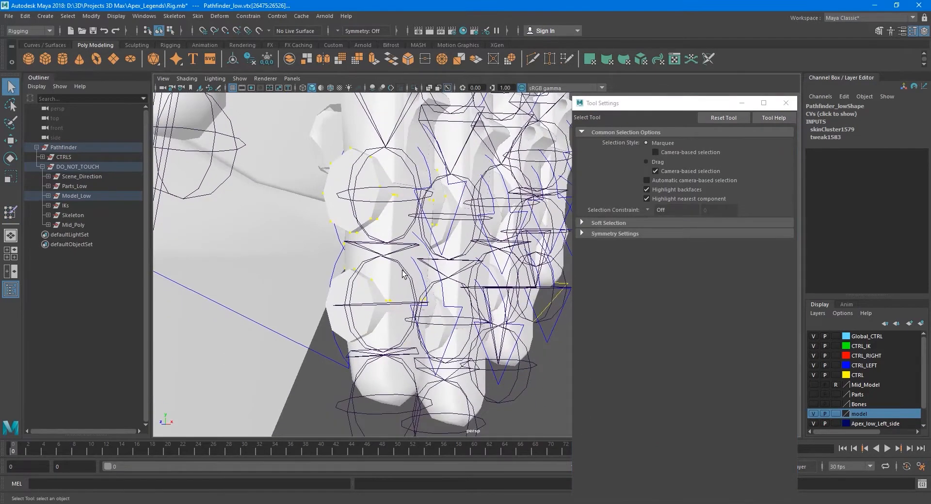
- Test the left index fingertip's weights by moving L_Index03_J about 0.9 units along its X axis, and undo the move
left_click(403, 272)
key("w")
middle_click_drag(428, 321, 445, 281, "alt")
left_click_drag(402, 315, 401, 326)
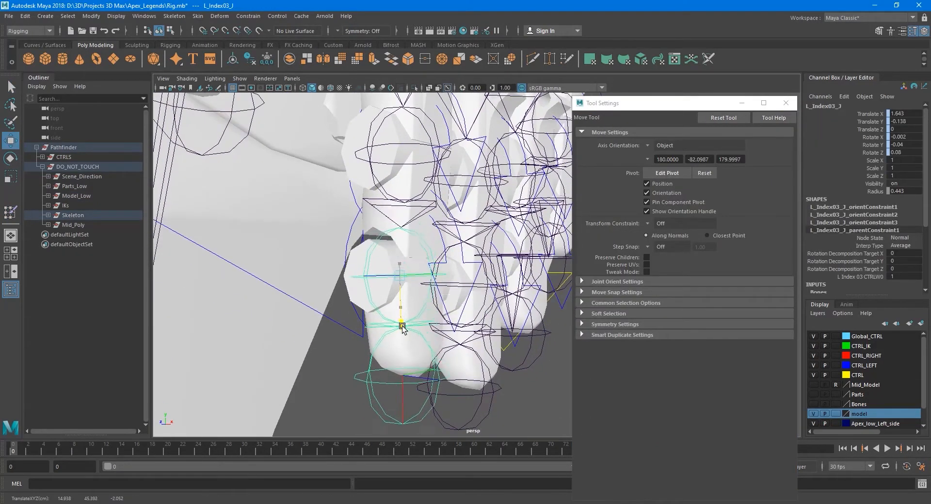
key("ctrl+z")
key("q")
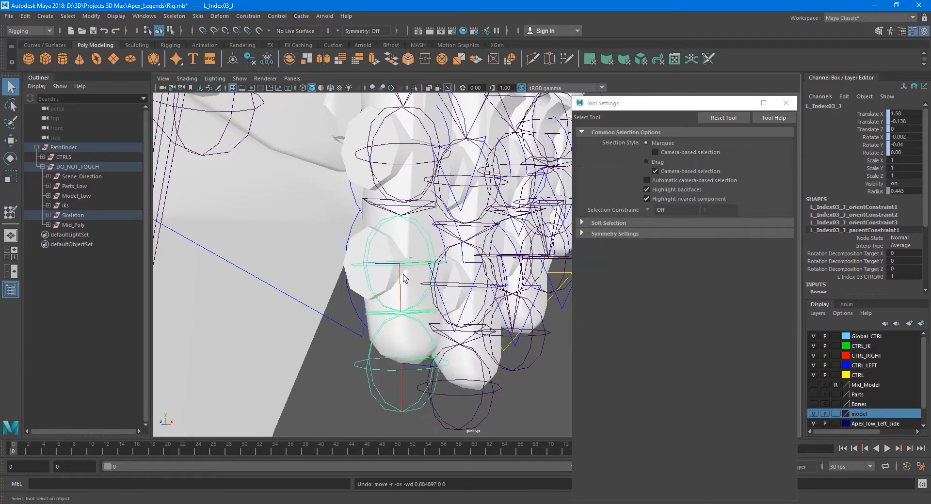
- Test the finger's middle segment by moving L_Index02_J about 0.8 units along its X axis, and undo the move
middle_click_drag(404, 278, 412, 371, "alt")
left_click(435, 220)
key("w")
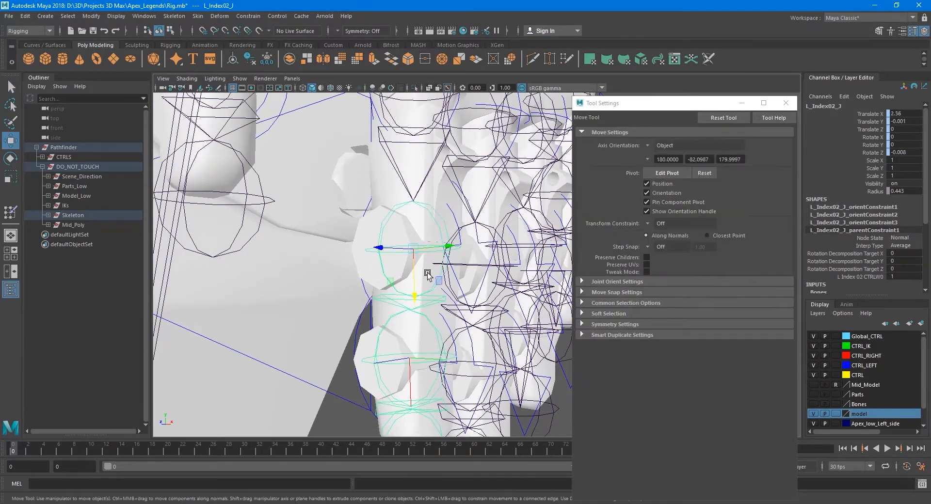
left_click_drag(418, 290, 420, 345)
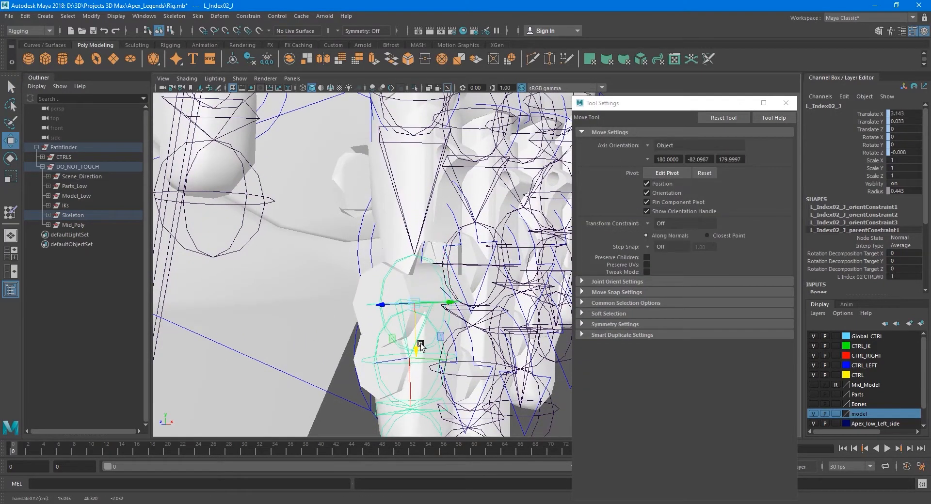
key("ctrl+z")
key("q")
- Select the vertices of the left index finger's base segment and flood their L_Index01_J weight with a value of 1
middle_click_drag(415, 272, 419, 293, "alt")
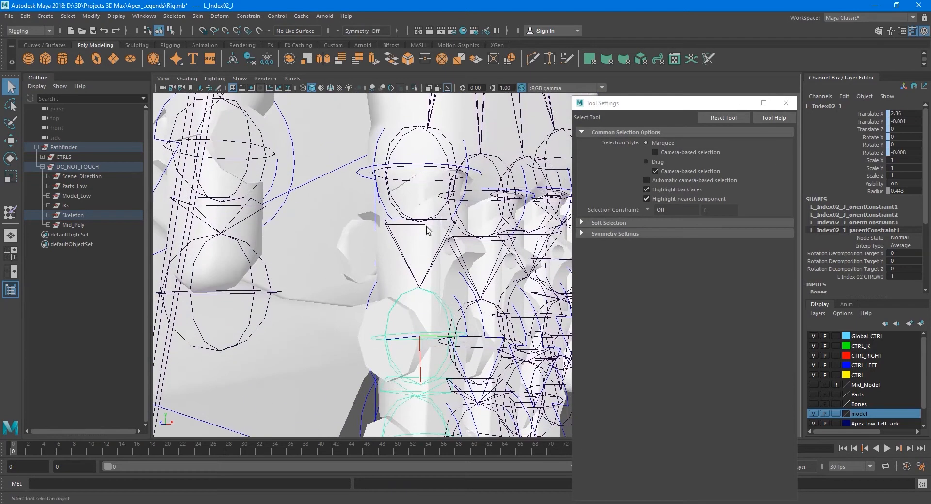
left_click(423, 206)
right_click_drag(423, 207, 394, 208)
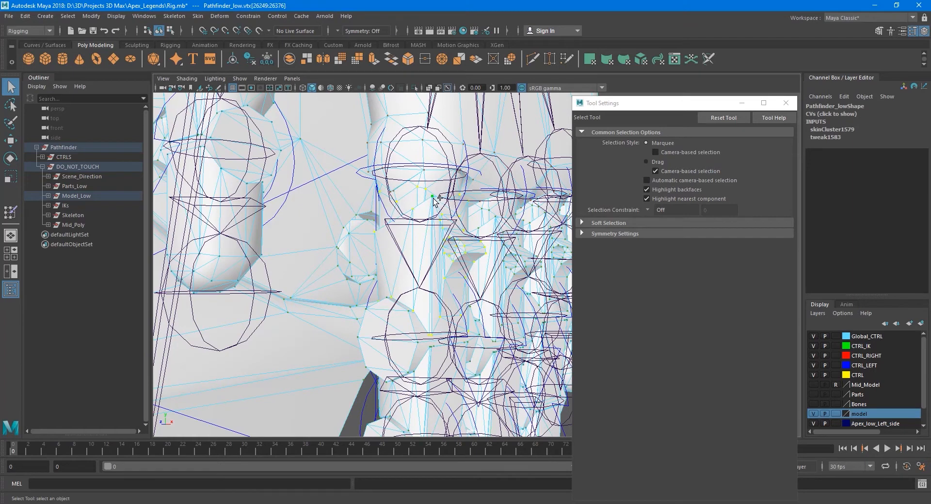
left_click(198, 16)
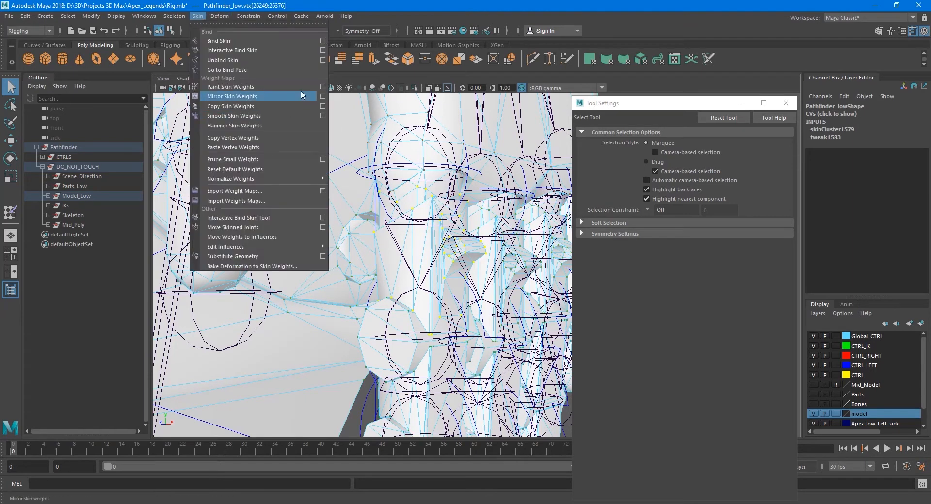
left_click(322, 87)
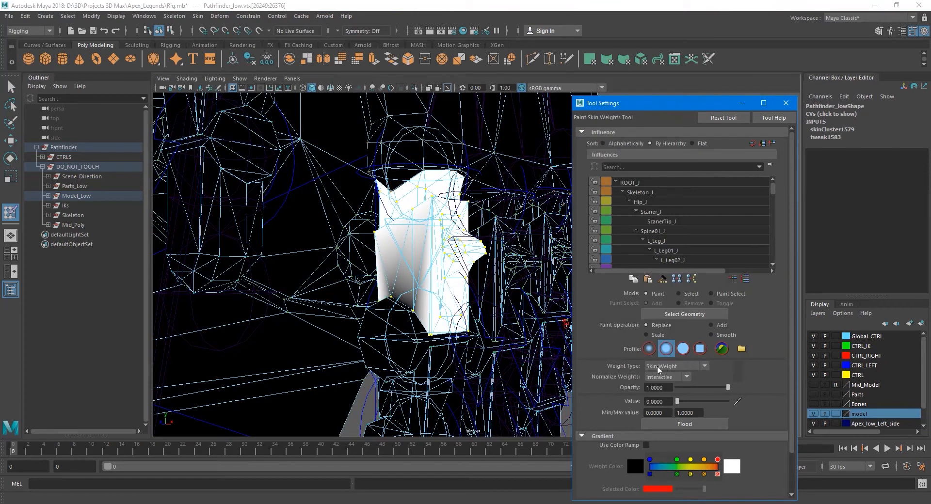
left_click_drag(685, 402, 728, 401)
left_click(684, 424)
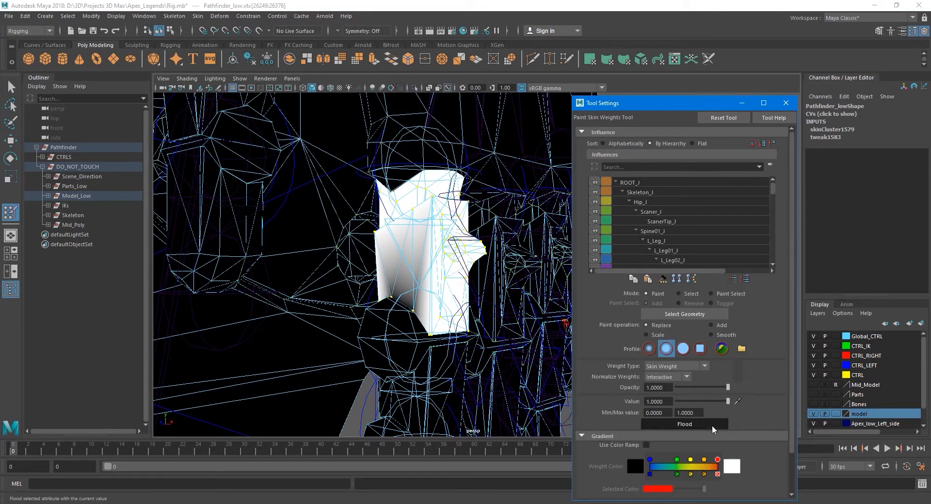
- Compare the L_Index02_J and L_Index01_J influences on the finger mesh, and close the weight painting settings
scroll(708, 233, "down", 8)
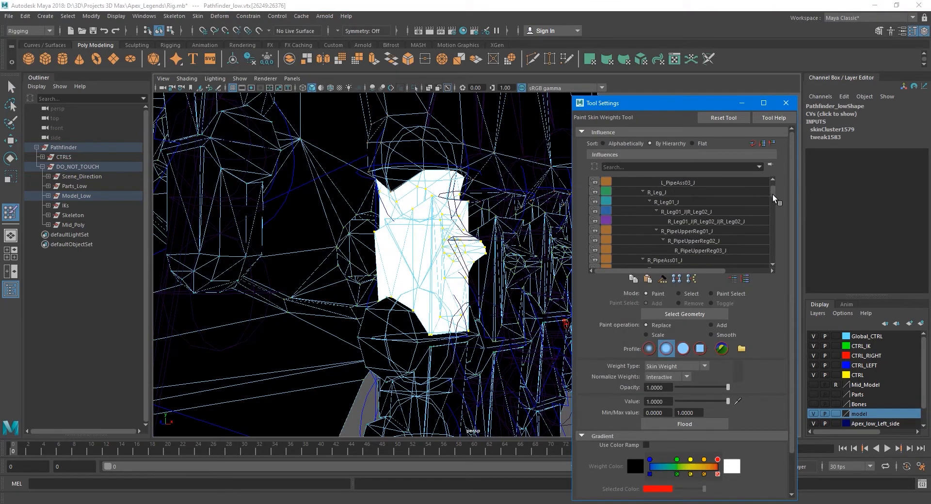
left_click_drag(774, 194, 774, 214)
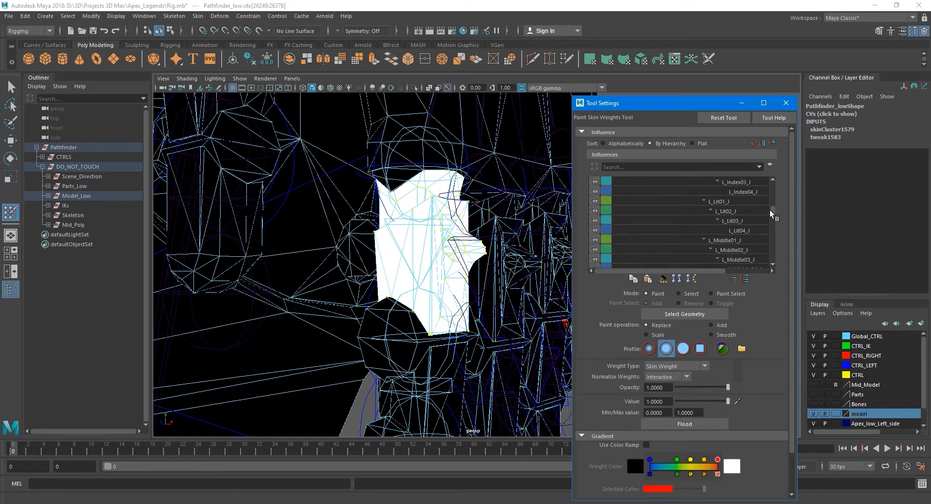
left_click(756, 229)
left_click(732, 239)
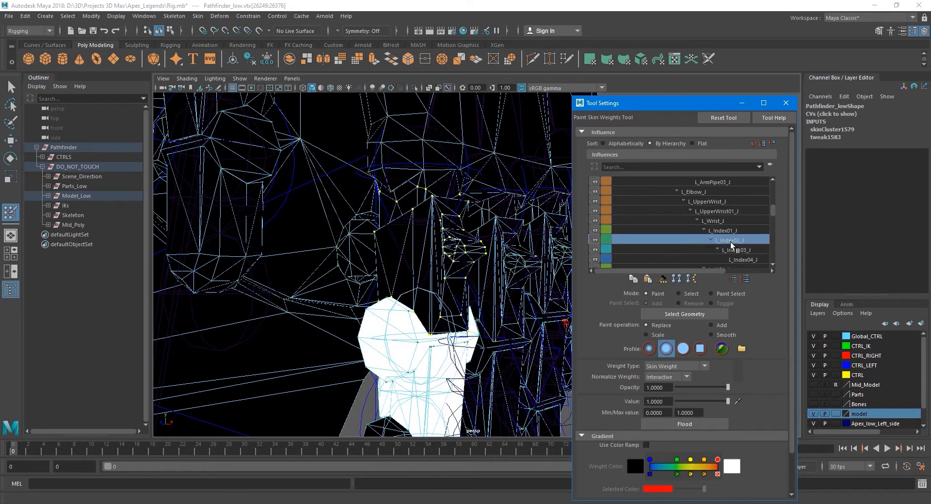
left_click(736, 231)
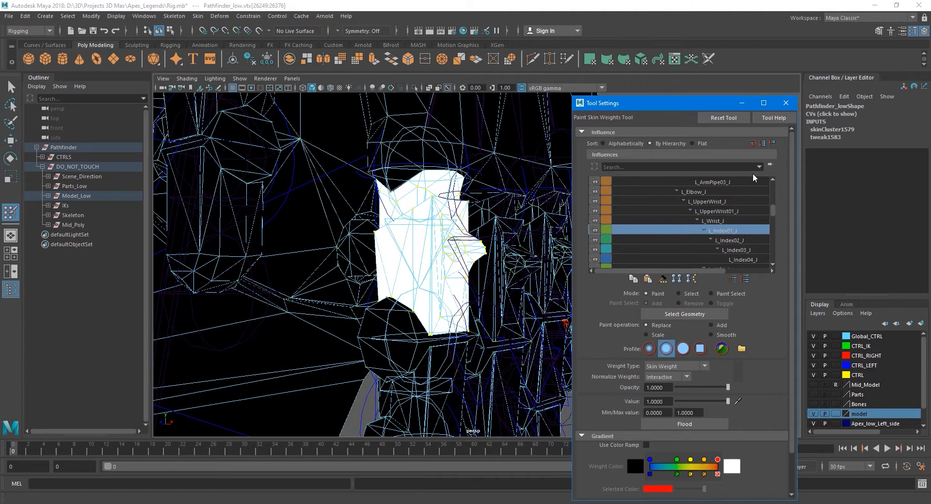
left_click(788, 105)
key("q")
- Test the left index fingertip's weights by moving L_Index03_J about 1.04 units along its X axis, and undo the move
left_click_drag(542, 234, 524, 271, "alt")
middle_click_drag(524, 272, 547, 199, "alt")
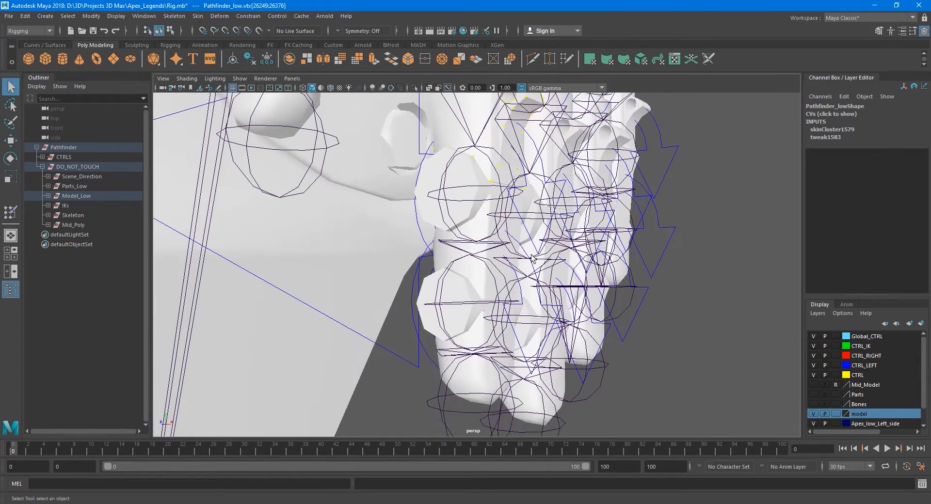
left_click_drag(478, 286, 453, 270, "alt")
left_click(469, 264)
key("w")
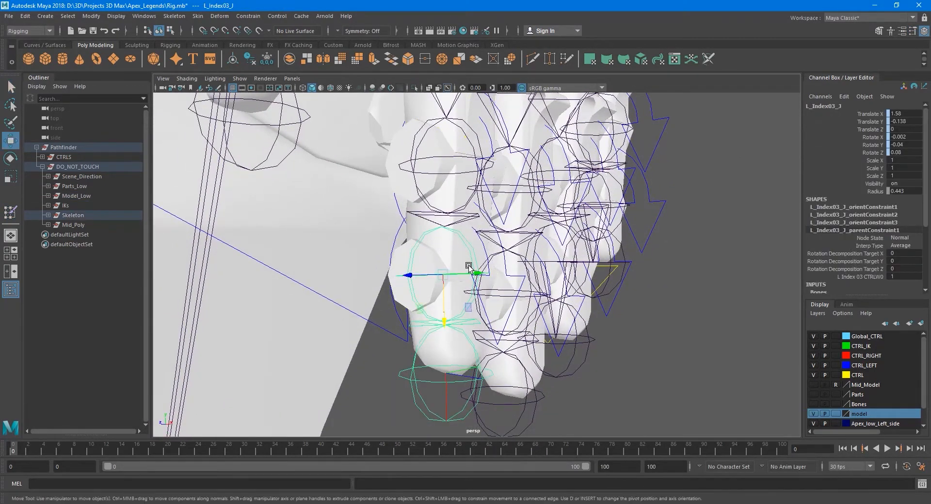
left_click_drag(449, 317, 445, 388)
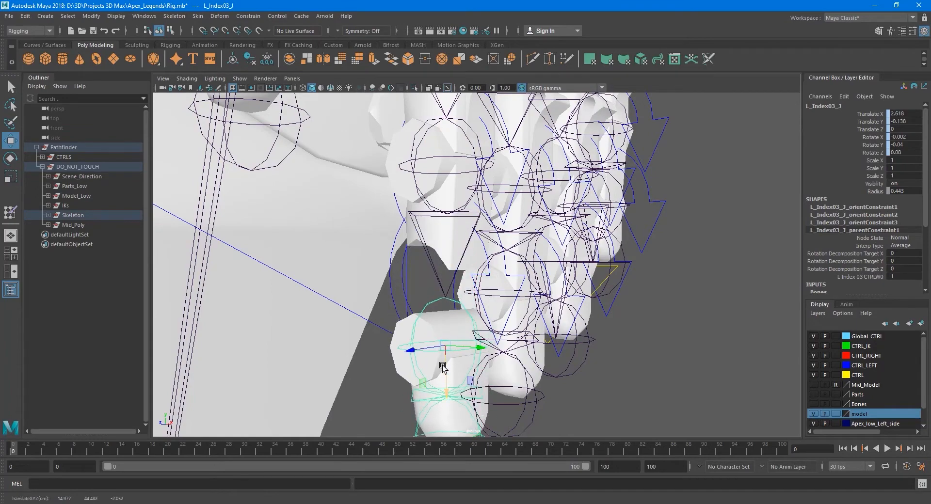
left_click_drag(479, 292, 488, 287, "alt")
key("ctrl+z")
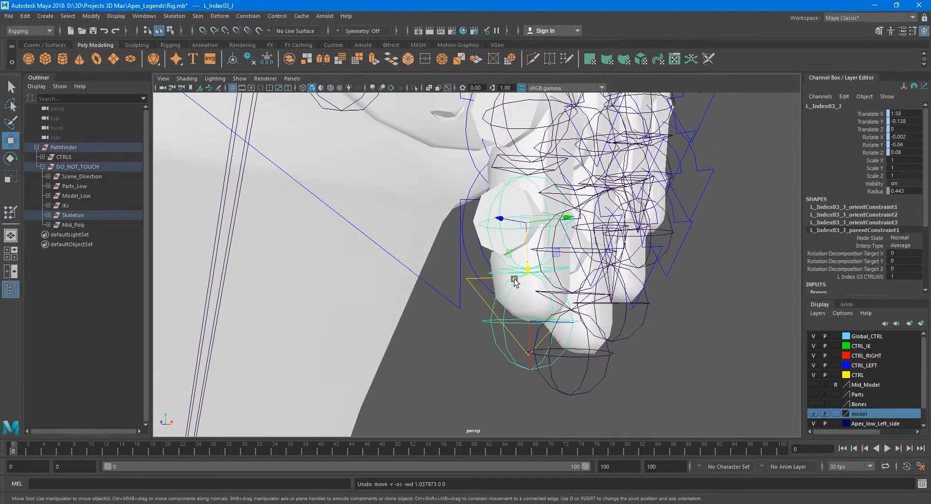
- Test the index finger's middle segment by moving L_Index02_J about 1.1 units mainly along its X axis, and undo the move
key("q")
middle_click_drag(536, 153, 522, 234, "alt")
left_click(528, 195)
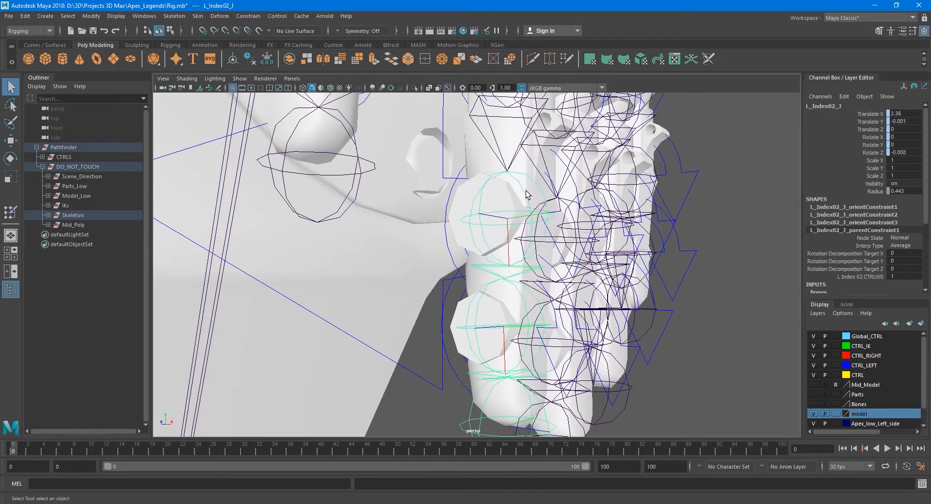
key("w")
left_click_drag(510, 251, 517, 326)
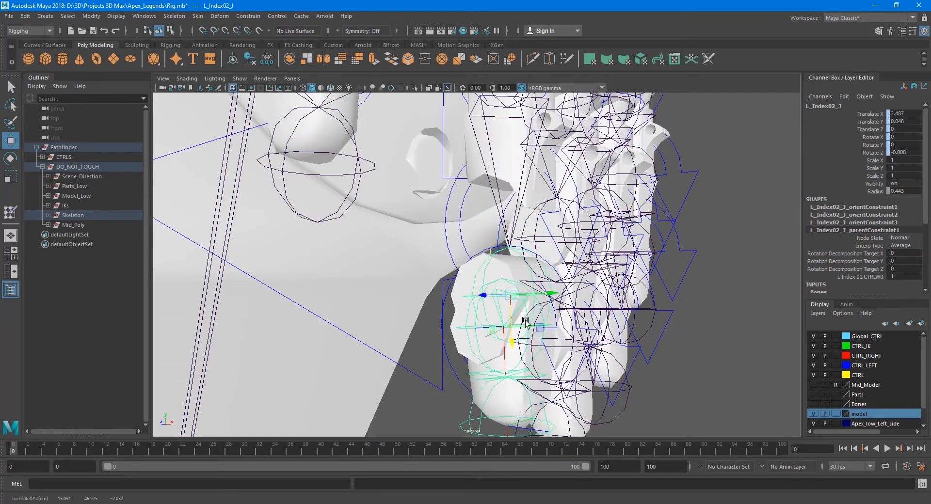
key("ctrl+z")
key("q")
- Test the index finger's base by moving L_Index01_J about 1 unit in Y and 2.8 units in Z, and undo the move
middle_click_drag(543, 196, 521, 299, "alt")
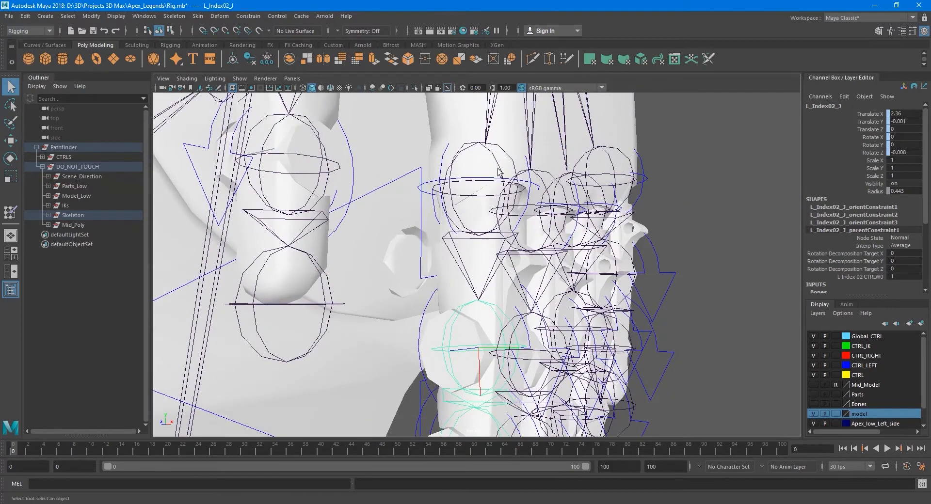
left_click(500, 193)
key("w")
left_click_drag(504, 214, 697, 278)
left_click_drag(554, 278, 601, 291, "alt")
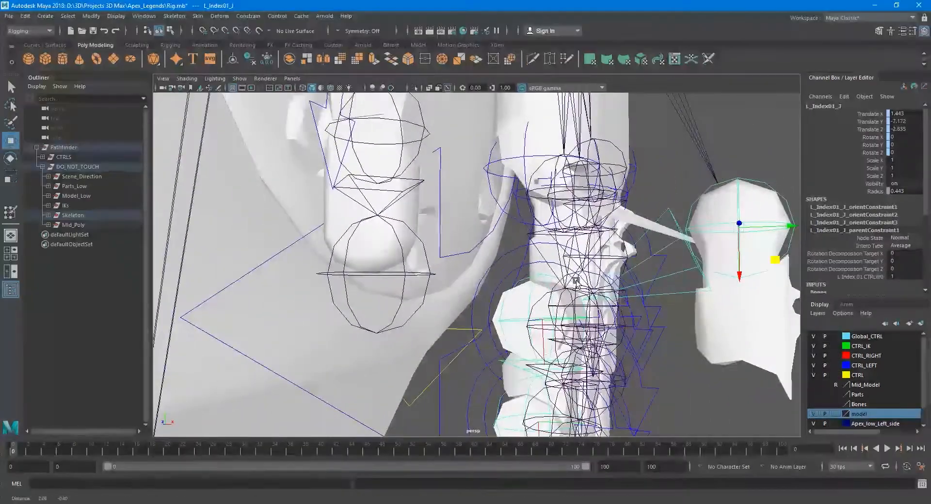
mouse_move(632, 296)
middle_mouse_down("alt")
mouse_move(662, 297)
mouse_move(633, 287)
middle_mouse_up("alt")
left_click_drag(633, 287, 443, 245, "alt")
scroll(416, 231, "up", 2)
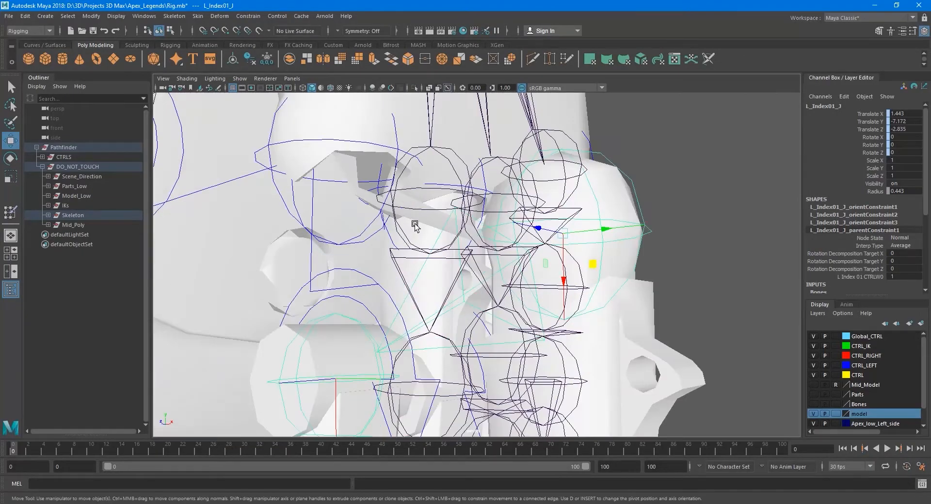
key("ctrl+z")
key("q")
left_click_drag(434, 217, 452, 247, "alt")
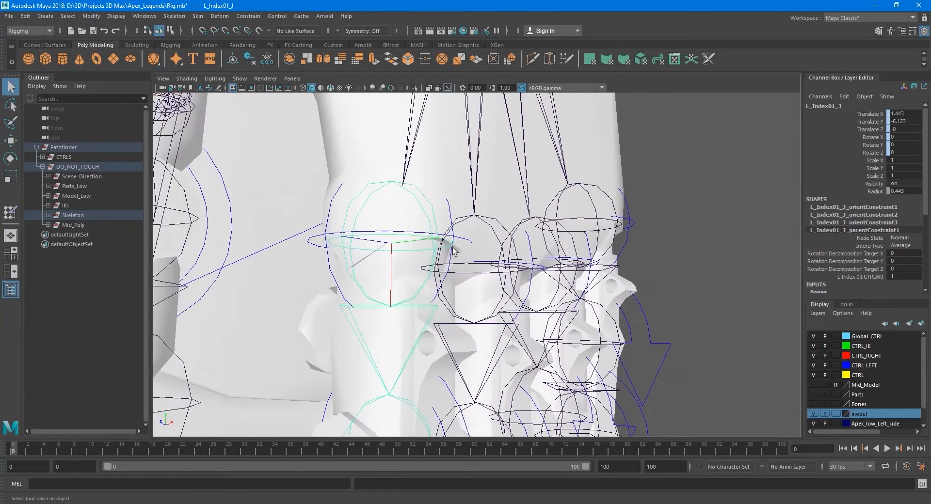
- Select the left palm's vertices on Pathfinder_low and open the Paint Skin Weights tool's settings
left_click(456, 187)
left_click_drag(482, 215, 452, 206, "alt")
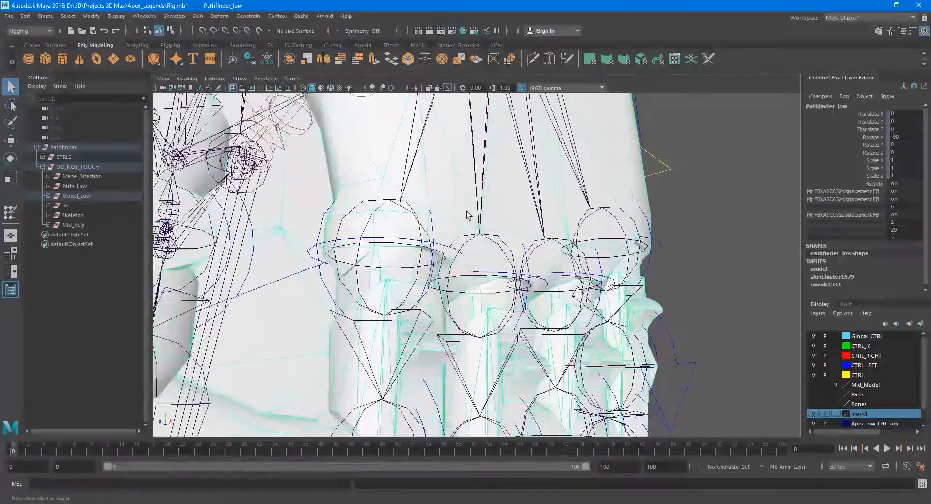
right_click_drag(453, 206, 426, 214)
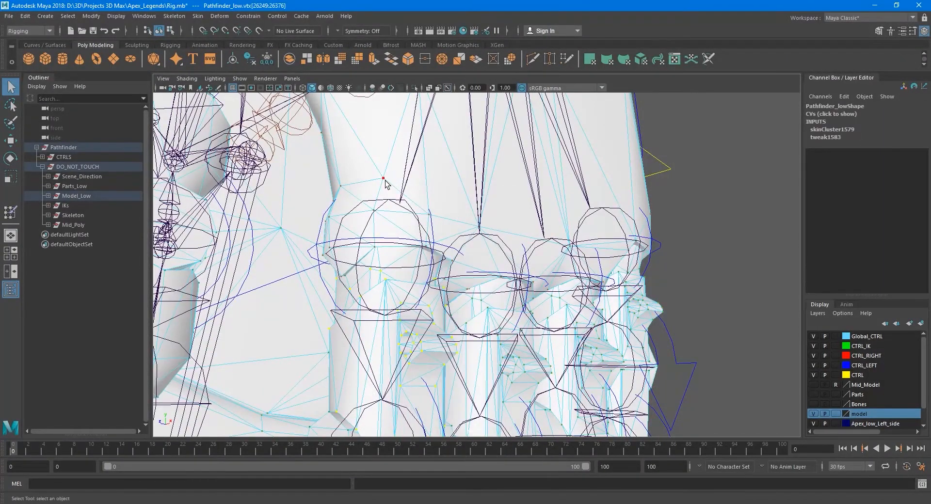
left_click_drag(437, 232, 467, 228, "alt")
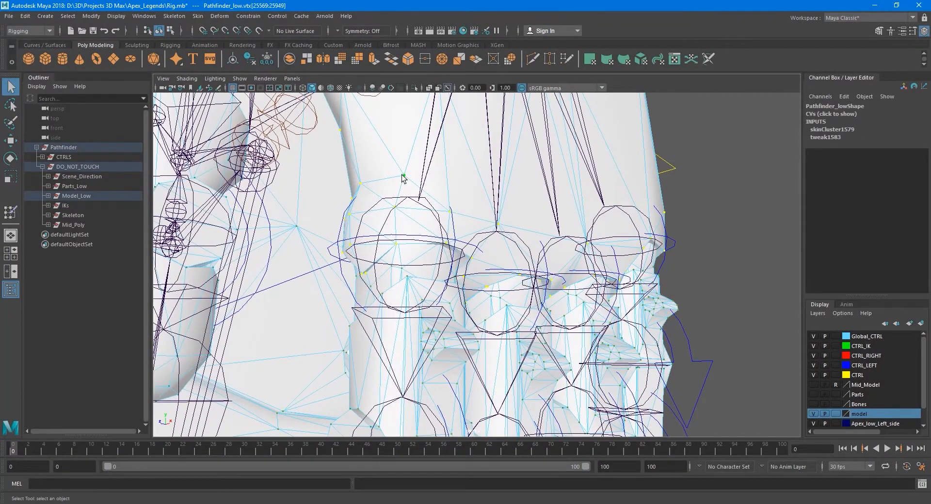
left_click(202, 17)
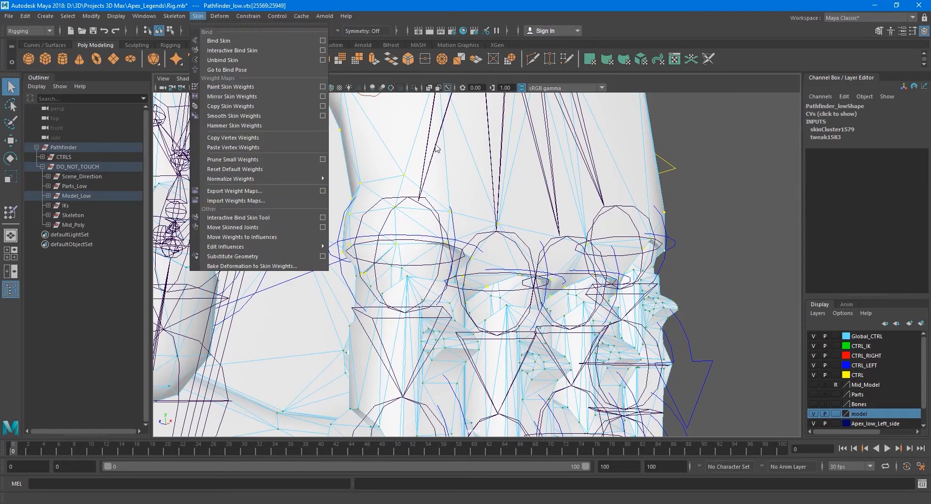
left_click(323, 87)
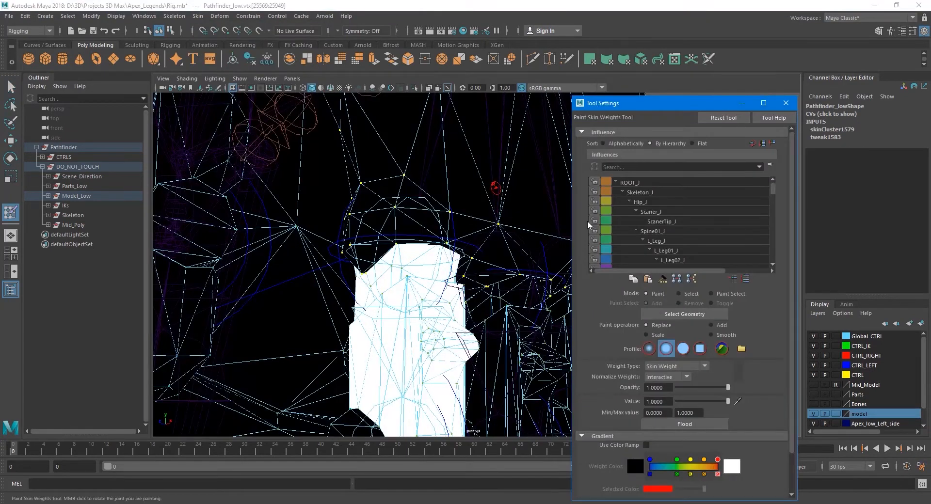
- Flood the palm vertices' L_Index01_J weight with 0 and their L_Wrist_J weight with 1, and close the weight painting settings
left_click_drag(774, 192, 775, 204)
left_click_drag(694, 402, 676, 402)
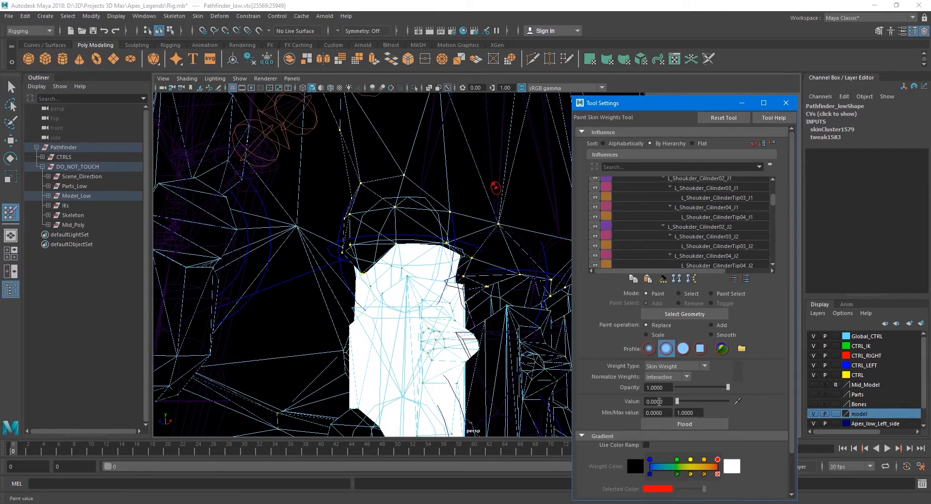
left_click(693, 424)
left_click_drag(771, 199, 772, 206)
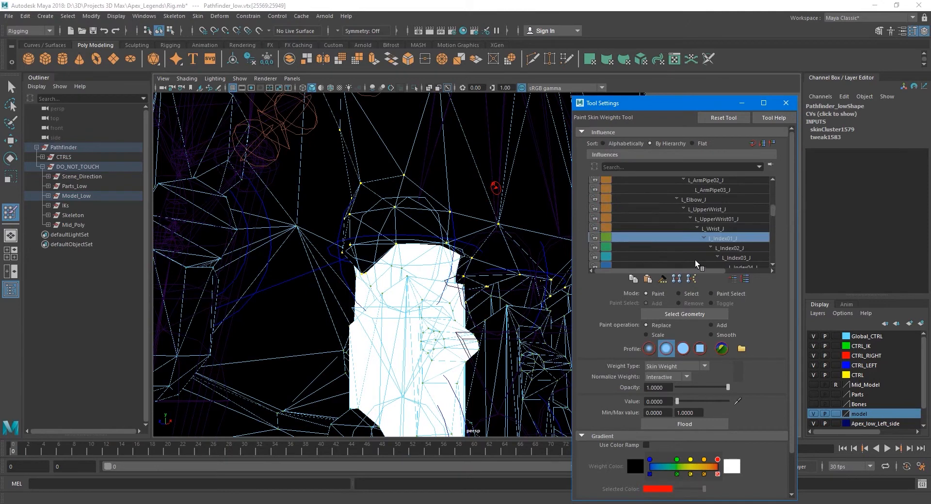
left_click(723, 228)
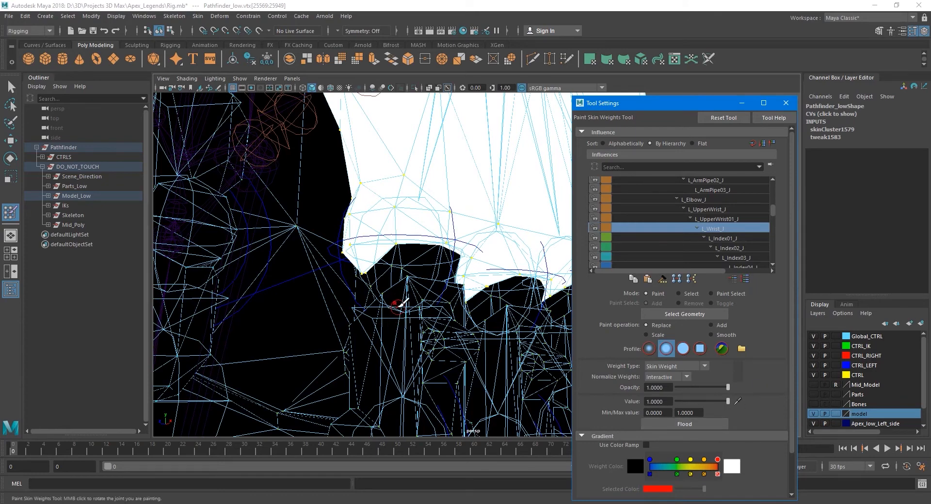
left_click_drag(415, 259, 415, 273, "alt")
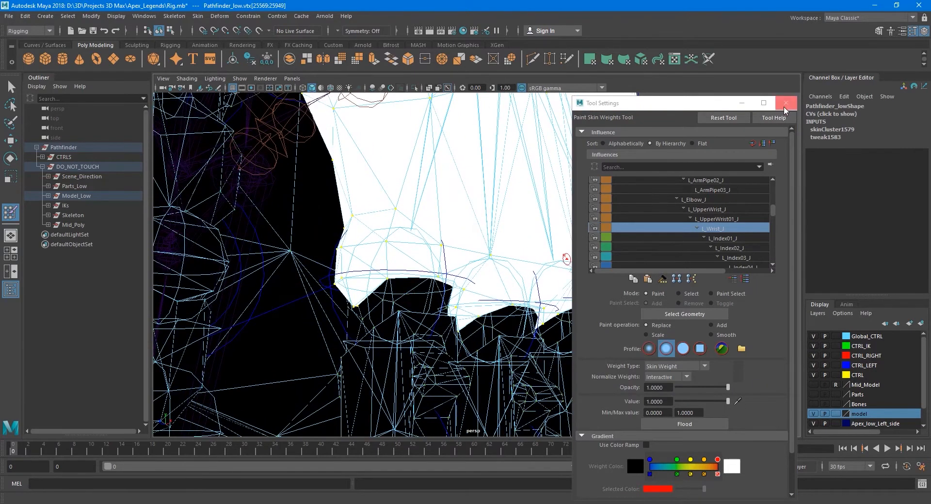
left_click(786, 103)
- Retest the separation between palm and index finger by moving L_Index01_J away from the hand in its YZ plane, and undo the move
key("q")
middle_click_drag(494, 314, 505, 262, "alt")
left_click(463, 161)
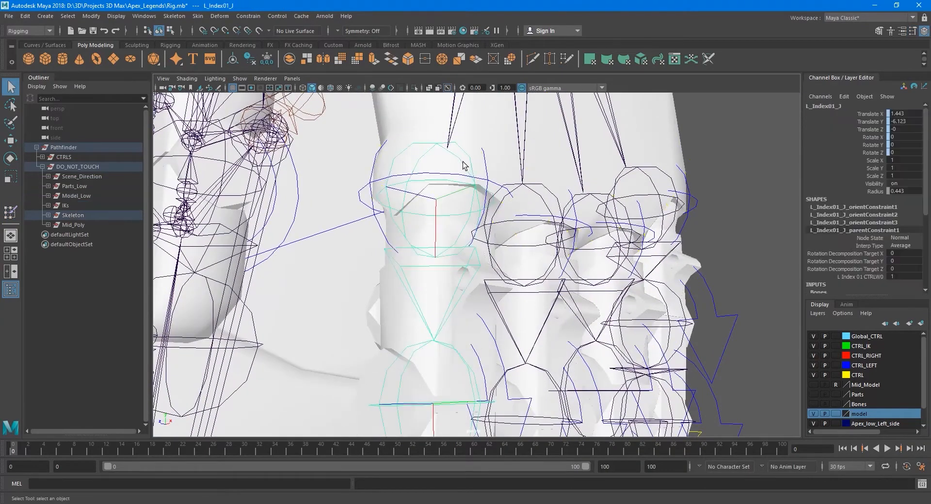
key("w")
scroll(466, 172, "down", 5)
left_click_drag(466, 173, 602, 252, "alt")
middle_click_drag(660, 313, 536, 273, "alt")
scroll(536, 273, "up", 3)
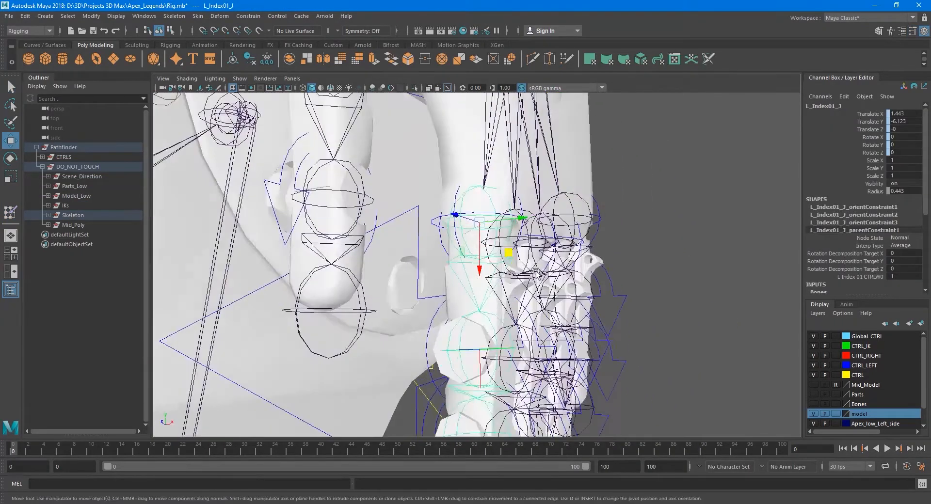
left_click_drag(510, 257, 599, 285)
left_click_drag(599, 286, 479, 298, "alt")
scroll(586, 274, "up", 3)
key("ctrl+z")
key("q")
scroll(441, 307, "down", 12)
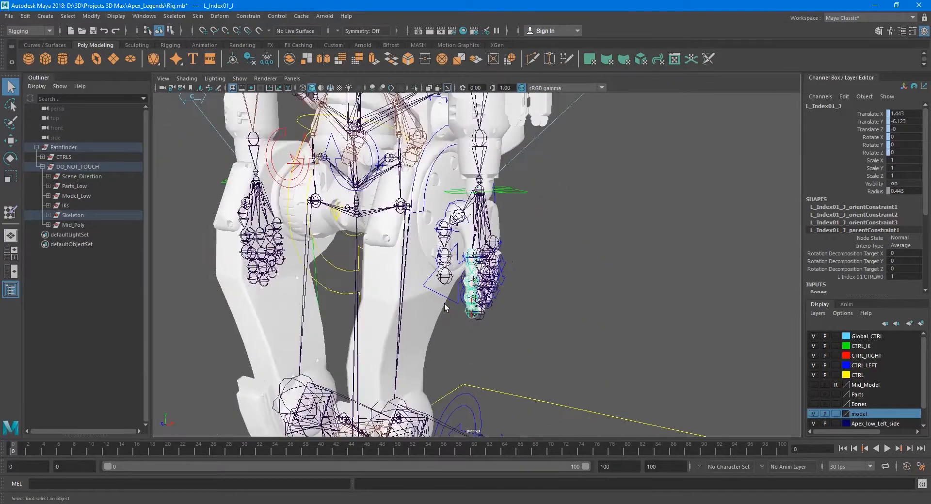
scroll(489, 286, "down", 4)
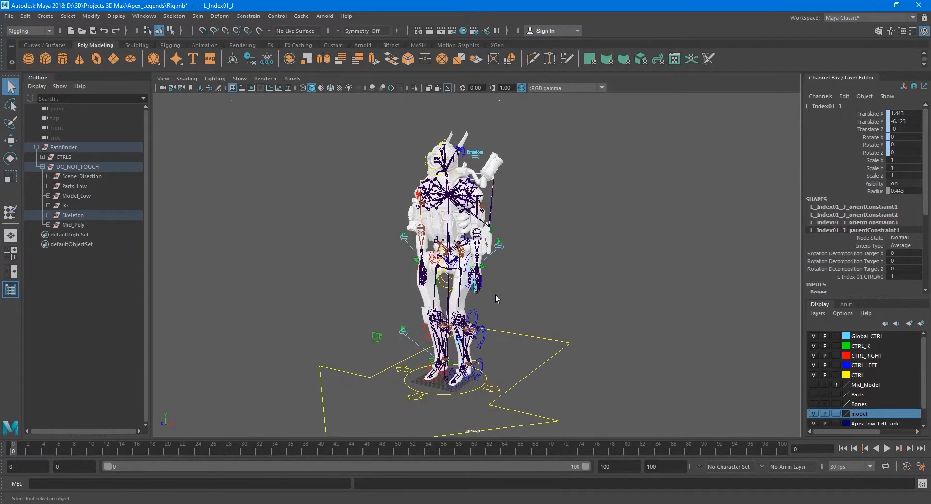
scroll(483, 237, "up", 15)
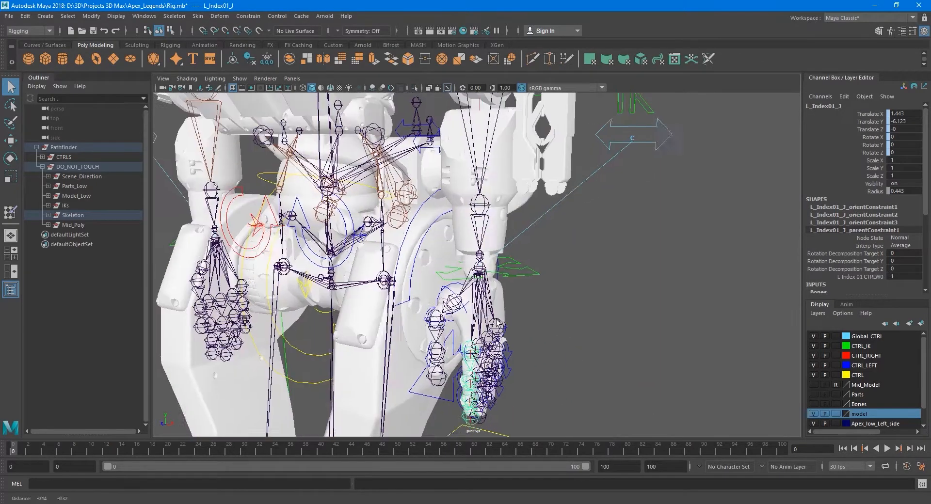
scroll(512, 272, "up", 3)
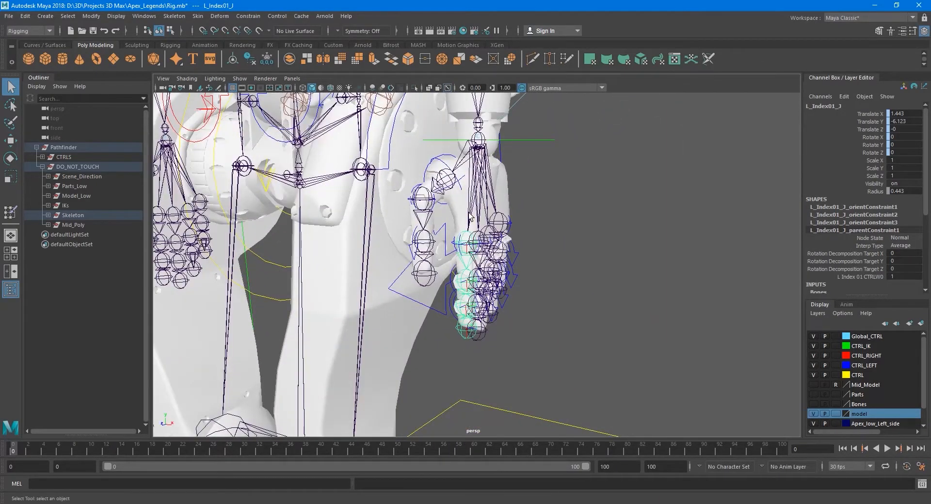